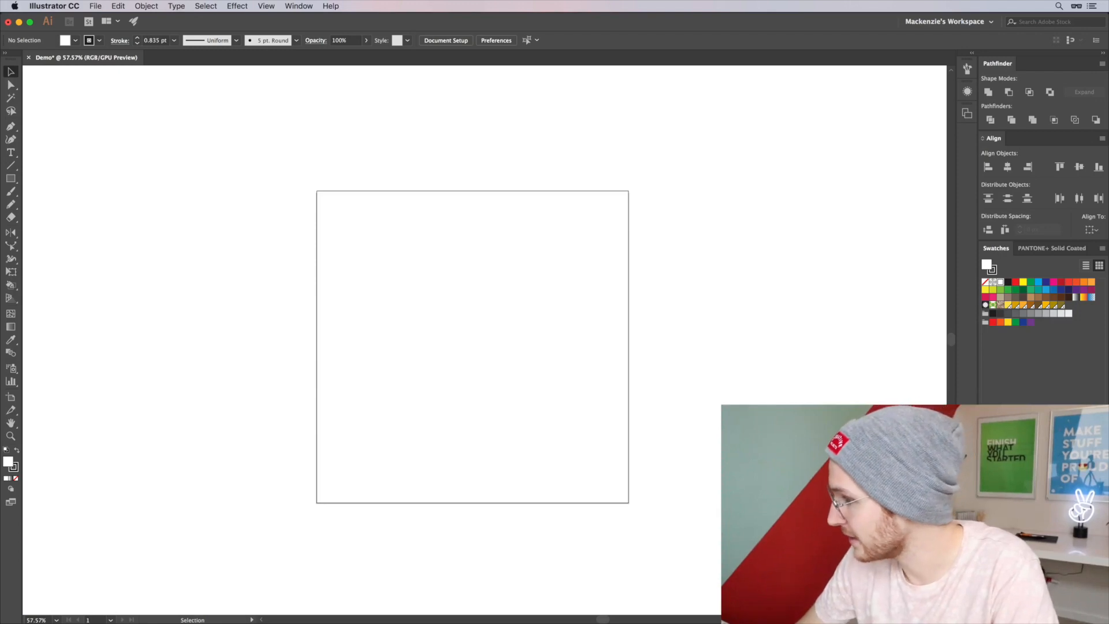
# Place the sketch image IMG_0217.PNG and scale it down to about 992 px square over the artboard.
pyautogui.moveTo(703, 329)
pyautogui.mouseDown()
pyautogui.moveTo(443, 319)
pyautogui.moveTo(524, 302)
pyautogui.moveTo(594, 334)
pyautogui.moveTo(619, 382)
pyautogui.mouseUp()
pyautogui.scroll(-5, 548, 294)
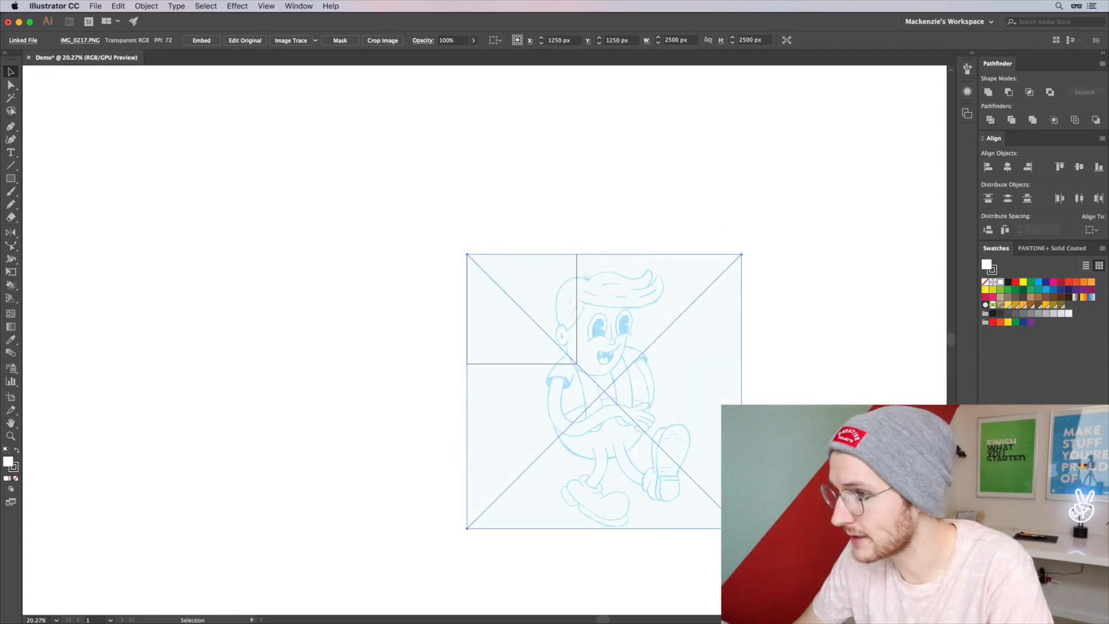
pyautogui.press('e')
pyautogui.moveTo(741, 527); pyautogui.dragTo(576, 363)
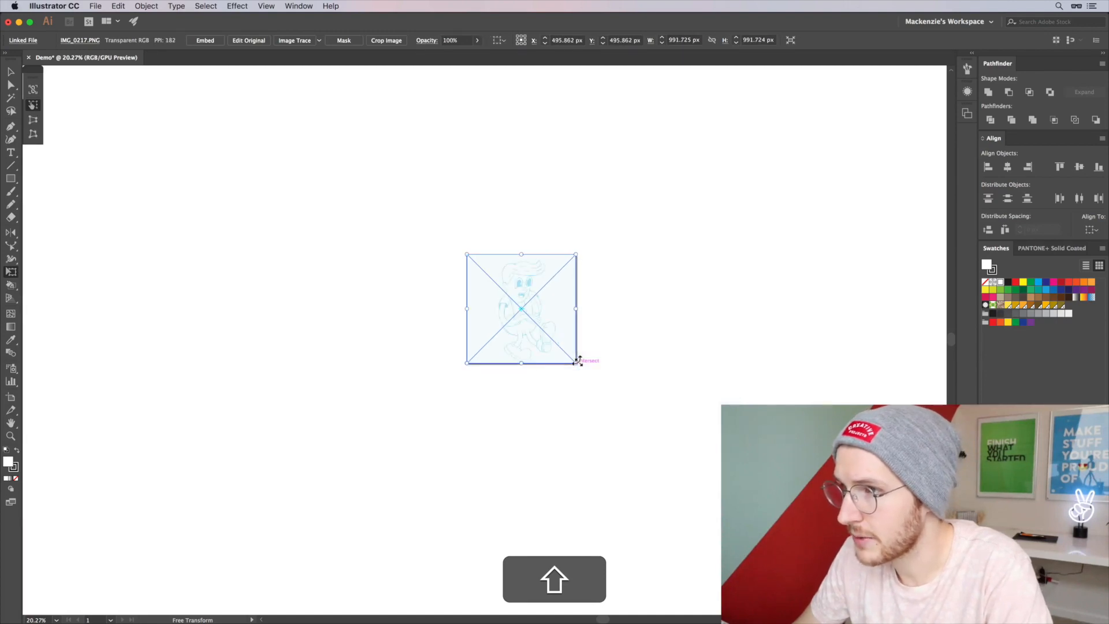
pyautogui.press('v')
pyautogui.press('super+0')
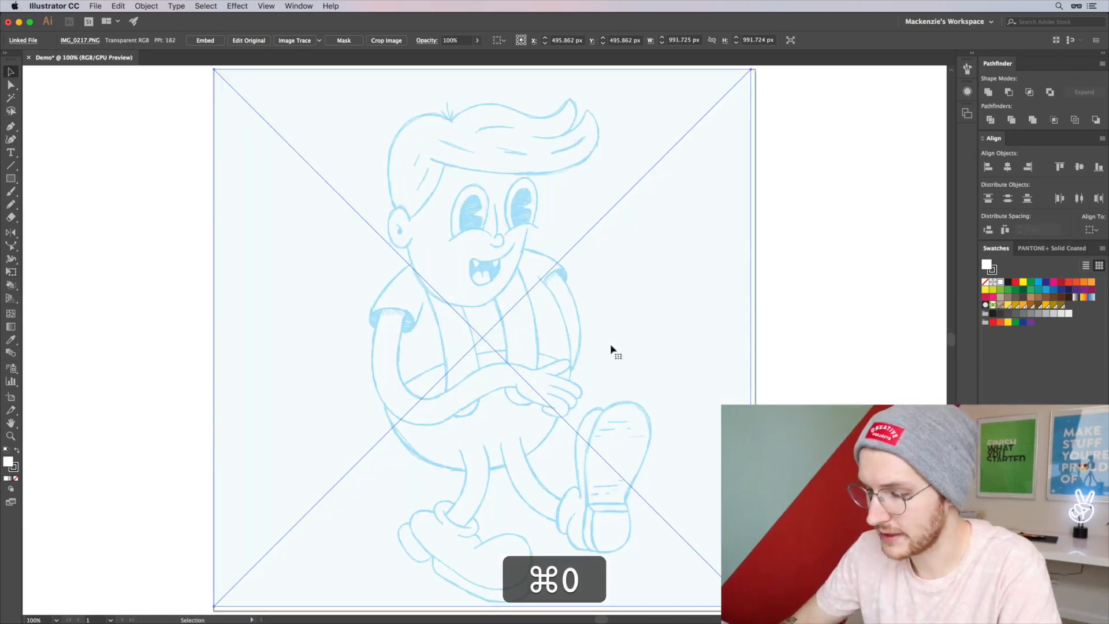
# Resize the sketch image to 1000 by 1000 px so it fills the artboard exactly.
pyautogui.press('super+minus')
pyautogui.click(687, 334)
pyautogui.click(656, 384)
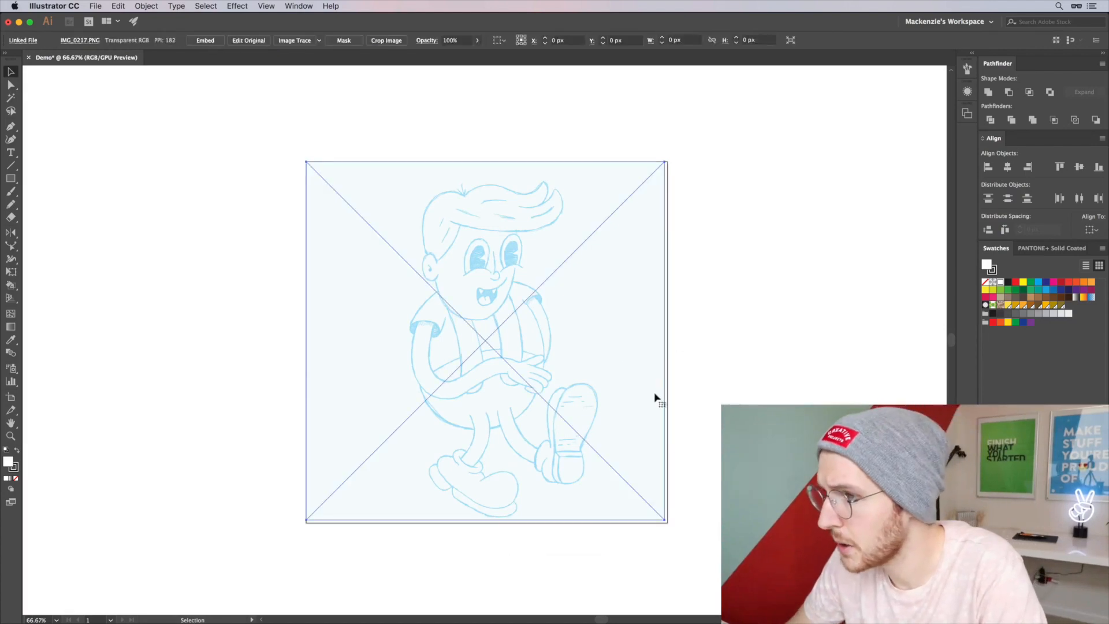
pyautogui.hotkey('shift', 'e')
pyautogui.moveTo(665, 520); pyautogui.dragTo(668, 522)
pyautogui.hotkey('shift', 'v')
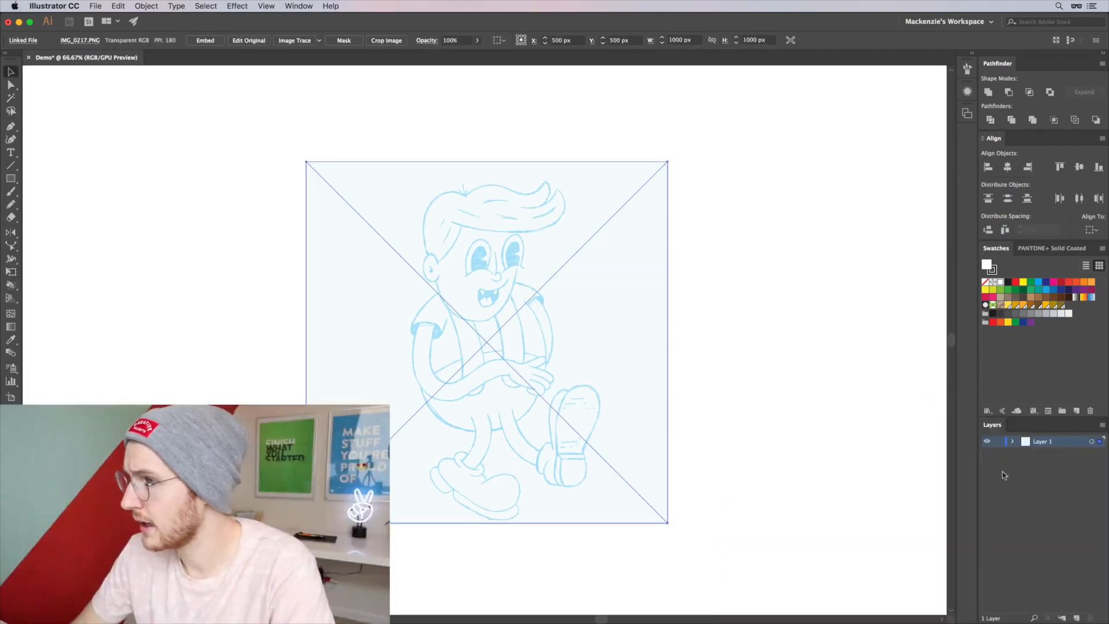
# Lock Layer 1, which holds the sketch, with its images dimmed to 50%.
pyautogui.doubleClick(1082, 441)
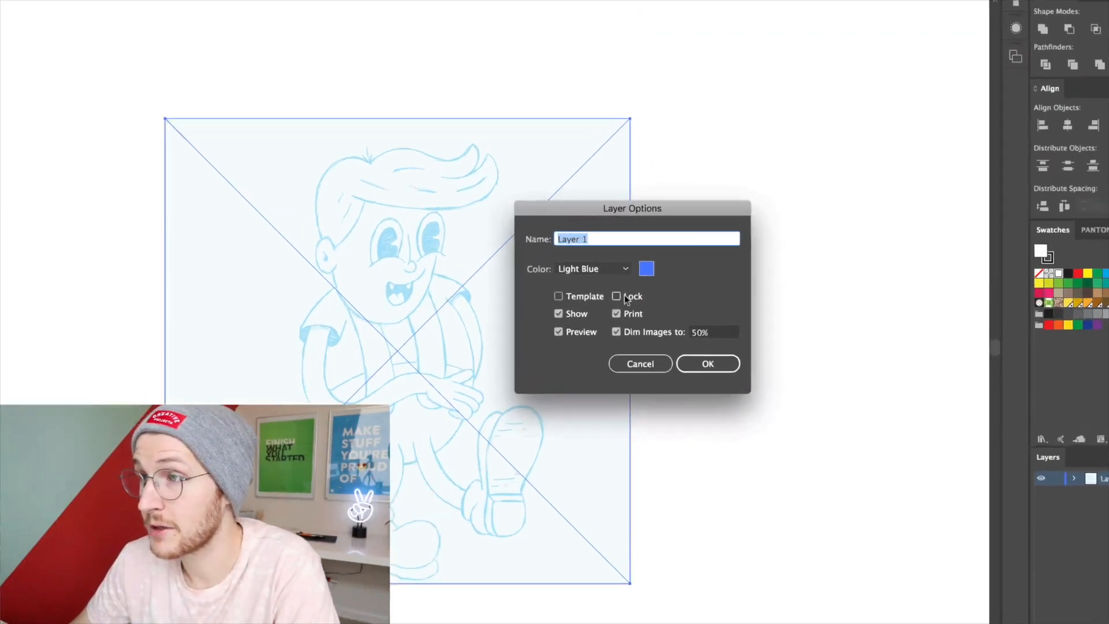
pyautogui.click(657, 300)
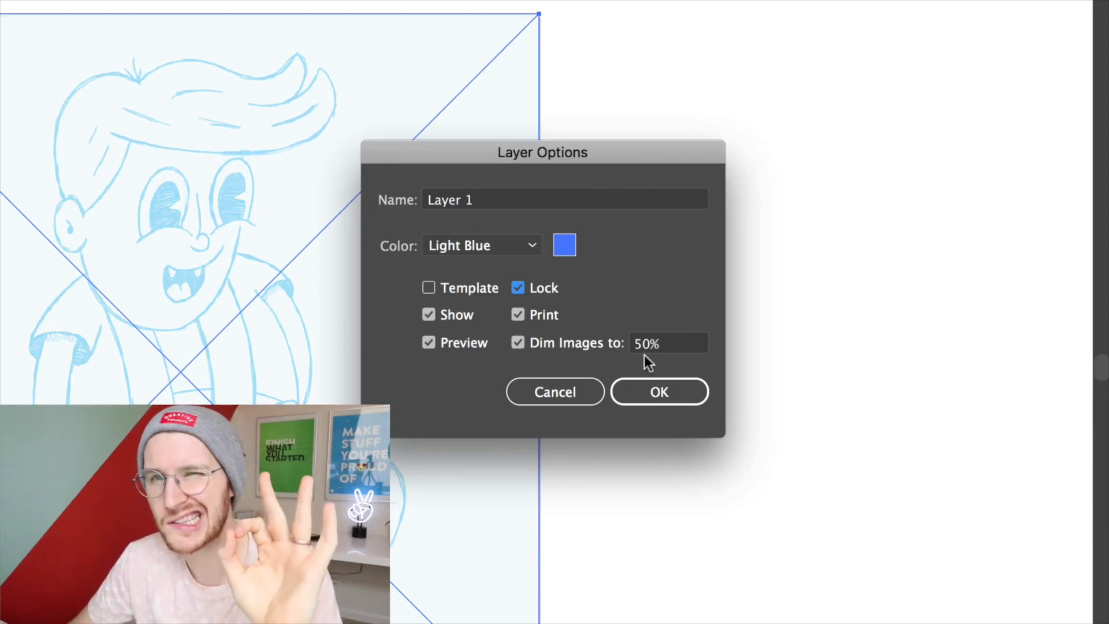
pyautogui.click(650, 398)
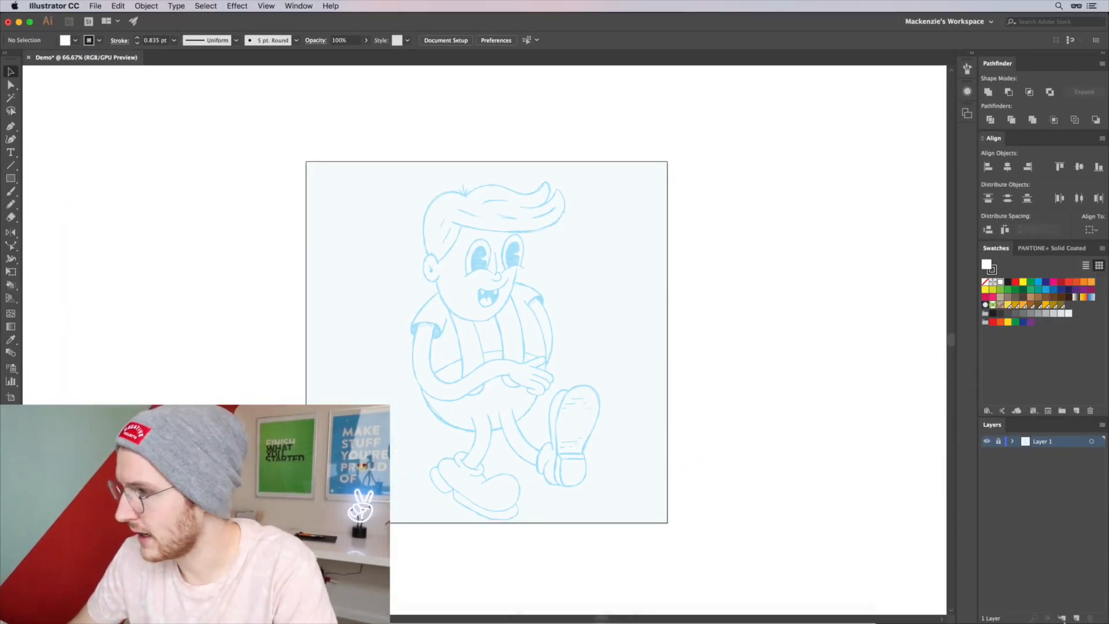
# Create a new layer above the sketch layer and name it Outline.
pyautogui.moveTo(1076, 617)
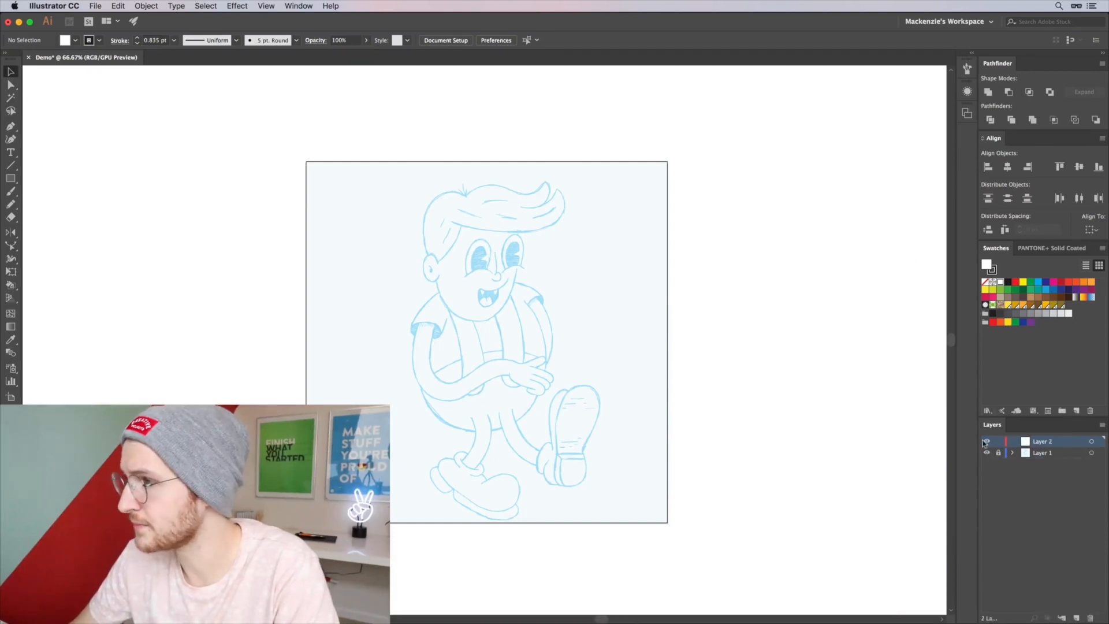
pyautogui.doubleClick(1036, 441)
pyautogui.write('Outline')
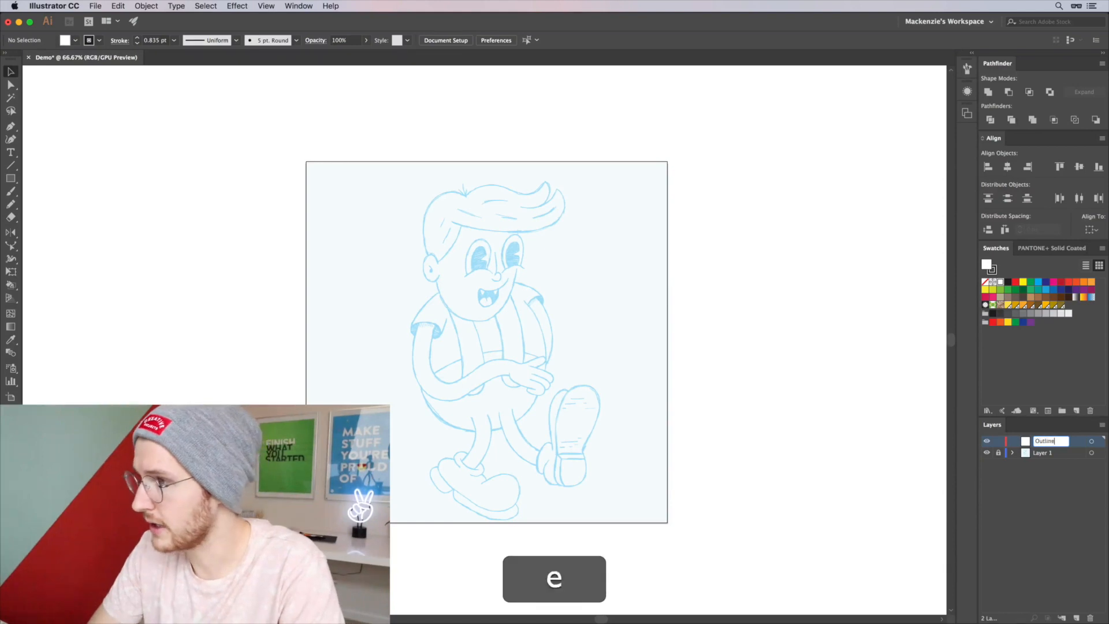
pyautogui.press('Return')
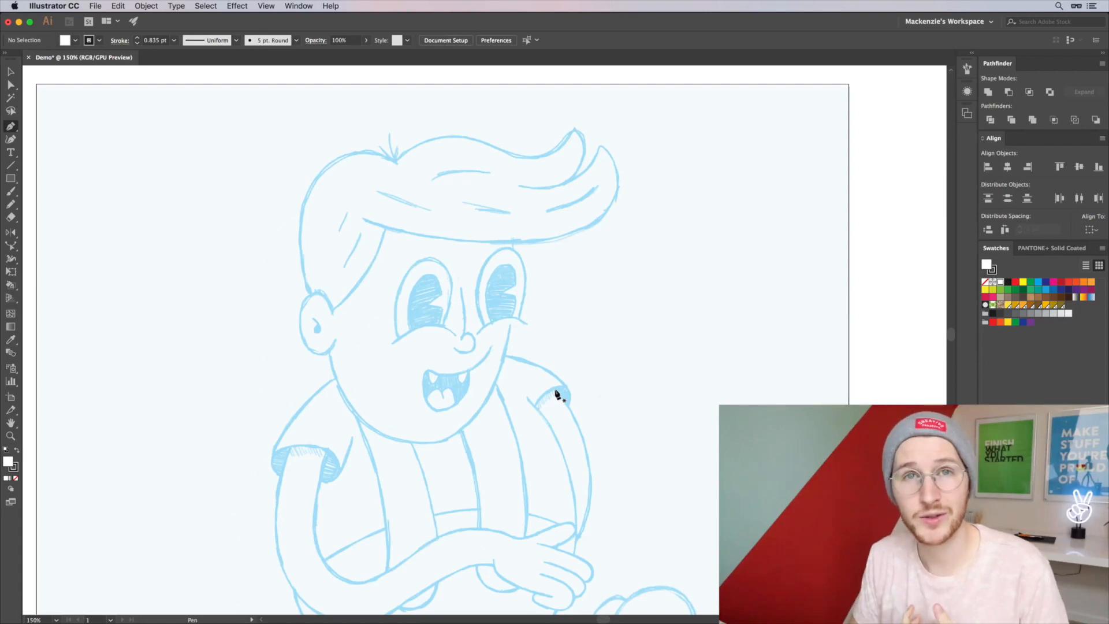
# Draw an ellipse about 55 by 80 px over the character's ear and remove its fill.
pyautogui.scroll(-2, 555, 395)
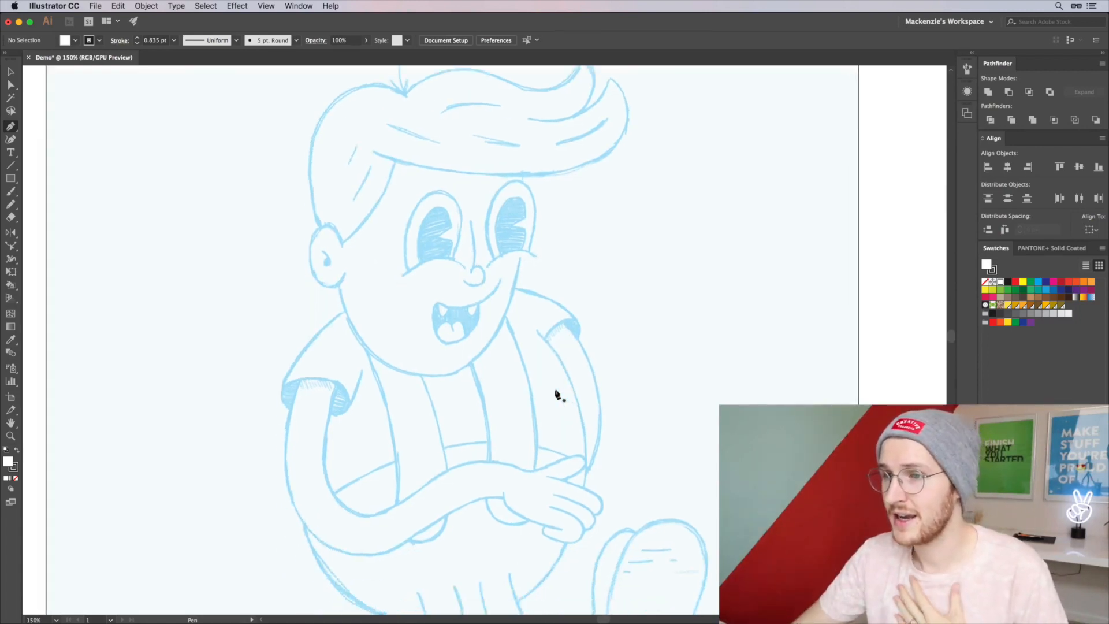
pyautogui.scroll(-4, 555, 394)
pyautogui.scroll(-3, 549, 403)
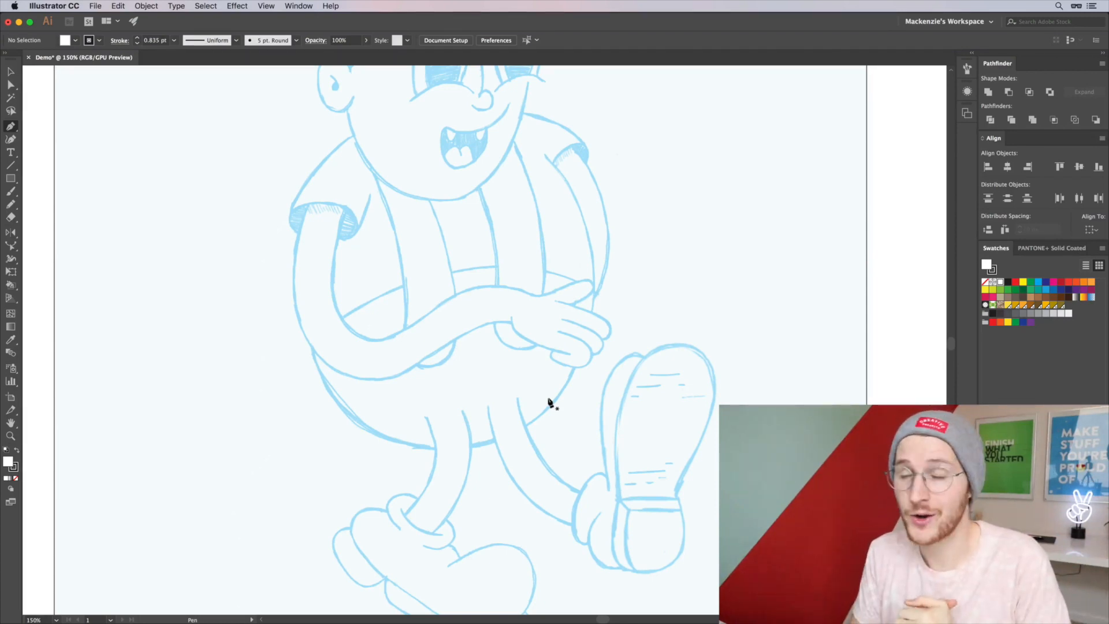
pyautogui.moveTo(617, 201); pyautogui.dragTo(748, 441)
pyautogui.scroll(5, 780, 408)
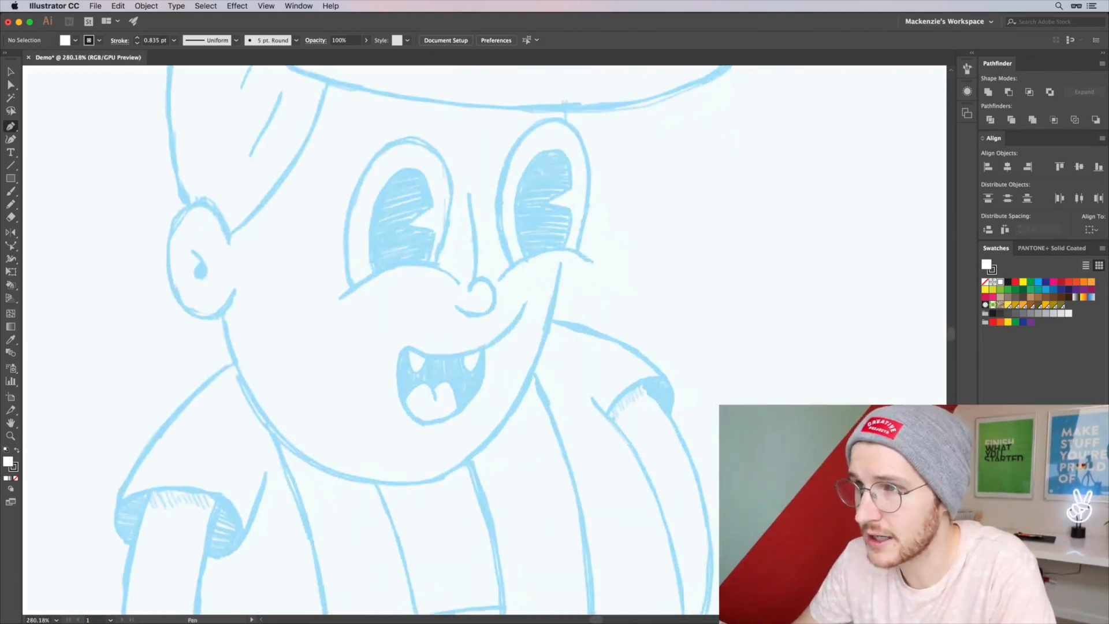
pyautogui.moveTo(304, 218); pyautogui.dragTo(470, 255)
pyautogui.press('super+equal')
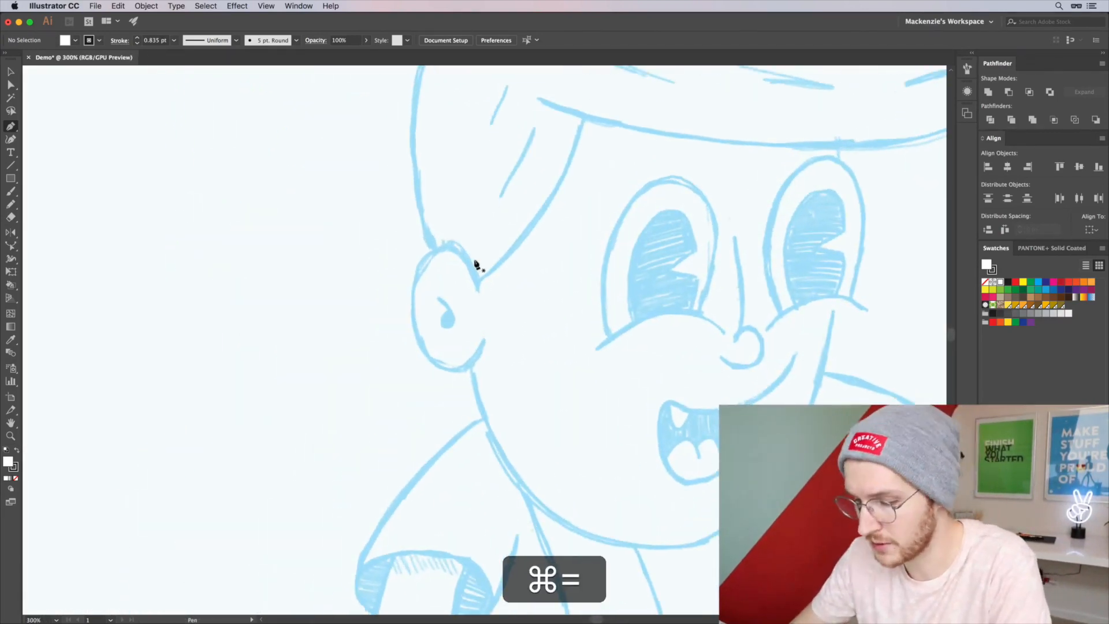
pyautogui.press('l')
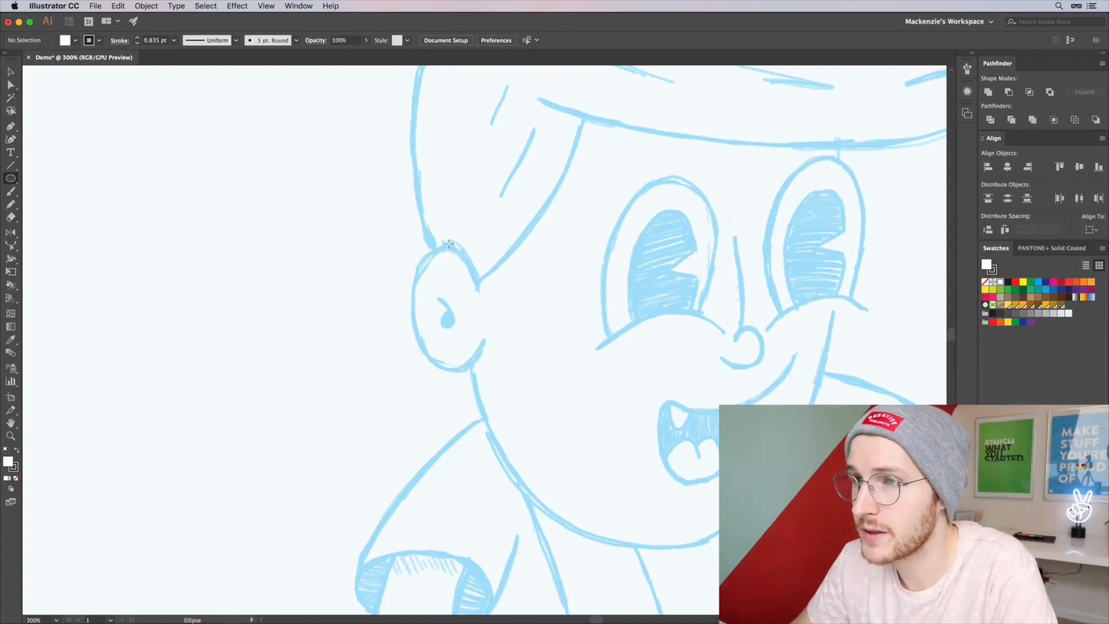
pyautogui.moveTo(413, 307)
pyautogui.mouseDown()
pyautogui.moveTo(483, 336)
pyautogui.moveTo(465, 379)
pyautogui.moveTo(455, 374)
pyautogui.mouseUp()
pyautogui.press('v')
pyautogui.moveTo(433, 302); pyautogui.dragTo(460, 302)
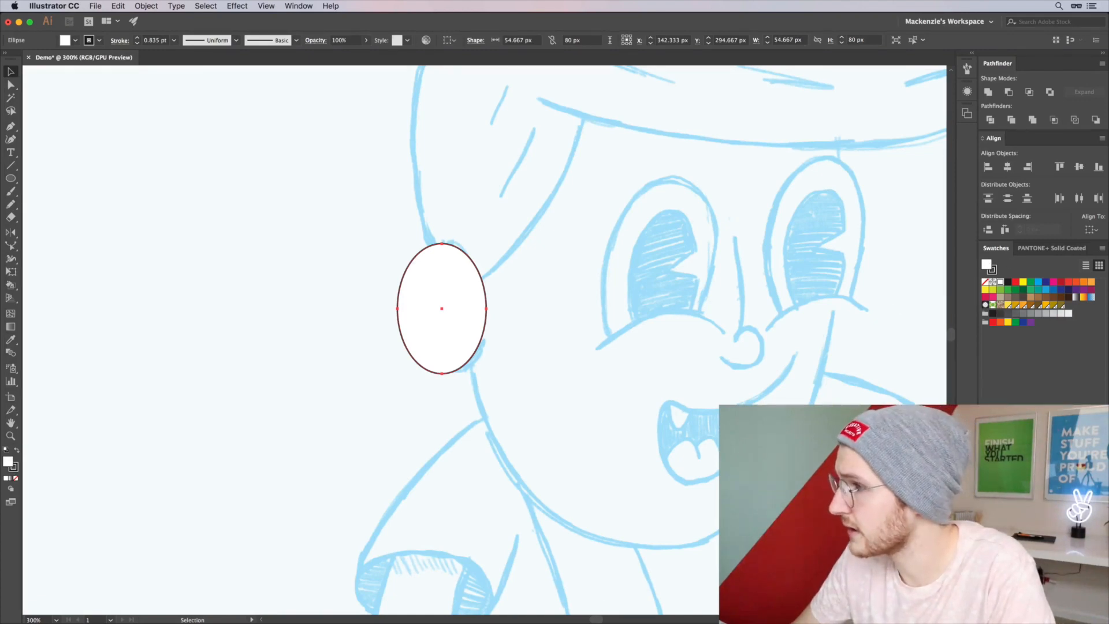
pyautogui.click(985, 282)
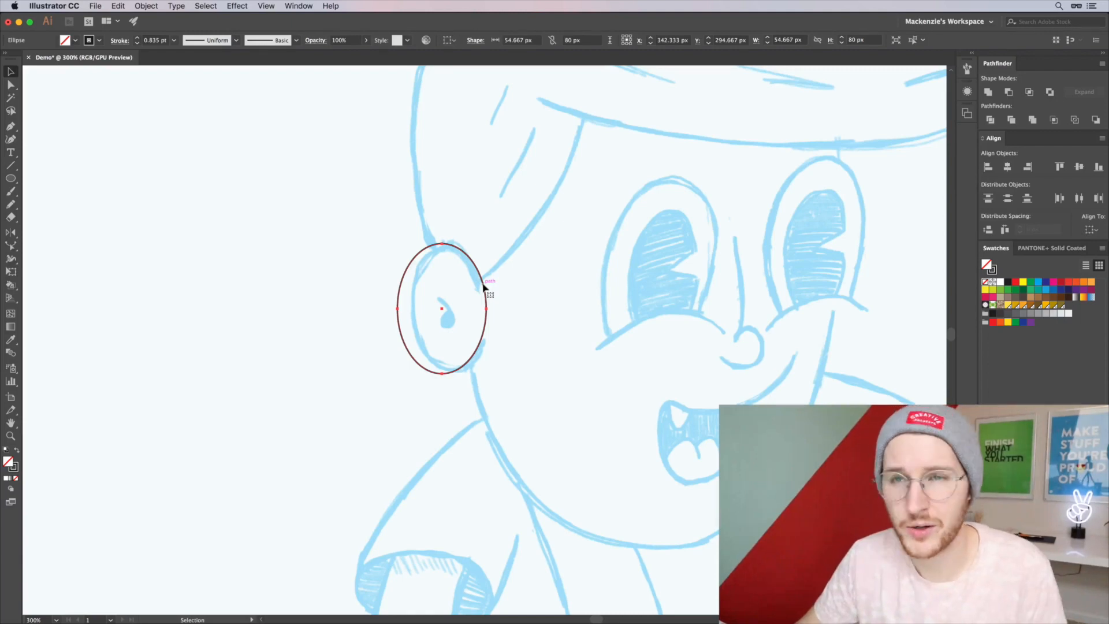
# Narrow the ear ellipse to about 44 px wide and nudge it into line with the sketched ear.
pyautogui.moveTo(484, 285); pyautogui.dragTo(480, 309)
pyautogui.press('e')
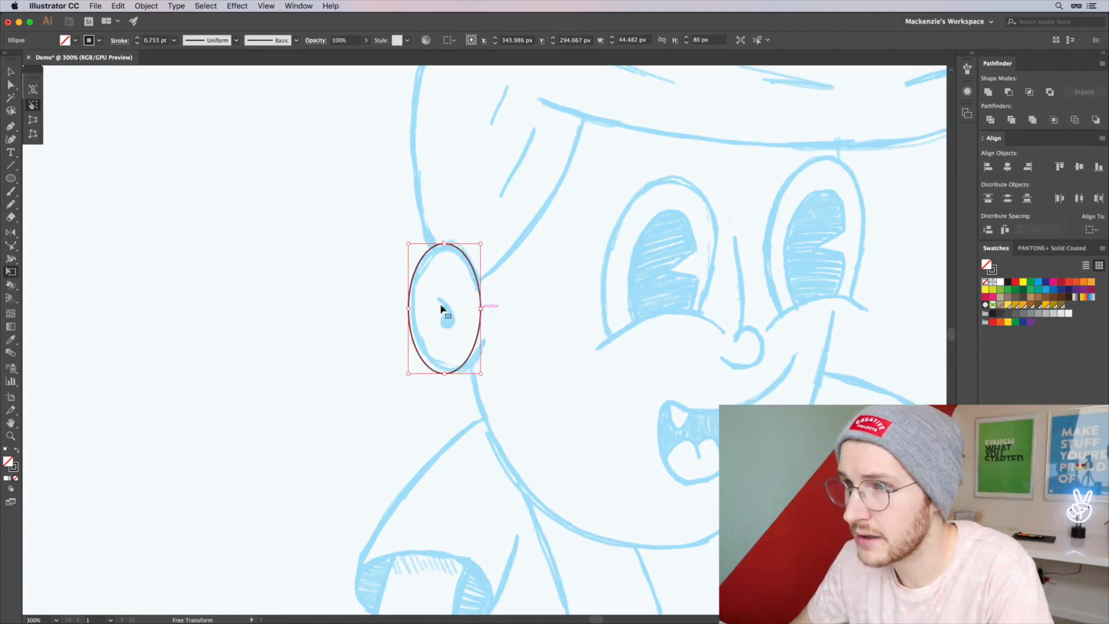
pyautogui.moveTo(409, 308); pyautogui.dragTo(411, 312)
pyautogui.press('super+equal')
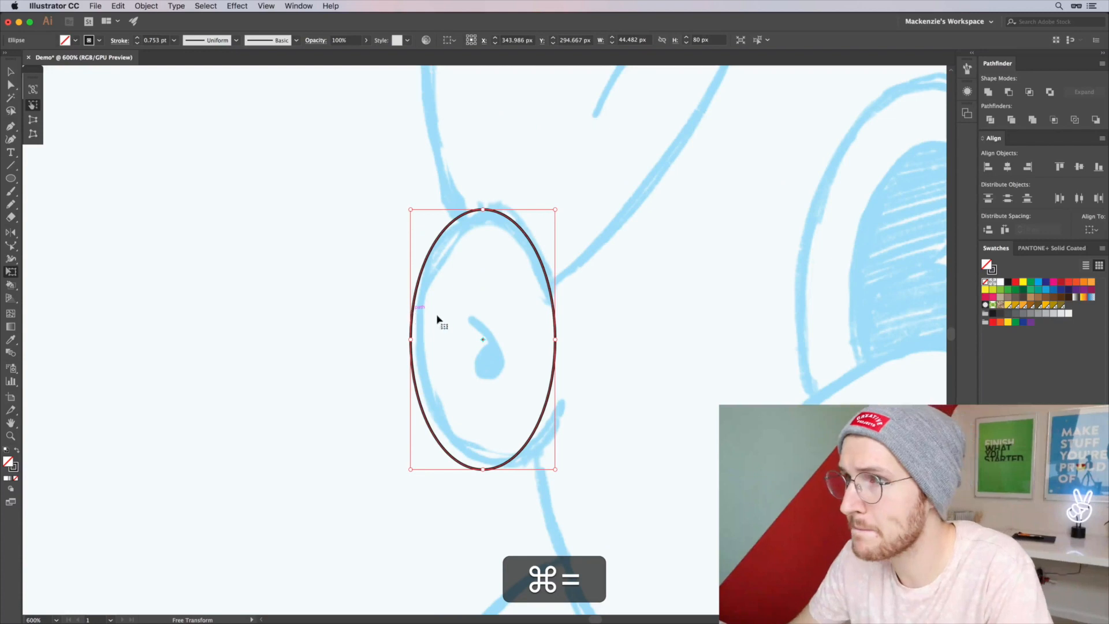
pyautogui.press('v')
pyautogui.click(367, 312)
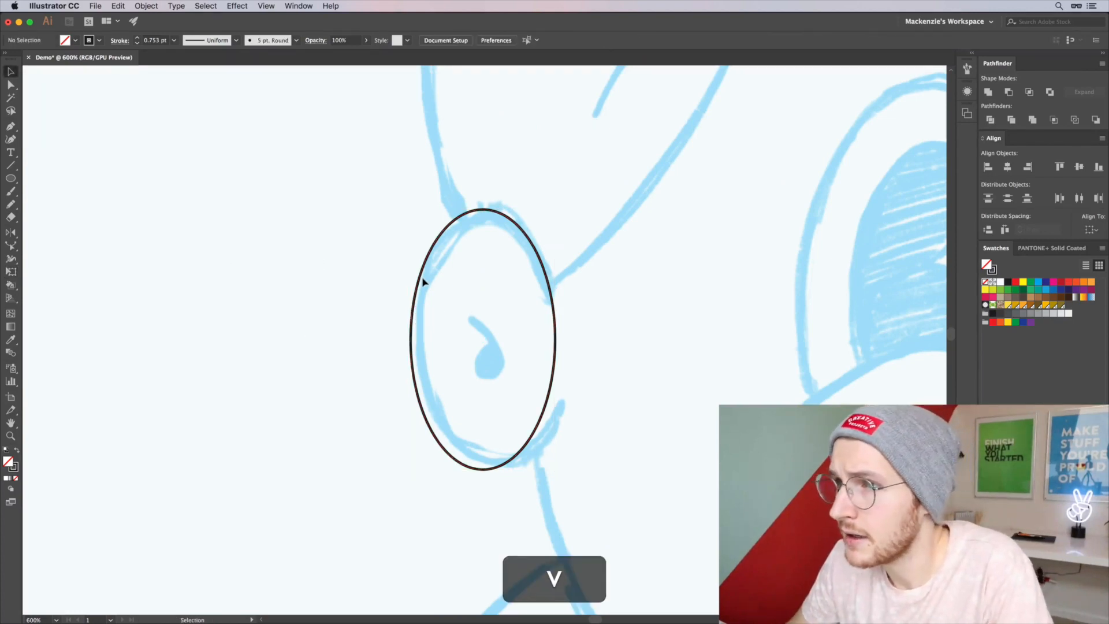
pyautogui.moveTo(424, 282); pyautogui.dragTo(427, 282)
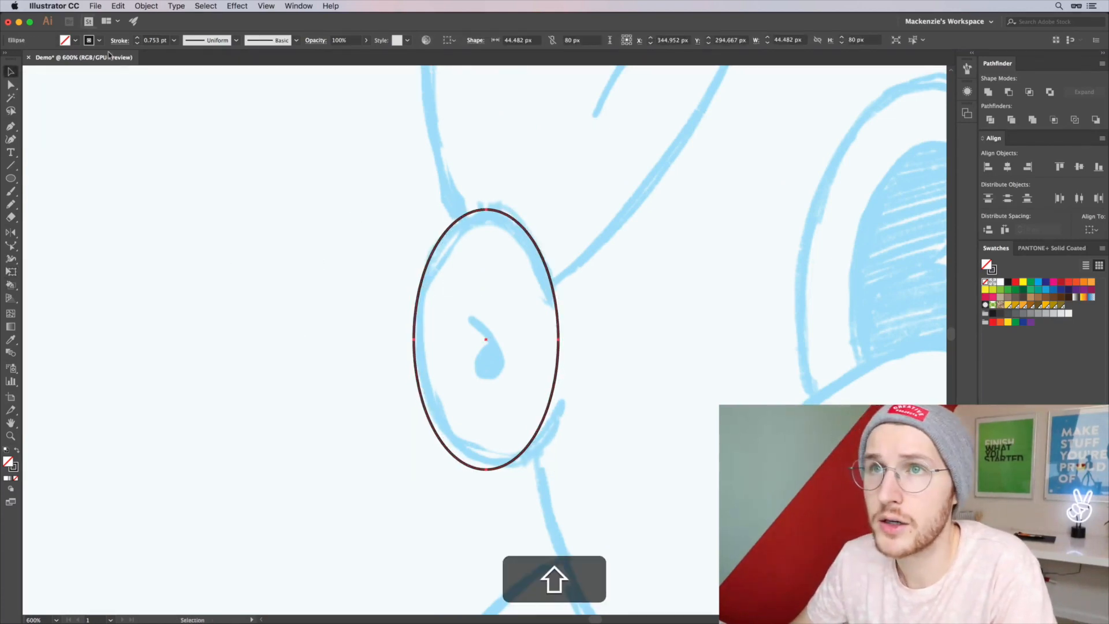
# Thicken the ear ellipse's stroke to 5 pt.
pyautogui.click(137, 38)
pyautogui.click(137, 38)
pyautogui.click(137, 38)
pyautogui.click(138, 38)
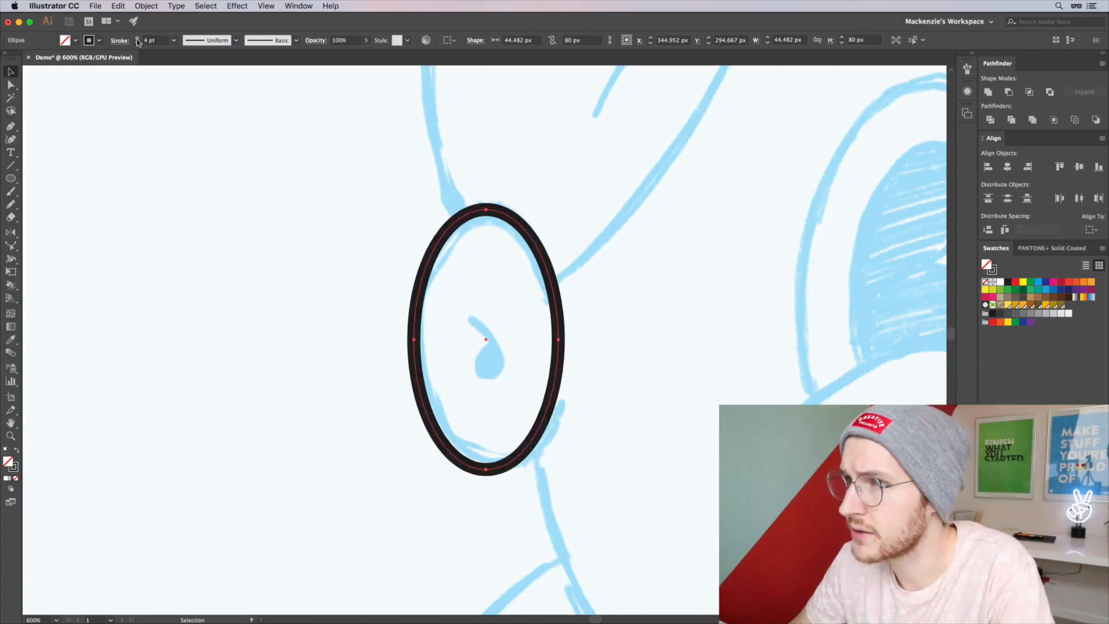
pyautogui.click(138, 38)
# Shrink the ear ellipse with Free Transform to about 42 by 75 px to match the sketched ear.
pyautogui.press('e')
pyautogui.moveTo(485, 209); pyautogui.dragTo(485, 220)
pyautogui.moveTo(485, 468); pyautogui.dragTo(486, 461)
pyautogui.moveTo(414, 341); pyautogui.dragTo(420, 341)
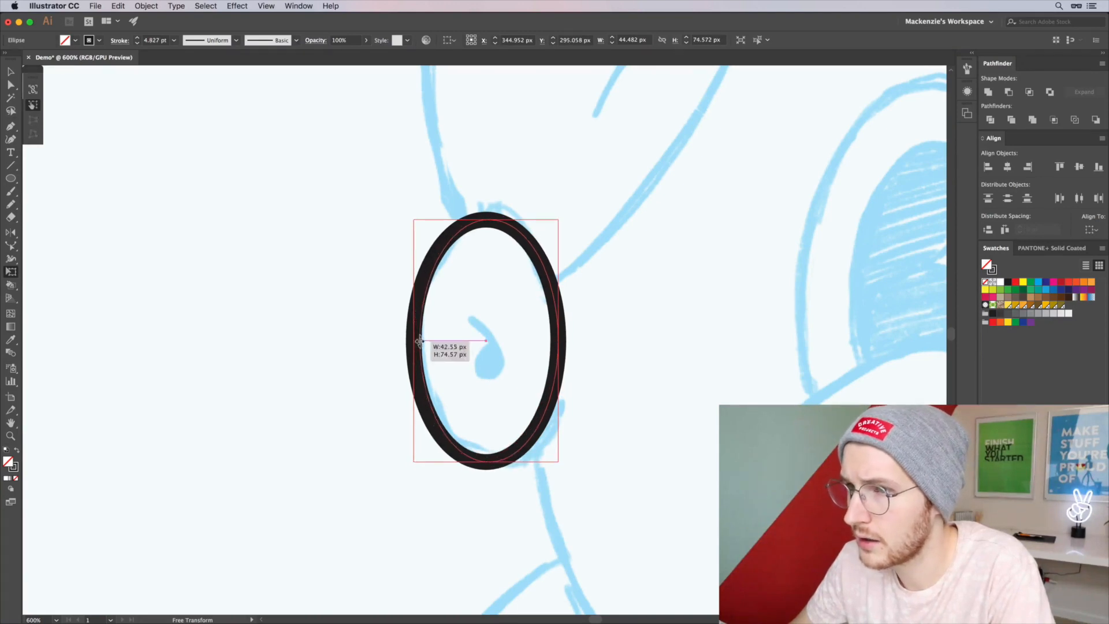
pyautogui.press('v')
pyautogui.click(616, 364)
# Set the ear ellipse's stroke weight to 7 pt.
pyautogui.scroll(-5, 616, 364)
pyautogui.scroll(3, 616, 364)
pyautogui.moveTo(558, 327); pyautogui.dragTo(549, 320)
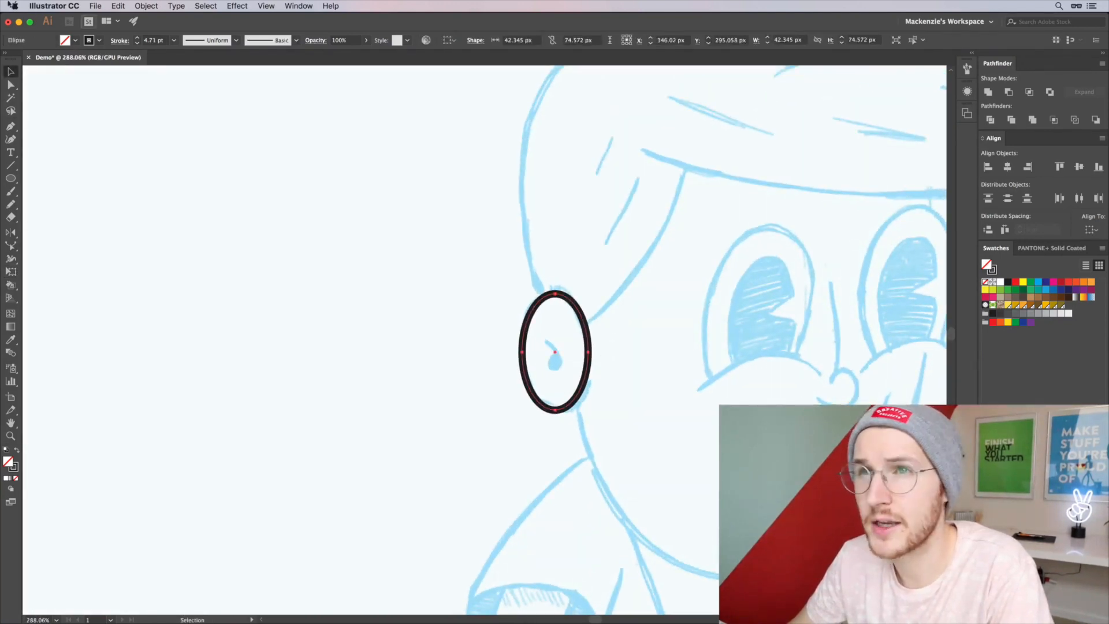
pyautogui.click(154, 41)
pyautogui.press('super+a')
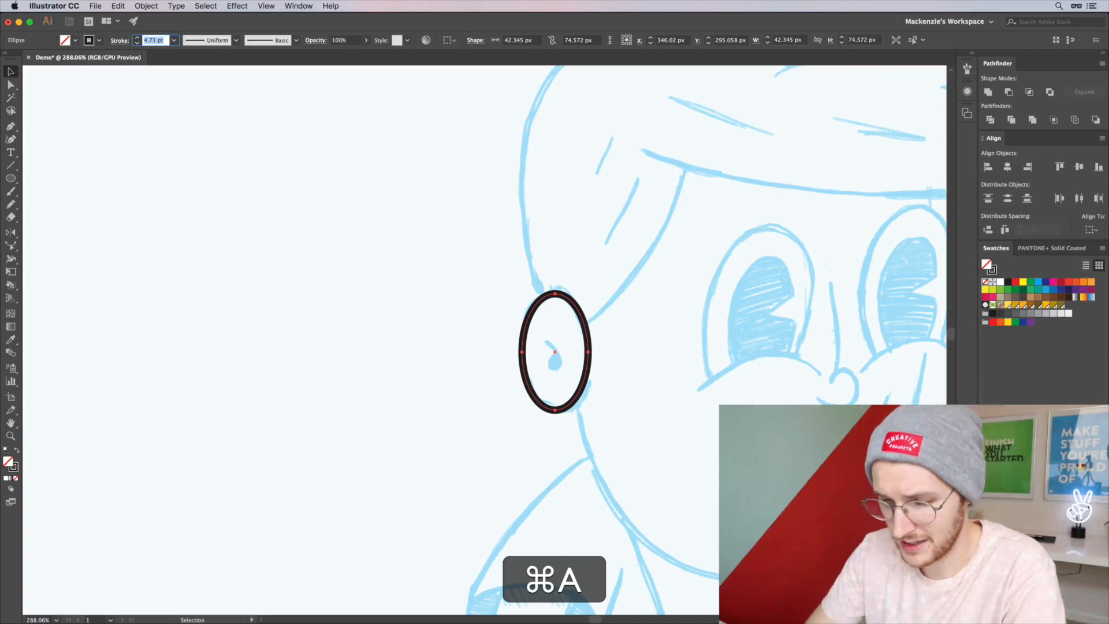
pyautogui.write('7')
pyautogui.press('Return')
pyautogui.click(470, 348)
pyautogui.press('space')
pyautogui.moveTo(682, 328); pyautogui.dragTo(564, 327)
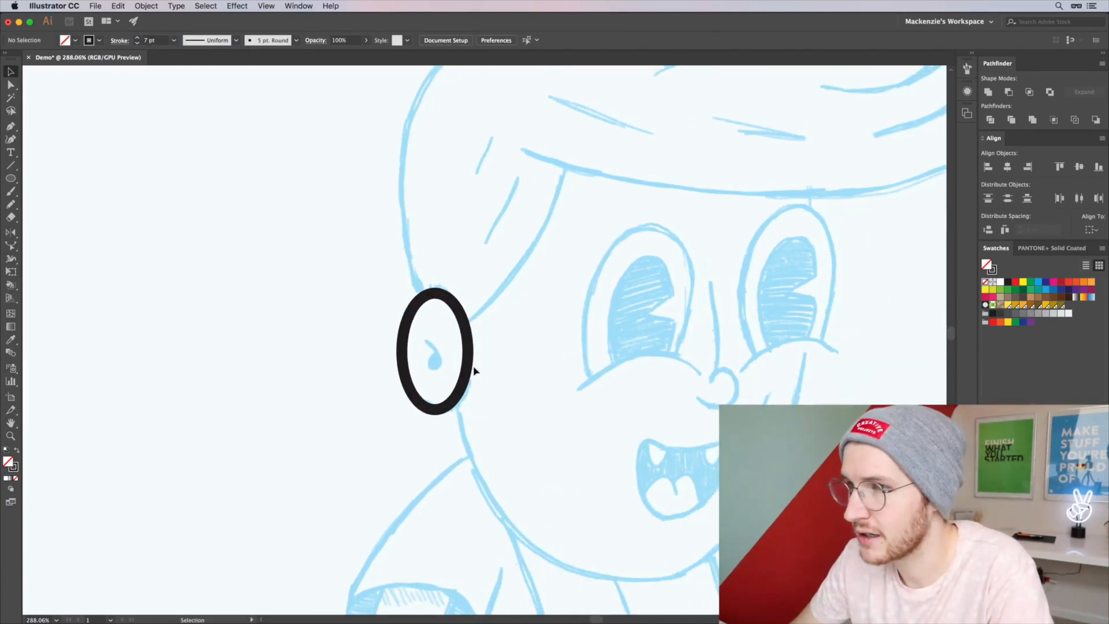
pyautogui.moveTo(468, 368); pyautogui.dragTo(436, 367)
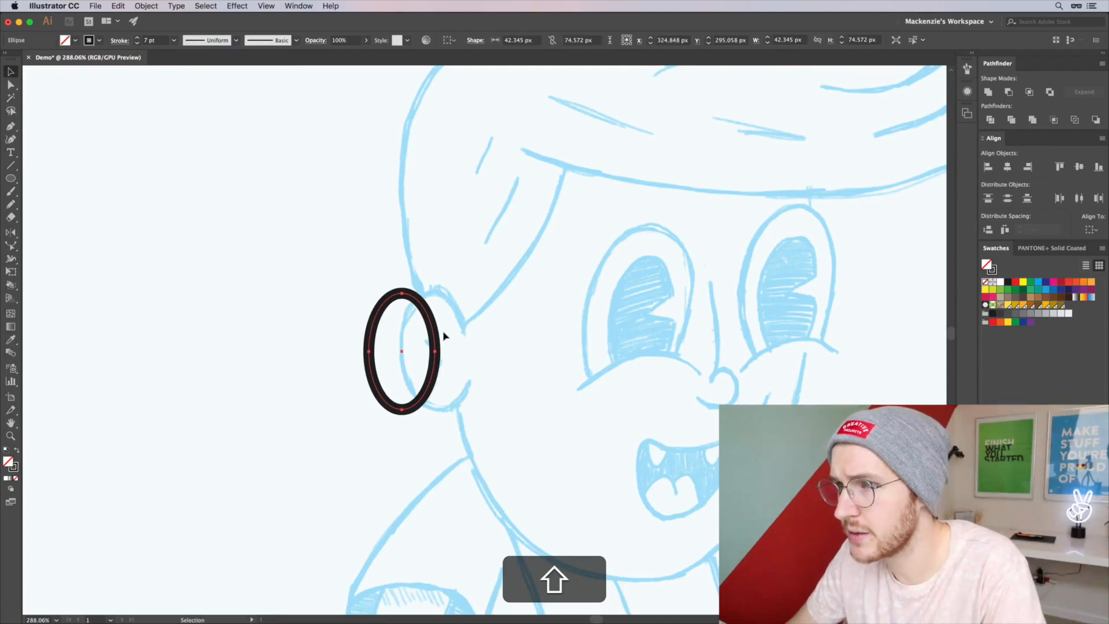
pyautogui.press('super+z')
# Add anchor points on the ear ellipse where the hair and jaw lines meet it, and cut the path at them.
pyautogui.scroll(3, 486, 346)
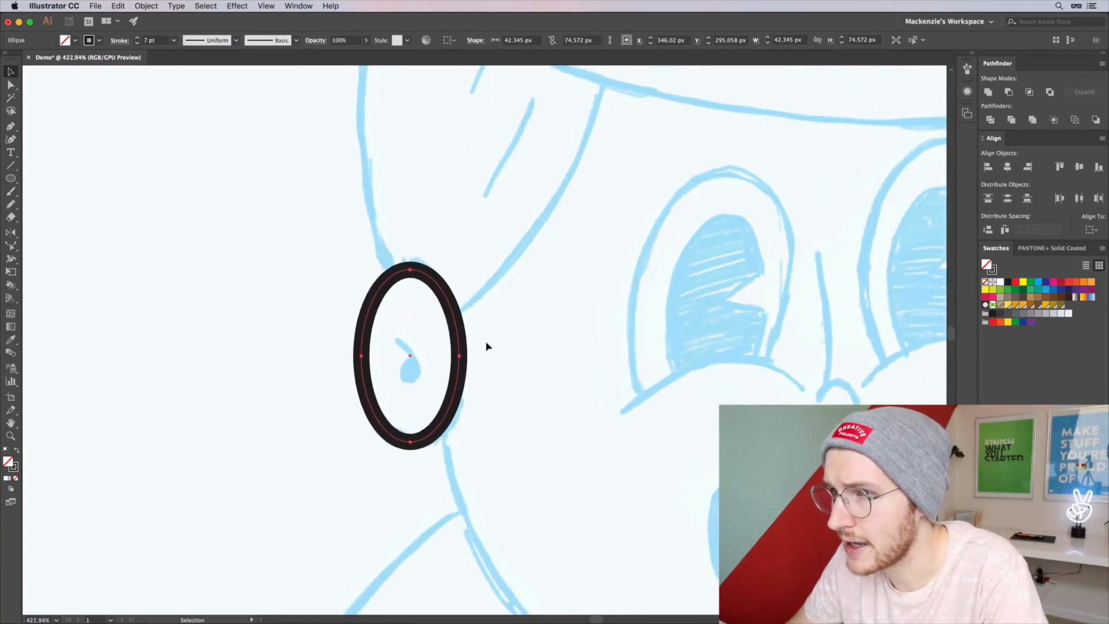
pyautogui.press('=')
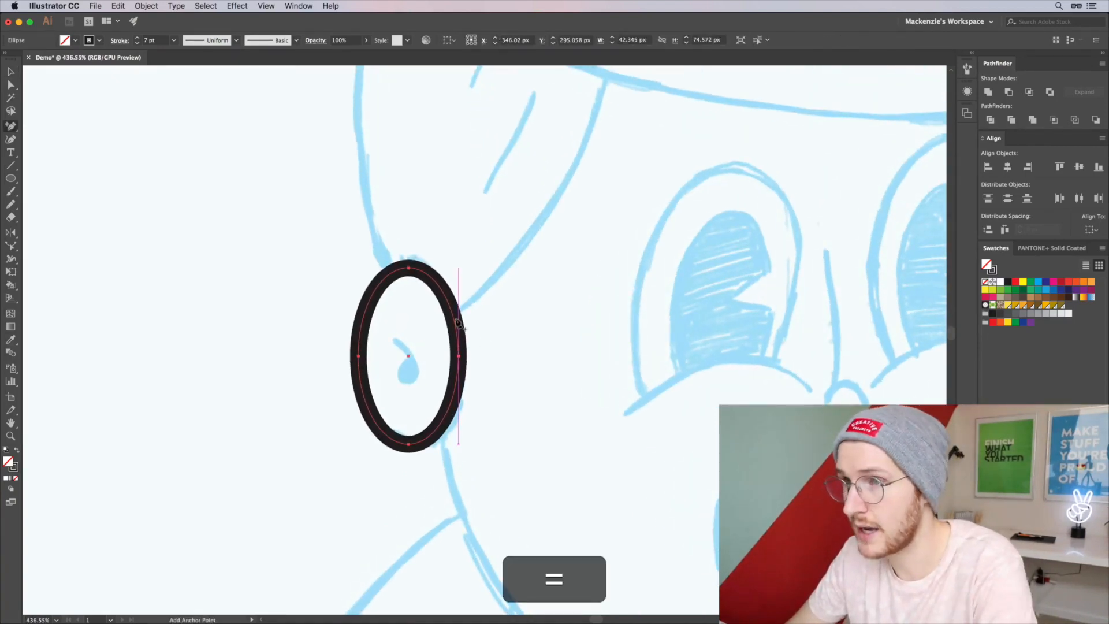
pyautogui.click(456, 321)
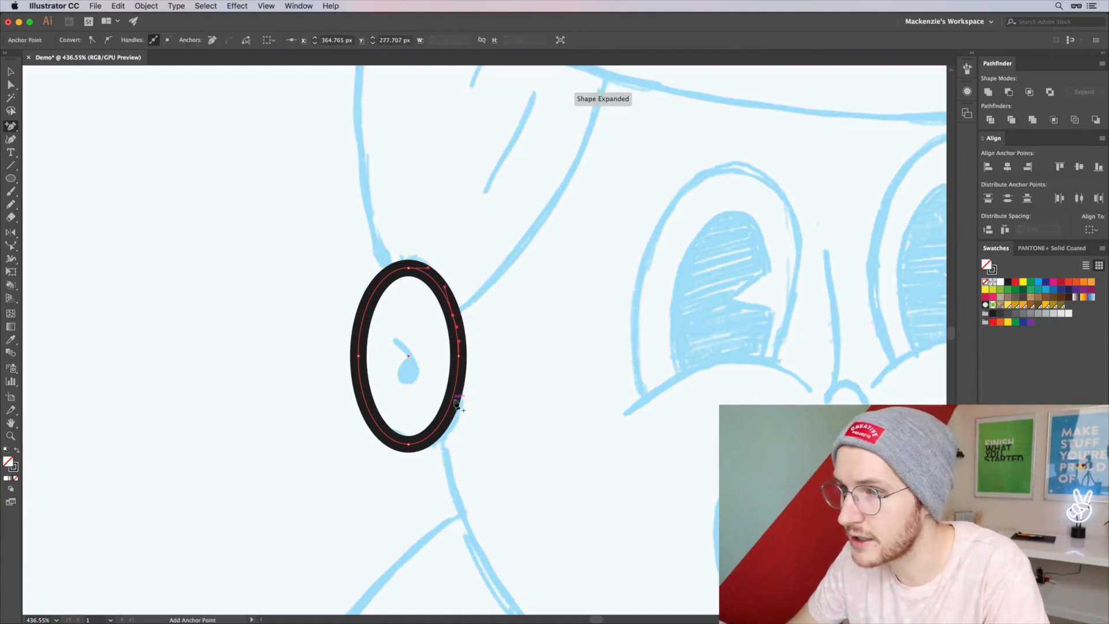
pyautogui.press('a')
pyautogui.keyDown('shift'); pyautogui.click(452, 315); pyautogui.keyUp('shift')
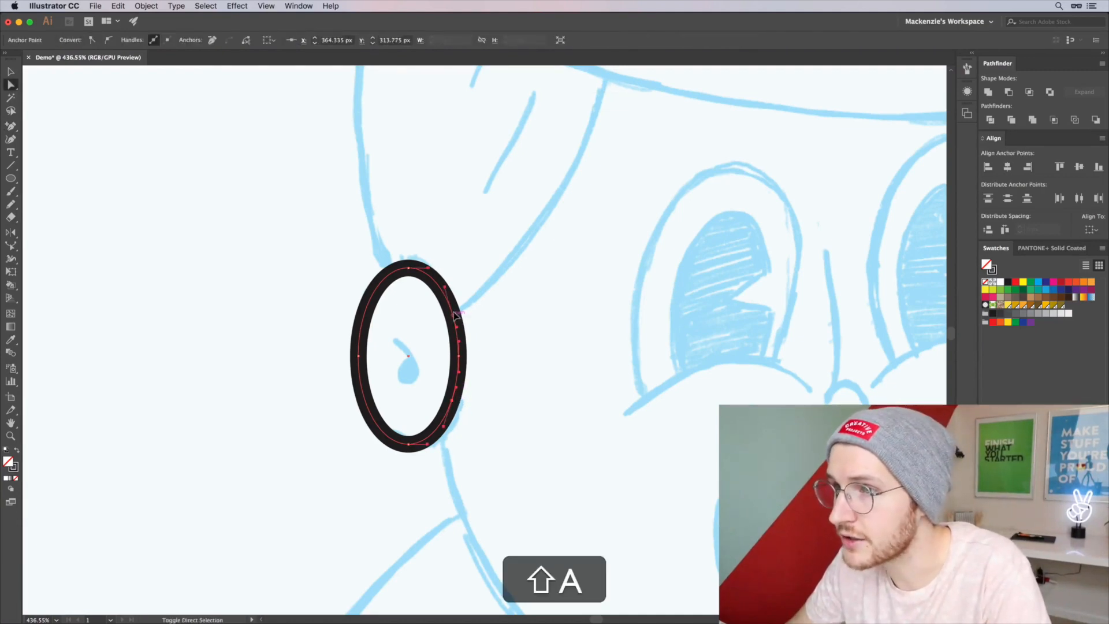
pyautogui.click(246, 40)
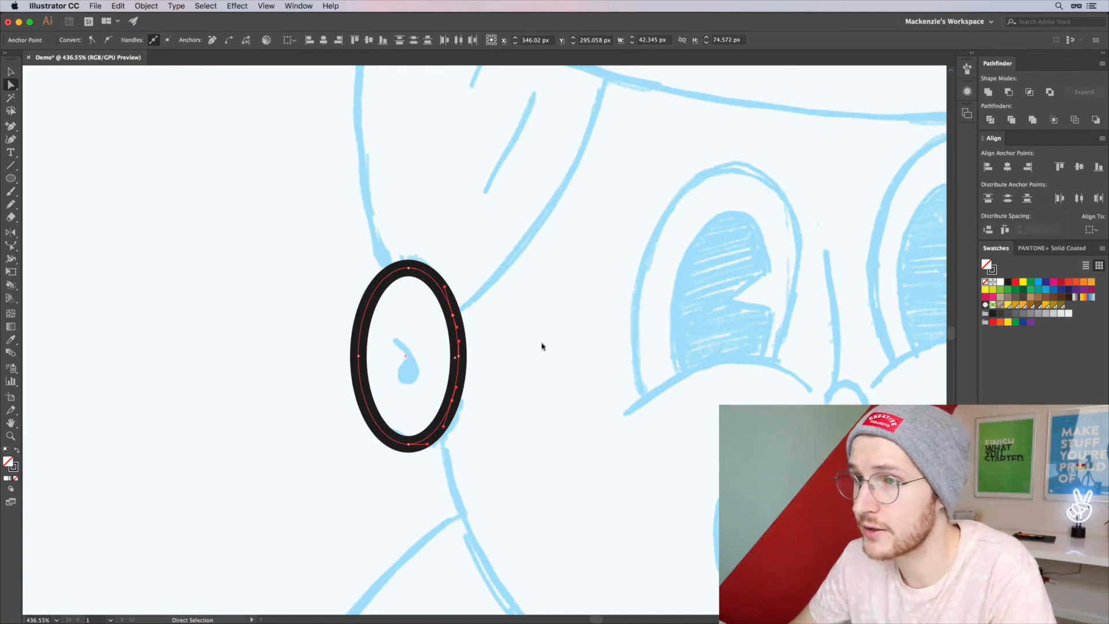
# Delete the ear ellipse's right-side segment between the two cut points, leaving the ear open toward the face.
pyautogui.click(553, 347)
pyautogui.click(460, 345)
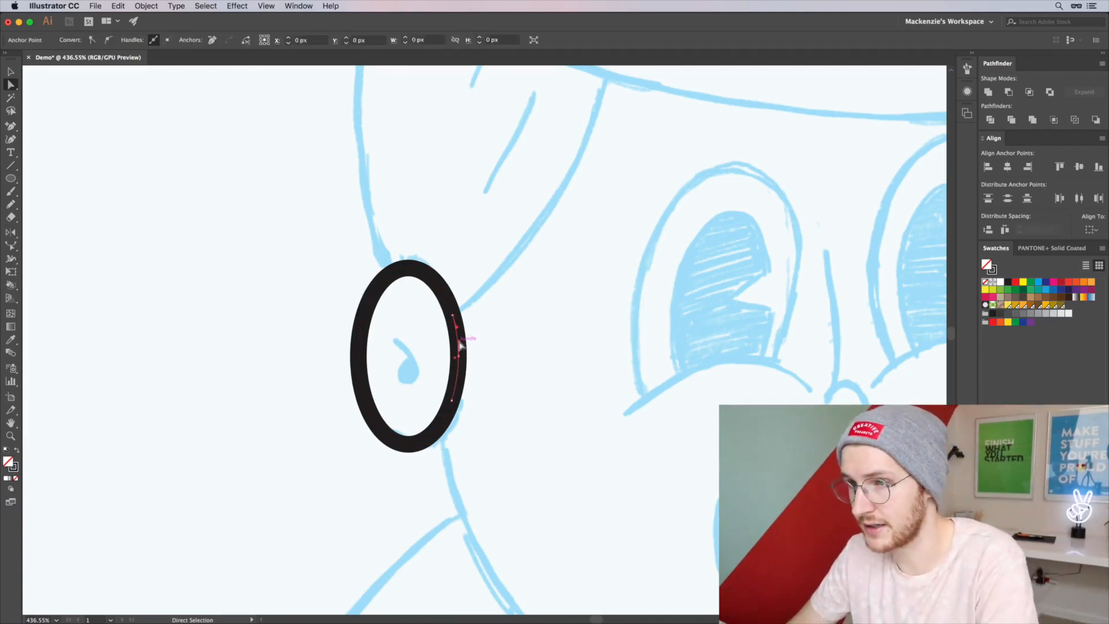
pyautogui.press('a')
pyautogui.click(444, 371)
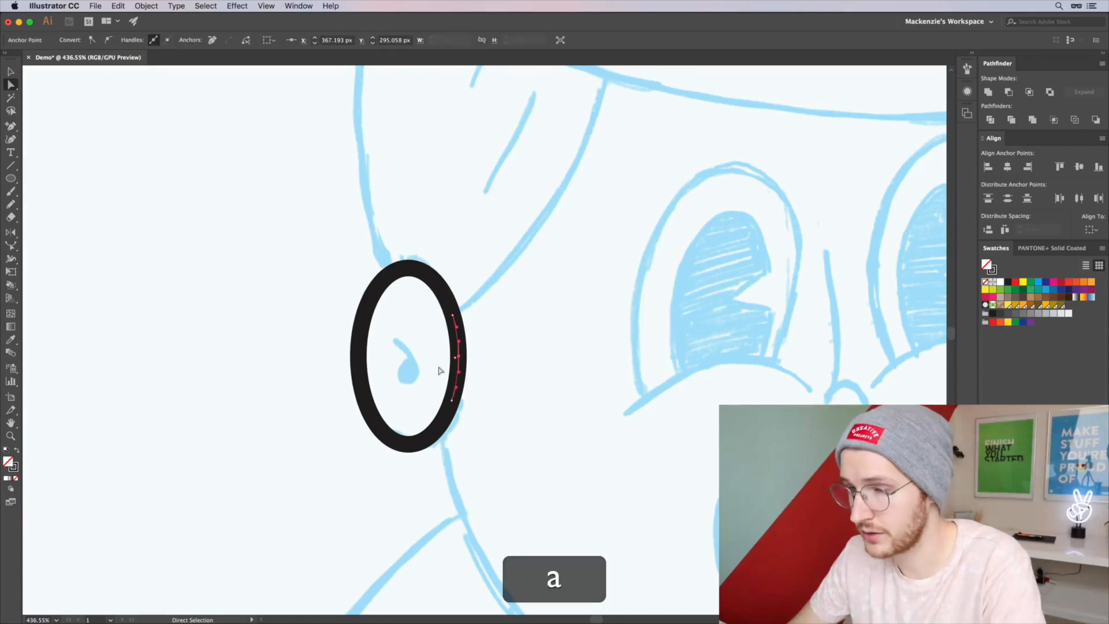
pyautogui.press('BackSpace')
# Give the open ear path's stroke round caps and round corners, and deselect it.
pyautogui.press('v')
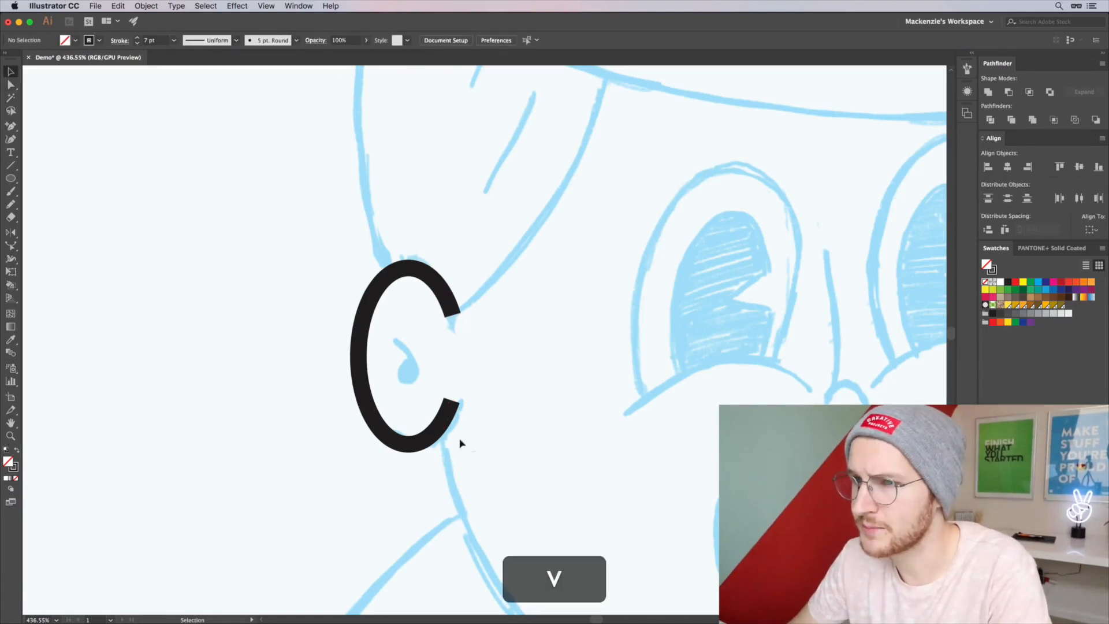
pyautogui.click(446, 426)
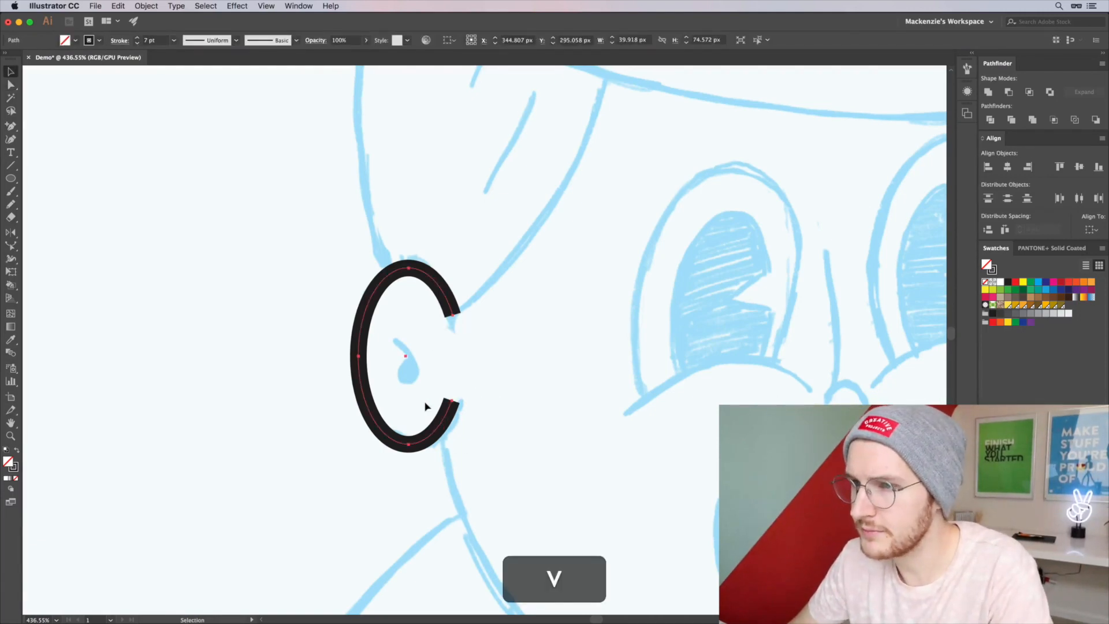
pyautogui.click(114, 41)
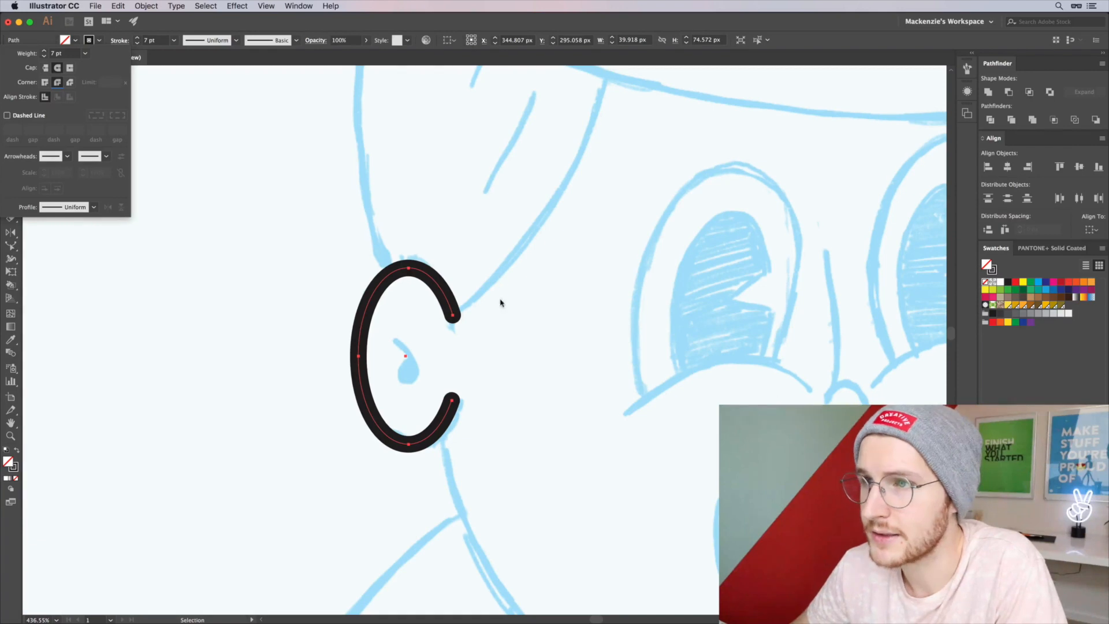
pyautogui.click(485, 359)
pyautogui.click(534, 352)
# Draw the back of the hair with the Pen tool from the ear's top to the parting, turning the last handle up for a sharp corner.
pyautogui.scroll(-6, 534, 352)
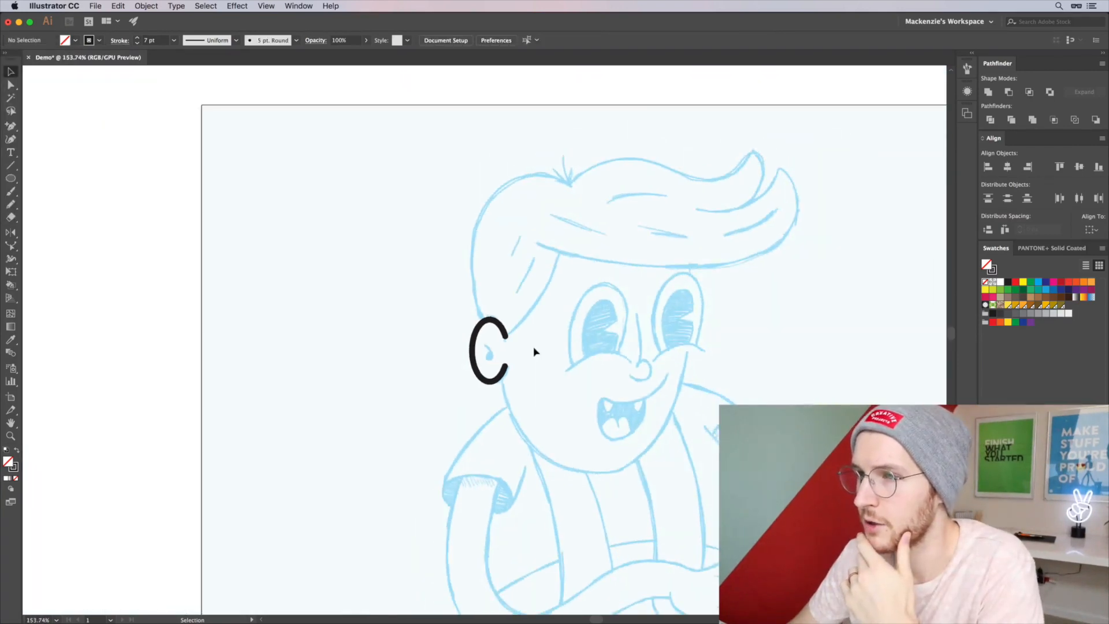
pyautogui.scroll(3, 534, 351)
pyautogui.moveTo(552, 294); pyautogui.dragTo(470, 396)
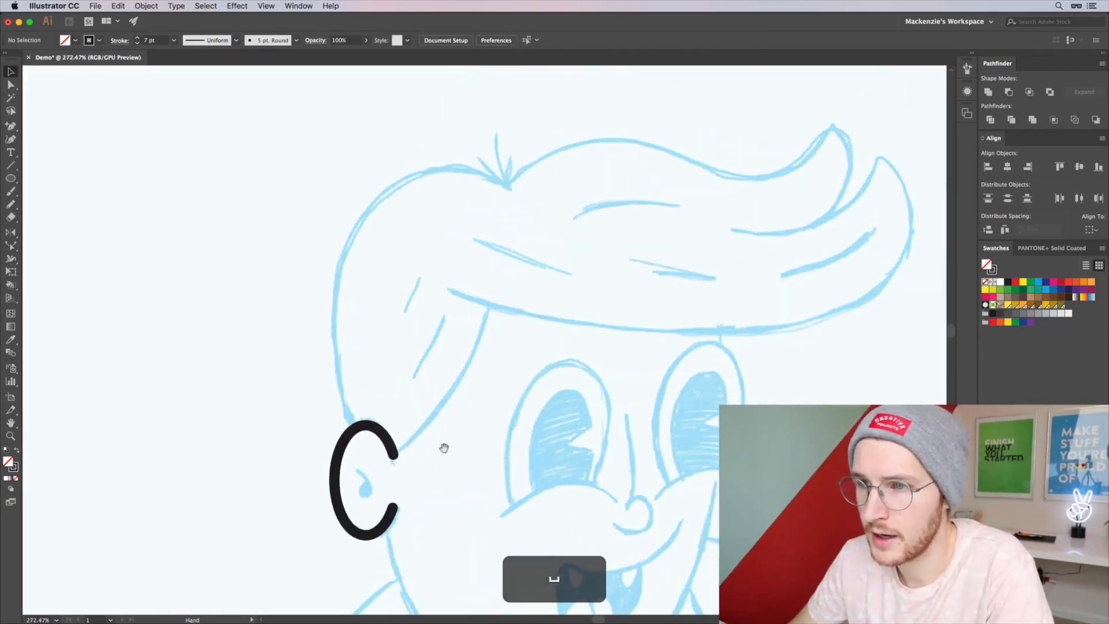
pyautogui.scroll(2, 443, 445)
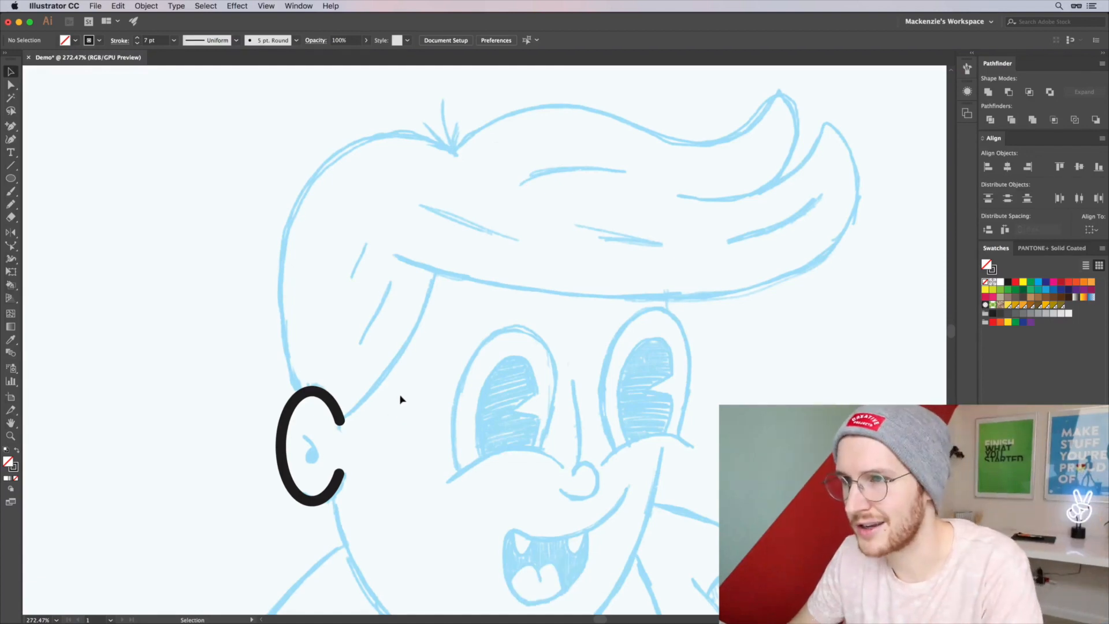
pyautogui.moveTo(400, 398)
pyautogui.mouseDown()
pyautogui.moveTo(318, 461)
pyautogui.moveTo(339, 473)
pyautogui.mouseUp()
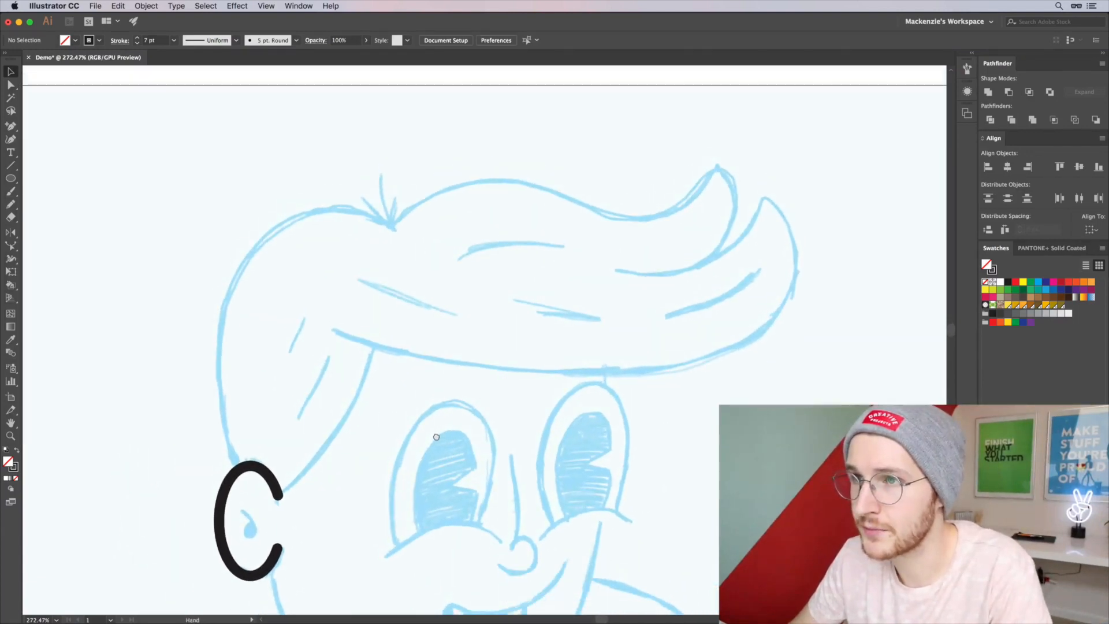
pyautogui.press('p')
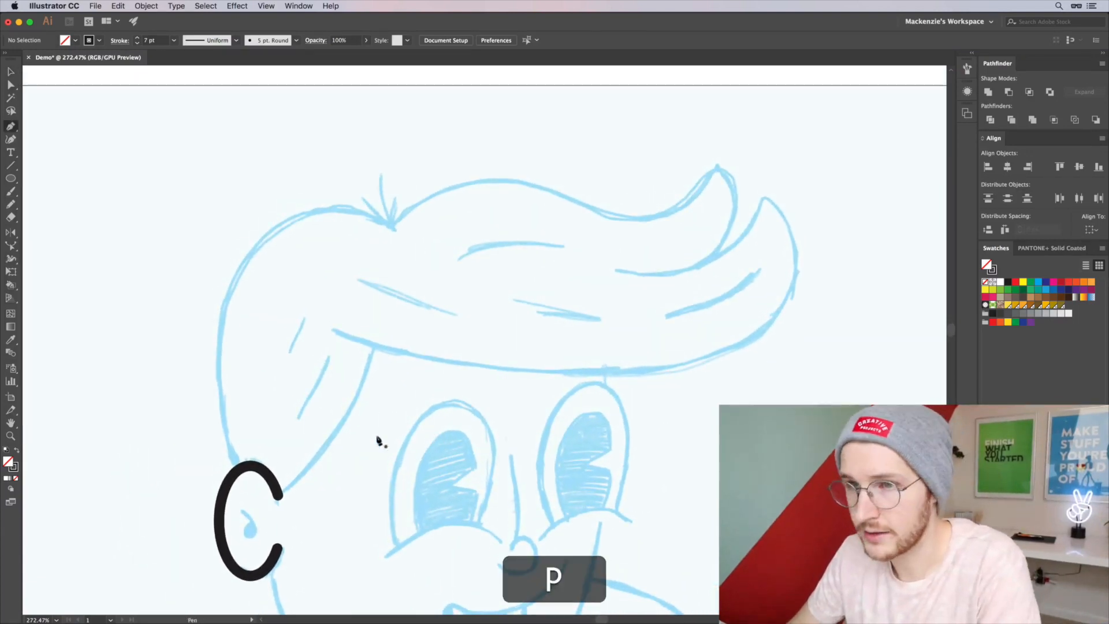
pyautogui.click(240, 468)
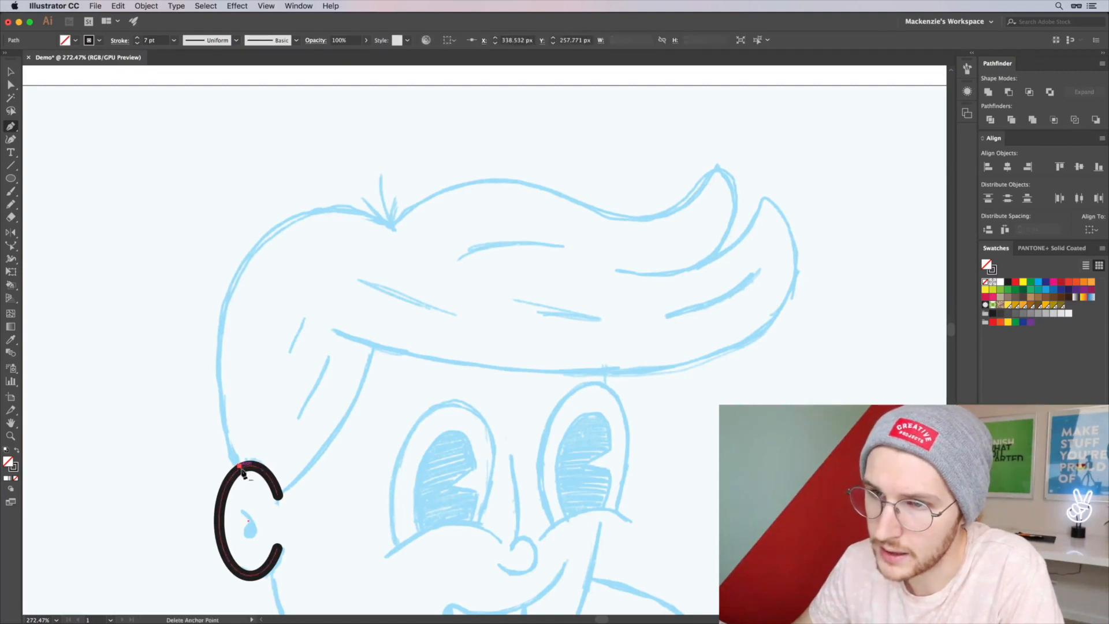
pyautogui.moveTo(218, 361); pyautogui.dragTo(221, 297)
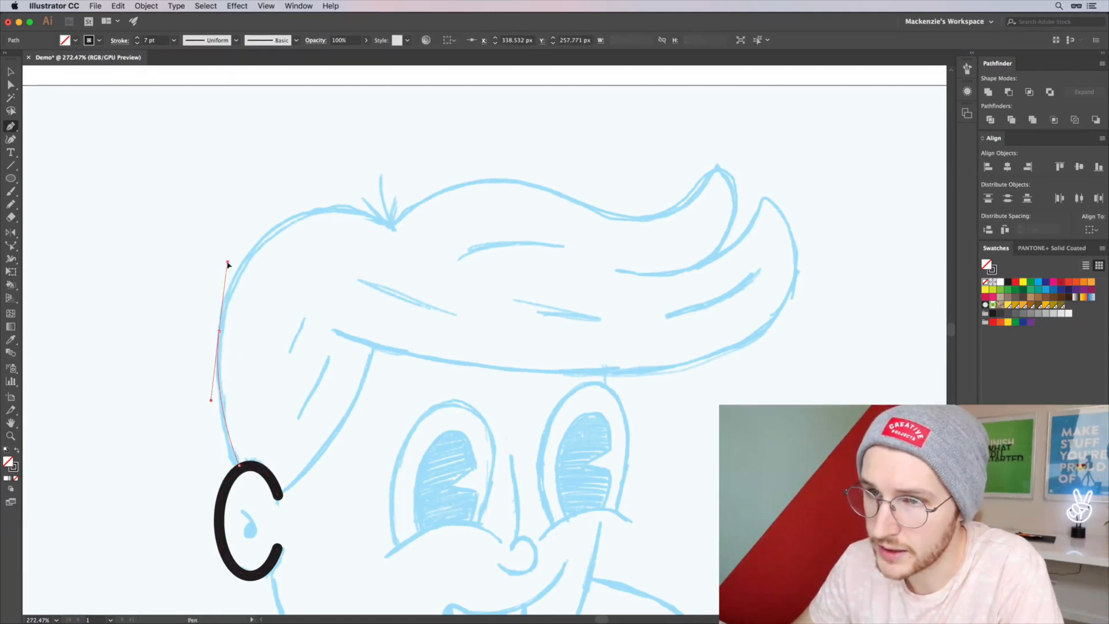
pyautogui.moveTo(226, 237); pyautogui.dragTo(226, 235)
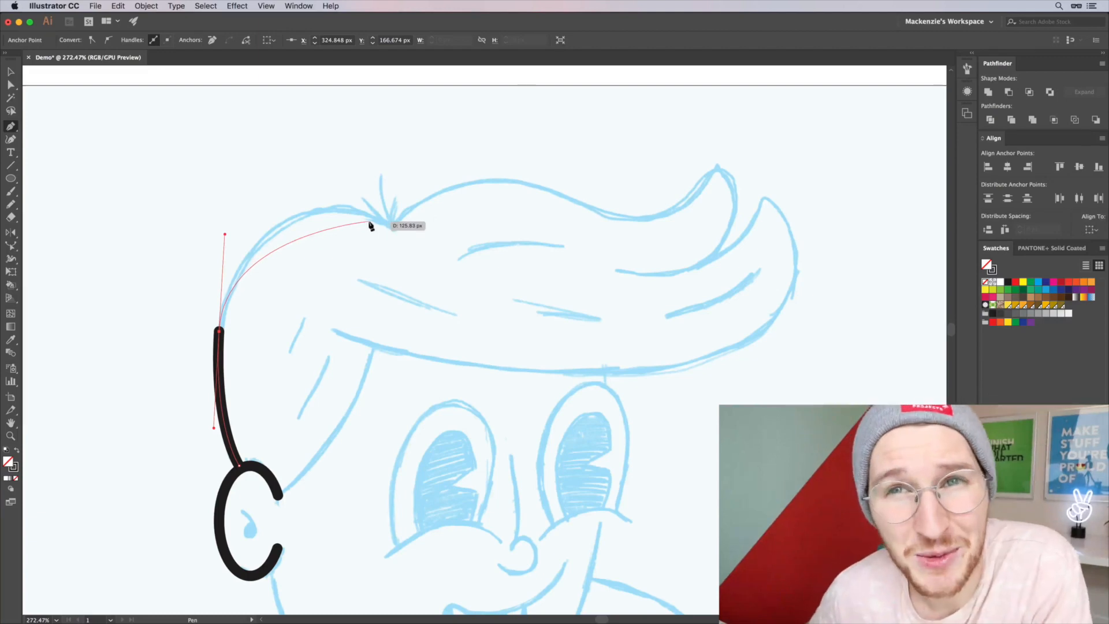
pyautogui.moveTo(392, 225); pyautogui.dragTo(457, 276)
pyautogui.press('alt')
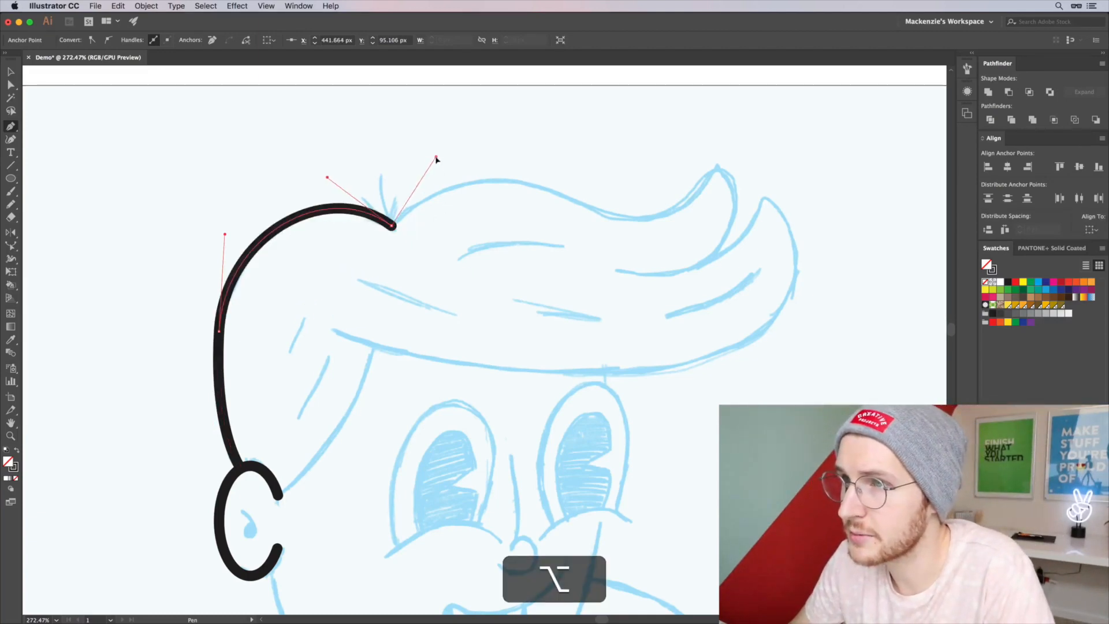
pyautogui.moveTo(439, 161); pyautogui.dragTo(440, 159)
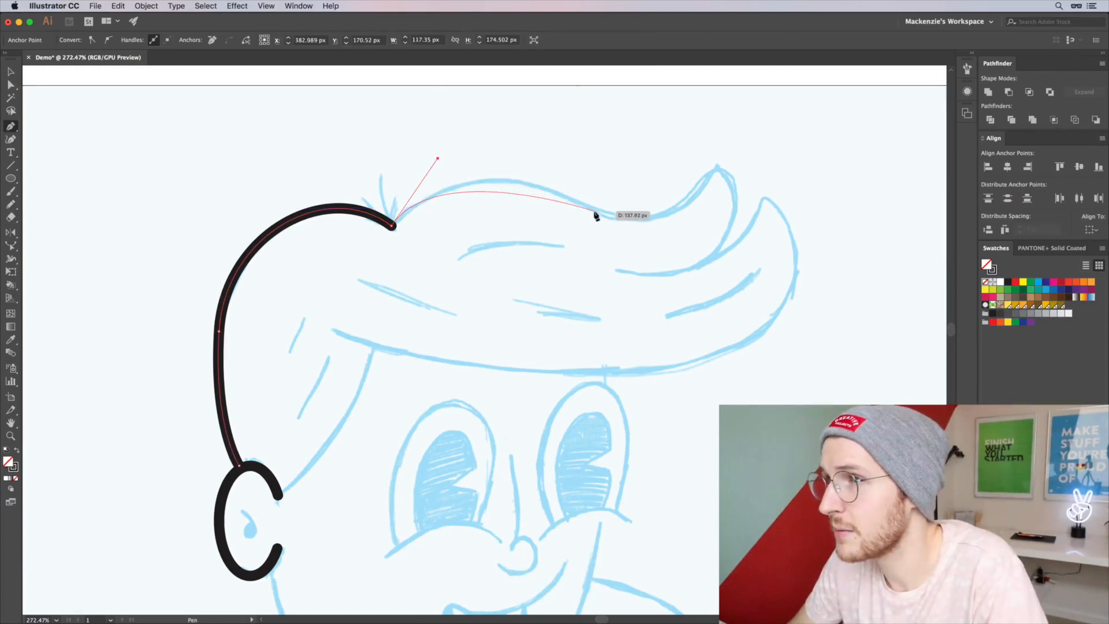
# Continue the hair outline from the parting along the top wave, around the upper curl's tip and back to the end of its inner line.
pyautogui.moveTo(596, 211); pyautogui.dragTo(643, 230)
pyautogui.press('super+z')
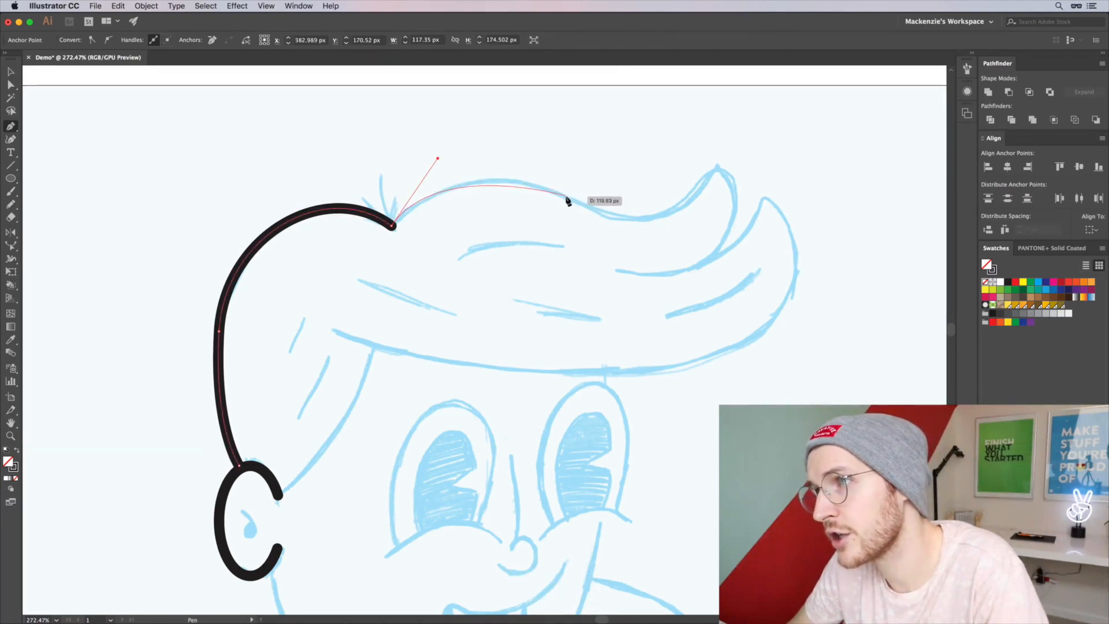
pyautogui.moveTo(595, 211); pyautogui.dragTo(597, 207)
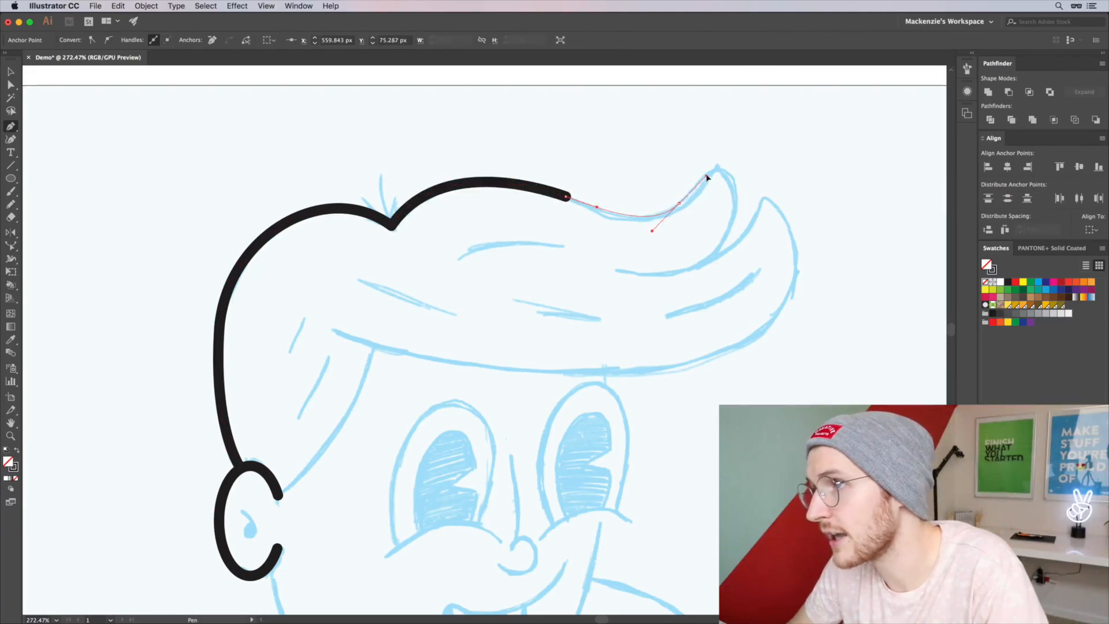
pyautogui.moveTo(711, 177); pyautogui.dragTo(729, 179)
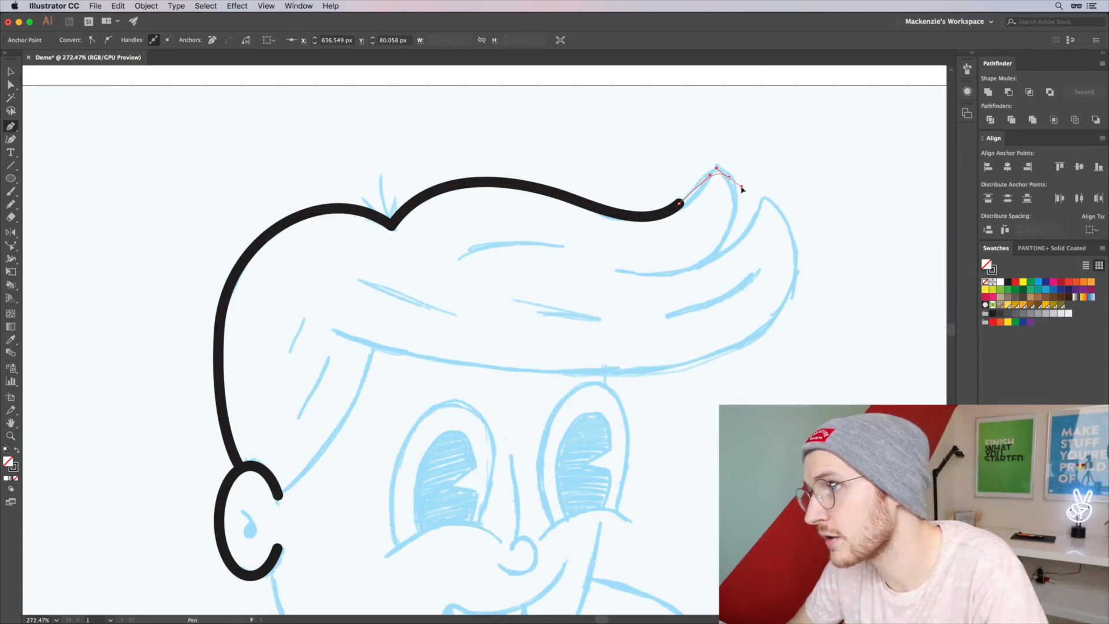
pyautogui.moveTo(742, 188); pyautogui.dragTo(743, 190)
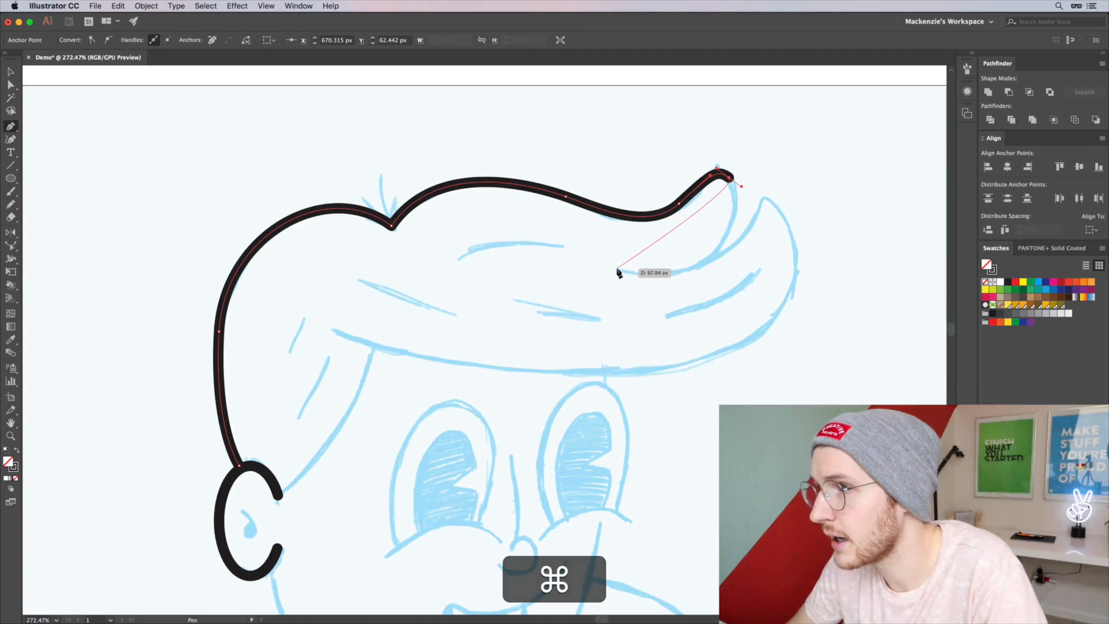
pyautogui.moveTo(617, 270)
pyautogui.mouseDown()
pyautogui.moveTo(516, 246)
pyautogui.moveTo(466, 261)
pyautogui.moveTo(490, 246)
pyautogui.mouseUp()
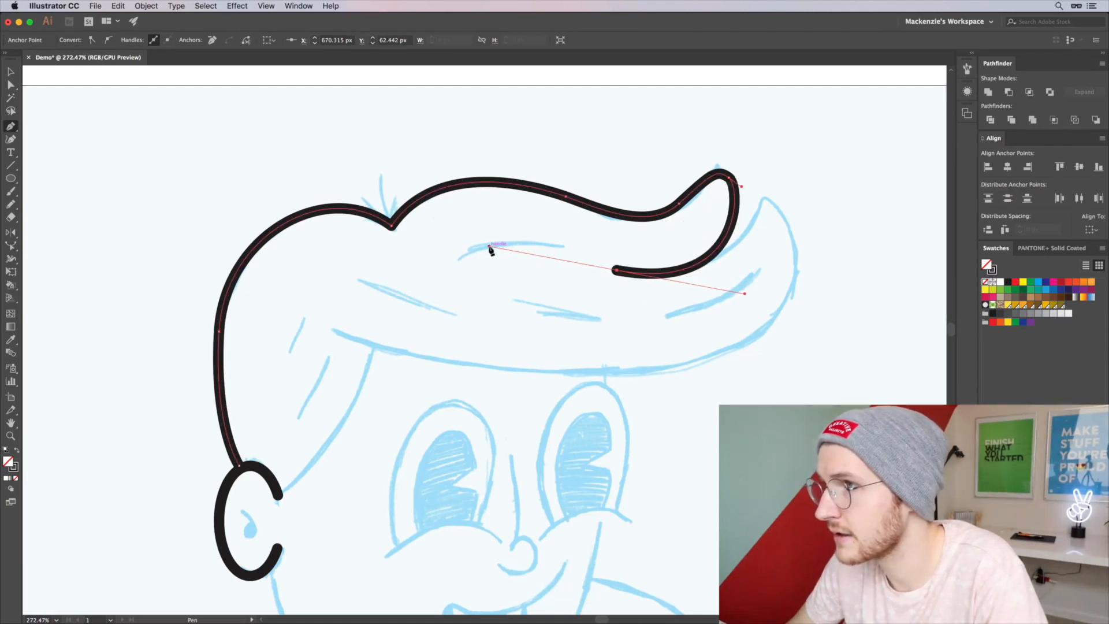
pyautogui.press('Escape')
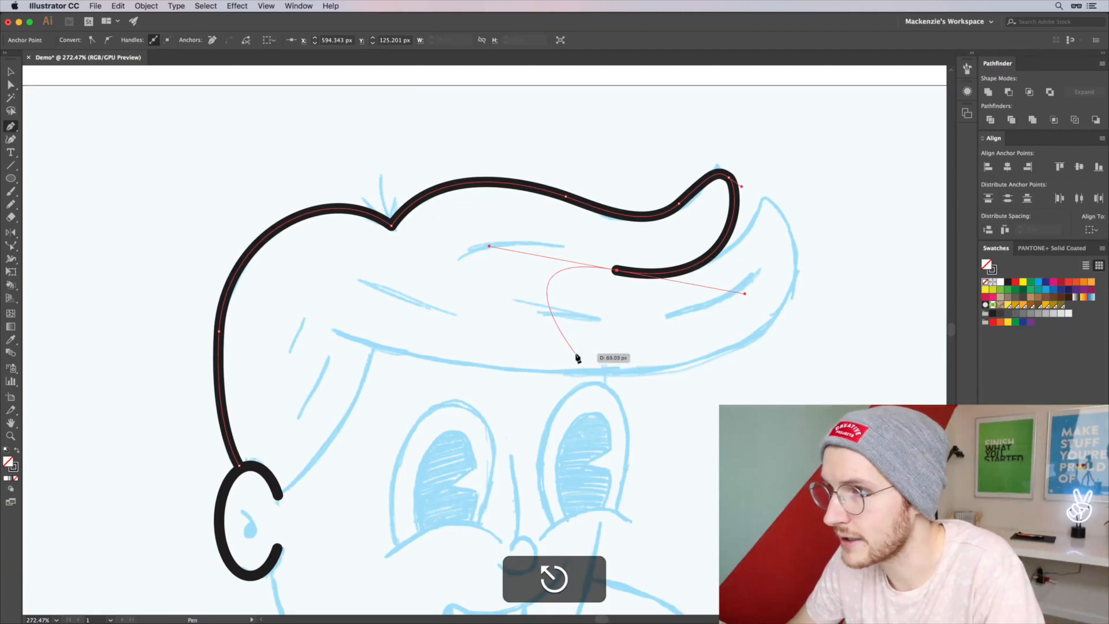
pyautogui.press('v')
pyautogui.click(710, 314)
# Trace the lower hair curl as a separate path from the upper curl's inner line, around its tip and along the fringe's lower edge.
pyautogui.moveTo(710, 314); pyautogui.dragTo(583, 314)
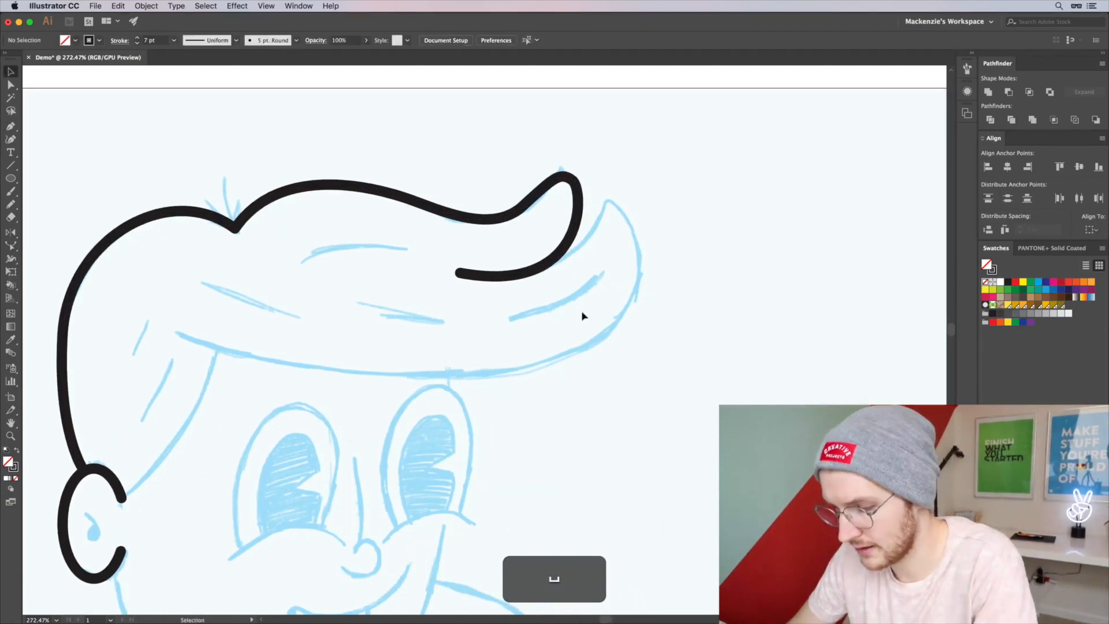
pyautogui.press('p')
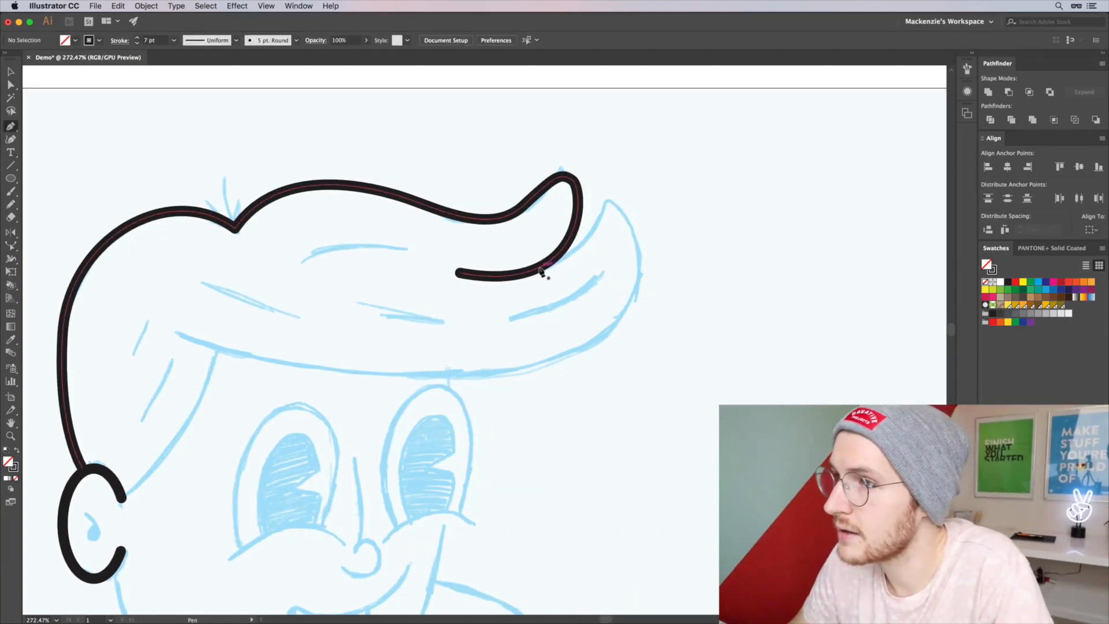
pyautogui.click(517, 275)
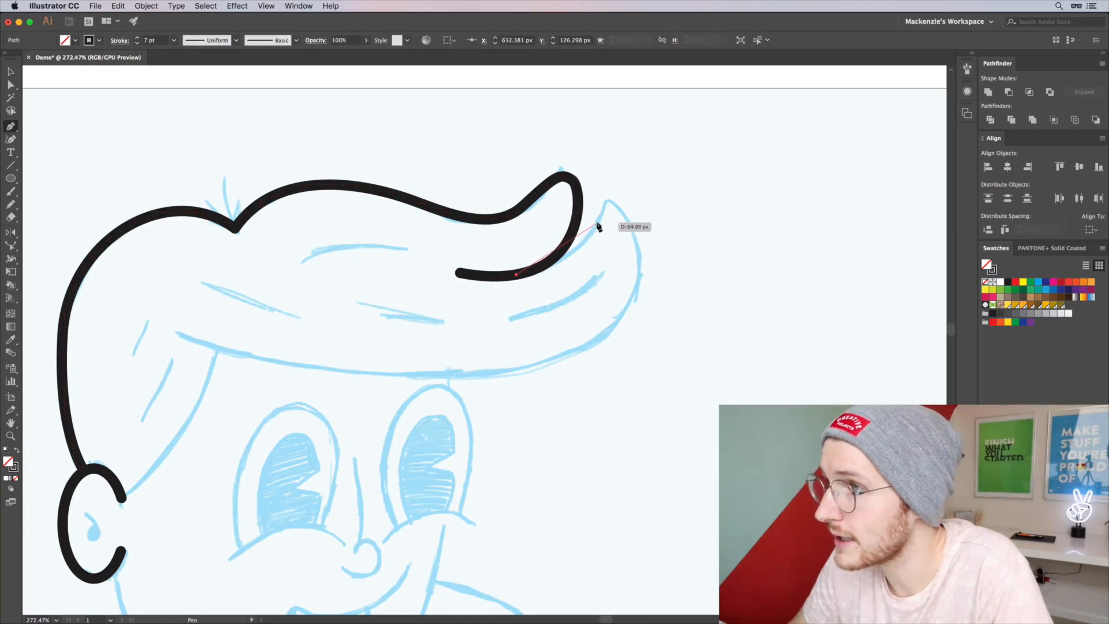
pyautogui.moveTo(616, 184); pyautogui.dragTo(615, 180)
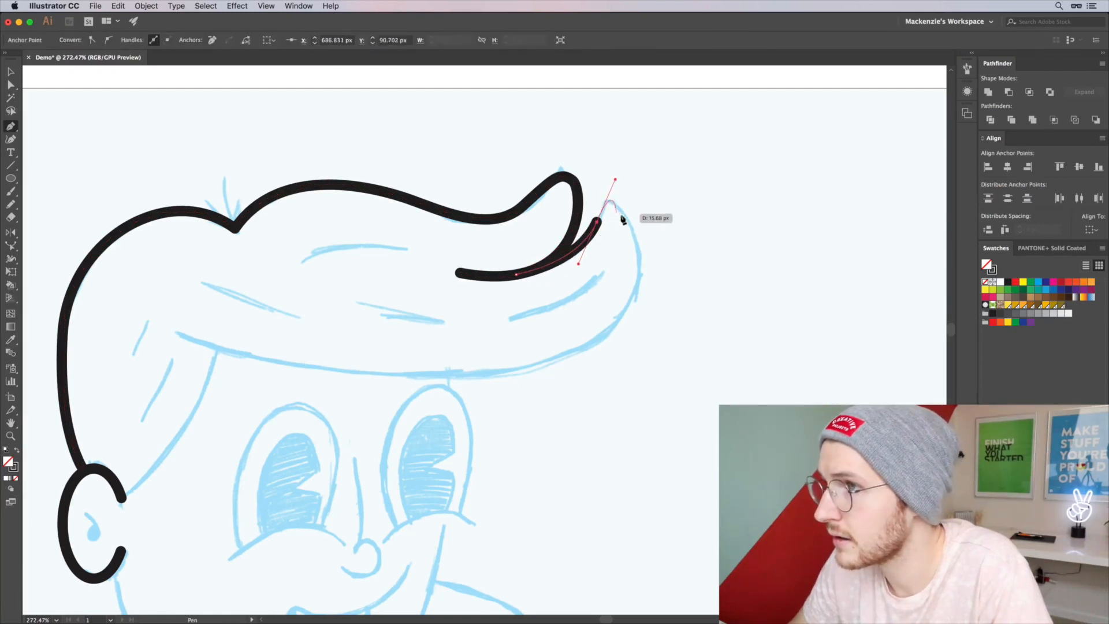
pyautogui.moveTo(638, 257); pyautogui.dragTo(639, 287)
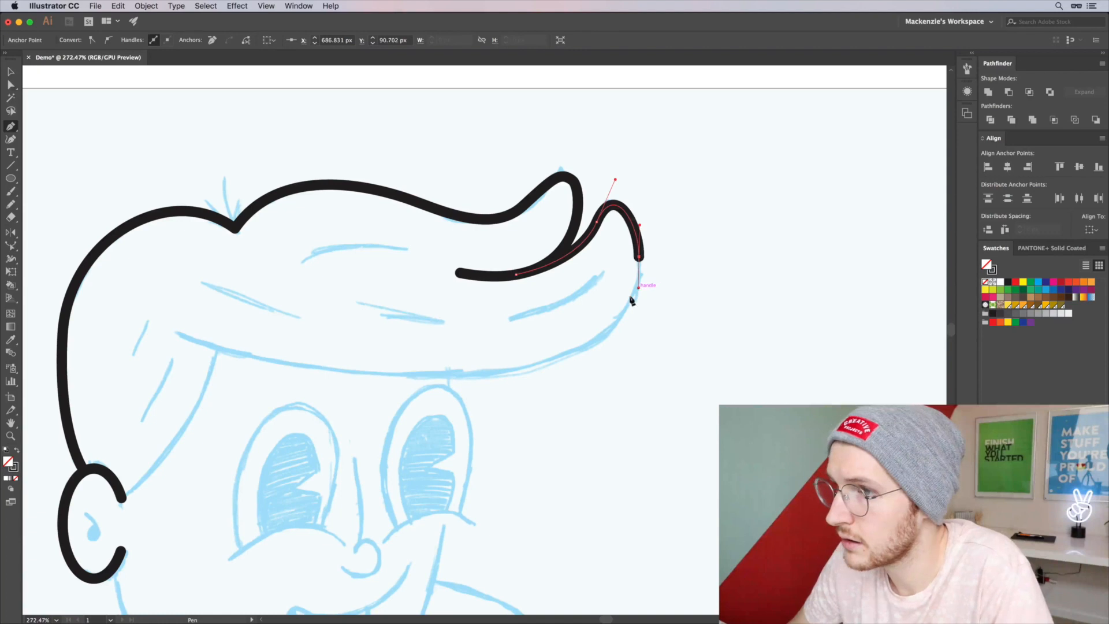
pyautogui.moveTo(402, 374)
pyautogui.mouseDown()
pyautogui.moveTo(212, 334)
pyautogui.moveTo(185, 366)
pyautogui.moveTo(176, 358)
pyautogui.mouseUp()
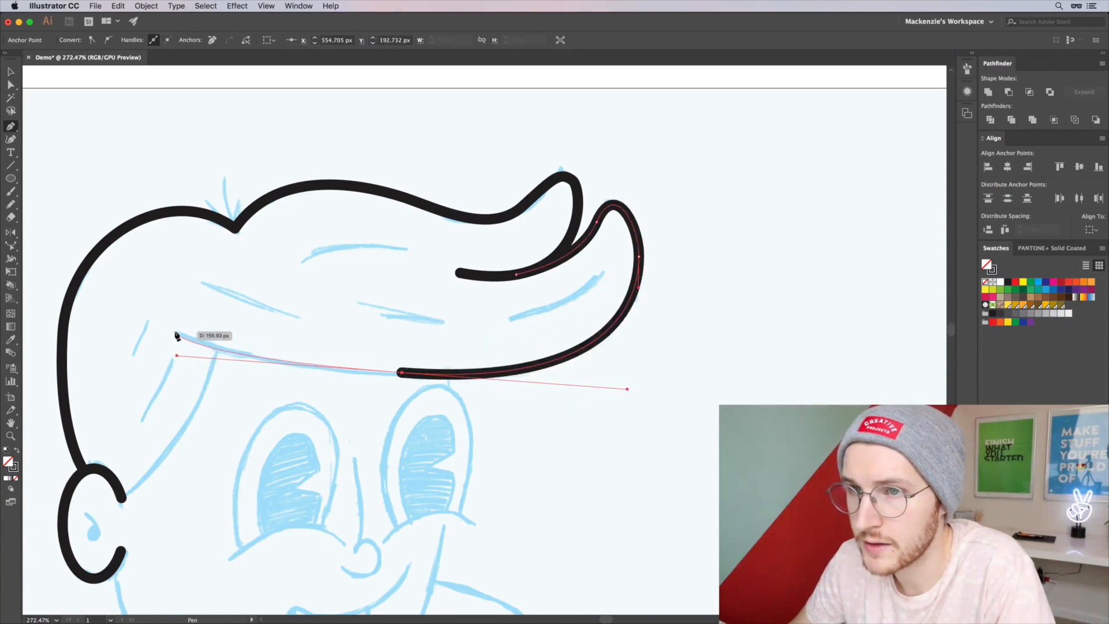
pyautogui.click(175, 331)
pyautogui.press('Escape')
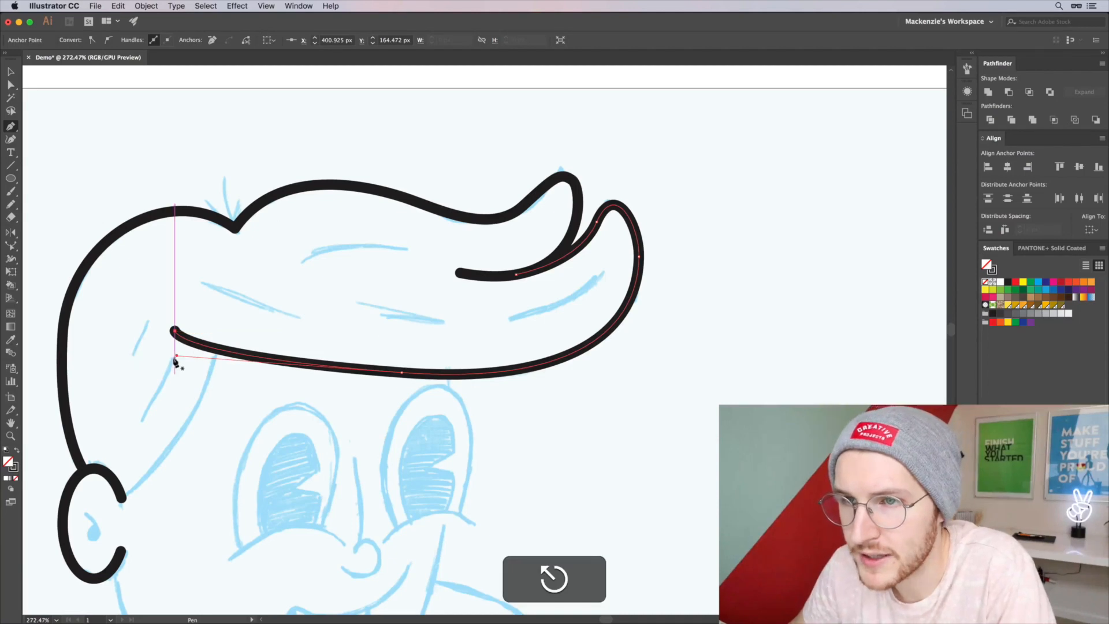
pyautogui.moveTo(178, 356); pyautogui.dragTo(216, 368)
pyautogui.press('v')
pyautogui.click(289, 398)
# Draw the curved sideburn line with the Pen tool from the fringe's lower edge down to the ear's upper open end.
pyautogui.press('space')
pyautogui.moveTo(423, 397); pyautogui.dragTo(583, 304)
pyautogui.press('p')
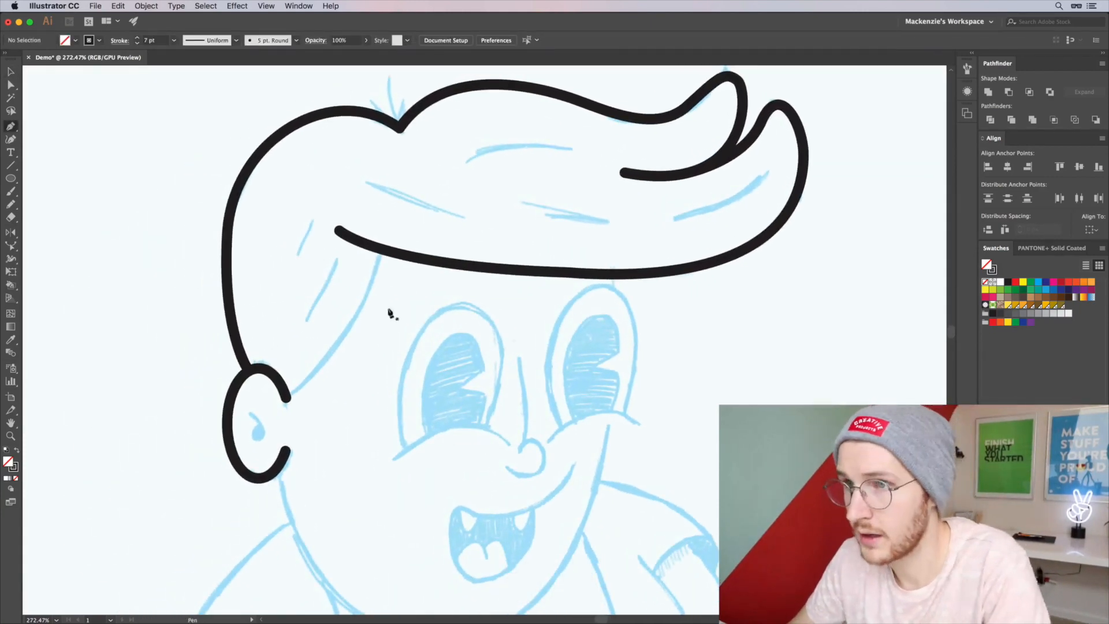
pyautogui.click(378, 249)
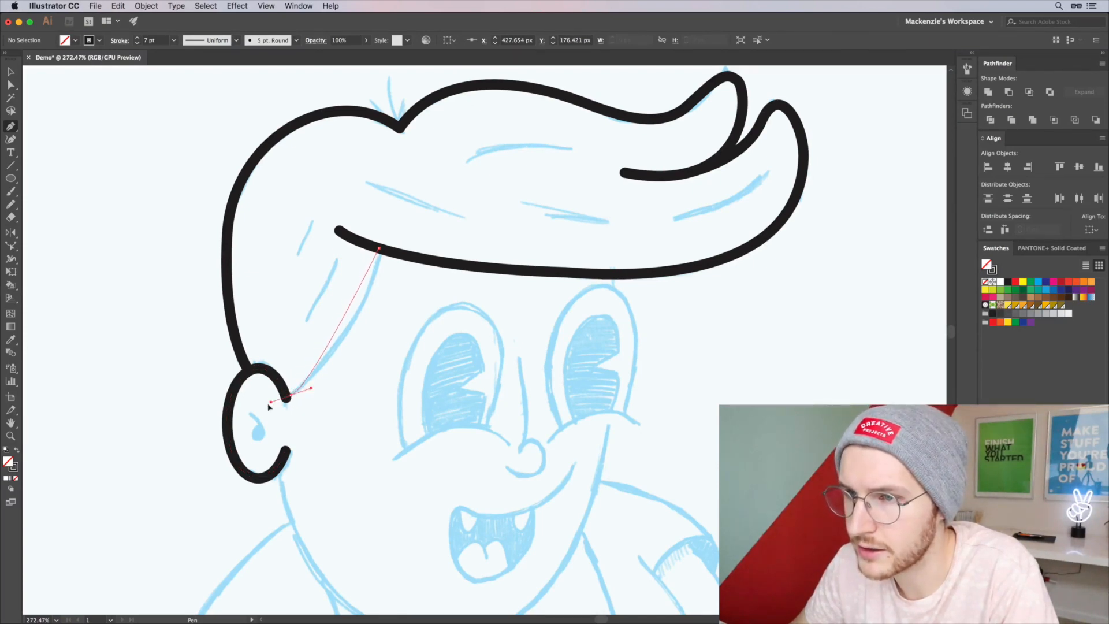
pyautogui.moveTo(245, 431); pyautogui.dragTo(199, 489)
pyautogui.press('v')
pyautogui.click(312, 394)
# Move the sideburn line's lower anchor point onto the ear path's upper endpoint.
pyautogui.press('z')
pyautogui.moveTo(292, 411); pyautogui.dragTo(554, 298)
pyautogui.press('a')
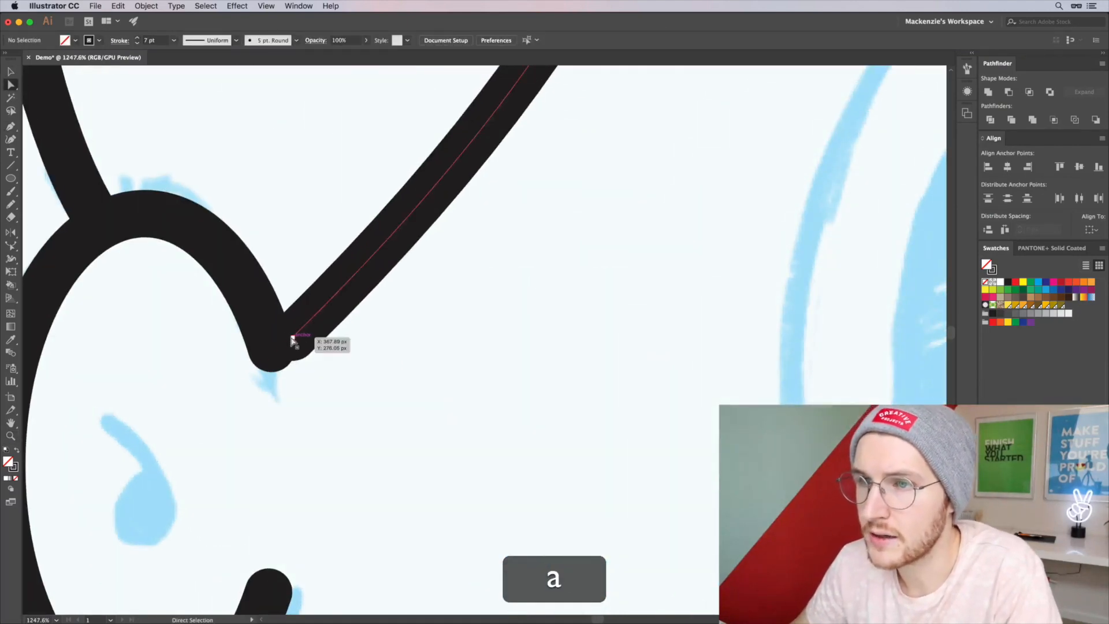
pyautogui.click(292, 338)
pyautogui.moveTo(292, 338); pyautogui.dragTo(272, 348)
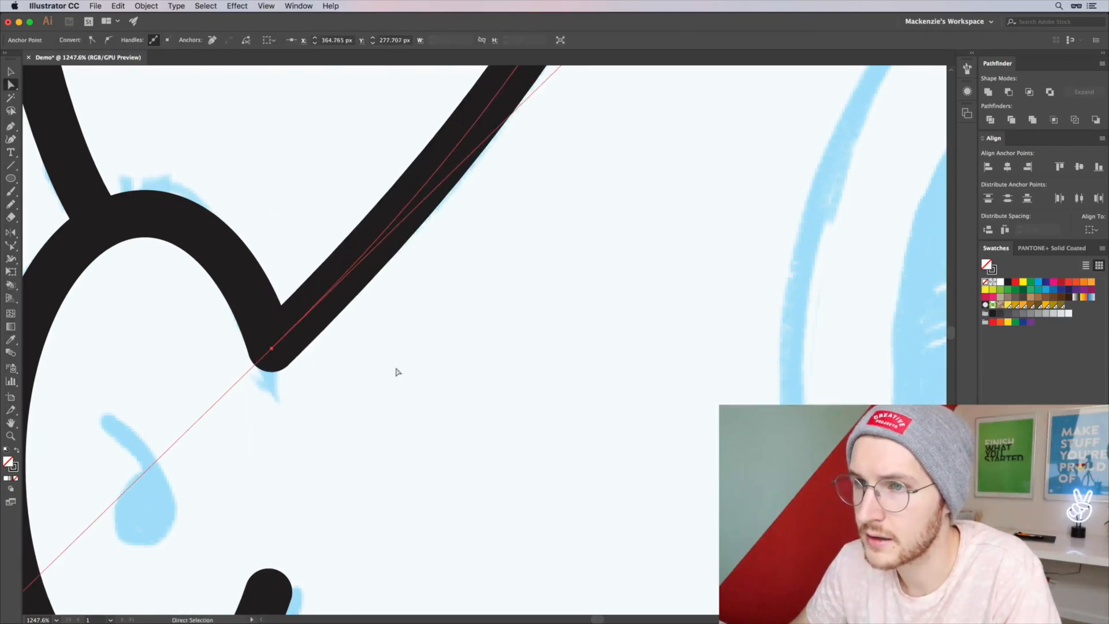
pyautogui.click(396, 372)
# Shift the sideburn line's lower anchor slightly up along the ear outline and adjust its handle so the curve follows the sketch.
pyautogui.scroll(-5, 398, 371)
pyautogui.scroll(3, 397, 371)
pyautogui.press('a')
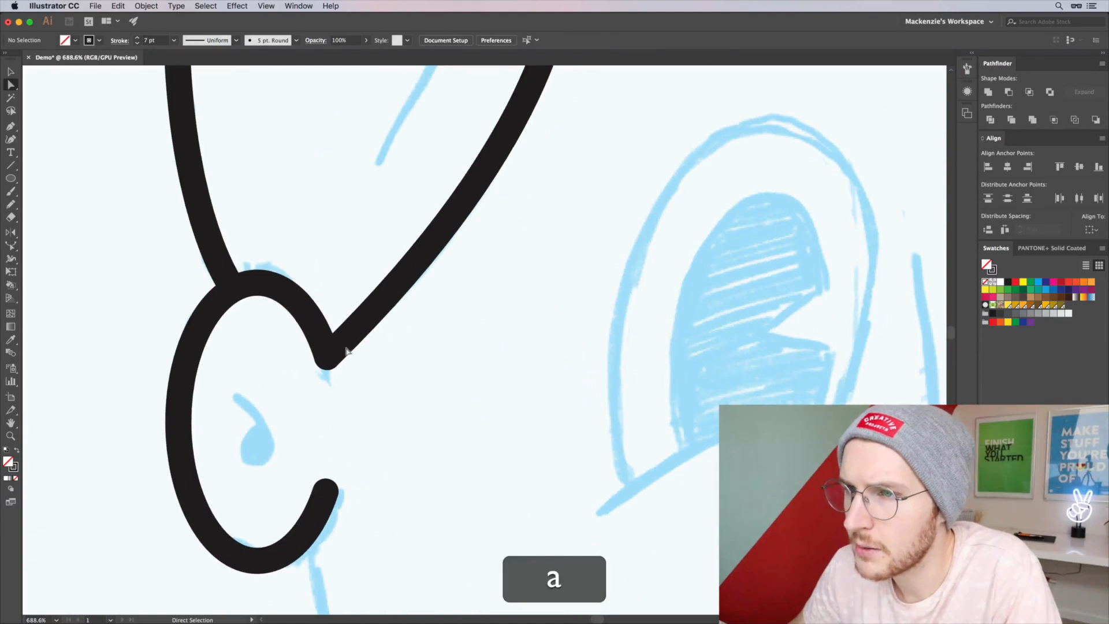
pyautogui.moveTo(328, 360); pyautogui.dragTo(324, 347)
pyautogui.click(412, 361)
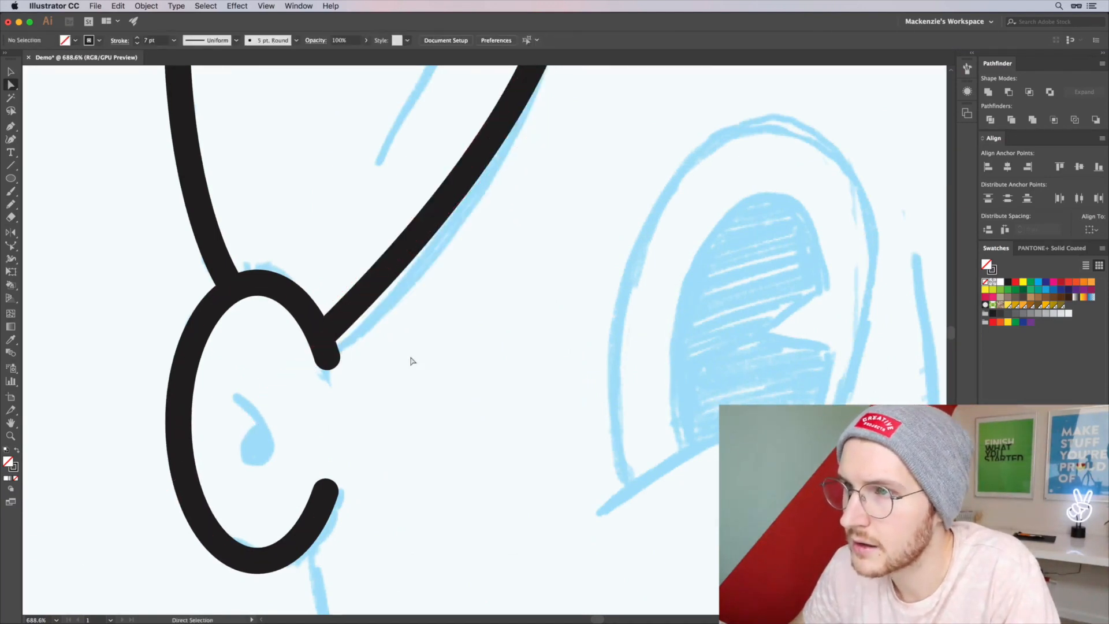
pyautogui.press('a')
pyautogui.click(339, 321)
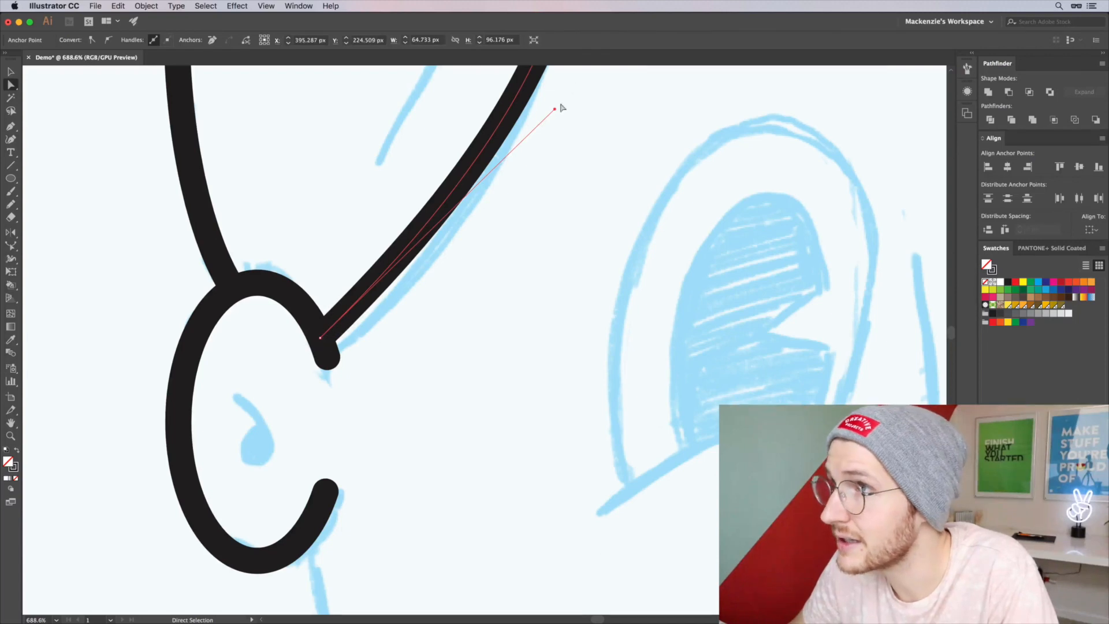
pyautogui.moveTo(559, 113); pyautogui.dragTo(497, 209)
pyautogui.click(546, 203)
# Try drawing the two sketched strand marks inside the lower curl and fringe as separate curved paths.
pyautogui.scroll(-6, 546, 204)
pyautogui.moveTo(599, 187)
pyautogui.mouseDown()
pyautogui.moveTo(354, 407)
pyautogui.moveTo(409, 269)
pyautogui.moveTo(435, 304)
pyautogui.moveTo(407, 356)
pyautogui.mouseUp()
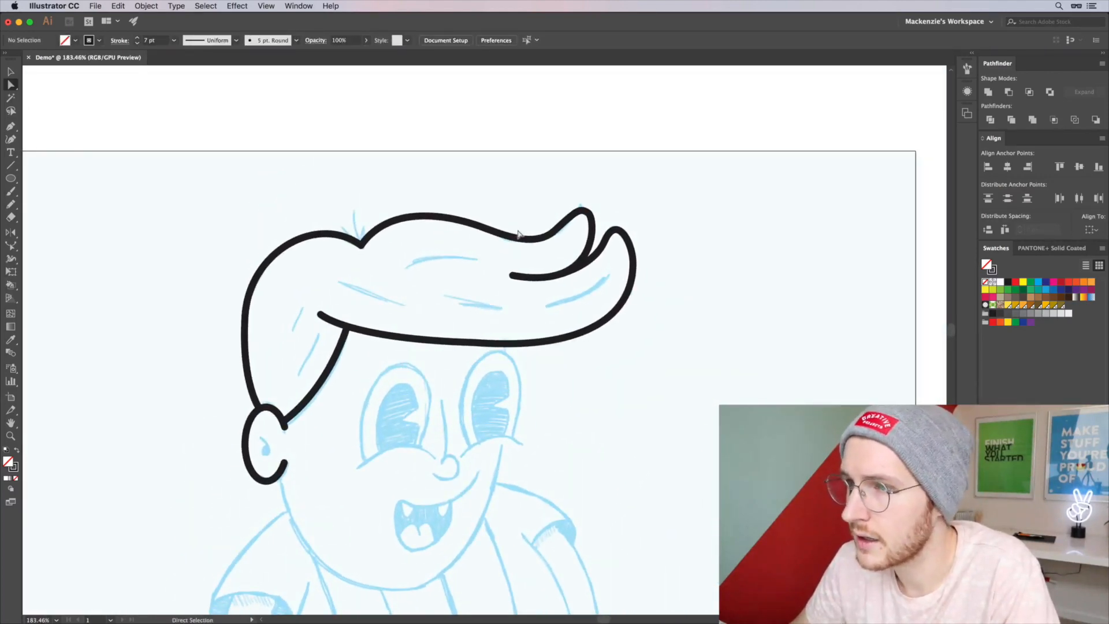
pyautogui.scroll(2, 518, 234)
pyautogui.press('p')
pyautogui.click(657, 298)
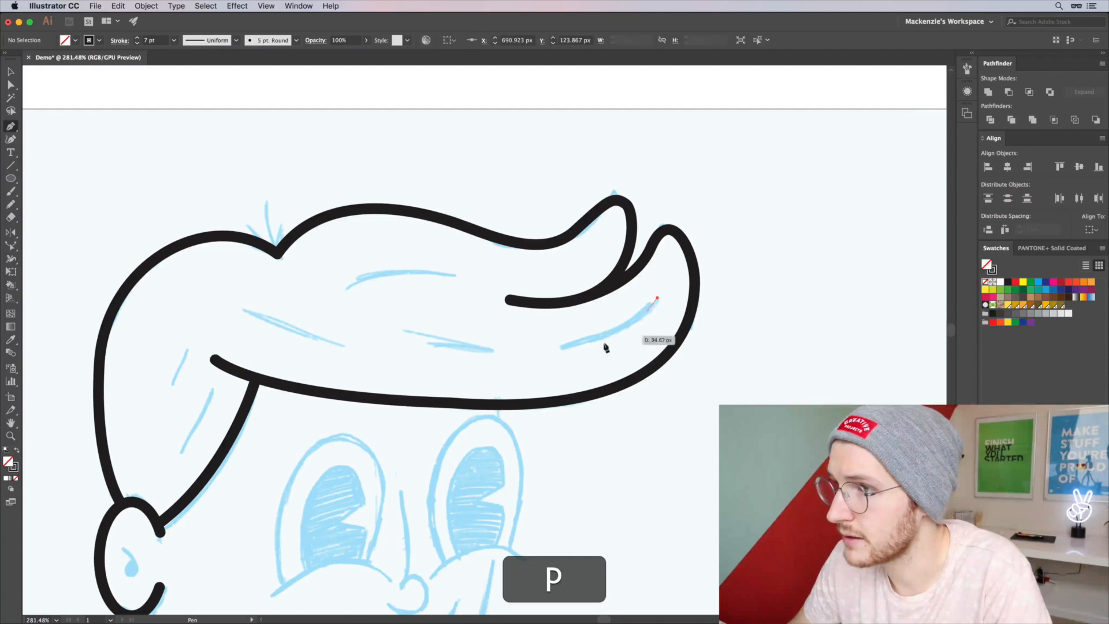
pyautogui.moveTo(478, 359); pyautogui.dragTo(482, 355)
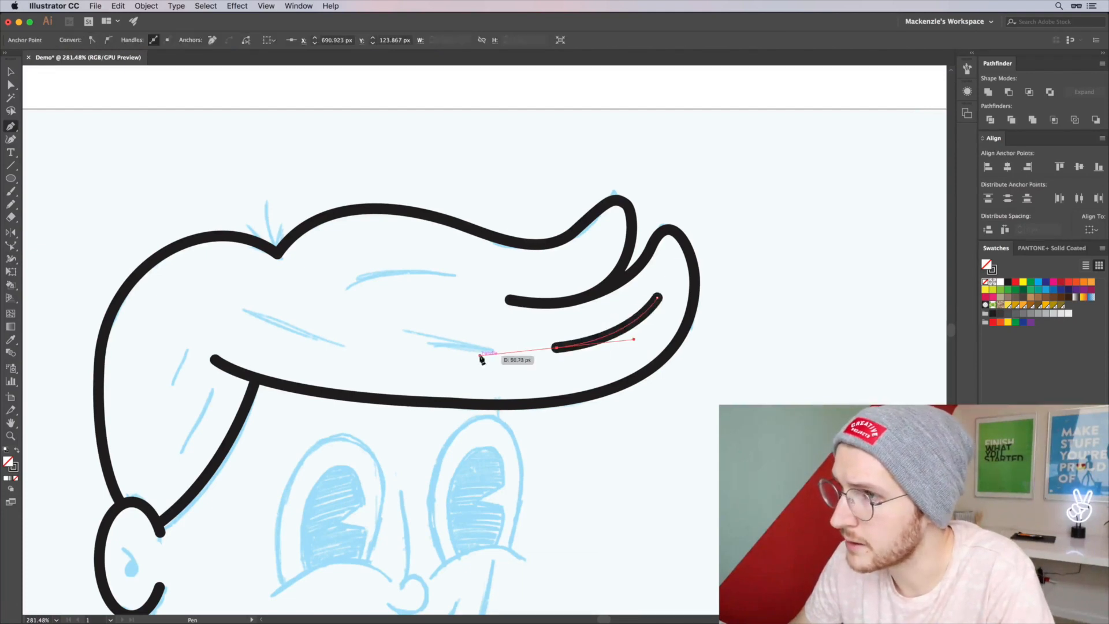
pyautogui.press('v')
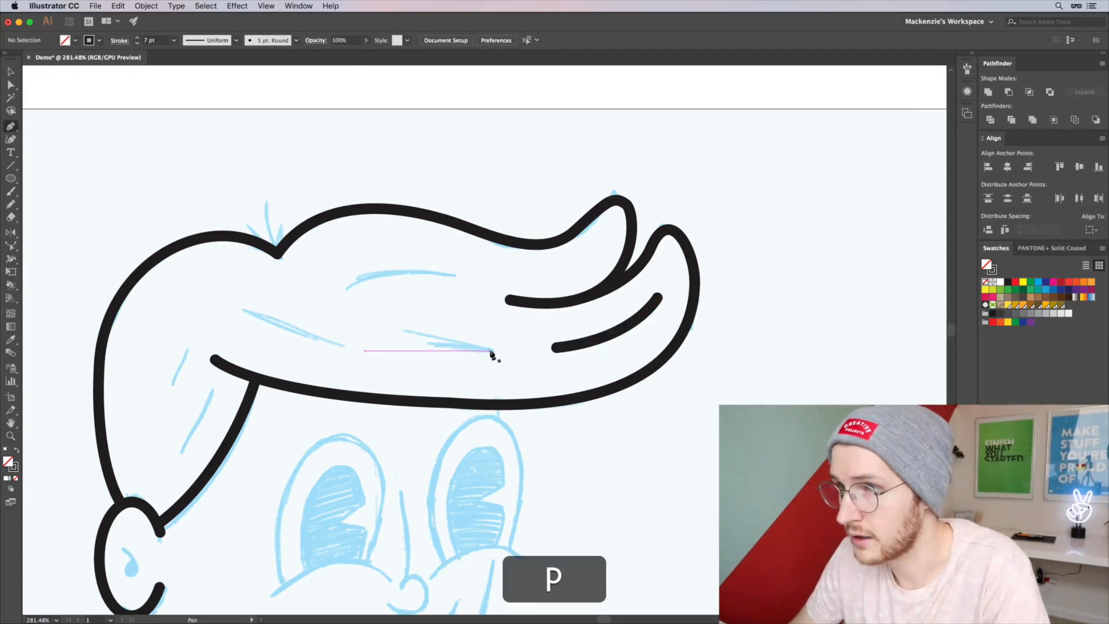
pyautogui.click(490, 351)
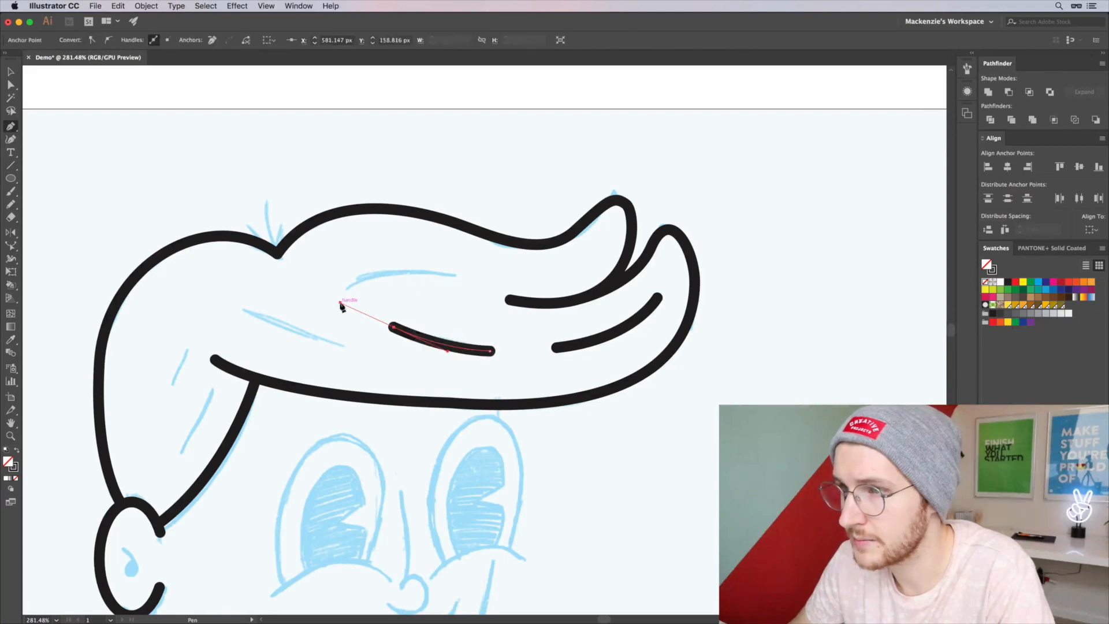
pyautogui.press('v')
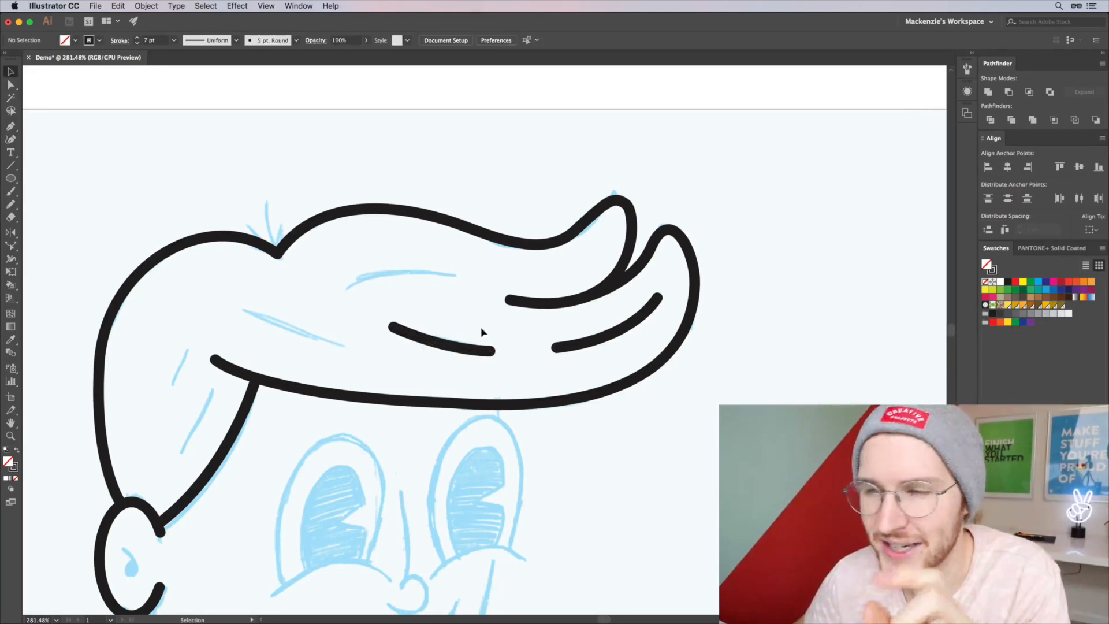
# Replace the two separate strand lines with one continuous curve from the lower curl to the middle of the fringe.
pyautogui.moveTo(572, 377); pyautogui.dragTo(574, 376)
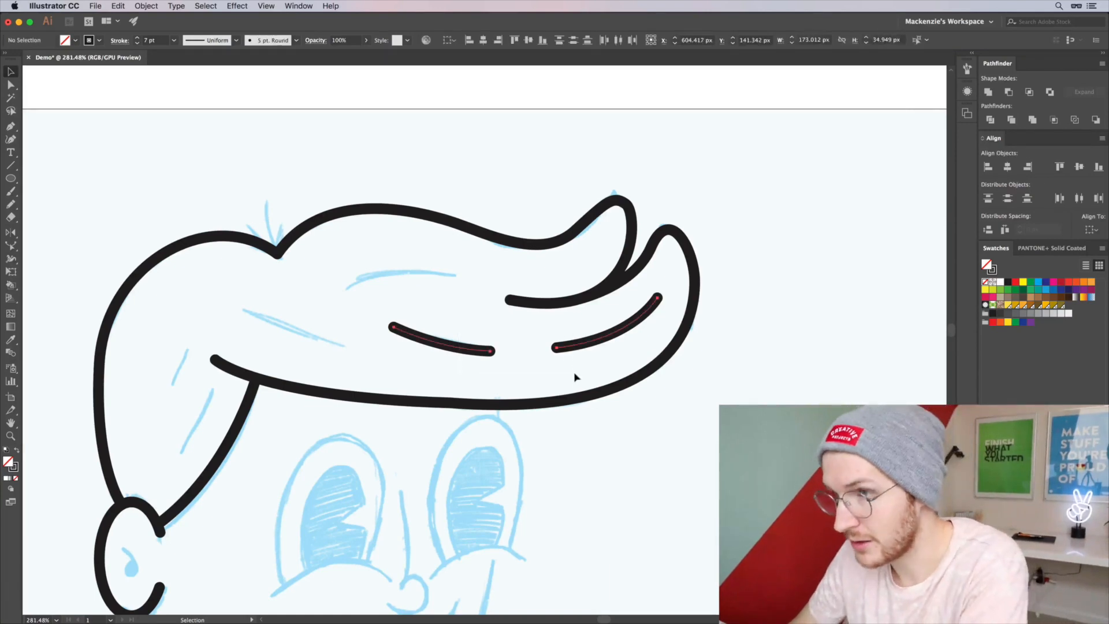
pyautogui.press('BackSpace')
pyautogui.press('p')
pyautogui.click(659, 296)
pyautogui.moveTo(394, 326)
pyautogui.mouseDown()
pyautogui.moveTo(230, 248)
pyautogui.moveTo(210, 253)
pyautogui.mouseUp()
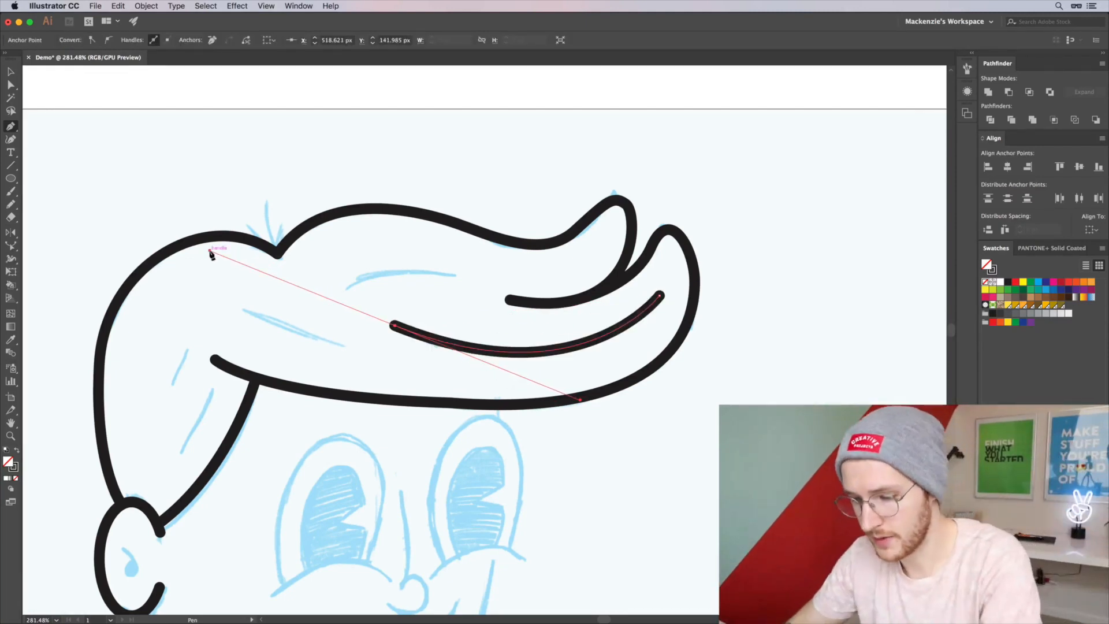
pyautogui.press('super+z')
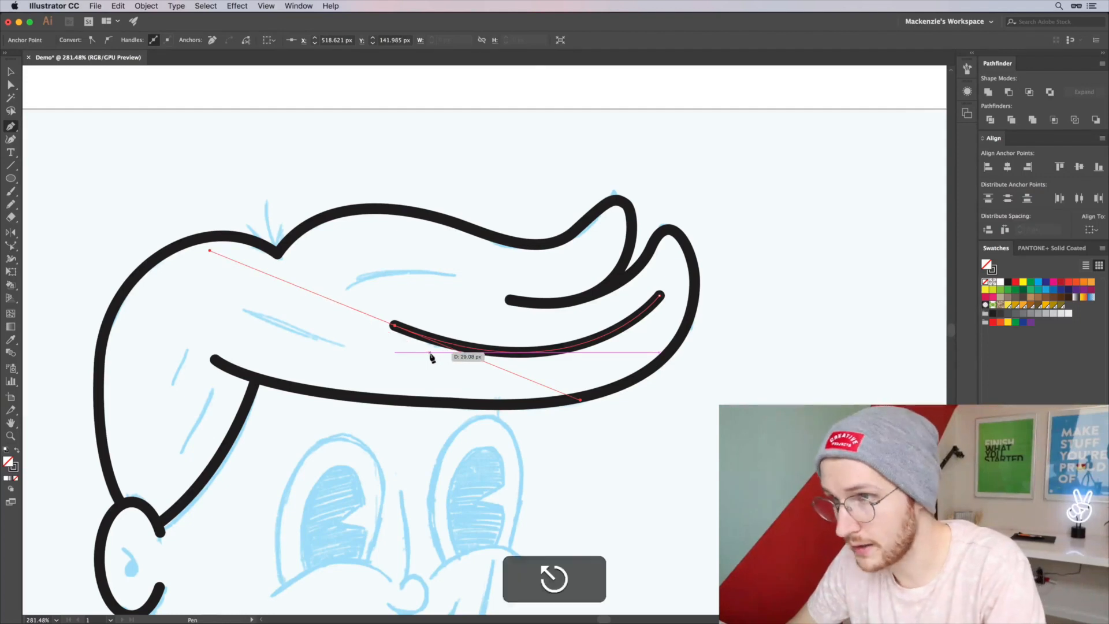
# Add two anchor points along the continuous strand curve and delete the segment between them to leave two aligned strands.
pyautogui.press('=')
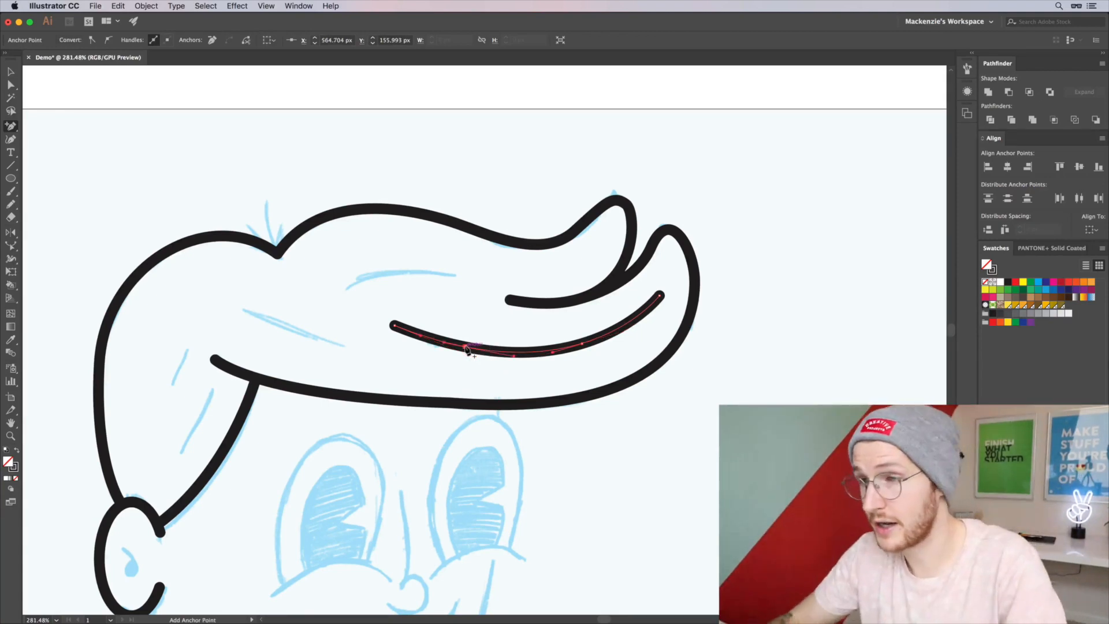
pyautogui.press('a')
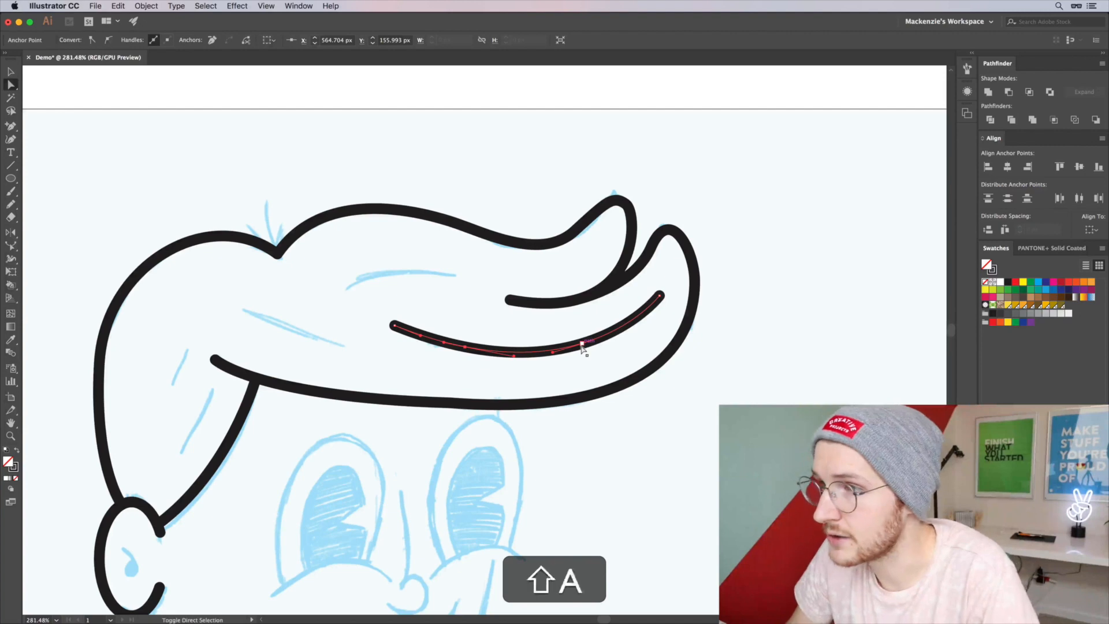
pyautogui.keyDown('shift'); pyautogui.click(584, 346); pyautogui.keyUp('shift')
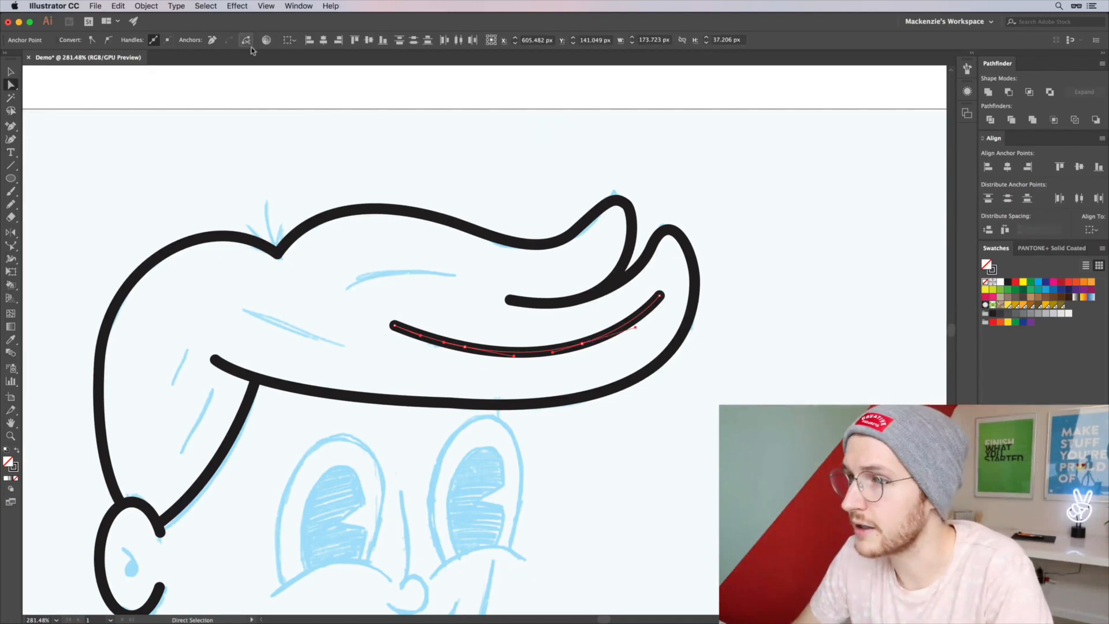
pyautogui.click(565, 373)
pyautogui.press('BackSpace')
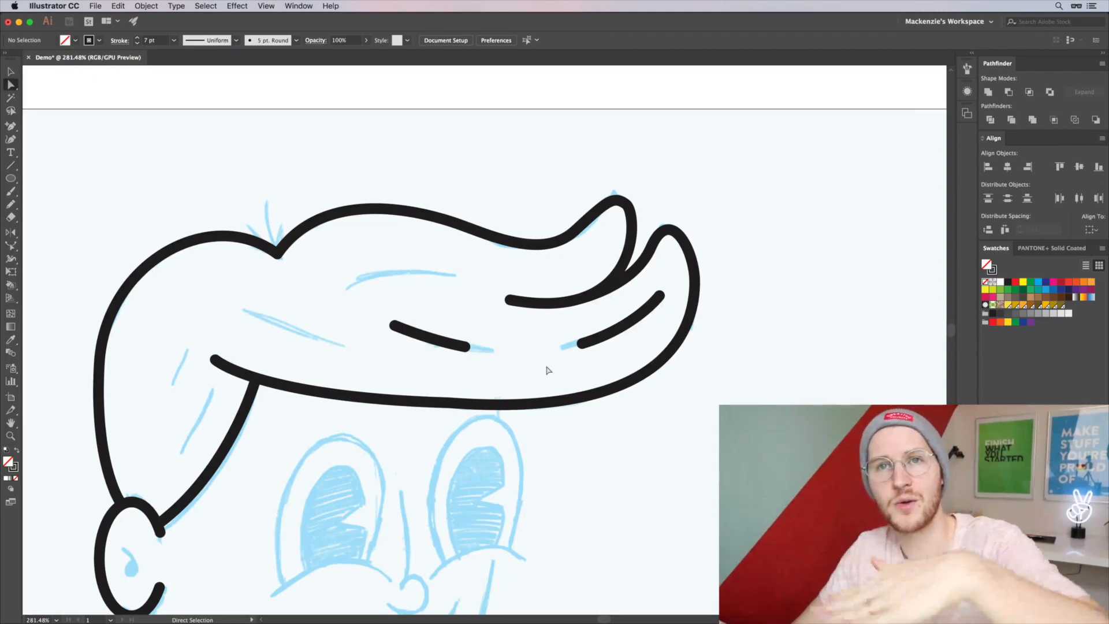
# Draw the arched strand line beneath the hair's top wave with the Pen tool.
pyautogui.press('p')
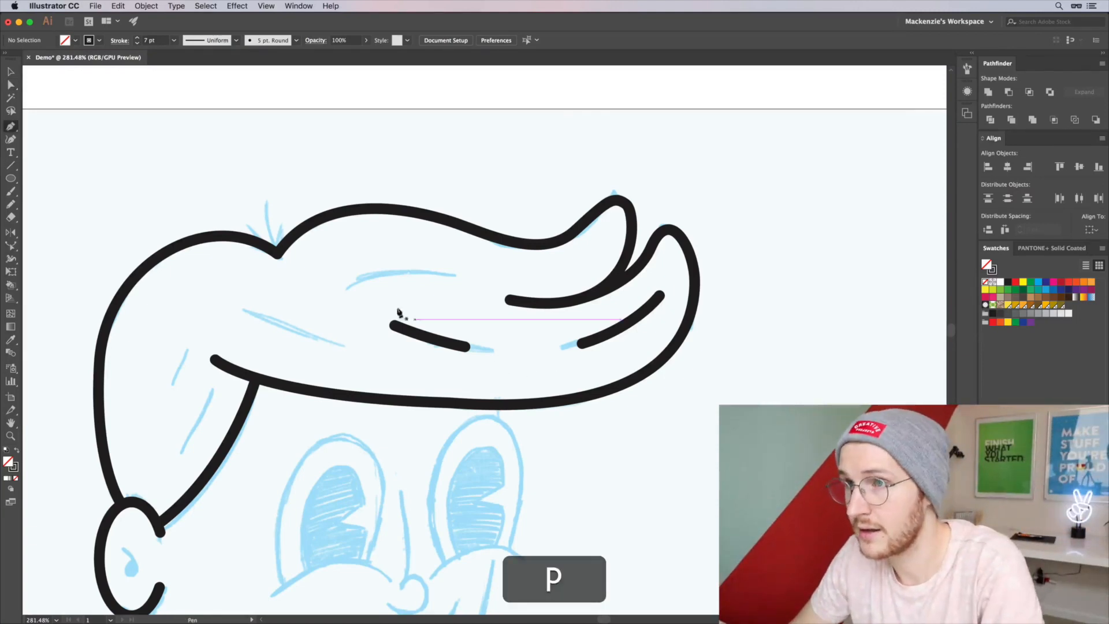
pyautogui.click(464, 275)
pyautogui.moveTo(343, 288)
pyautogui.mouseDown()
pyautogui.moveTo(298, 336)
pyautogui.moveTo(315, 302)
pyautogui.mouseUp()
pyautogui.press('v')
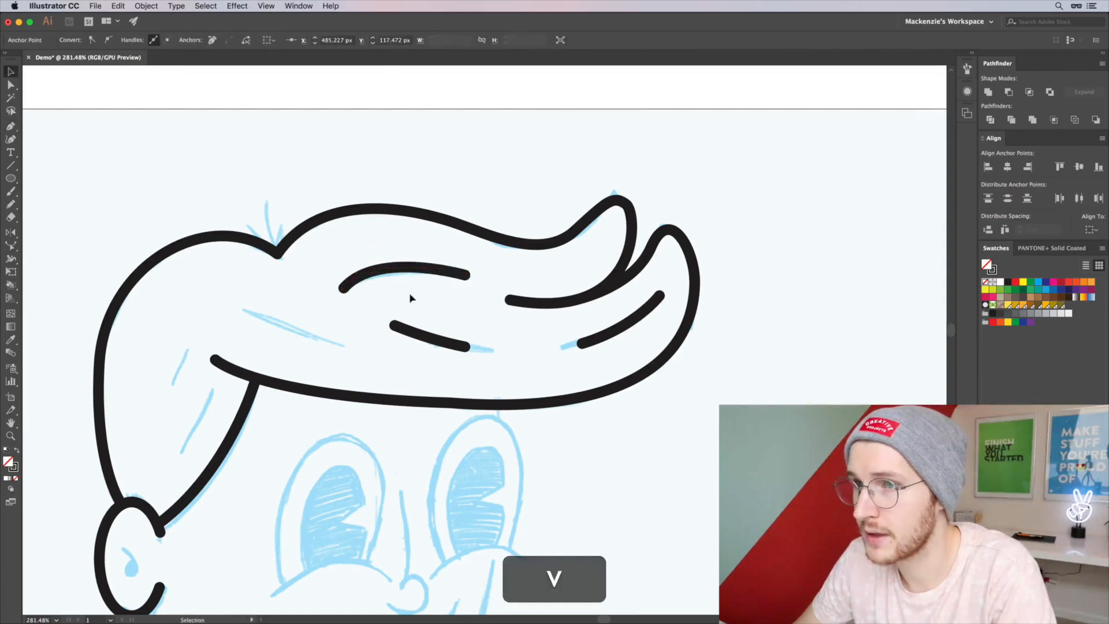
pyautogui.click(407, 304)
# Draw a curved strand line from the middle of the fringe back to below the hair parting.
pyautogui.press('p')
pyautogui.click(344, 343)
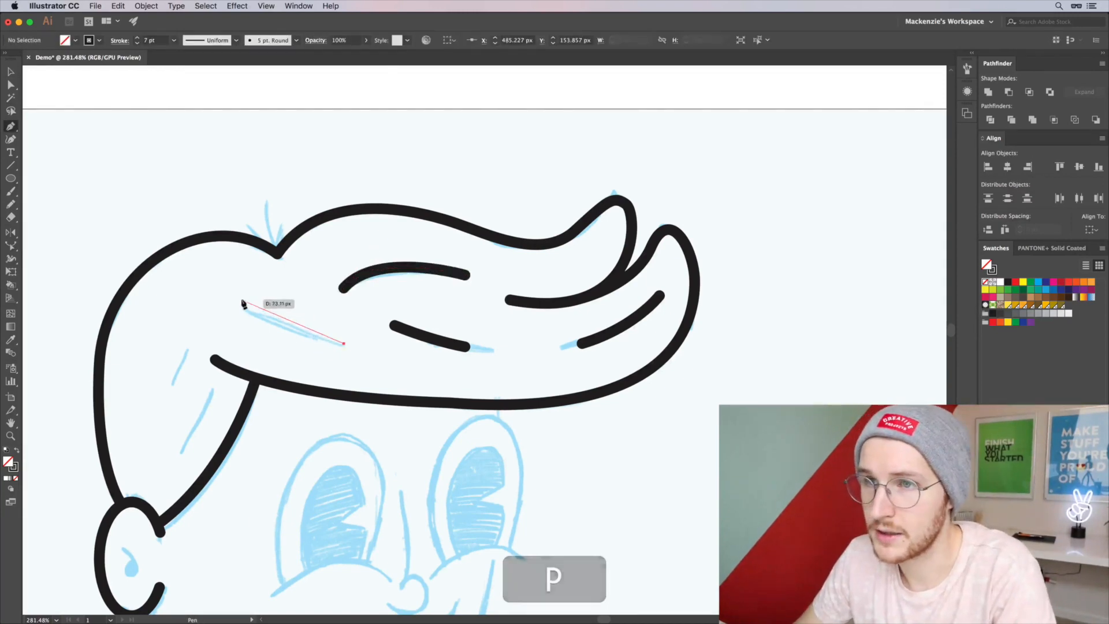
pyautogui.moveTo(219, 295); pyautogui.dragTo(164, 248)
pyautogui.press('v')
pyautogui.click(265, 315)
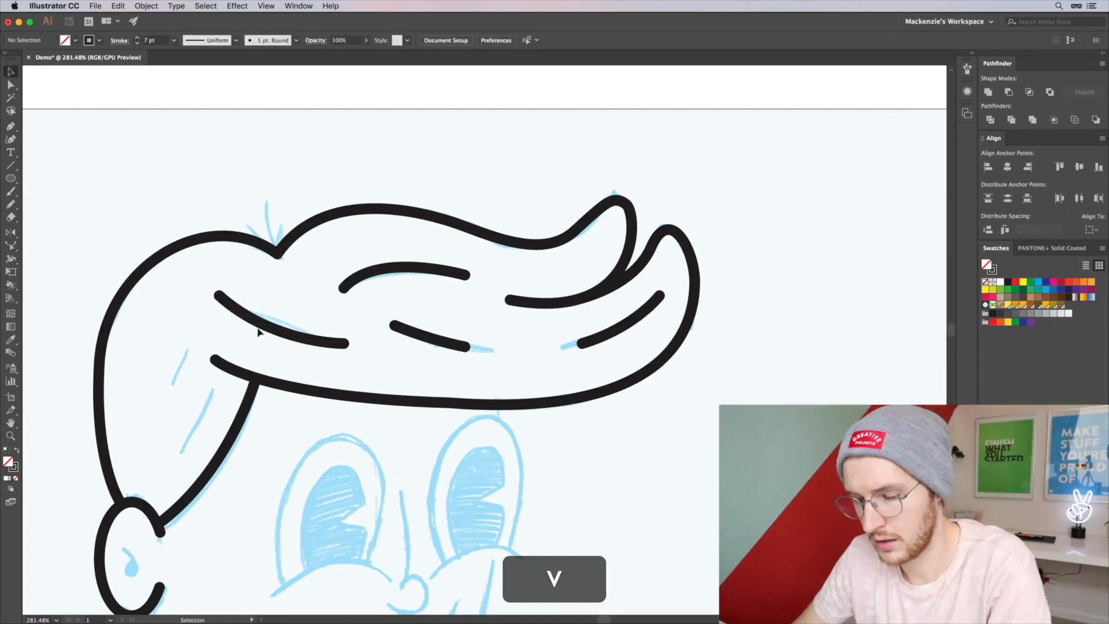
# Draw two curved strand lines running down the side hair toward the ear.
pyautogui.click(203, 399)
pyautogui.moveTo(157, 479); pyautogui.dragTo(117, 514)
pyautogui.press('v')
pyautogui.moveTo(197, 422); pyautogui.dragTo(171, 381)
# Shorten the outer side strand by adding an anchor point midway and deleting its lower endpoint.
pyautogui.press('=')
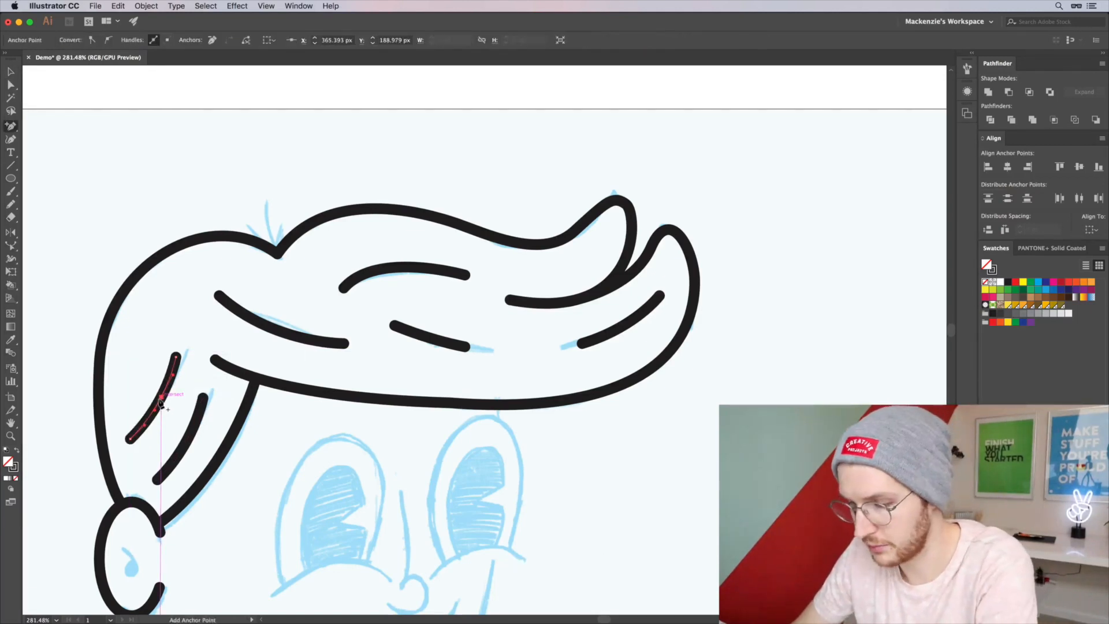
pyautogui.press('-')
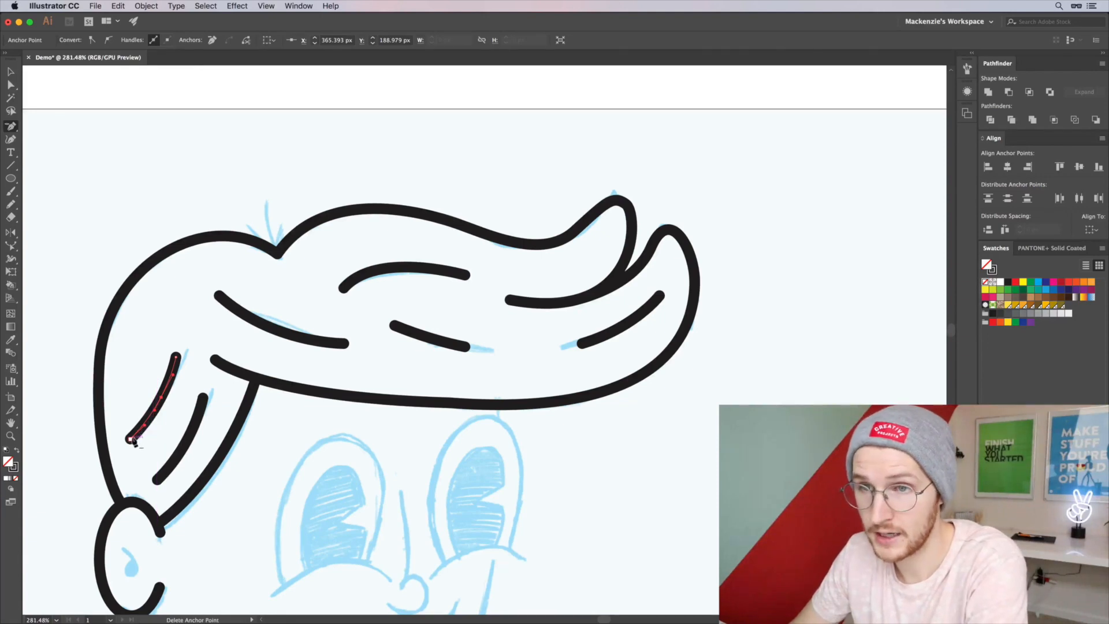
pyautogui.click(130, 440)
pyautogui.press('a')
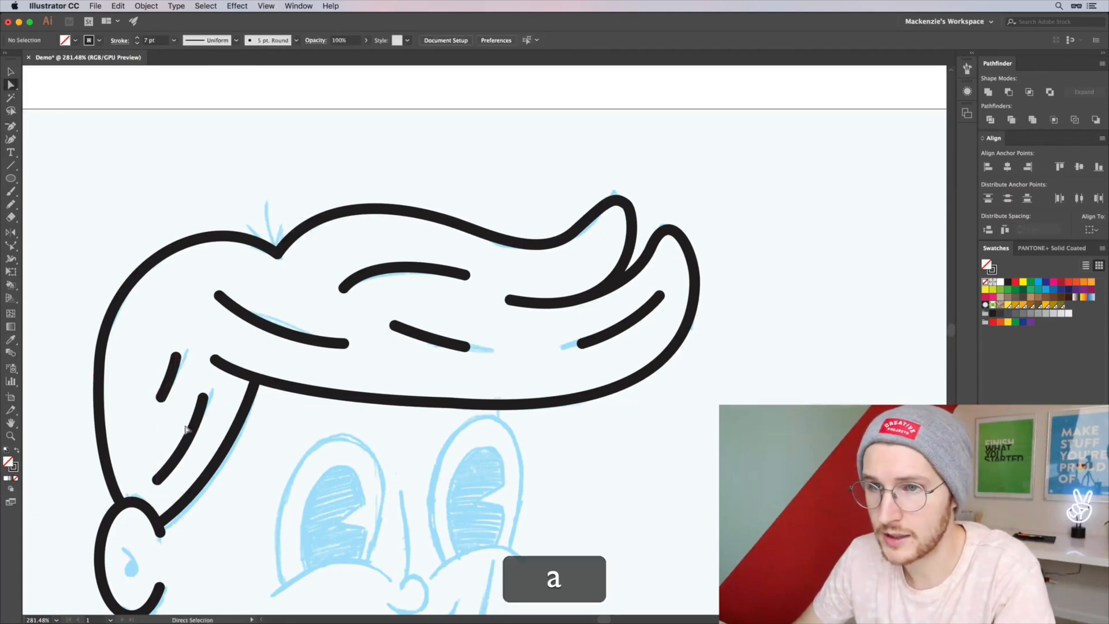
# Draw an ellipse about 75 × 128 px for the eye nearest the ear, then tilt and position it to match the sketch.
pyautogui.scroll(-5, 399, 494)
pyautogui.moveTo(397, 496); pyautogui.dragTo(468, 400)
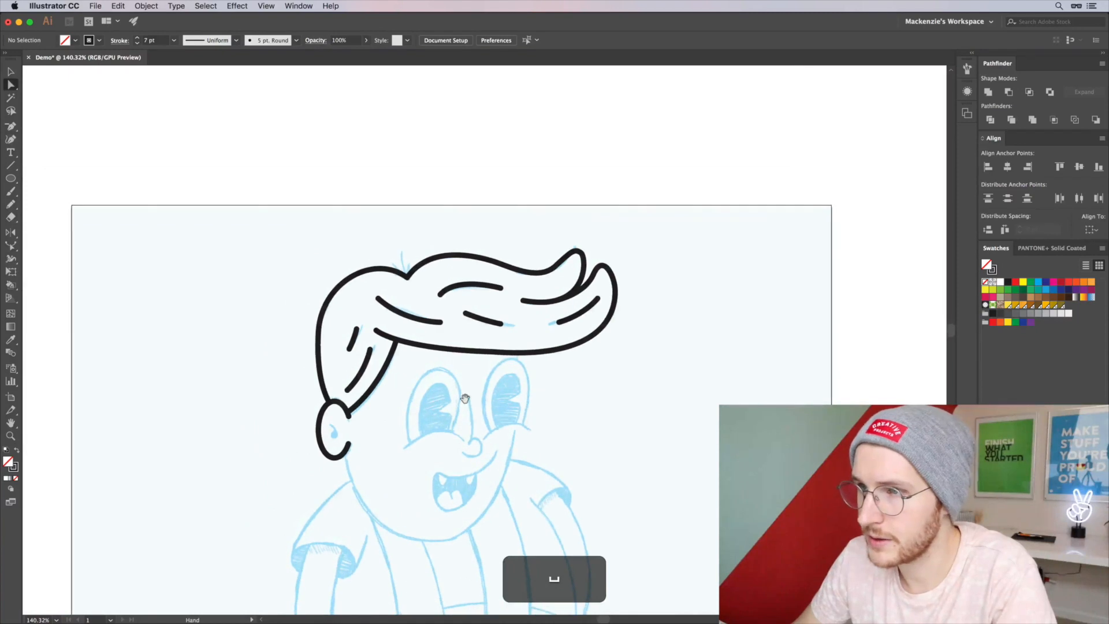
pyautogui.scroll(5, 468, 473)
pyautogui.moveTo(564, 294); pyautogui.dragTo(589, 332)
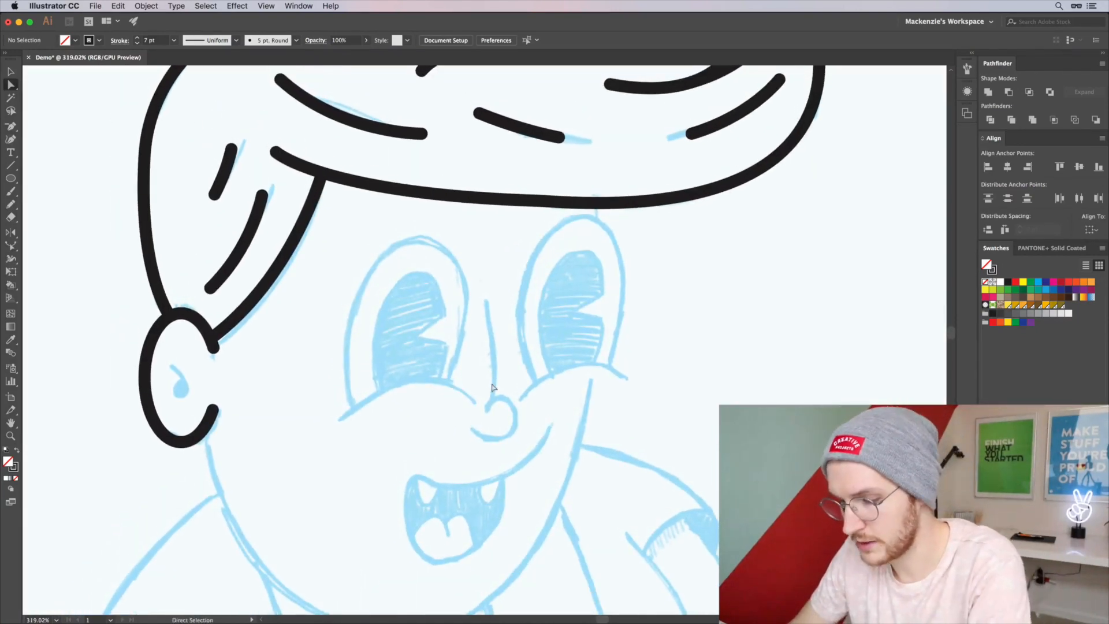
pyautogui.press('l')
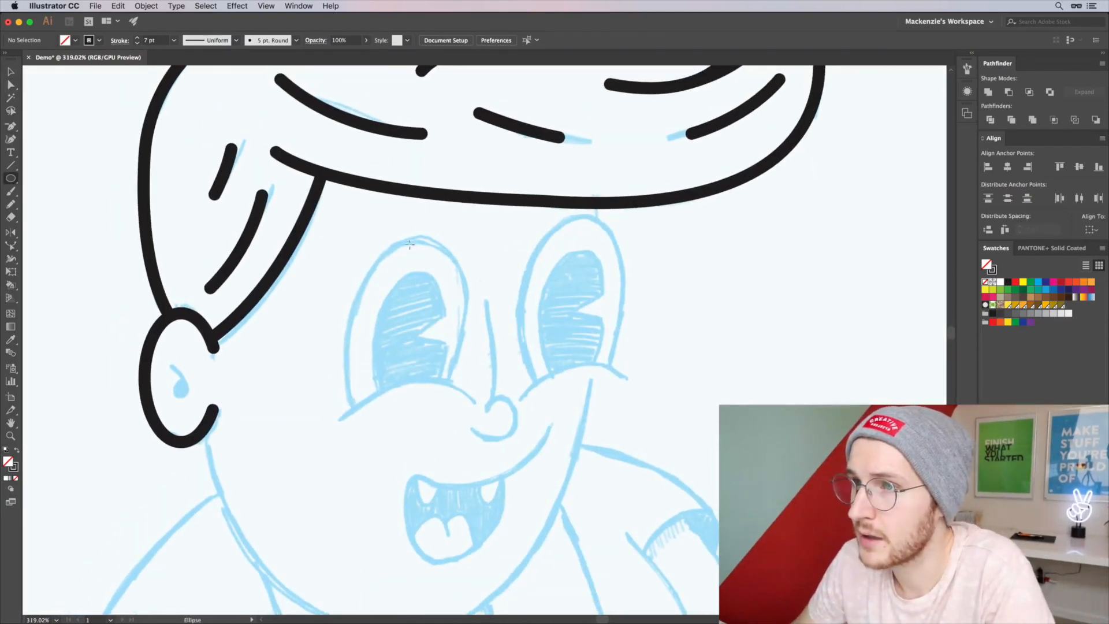
pyautogui.moveTo(346, 229); pyautogui.dragTo(477, 449)
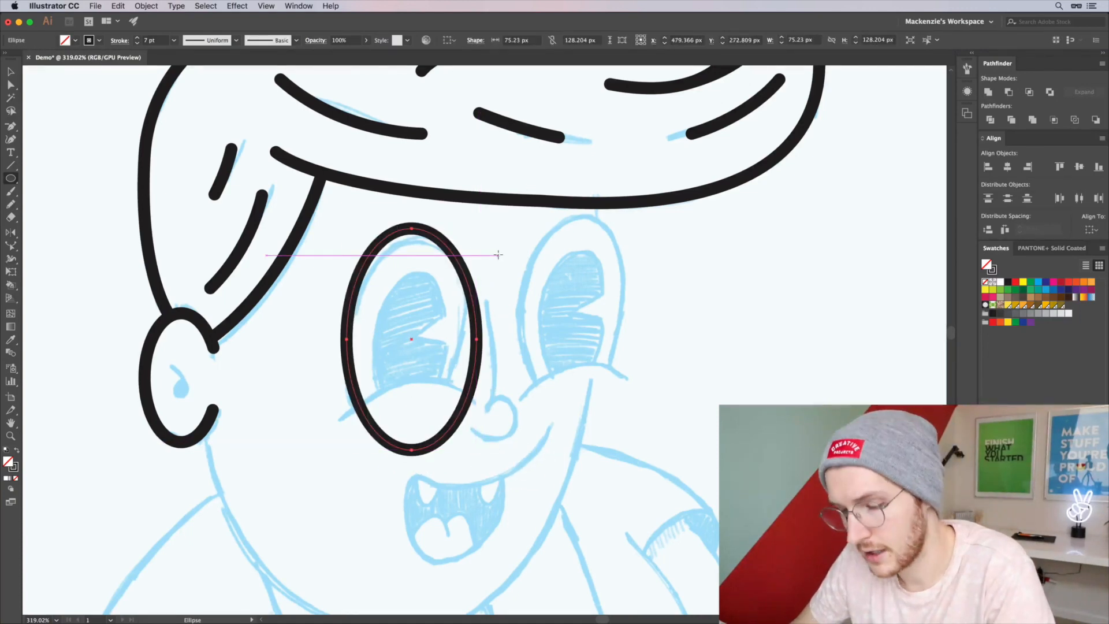
pyautogui.press('e')
pyautogui.moveTo(495, 250); pyautogui.dragTo(459, 276)
pyautogui.press('v')
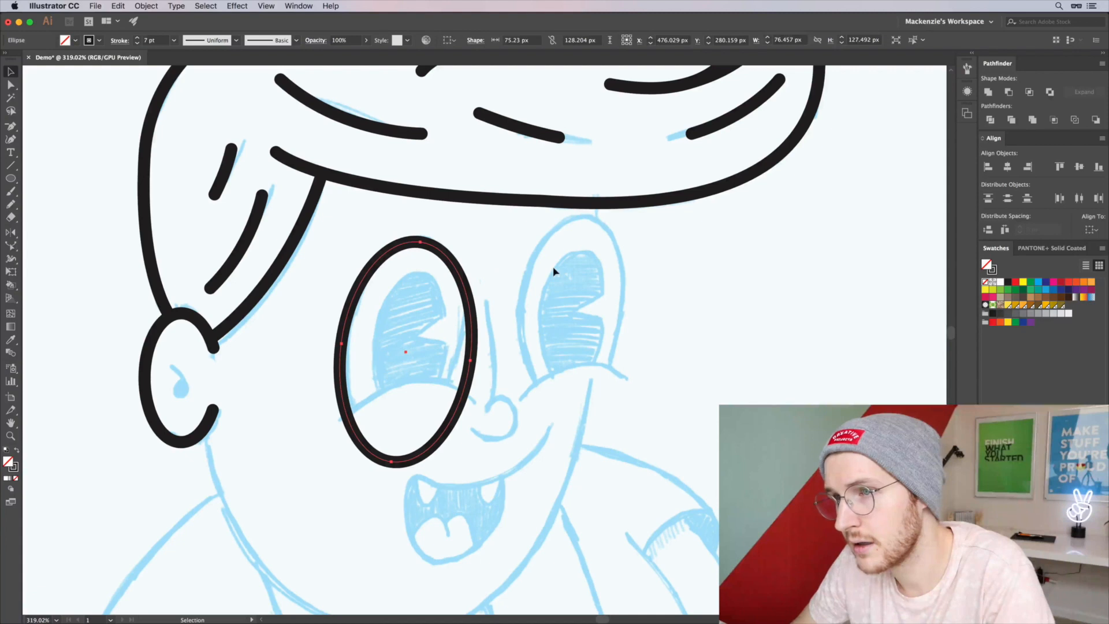
pyautogui.click(543, 364)
# Draw the arched cheek line across the lower part of the eye ellipse, extending slightly past both sides.
pyautogui.press('p')
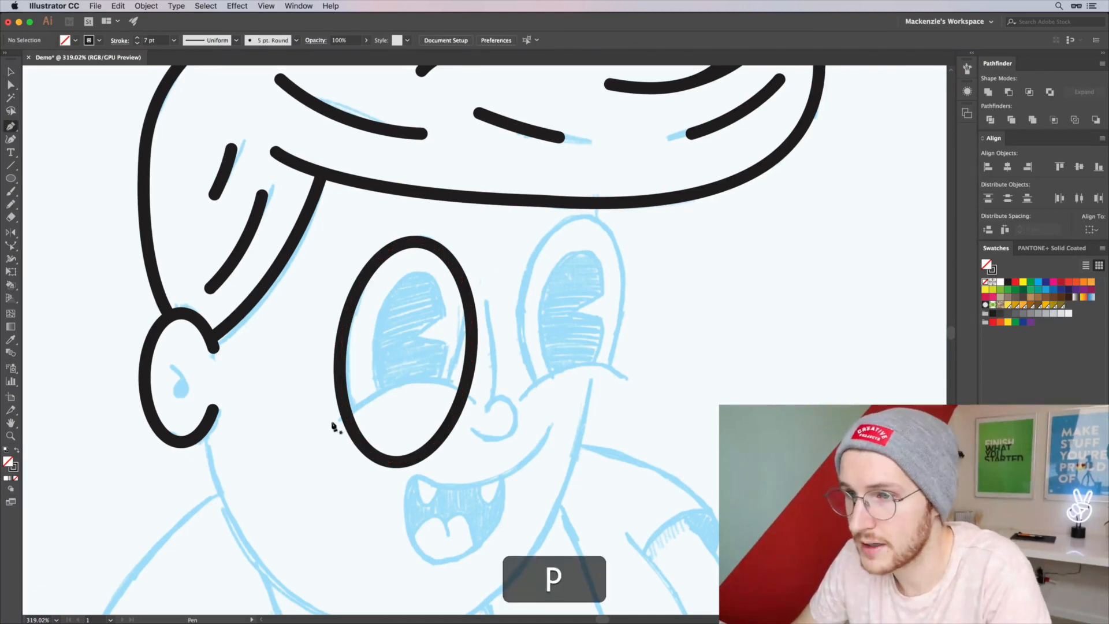
pyautogui.click(331, 425)
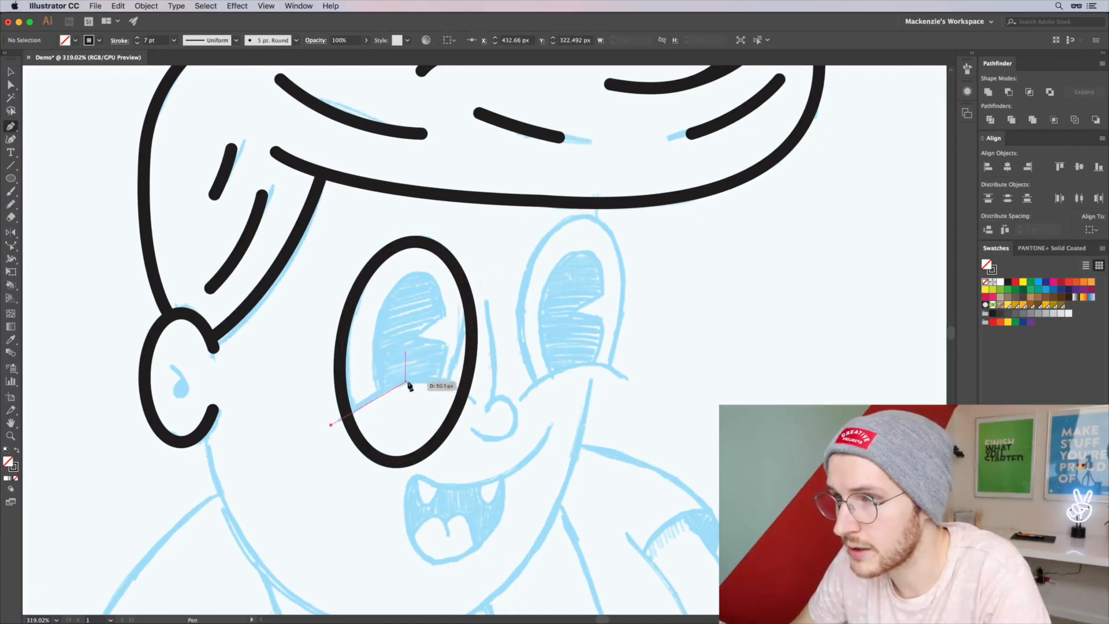
pyautogui.click(475, 400)
pyautogui.press('v')
pyautogui.click(488, 382)
# Trim the eye ellipse nearest the ear by adding anchor points at both cheek-line crossings and deleting the arc below the line.
pyautogui.click(470, 382)
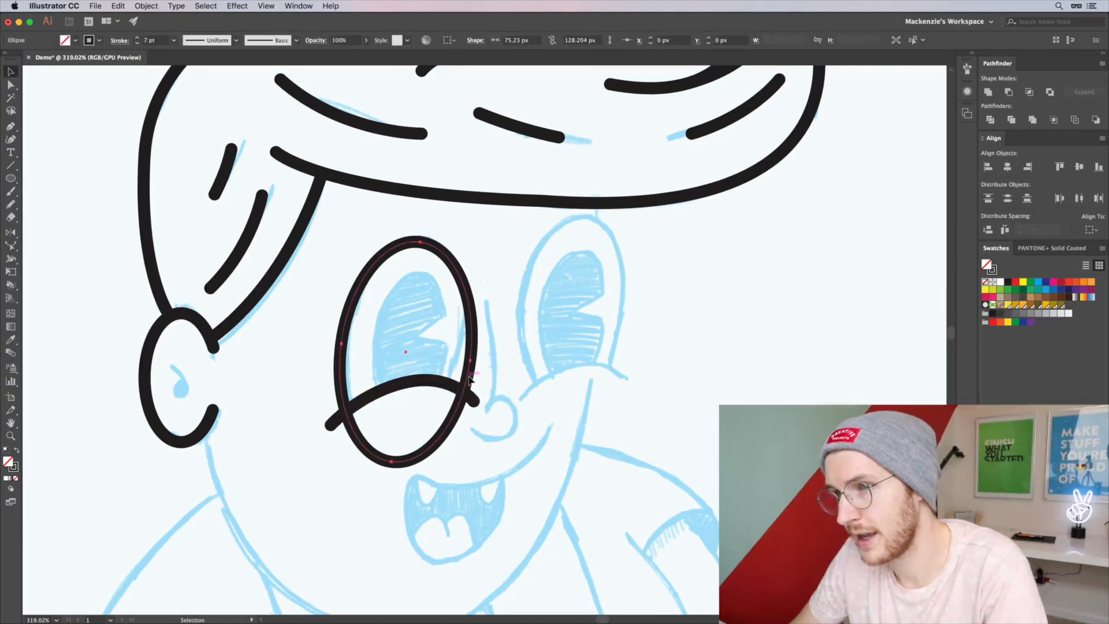
pyautogui.press('+')
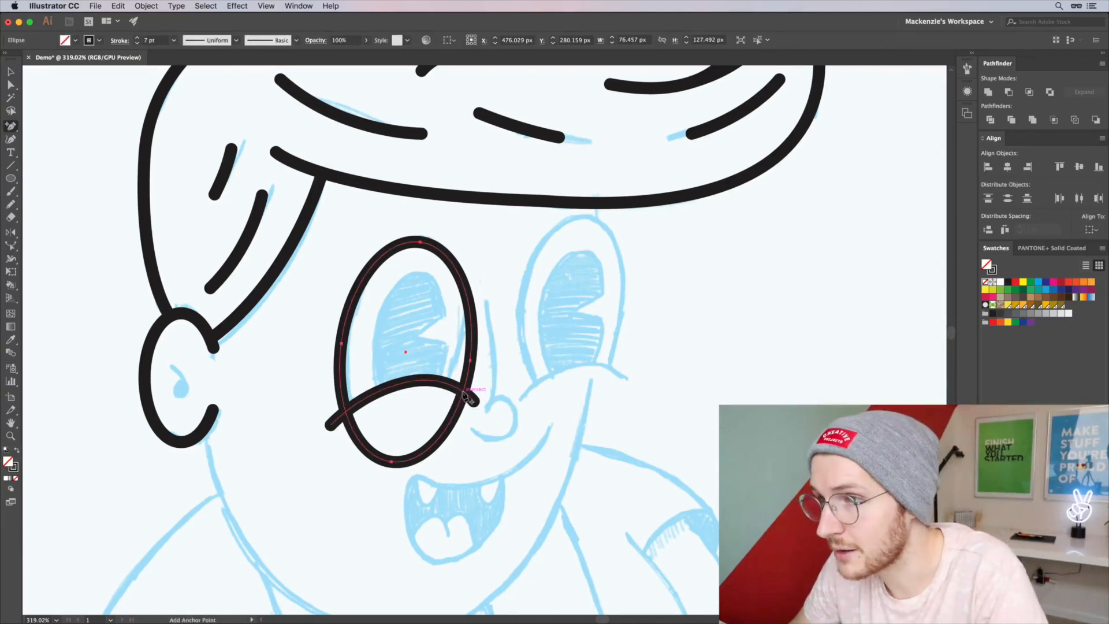
pyautogui.click(464, 393)
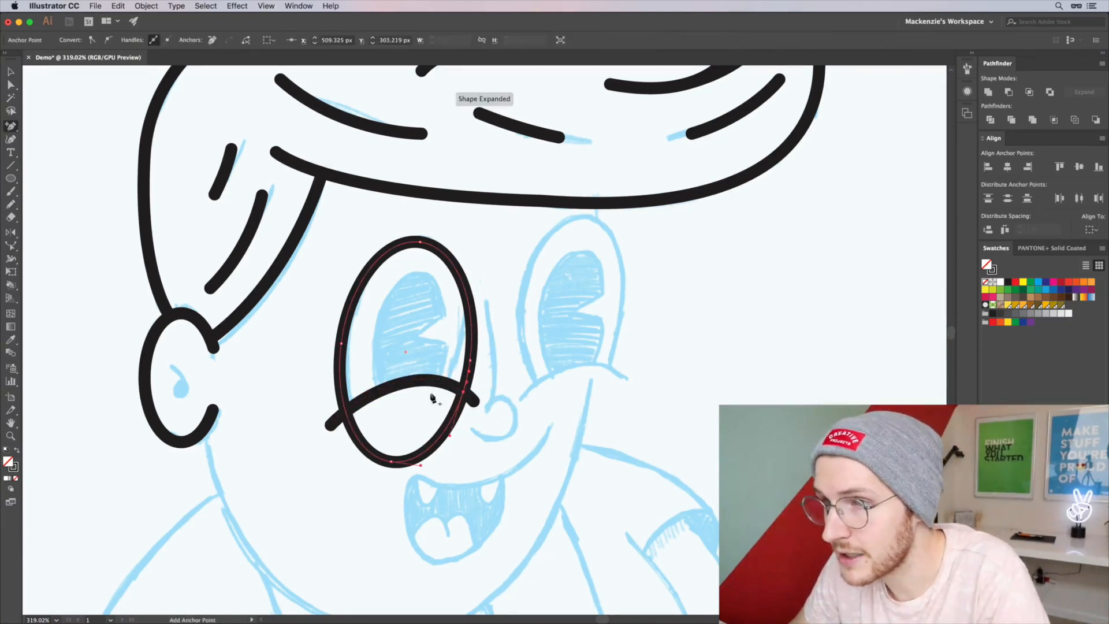
pyautogui.click(346, 414)
pyautogui.hotkey('shift', 'a')
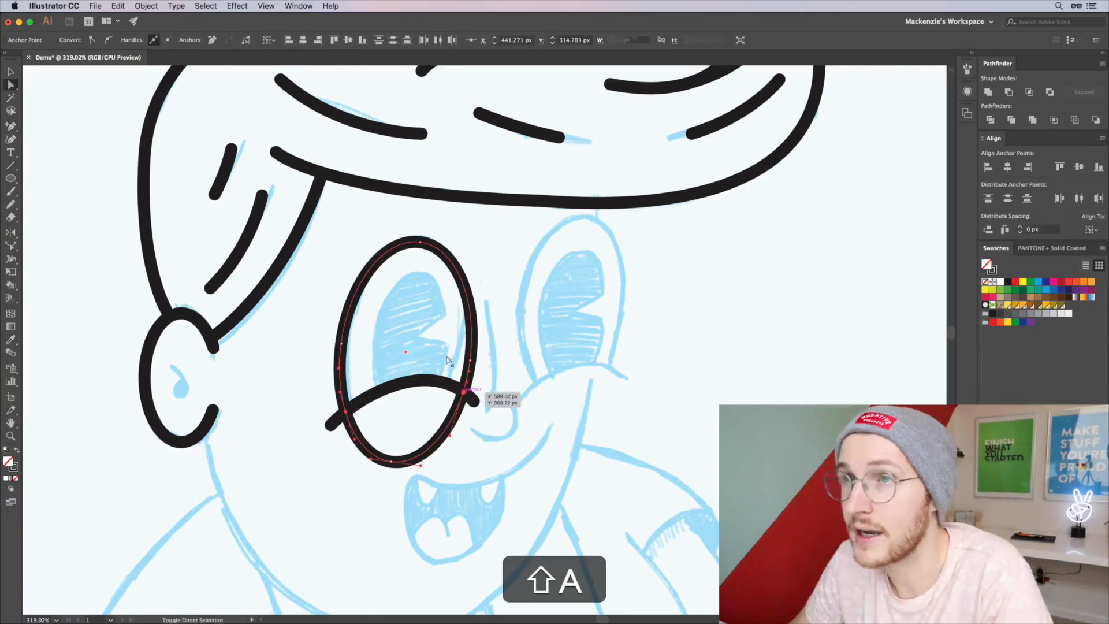
pyautogui.click(404, 430)
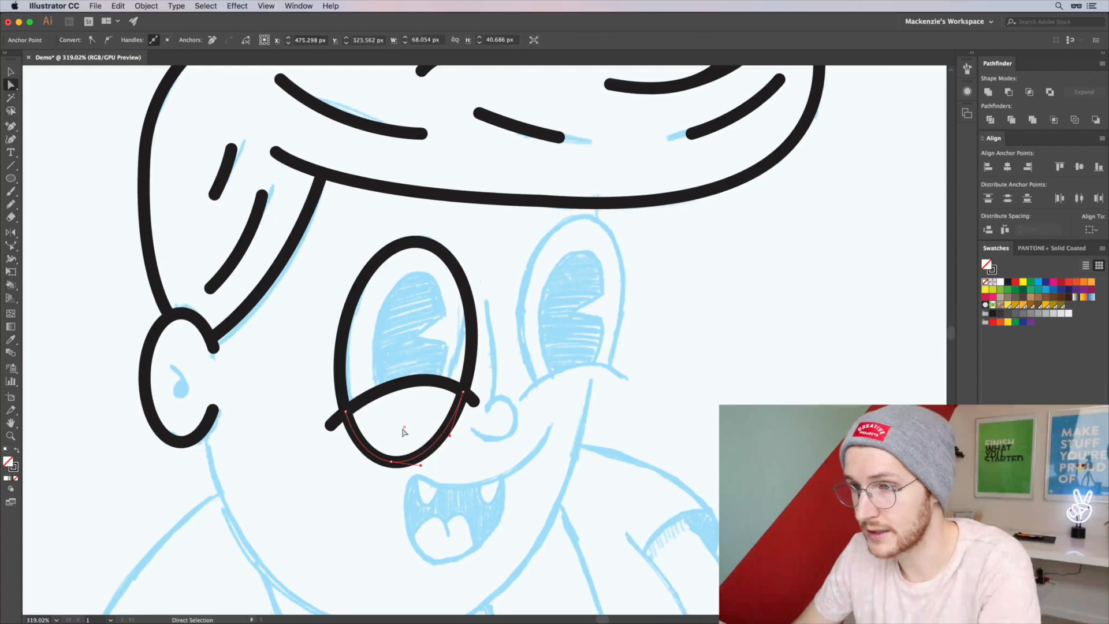
pyautogui.press('BackSpace')
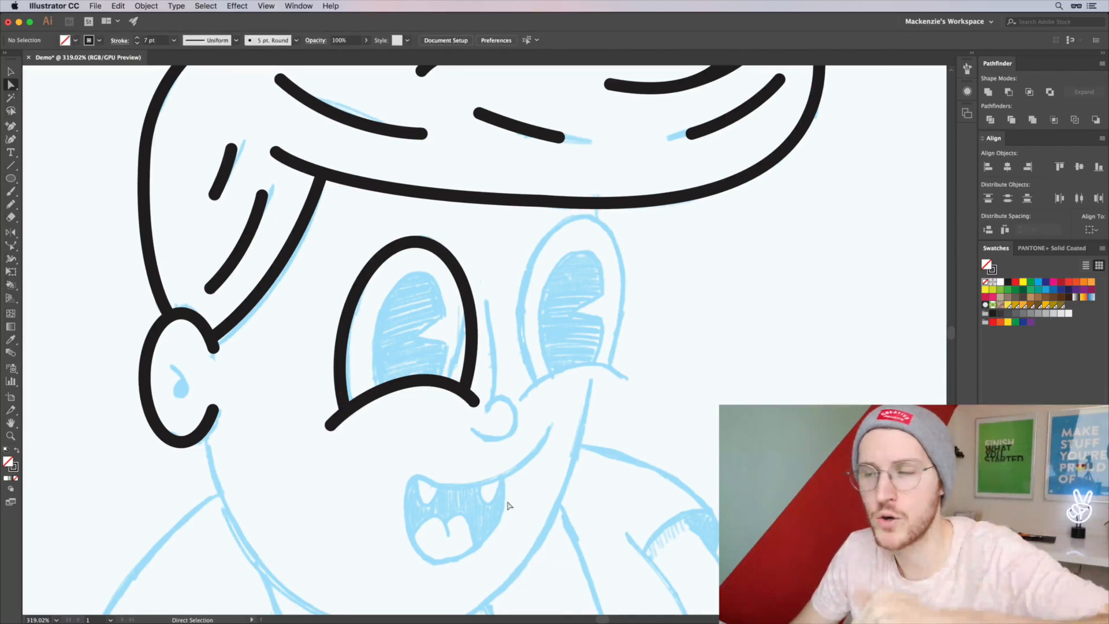
# Draw an upright ellipse about 67 × 112 px over the sketch of the second eye.
pyautogui.moveTo(563, 406); pyautogui.dragTo(481, 501)
pyautogui.press('l')
pyautogui.moveTo(476, 387); pyautogui.dragTo(548, 505)
pyautogui.press('e')
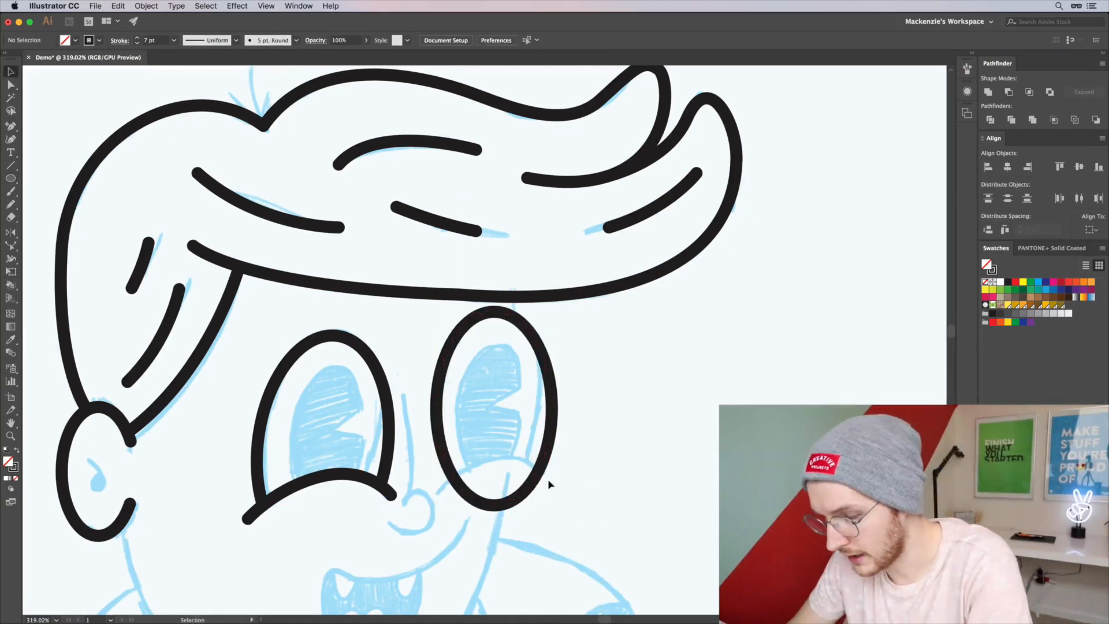
# Draw the arched cheek line across the lower part of the second eye ellipse, extending slightly past both sides.
pyautogui.press('p')
pyautogui.click(435, 492)
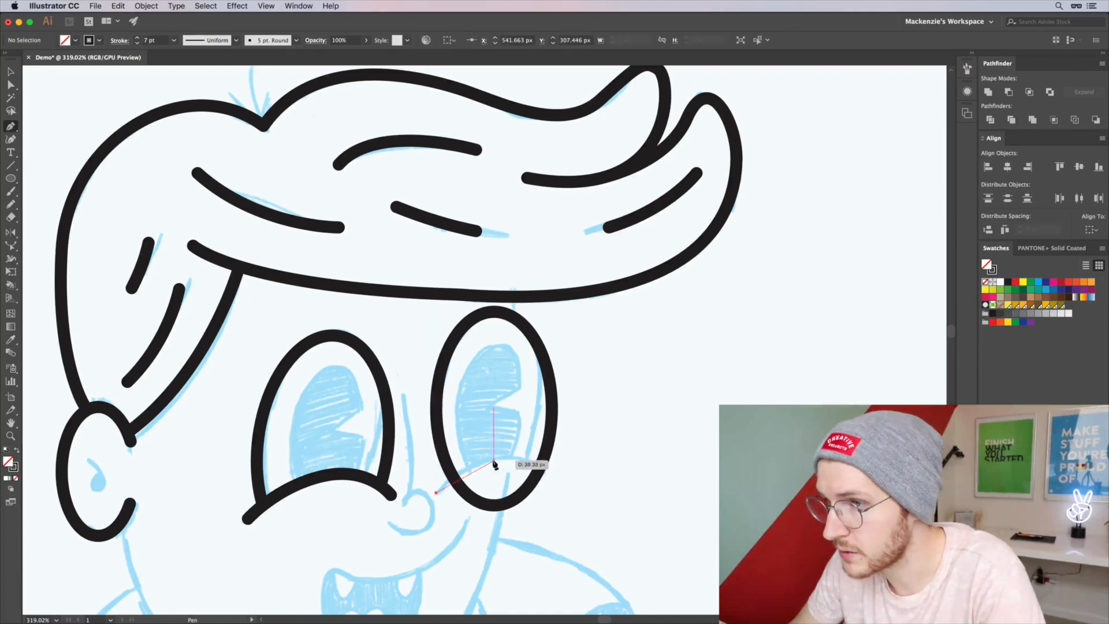
pyautogui.moveTo(529, 454); pyautogui.dragTo(534, 452)
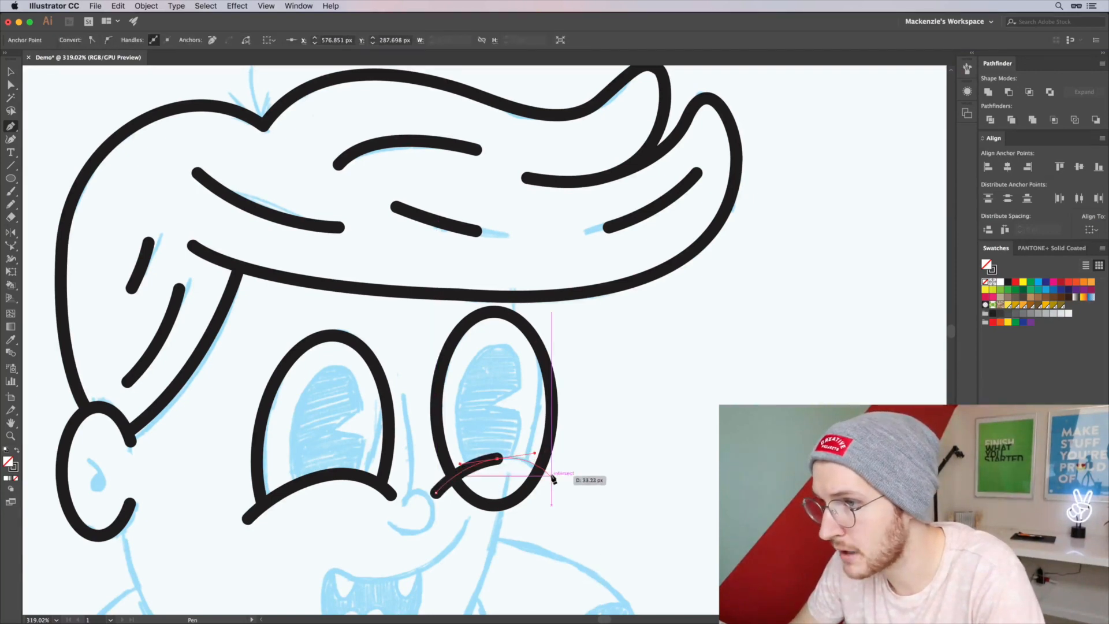
pyautogui.click(551, 476)
pyautogui.press('v')
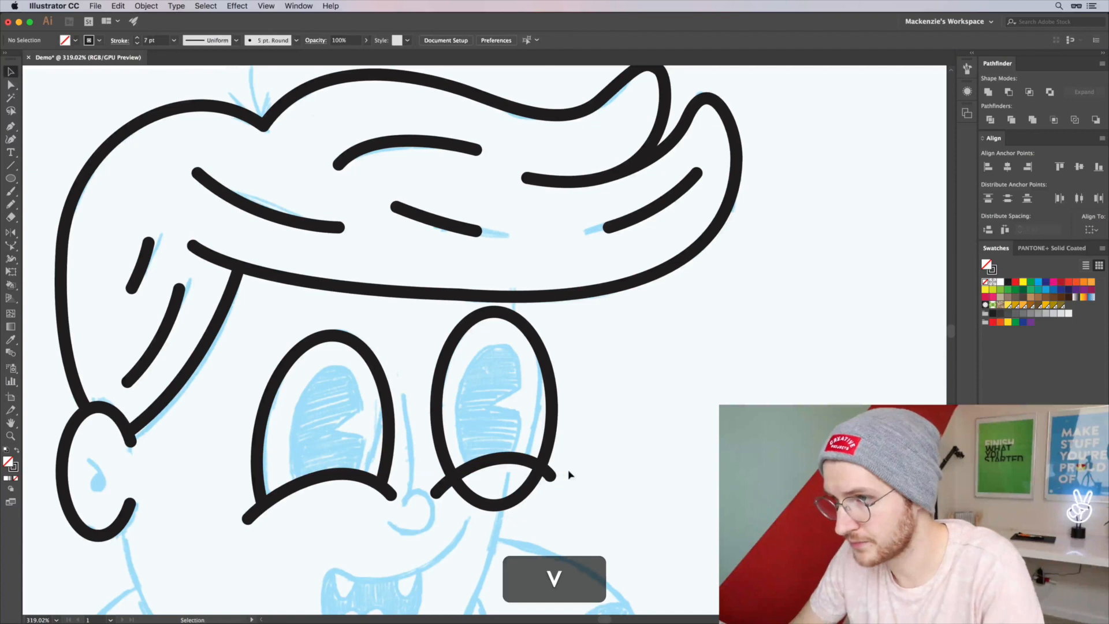
# Cut the second eye ellipse at new anchor points on both cheek-line crossings and delete the lower arc.
pyautogui.click(526, 485)
pyautogui.press('=')
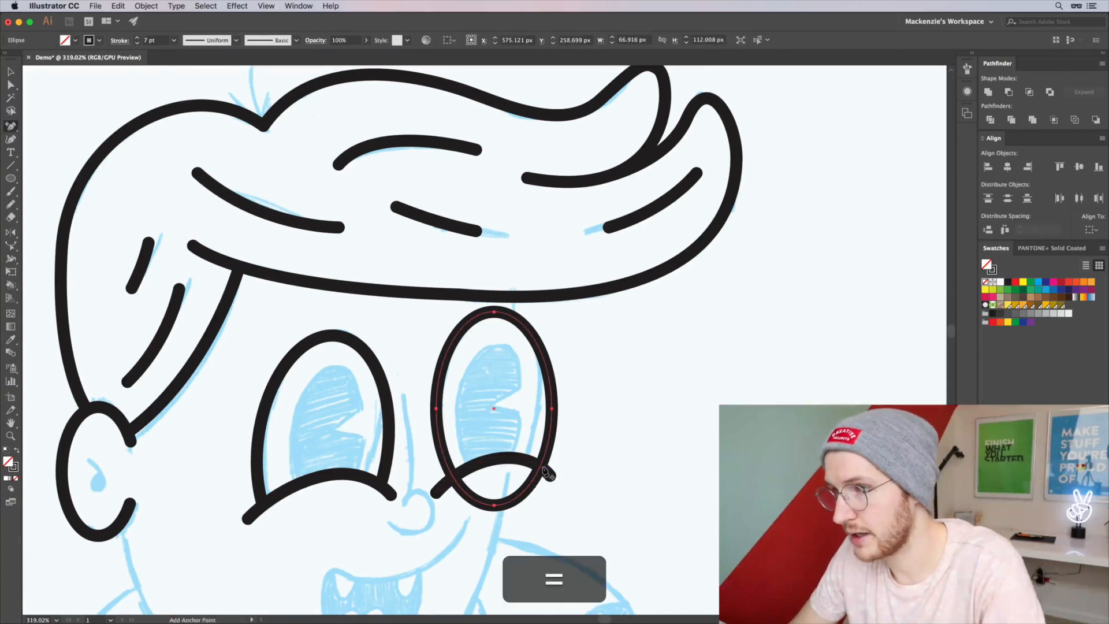
pyautogui.click(546, 472)
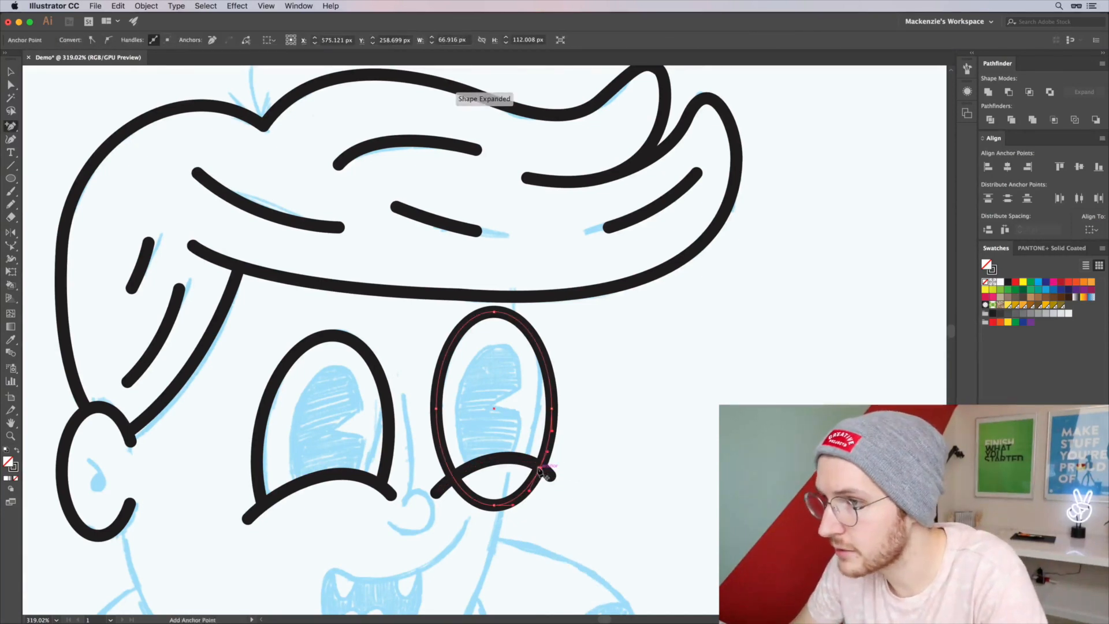
pyautogui.click(454, 477)
pyautogui.press('a')
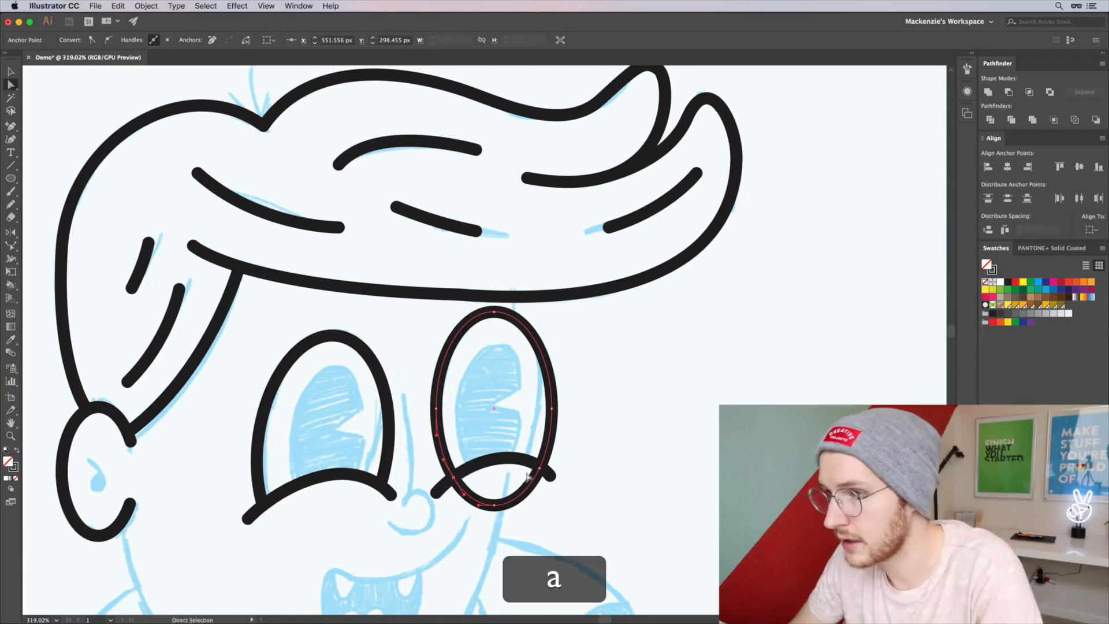
pyautogui.keyDown('shift'); pyautogui.click(543, 469); pyautogui.keyUp('shift')
pyautogui.click(246, 39)
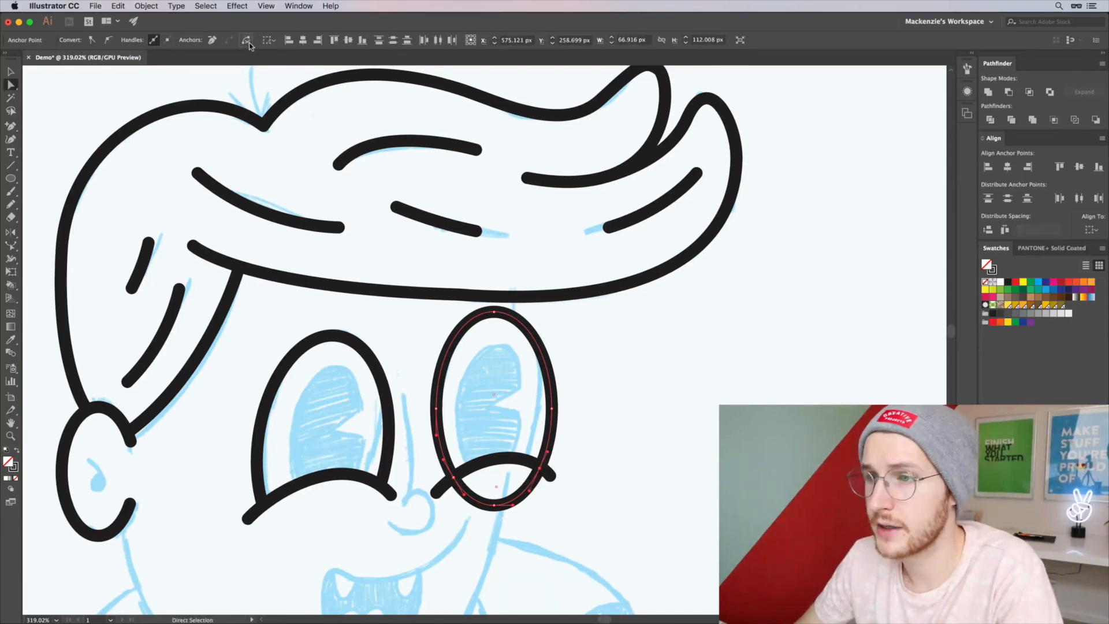
pyautogui.click(572, 575)
pyautogui.press('v')
pyautogui.click(468, 485)
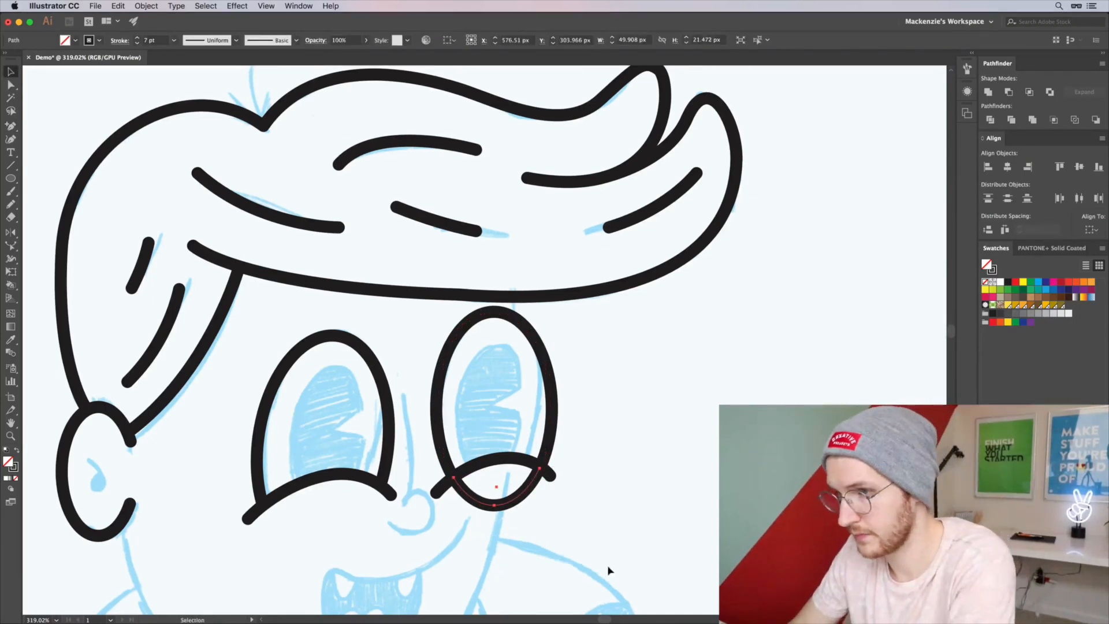
pyautogui.press('BackSpace')
# Nudge the outer cut end of the second eye outline up so it no longer pokes below the cheek line.
pyautogui.scroll(5, 535, 497)
pyautogui.press('a')
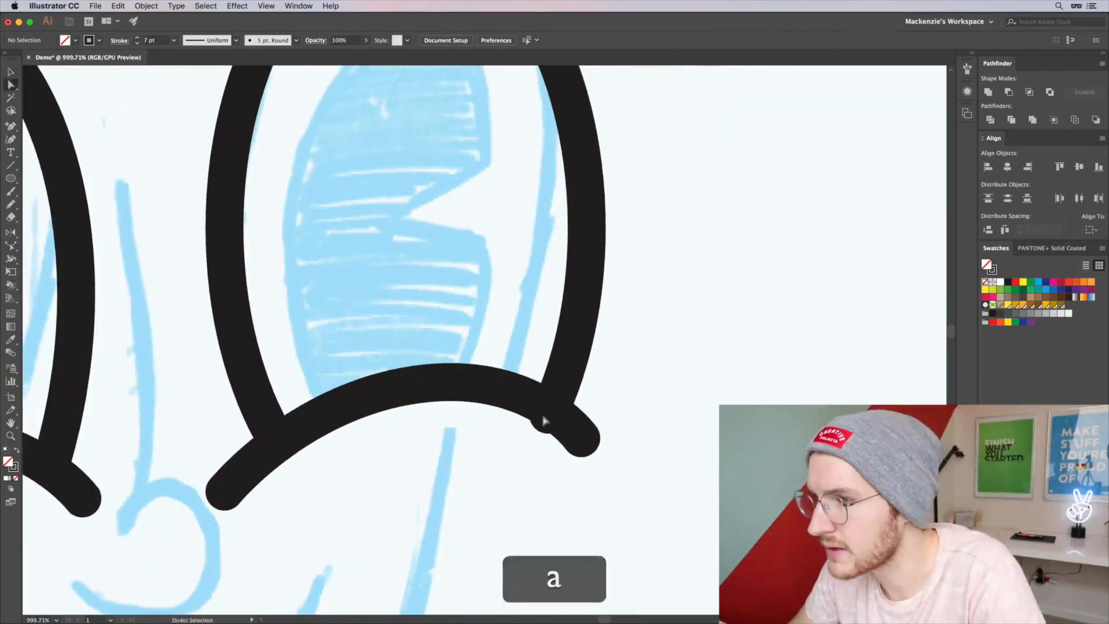
pyautogui.click(548, 415)
pyautogui.moveTo(548, 418); pyautogui.dragTo(550, 409)
pyautogui.scroll(-10, 623, 390)
pyautogui.moveTo(616, 375); pyautogui.dragTo(642, 427)
# Draw the curved nose bridge line between the eyes, running down to the start of the nose tip.
pyautogui.scroll(5, 642, 427)
pyautogui.scroll(1, 643, 427)
pyautogui.moveTo(483, 422); pyautogui.dragTo(578, 339)
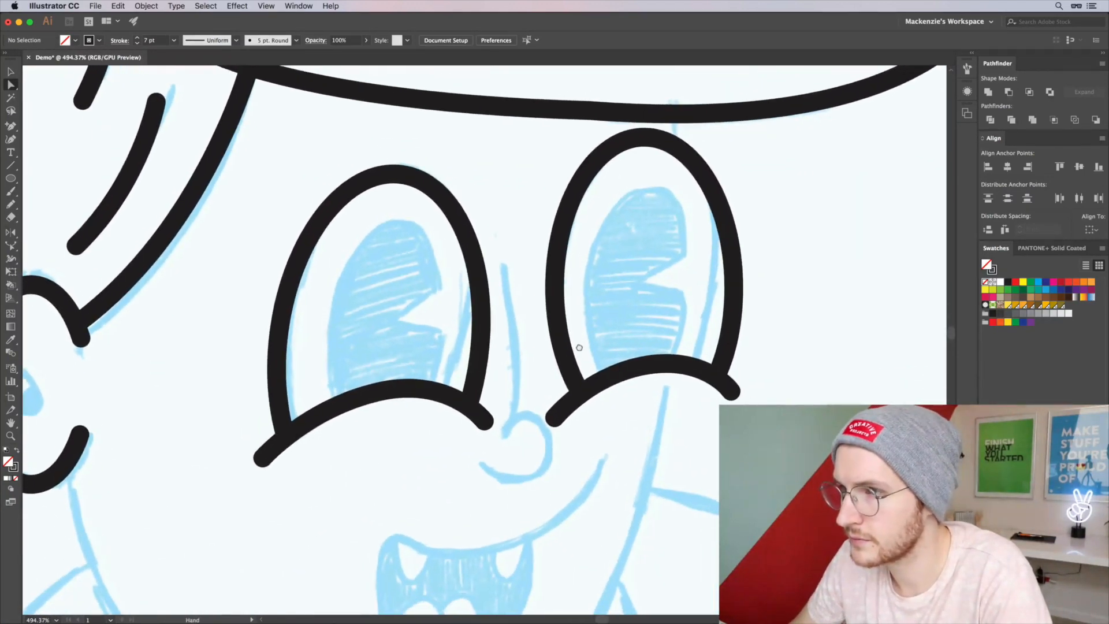
pyautogui.press('p')
pyautogui.click(501, 266)
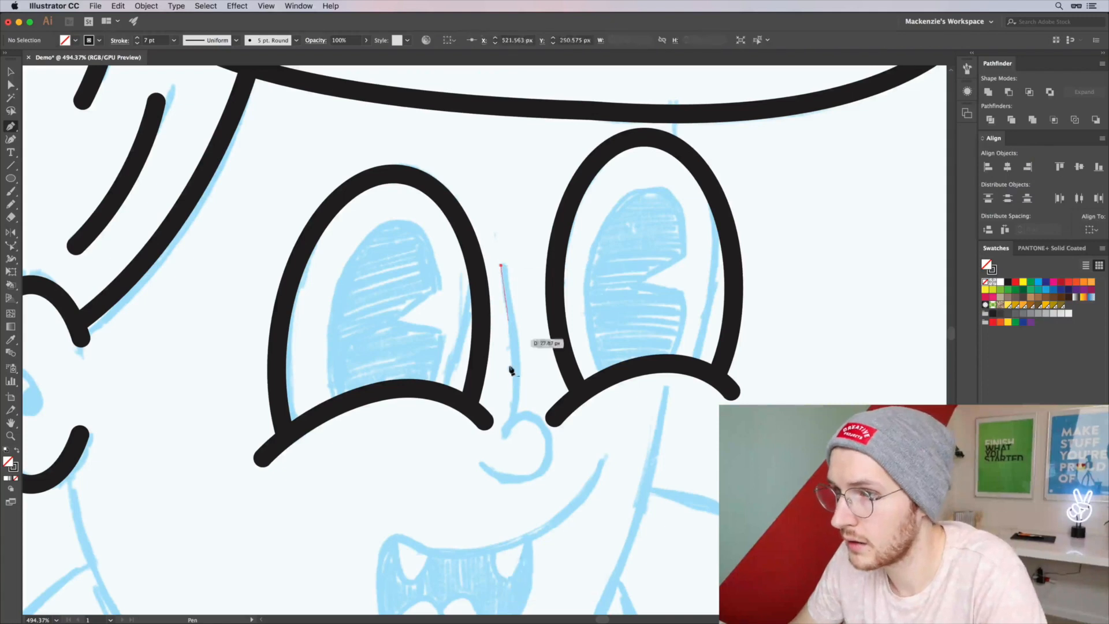
pyautogui.click(504, 432)
pyautogui.moveTo(504, 432); pyautogui.dragTo(476, 473)
# Continue the bridge line into a rounded nose tip that hooks back underneath, following the sketch.
pyautogui.press('alt')
pyautogui.moveTo(533, 392); pyautogui.dragTo(548, 460)
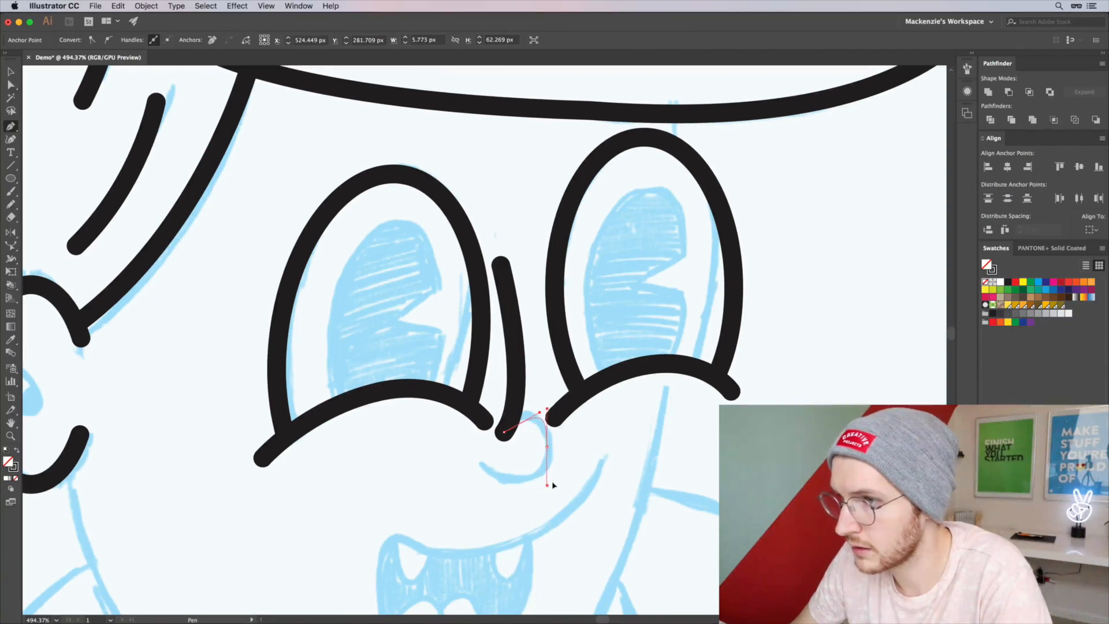
pyautogui.press('super+z')
pyautogui.moveTo(548, 471); pyautogui.dragTo(534, 507)
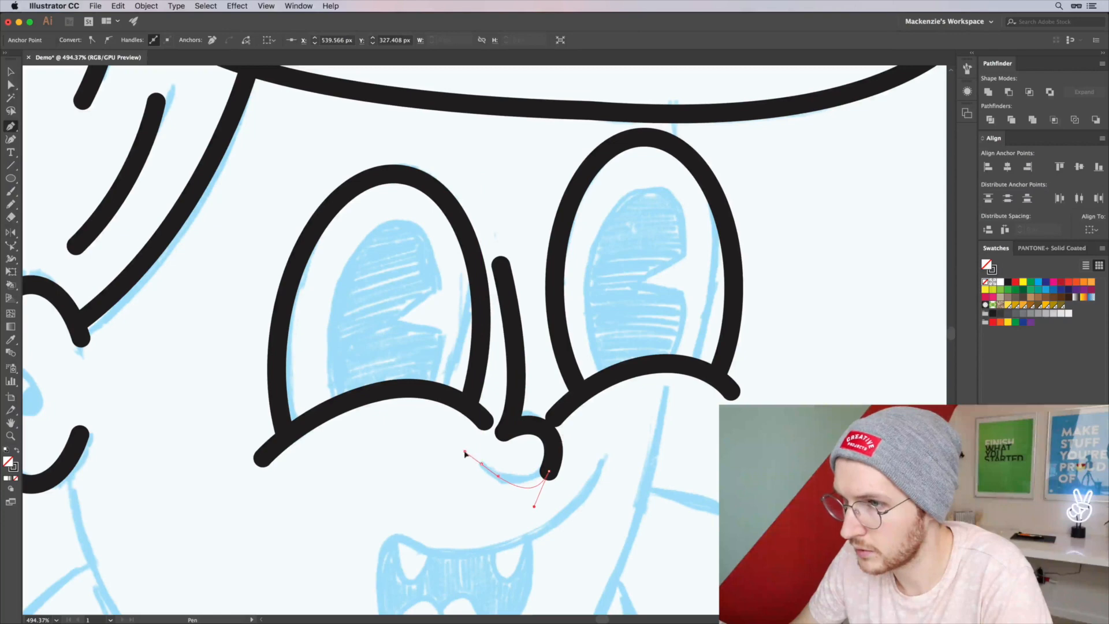
pyautogui.moveTo(470, 447); pyautogui.dragTo(472, 447)
pyautogui.press('v')
pyautogui.click(594, 453)
pyautogui.scroll(-5, 593, 453)
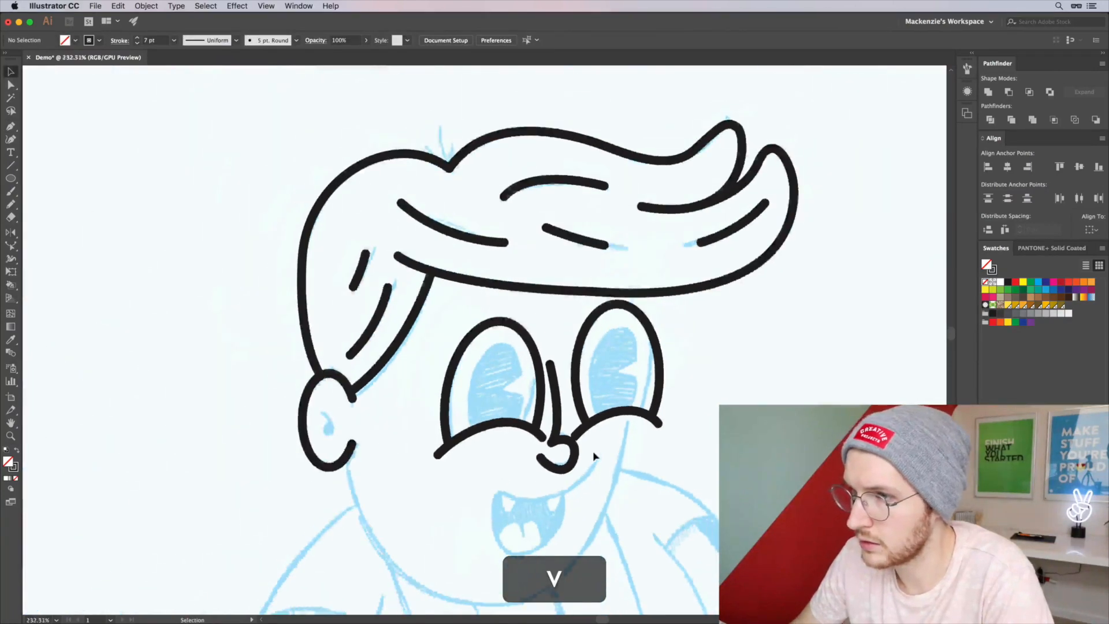
# Draw the smile line from below the second eye along the upper lip, curving down around the far mouth corner.
pyautogui.press('p')
pyautogui.click(547, 360)
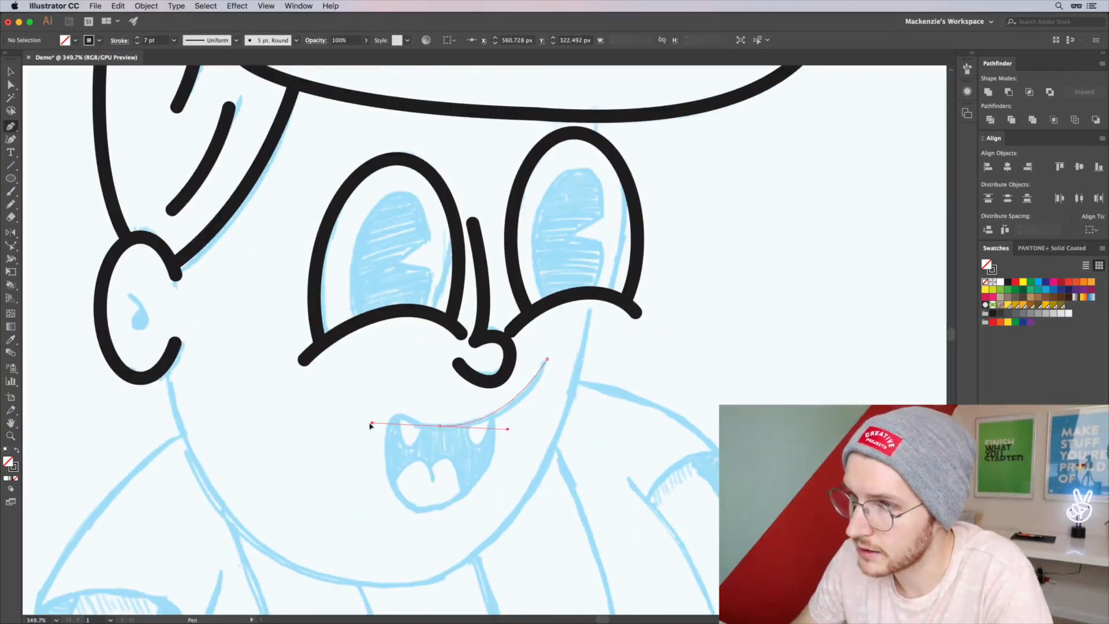
pyautogui.moveTo(361, 421); pyautogui.dragTo(371, 421)
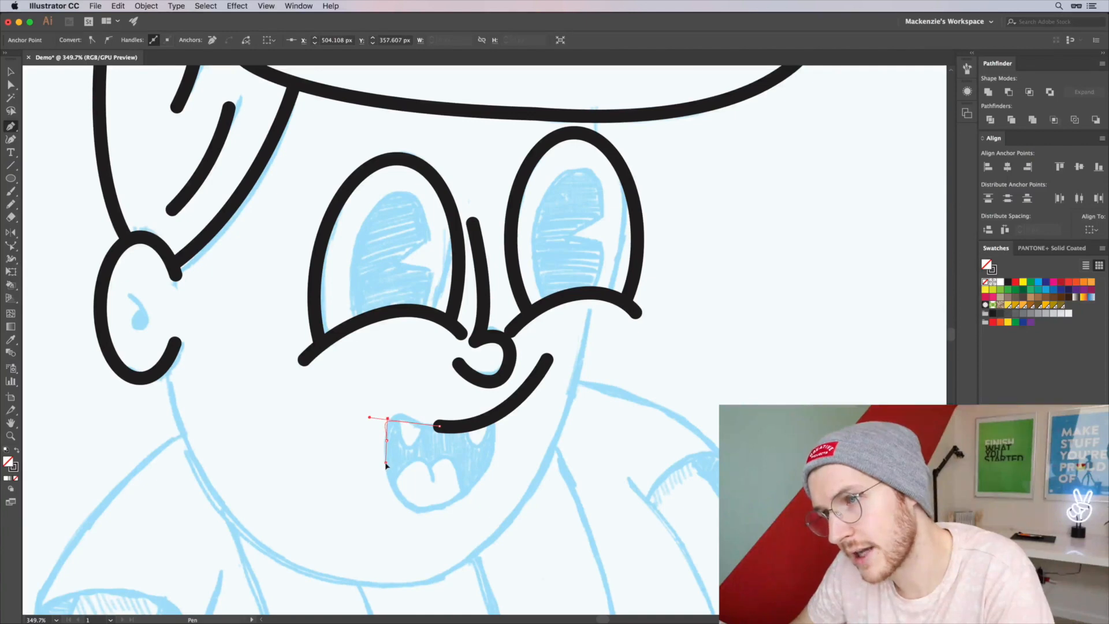
pyautogui.moveTo(386, 462); pyautogui.dragTo(386, 463)
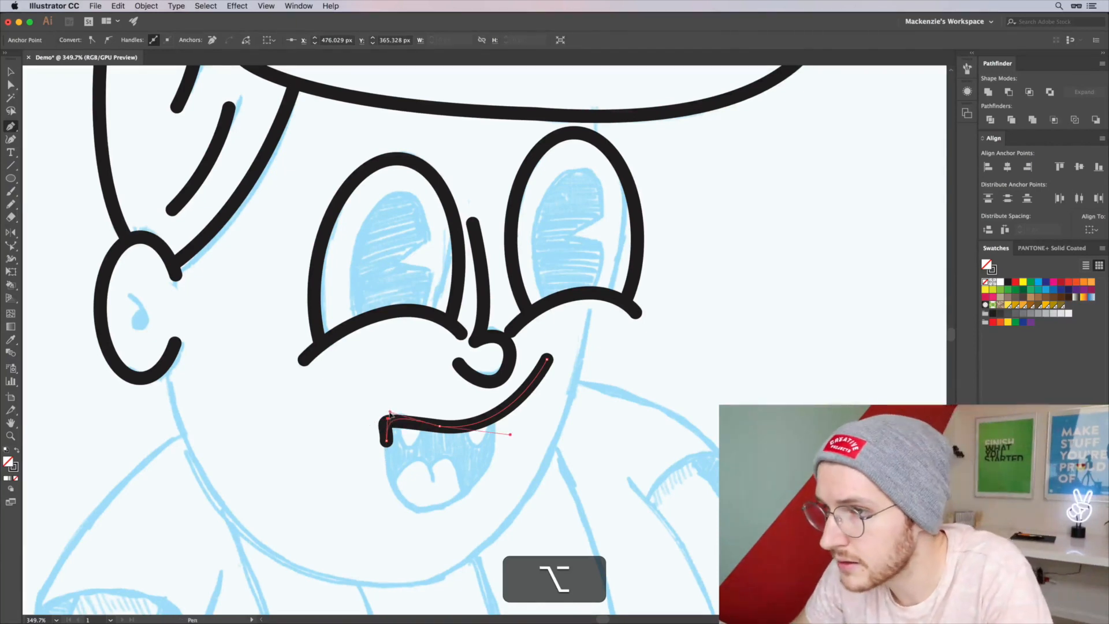
pyautogui.moveTo(390, 415); pyautogui.dragTo(458, 433)
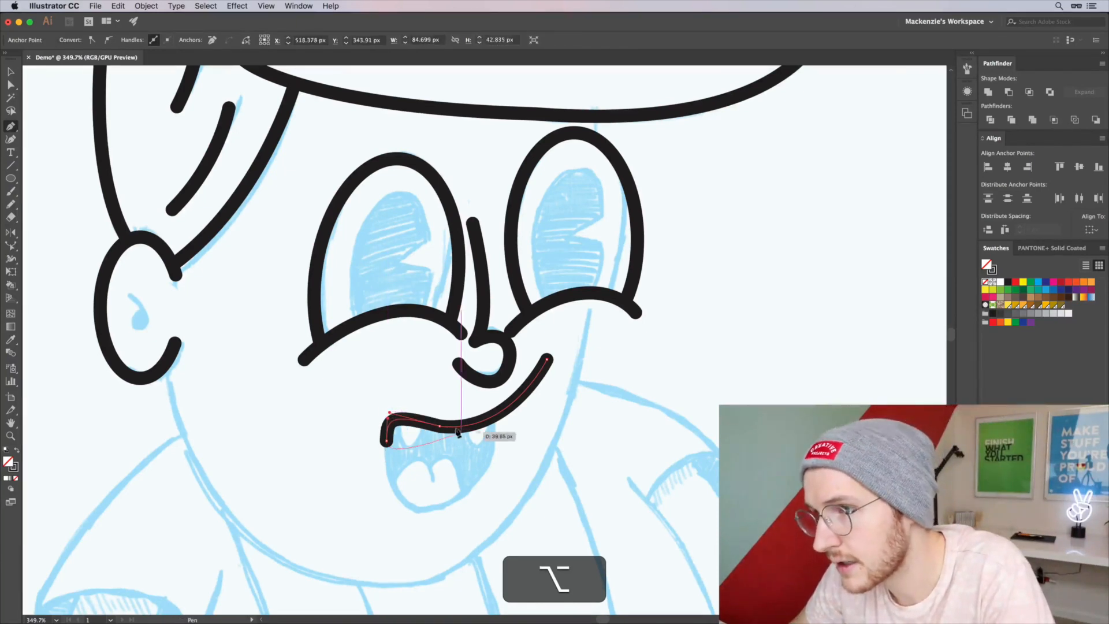
# Adjust the direction handle of the upper lip's middle anchor to smooth the dip in the smile line.
pyautogui.press('a')
pyautogui.click(440, 428)
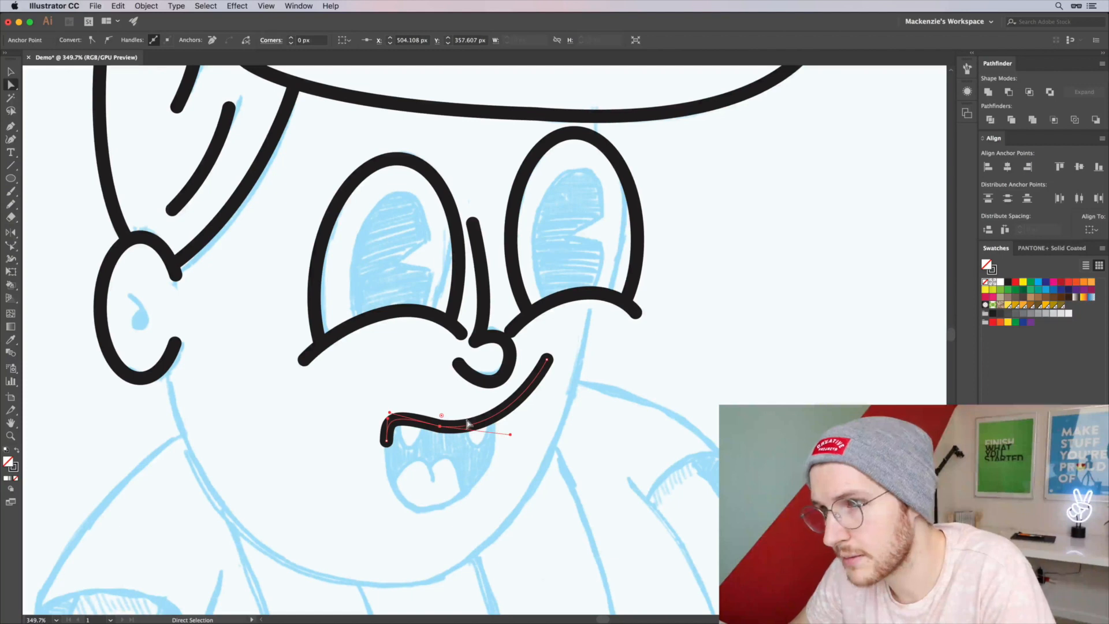
pyautogui.click(110, 41)
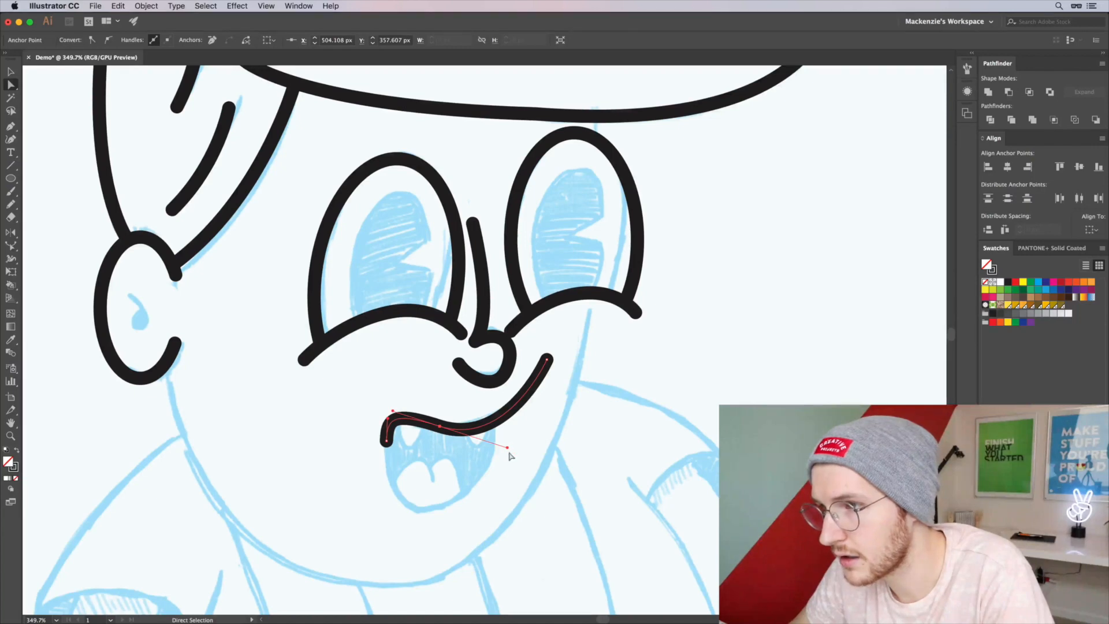
pyautogui.moveTo(498, 444); pyautogui.dragTo(498, 444)
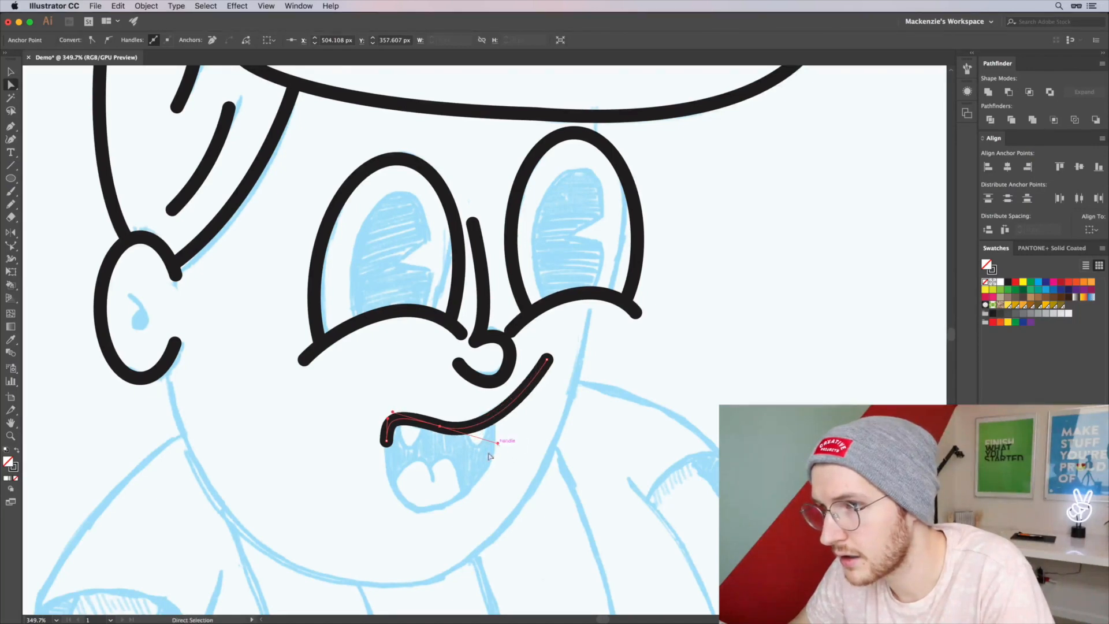
pyautogui.click(437, 467)
# Extend the path from the mouth corner around the bottom of the open mouth and back up to the smile line.
pyautogui.press('a')
pyautogui.click(387, 442)
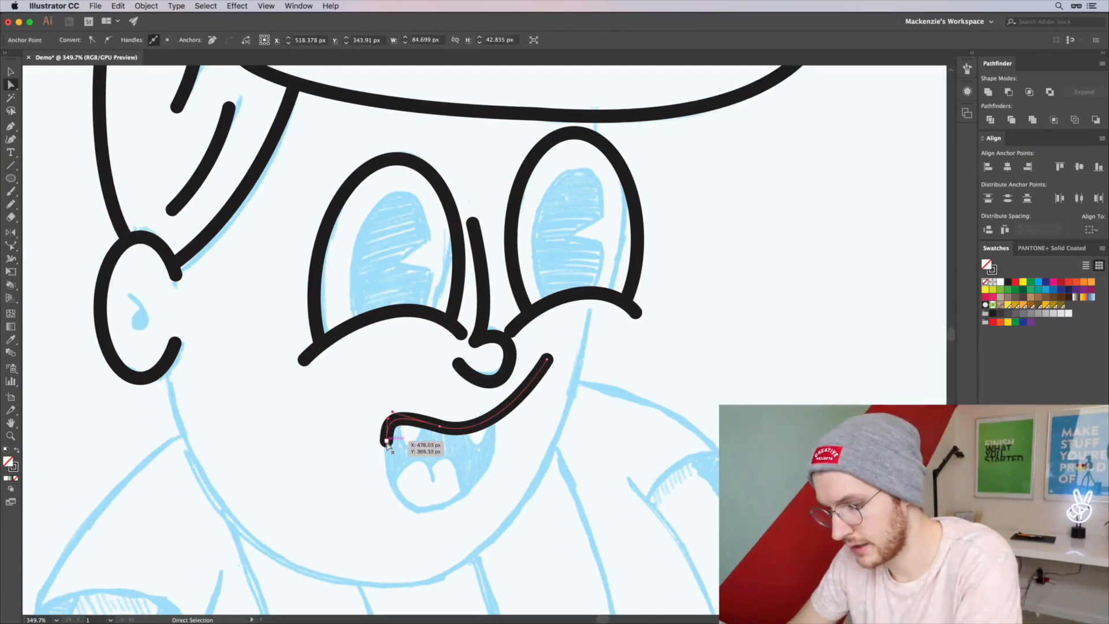
pyautogui.press('p')
pyautogui.moveTo(417, 510)
pyautogui.mouseDown()
pyautogui.moveTo(471, 519)
pyautogui.moveTo(446, 540)
pyautogui.moveTo(452, 530)
pyautogui.mouseUp()
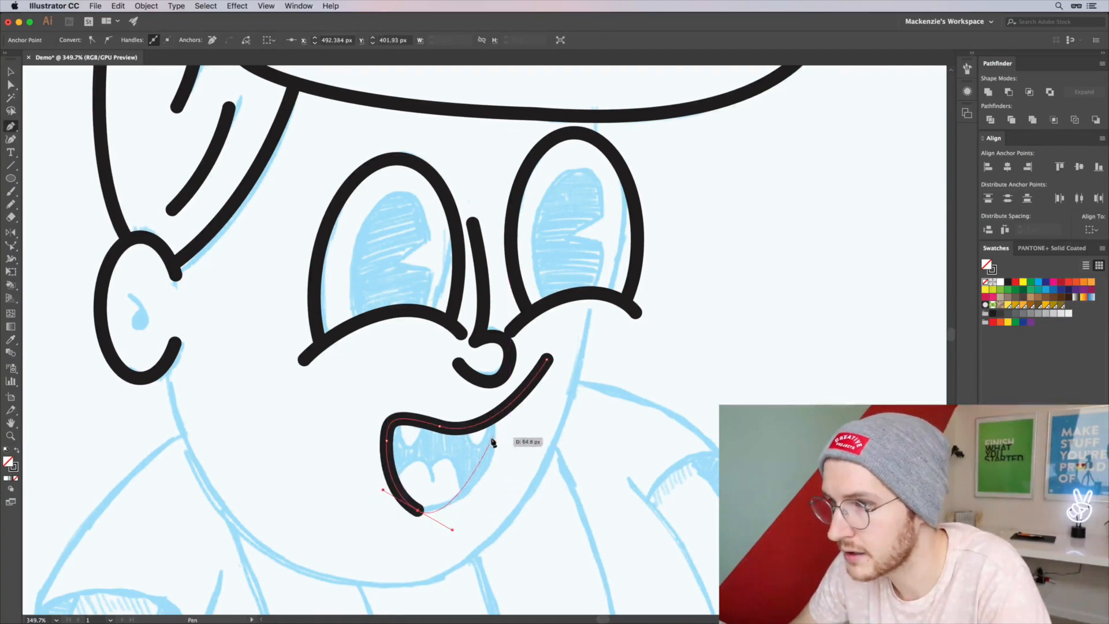
pyautogui.click(493, 421)
pyautogui.press('super+z')
pyautogui.moveTo(492, 428); pyautogui.dragTo(484, 380)
# Reshape the ear-side edge of the mouth by raising the bottom anchor slightly and adjusting the side anchor and its handles.
pyautogui.press('v')
pyautogui.press('a')
pyautogui.moveTo(419, 510); pyautogui.dragTo(420, 505)
pyautogui.press('a')
pyautogui.click(386, 441)
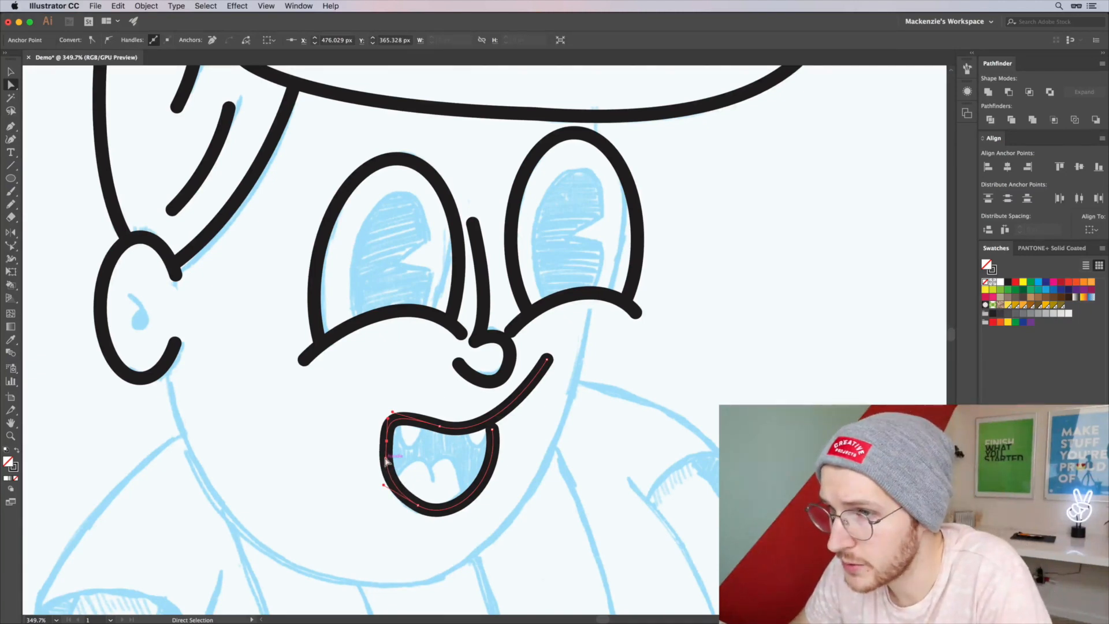
pyautogui.moveTo(390, 442); pyautogui.dragTo(383, 416)
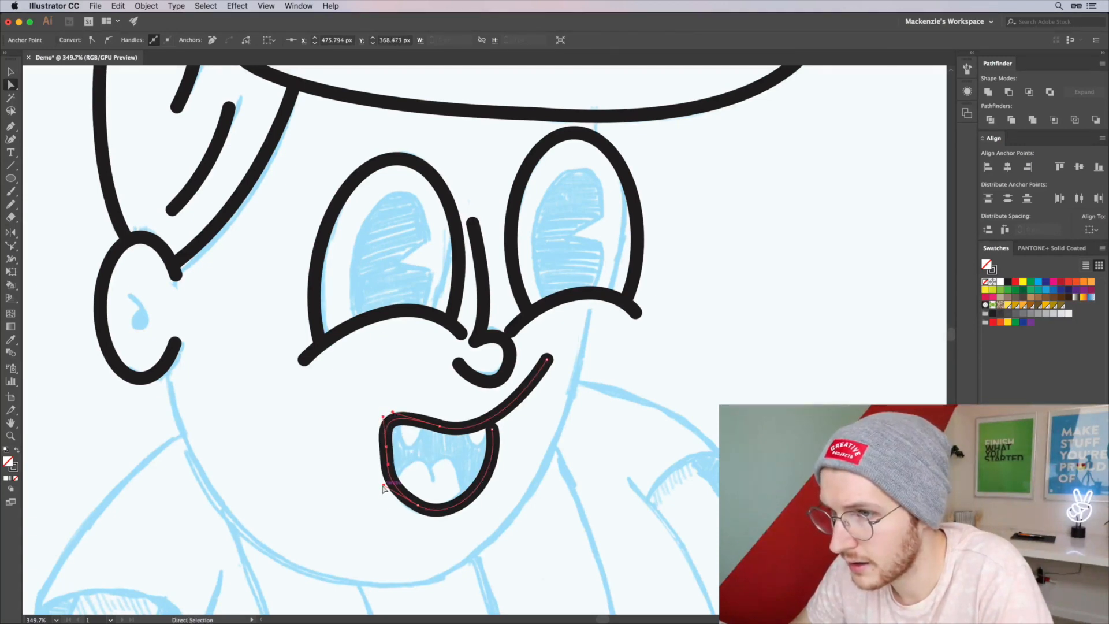
pyautogui.moveTo(396, 498); pyautogui.dragTo(386, 470)
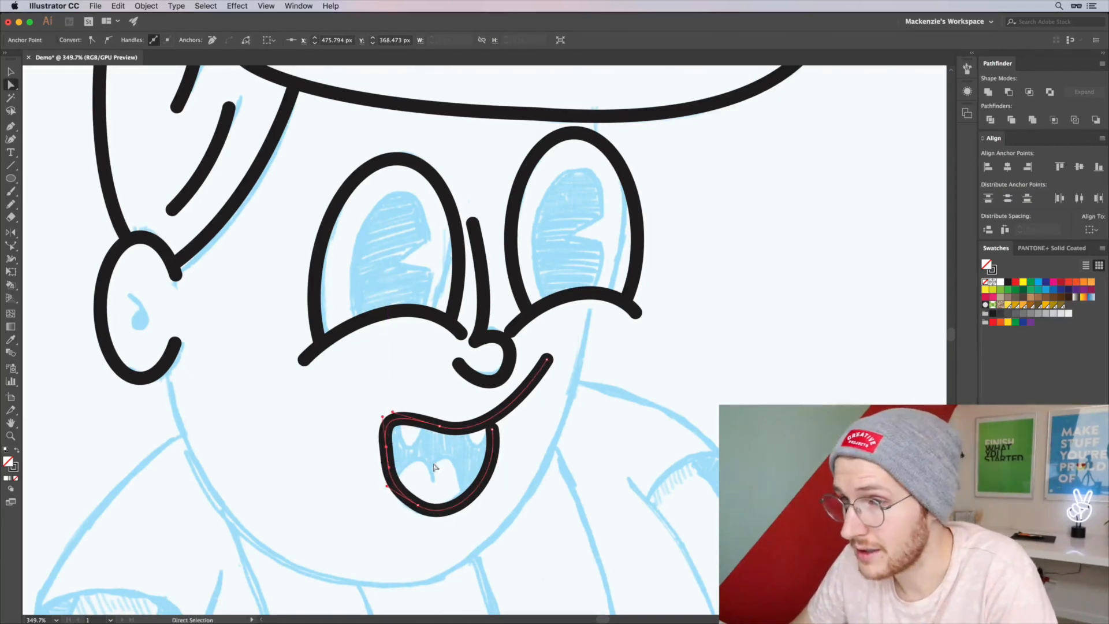
# Shift the mouth's bottom anchor toward the center to even out the lower curve, then deselect the path.
pyautogui.click(450, 471)
pyautogui.press('a')
pyautogui.moveTo(418, 508); pyautogui.dragTo(395, 502)
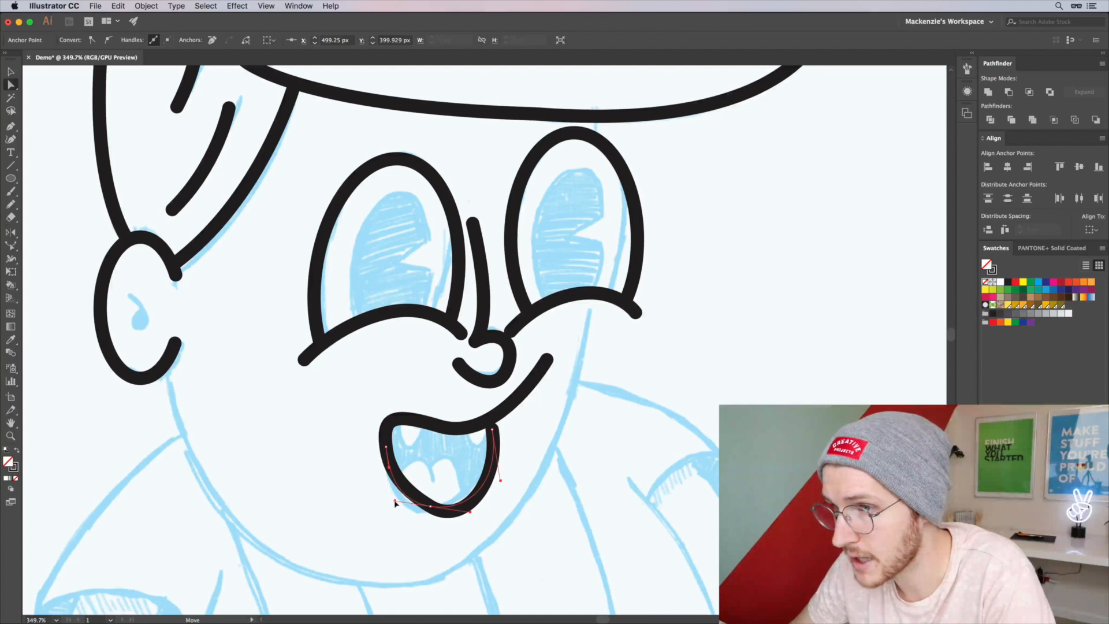
pyautogui.press('v')
pyautogui.press('a')
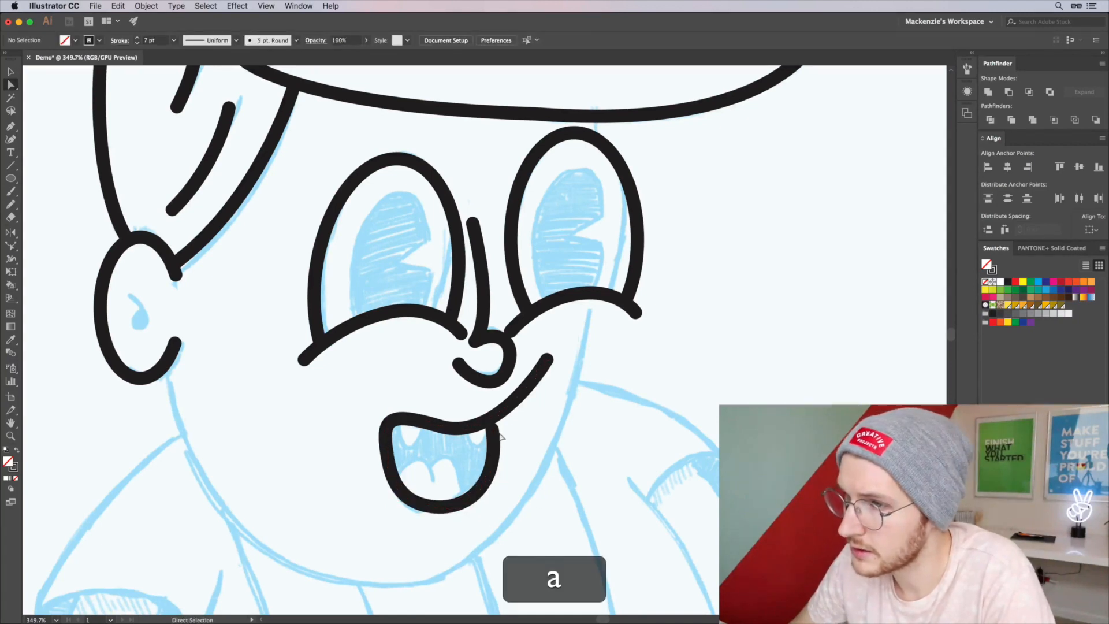
# Raise the mouth's nose-side corner anchor onto the smile line so the side edge meets it.
pyautogui.click(492, 430)
pyautogui.moveTo(492, 430); pyautogui.dragTo(492, 416)
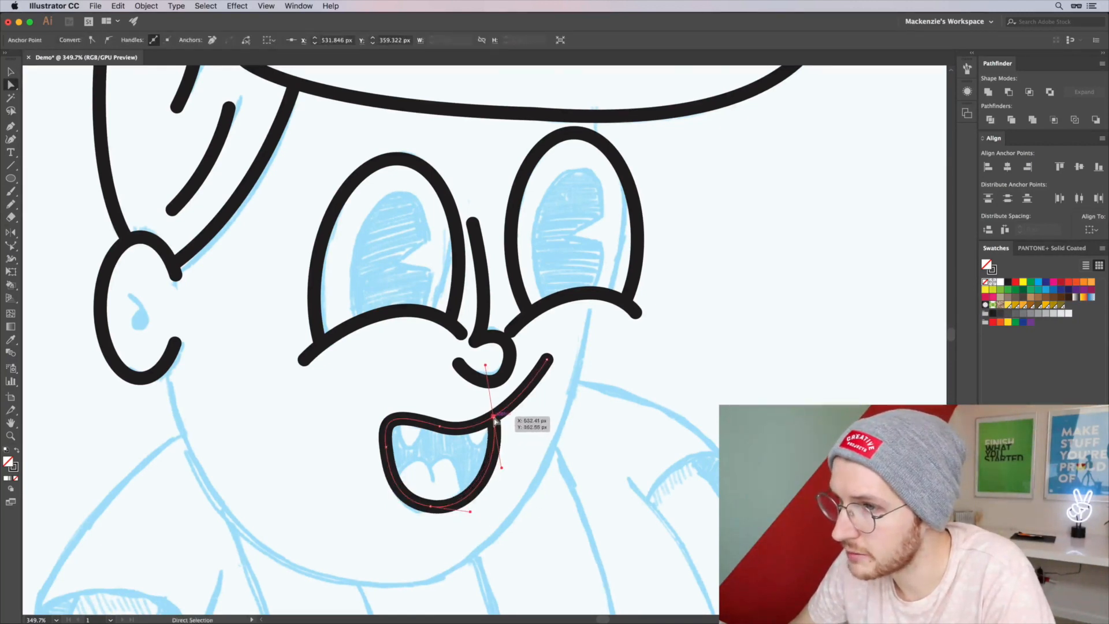
pyautogui.press('v')
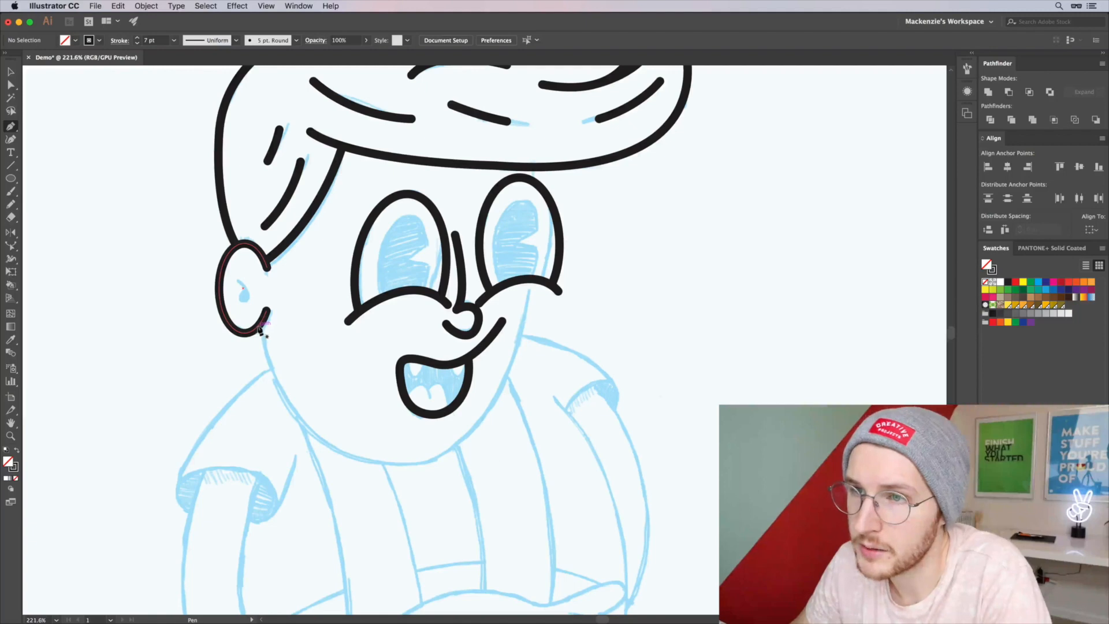
# Trace the jaw line from the base of the ear around the chin and up the far cheek to the lower lid line.
pyautogui.click(259, 326)
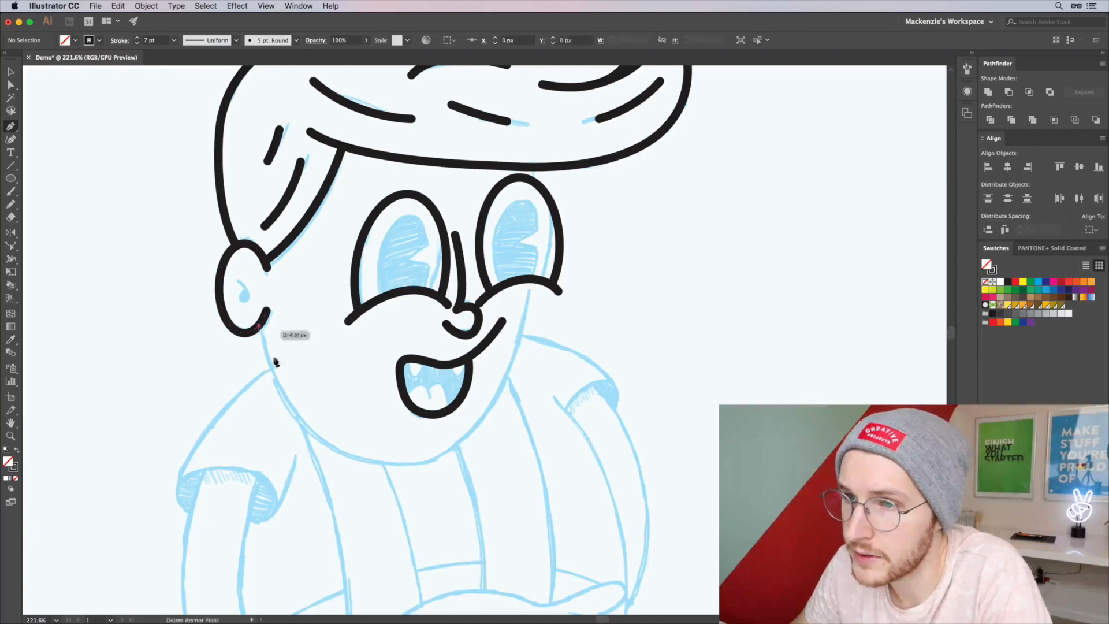
pyautogui.moveTo(333, 449)
pyautogui.mouseDown()
pyautogui.moveTo(421, 495)
pyautogui.moveTo(399, 487)
pyautogui.mouseUp()
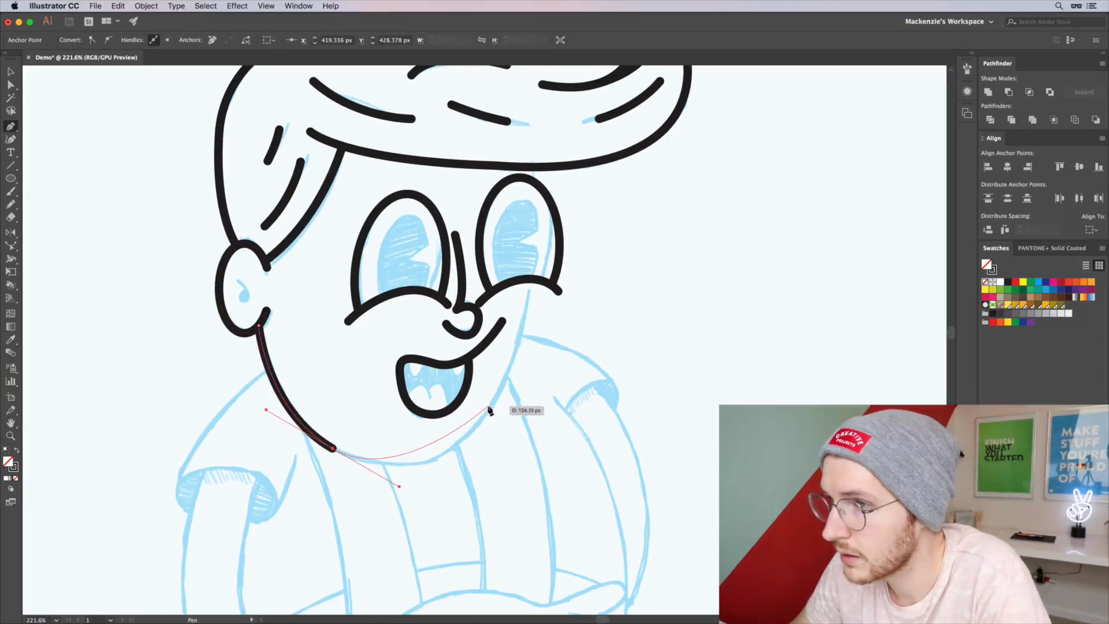
pyautogui.moveTo(490, 405)
pyautogui.mouseDown()
pyautogui.moveTo(528, 347)
pyautogui.moveTo(509, 361)
pyautogui.mouseUp()
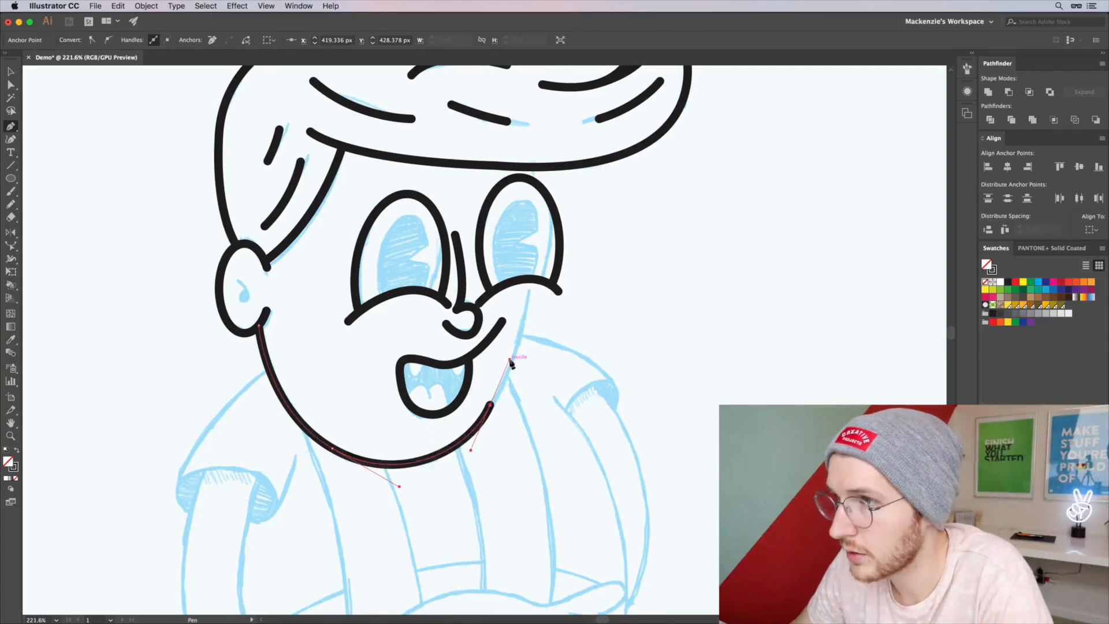
pyautogui.click(532, 283)
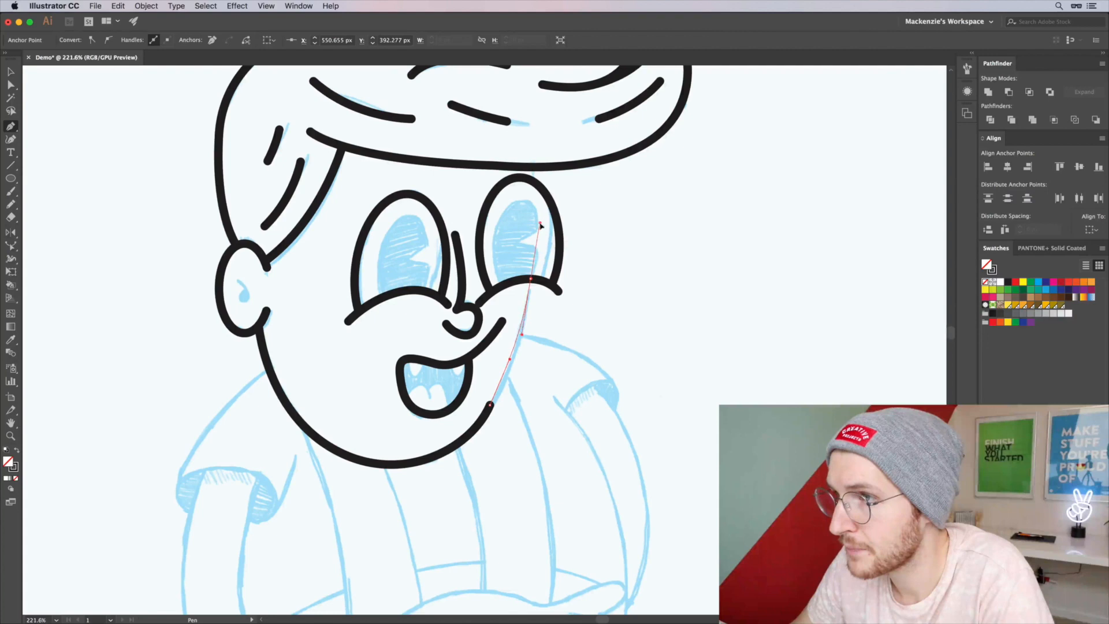
# Move the far-cheek anchor of the jaw slightly outward and adjust its direction handle to round the chin, then deselect the path.
pyautogui.press('a')
pyautogui.moveTo(490, 406); pyautogui.dragTo(497, 411)
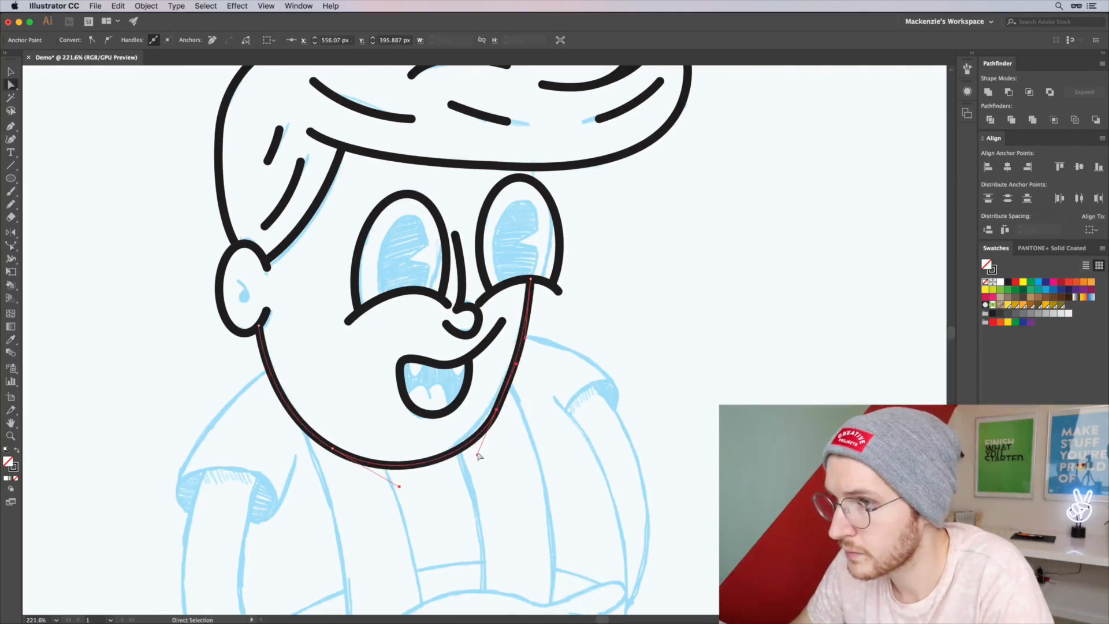
pyautogui.moveTo(466, 456); pyautogui.dragTo(469, 458)
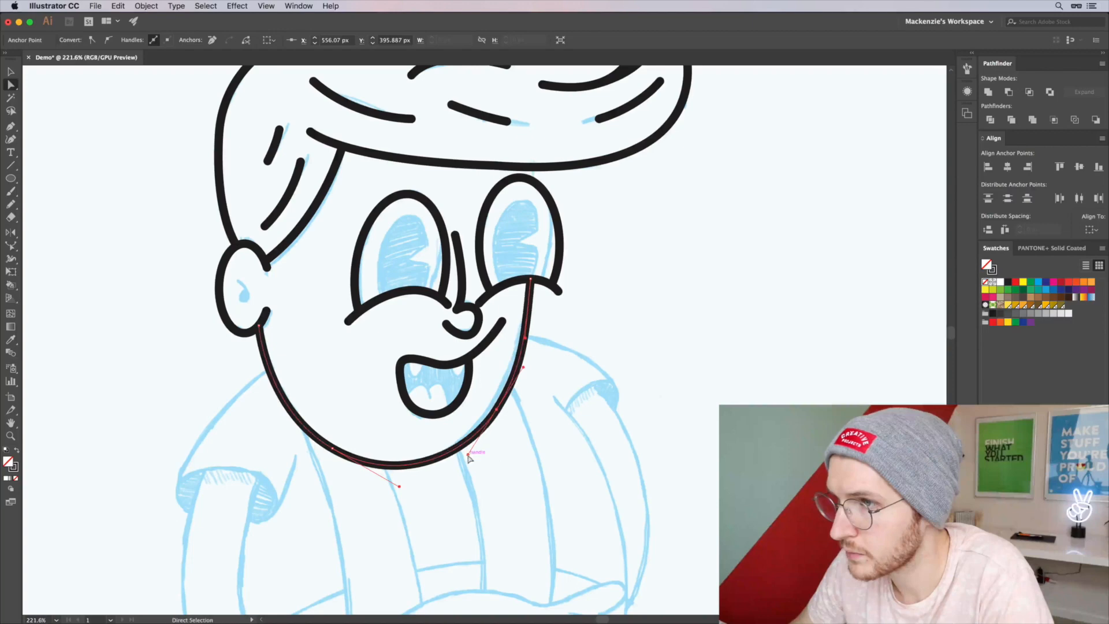
pyautogui.press('v')
pyautogui.click(550, 384)
# Draw a short forehead line joining the hair's lower edge to the top of the far eye.
pyautogui.moveTo(557, 338); pyautogui.dragTo(522, 453)
pyautogui.press('p')
pyautogui.moveTo(496, 292); pyautogui.dragTo(498, 285)
pyautogui.press('v')
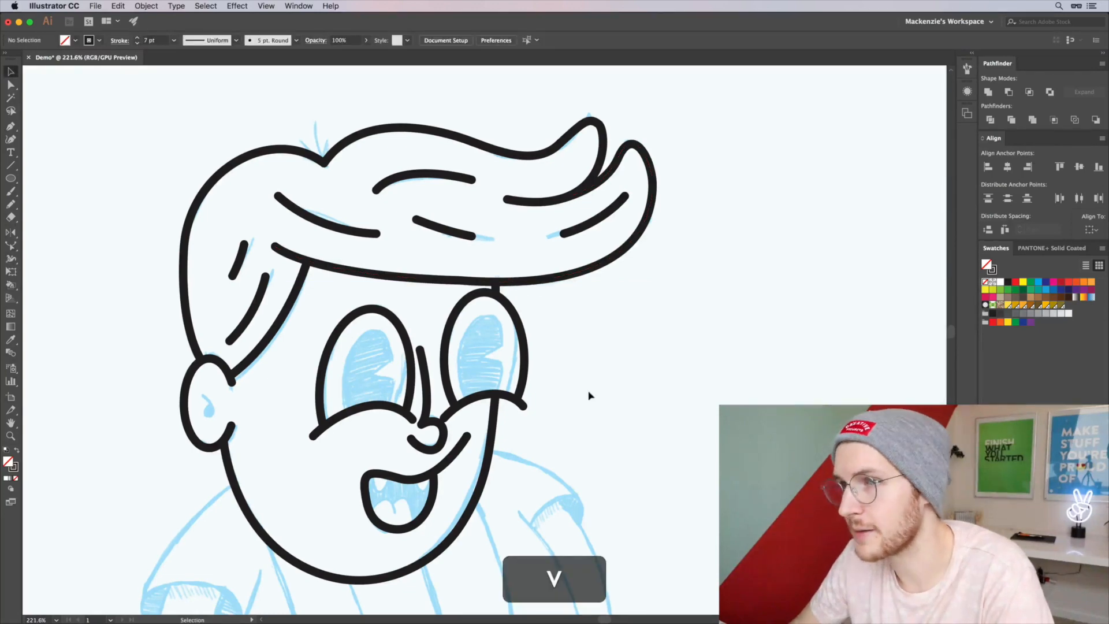
# Trace the curled inner-ear detail inside the ear outline.
pyautogui.scroll(-10, 589, 395)
pyautogui.moveTo(587, 435); pyautogui.dragTo(510, 359)
pyautogui.scroll(10, 369, 281)
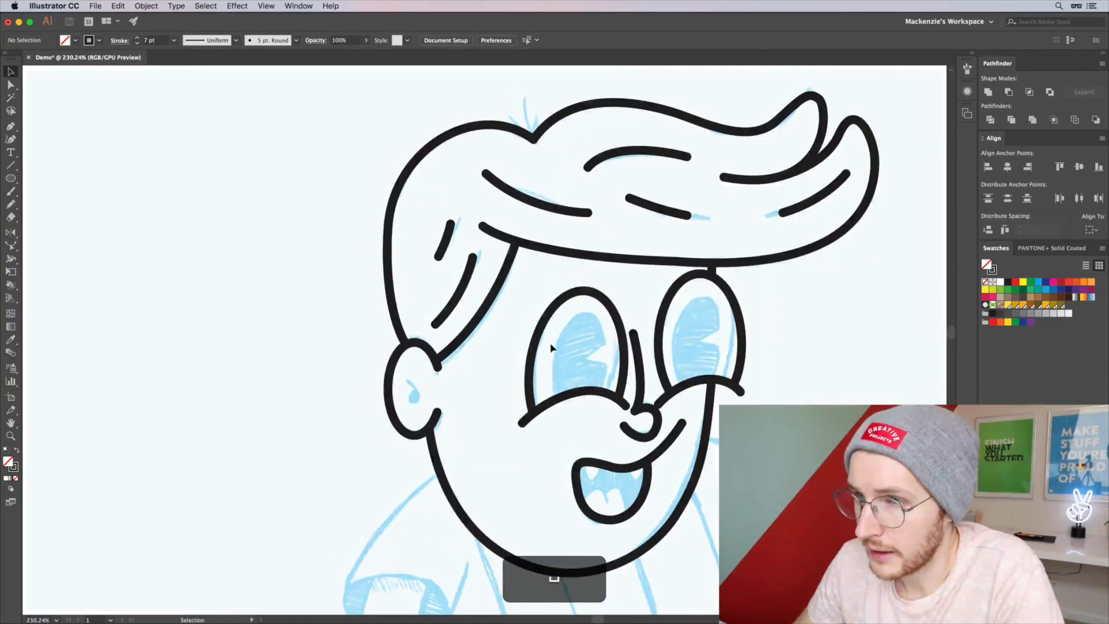
pyautogui.scroll(2, 552, 348)
pyautogui.press('p')
pyautogui.moveTo(373, 388)
pyautogui.mouseDown()
pyautogui.moveTo(388, 418)
pyautogui.moveTo(377, 431)
pyautogui.mouseUp()
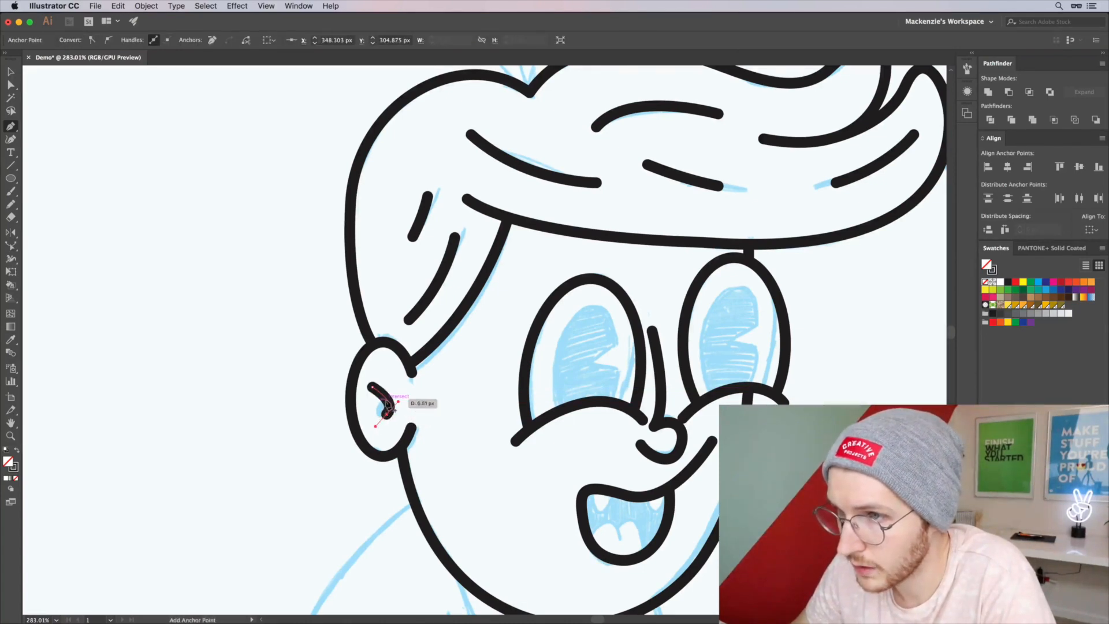
# Tighten the inner-ear curl by moving its end anchor and adjusting its lower curve, then deselect it.
pyautogui.scroll(4, 381, 405)
pyautogui.press('a')
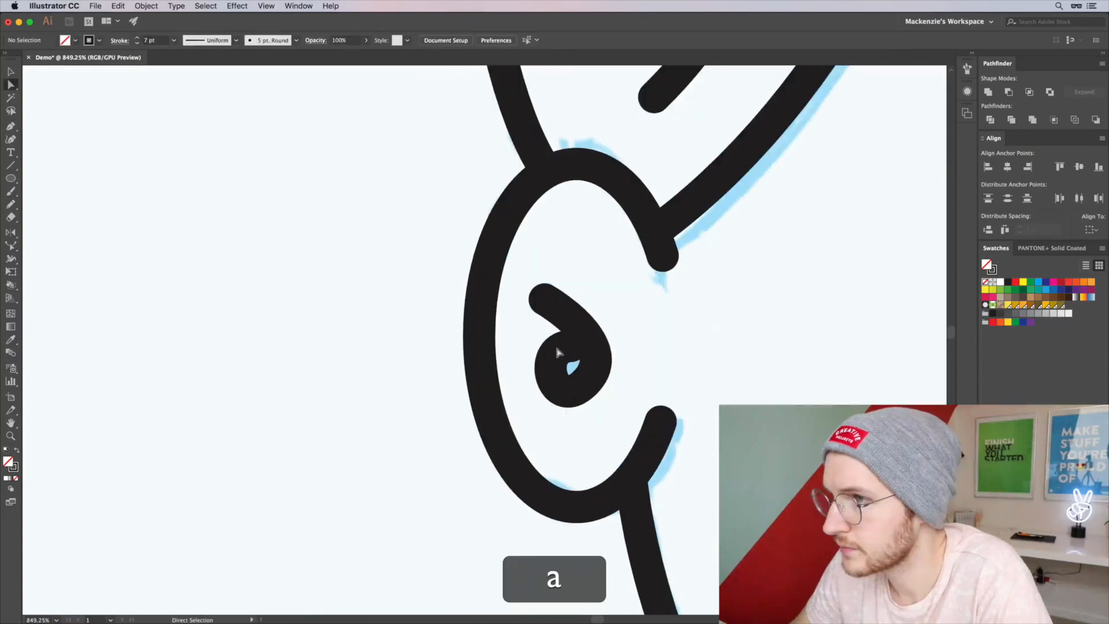
pyautogui.click(571, 346)
pyautogui.moveTo(571, 347); pyautogui.dragTo(593, 348)
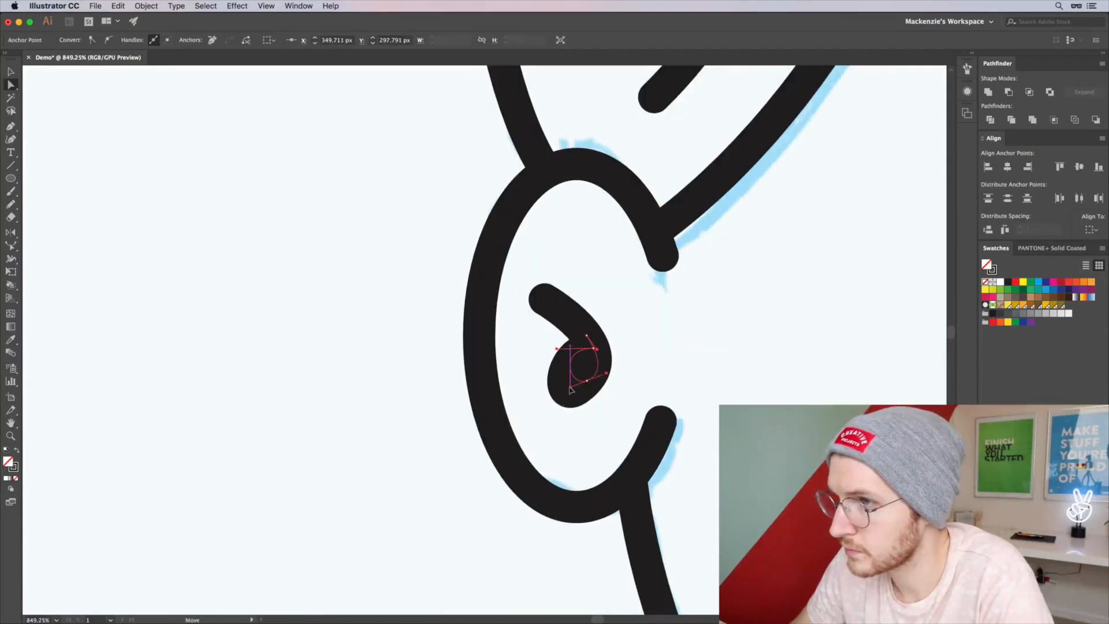
pyautogui.moveTo(568, 390); pyautogui.dragTo(573, 386)
pyautogui.click(545, 419)
pyautogui.scroll(-5, 545, 419)
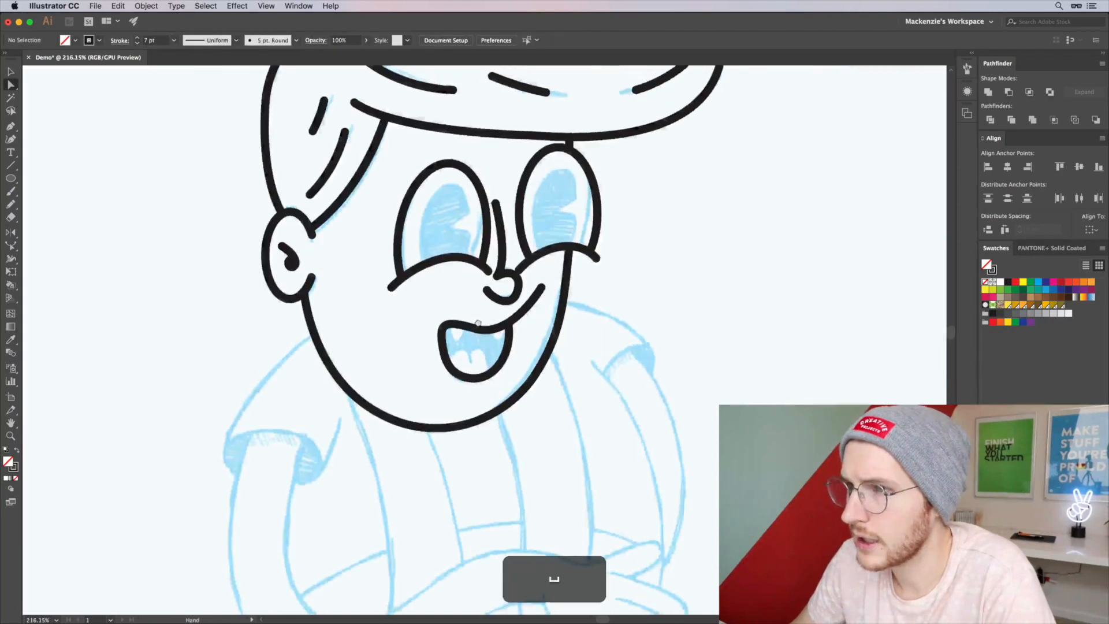
# Select the nose, eye, mouth and inner-ear lines and reduce their stroke weight to 5 pt.
pyautogui.moveTo(509, 281); pyautogui.dragTo(508, 425)
pyautogui.press('v')
pyautogui.click(503, 404)
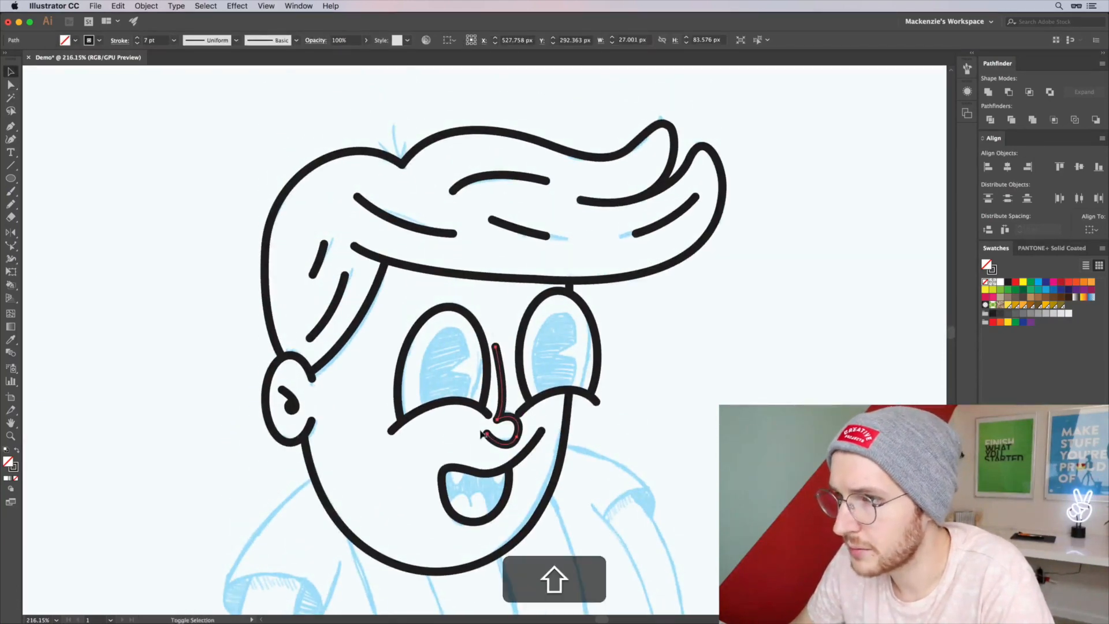
pyautogui.keyDown('shift'); pyautogui.click(403, 370); pyautogui.keyUp('shift')
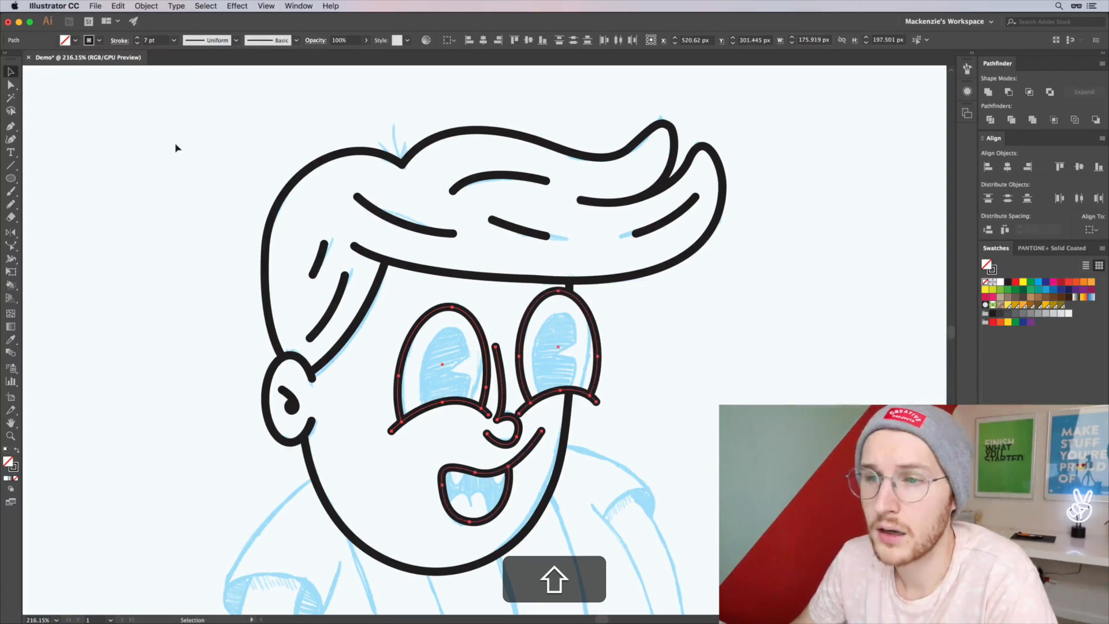
pyautogui.click(137, 43)
pyautogui.click(137, 43)
pyautogui.click(194, 268)
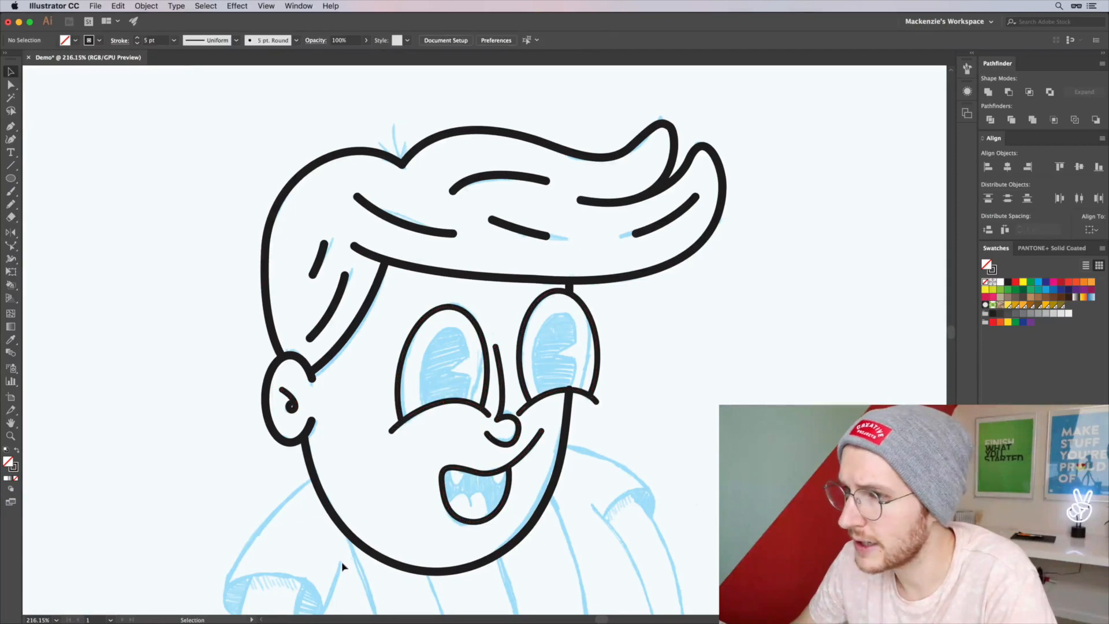
# Select the outer hair, ear and face outlines and increase their stroke weight to 9 pt.
pyautogui.scroll(-6, 776, 400)
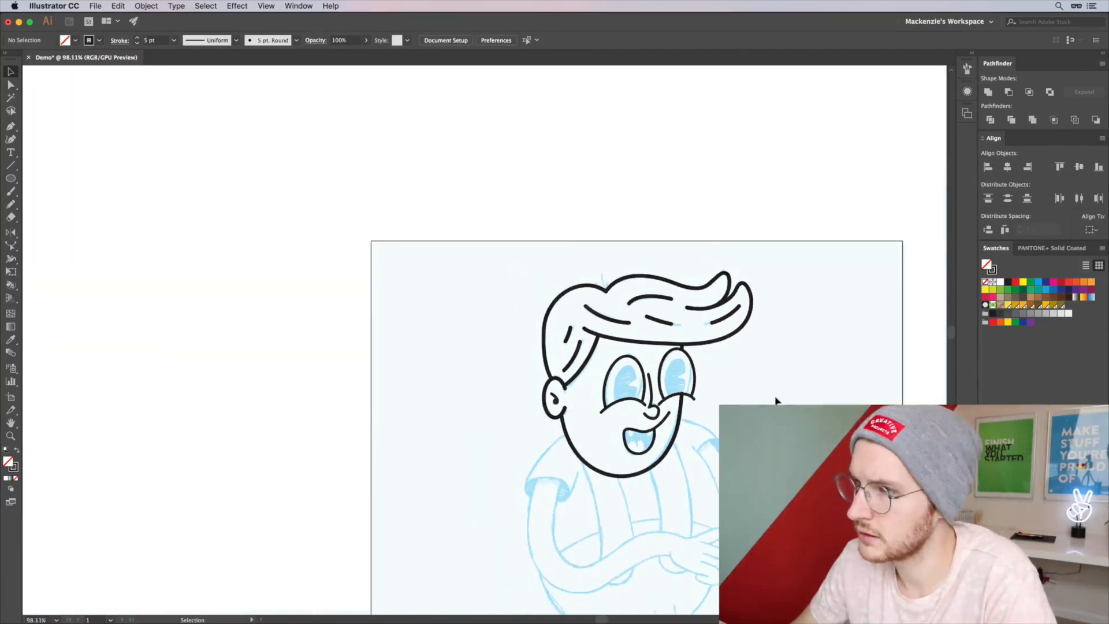
pyautogui.scroll(4, 775, 400)
pyautogui.click(585, 213)
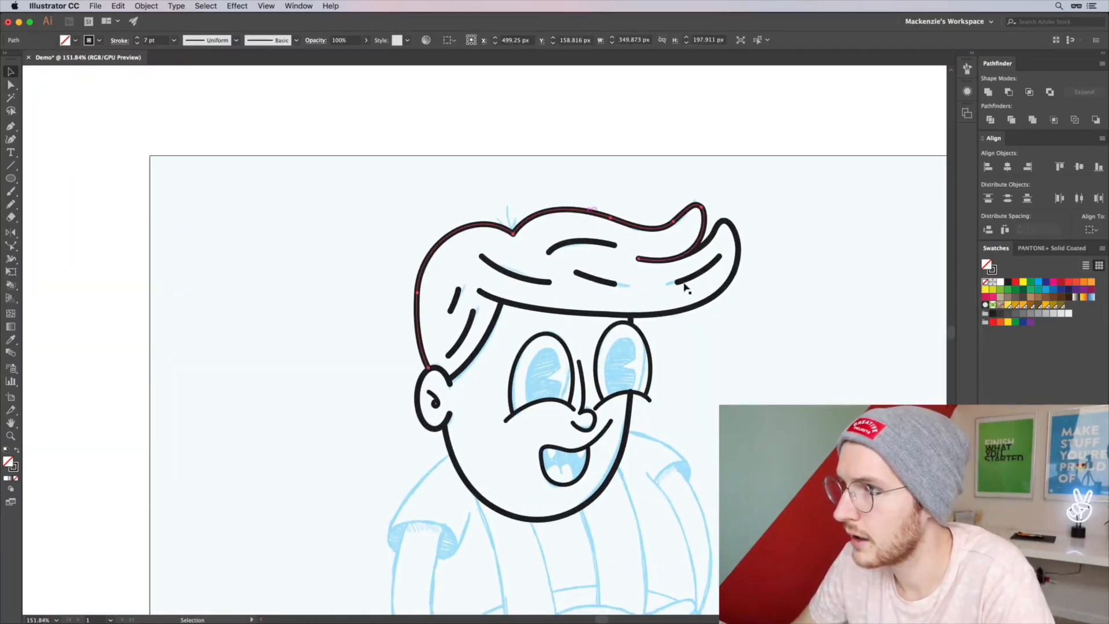
pyautogui.keyDown('shift'); pyautogui.click(661, 315); pyautogui.keyUp('shift')
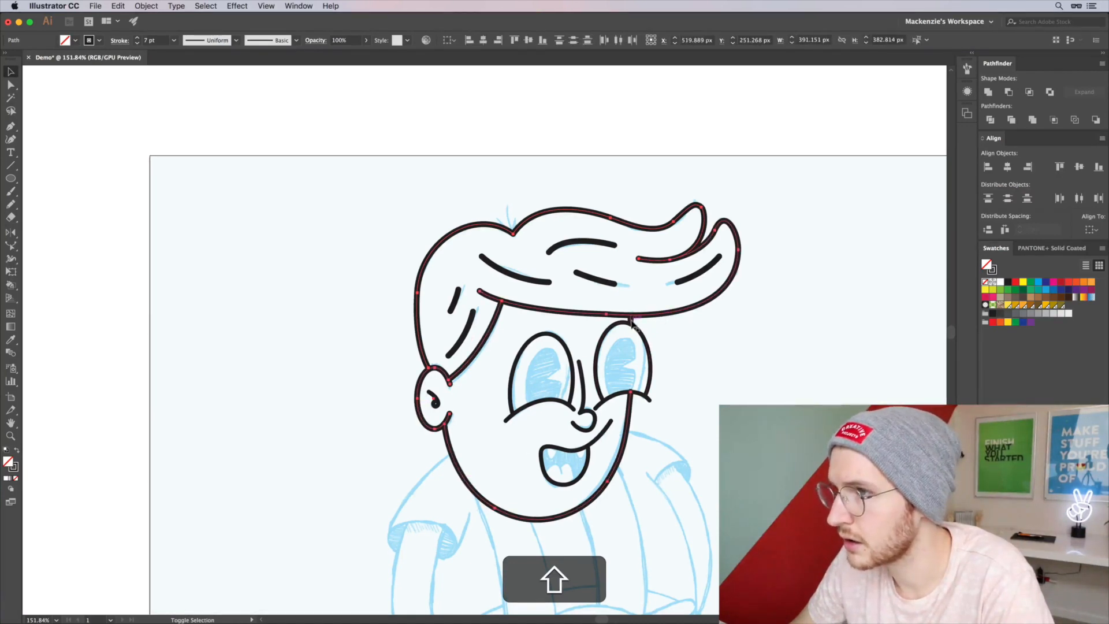
pyautogui.click(137, 37)
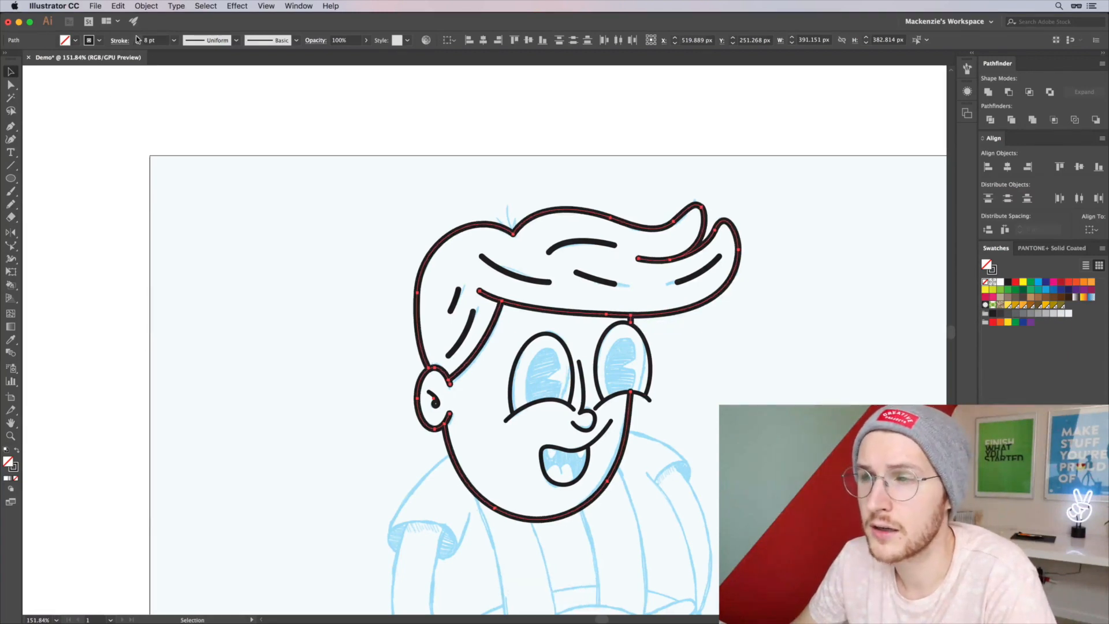
pyautogui.click(137, 37)
pyautogui.click(214, 323)
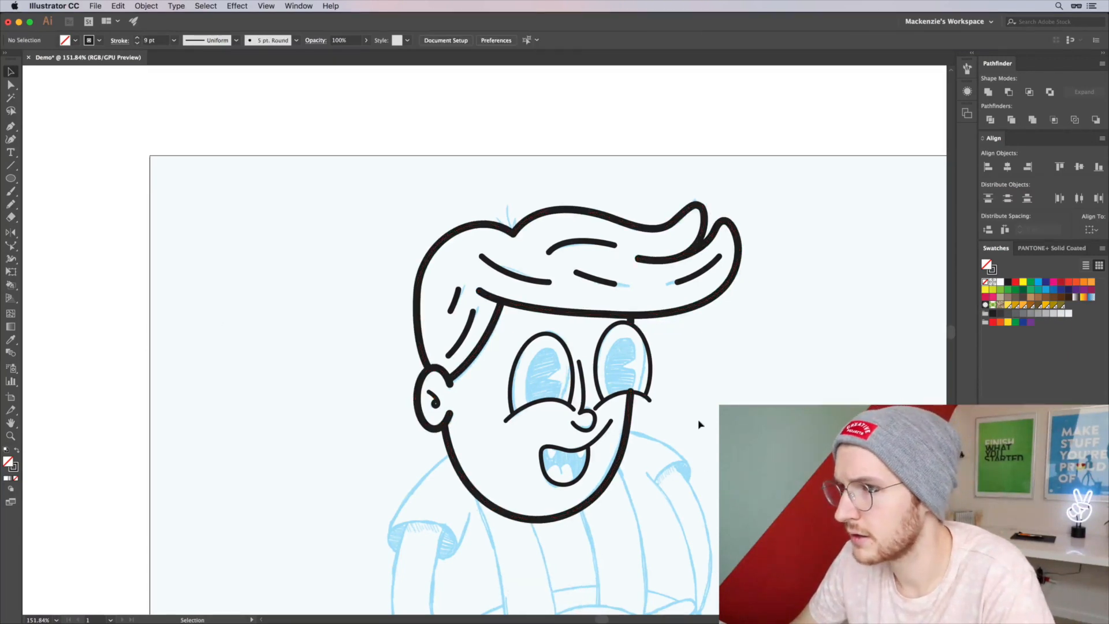
# Examine the line weights of the traced head against the whole sketch.
pyautogui.moveTo(698, 424); pyautogui.dragTo(612, 345)
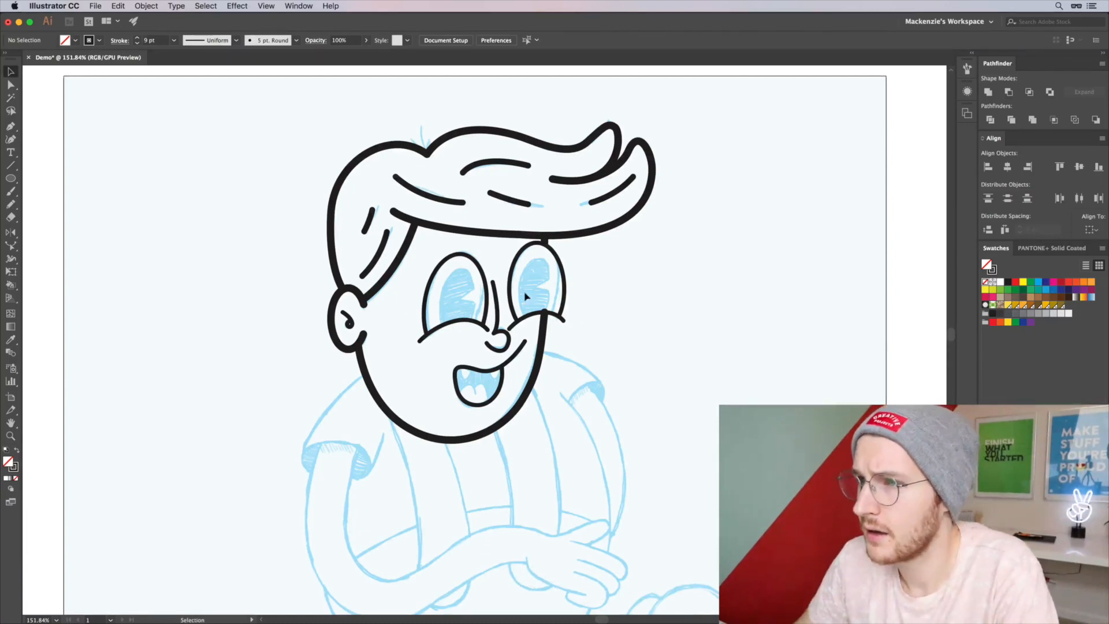
pyautogui.moveTo(619, 355); pyautogui.dragTo(622, 347)
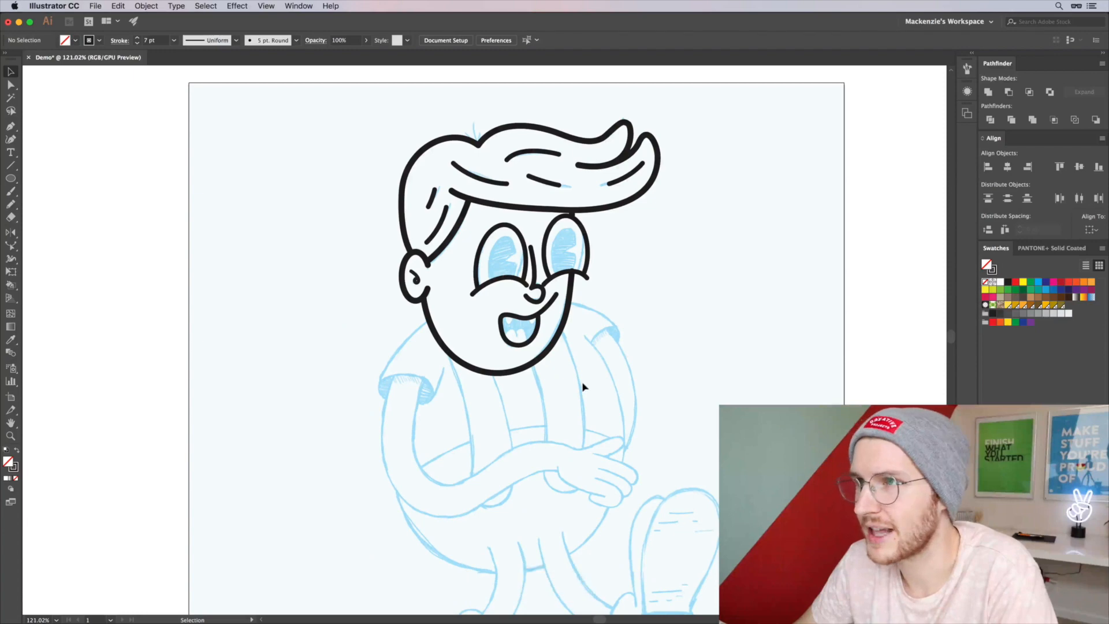
pyautogui.scroll(-3, 583, 387)
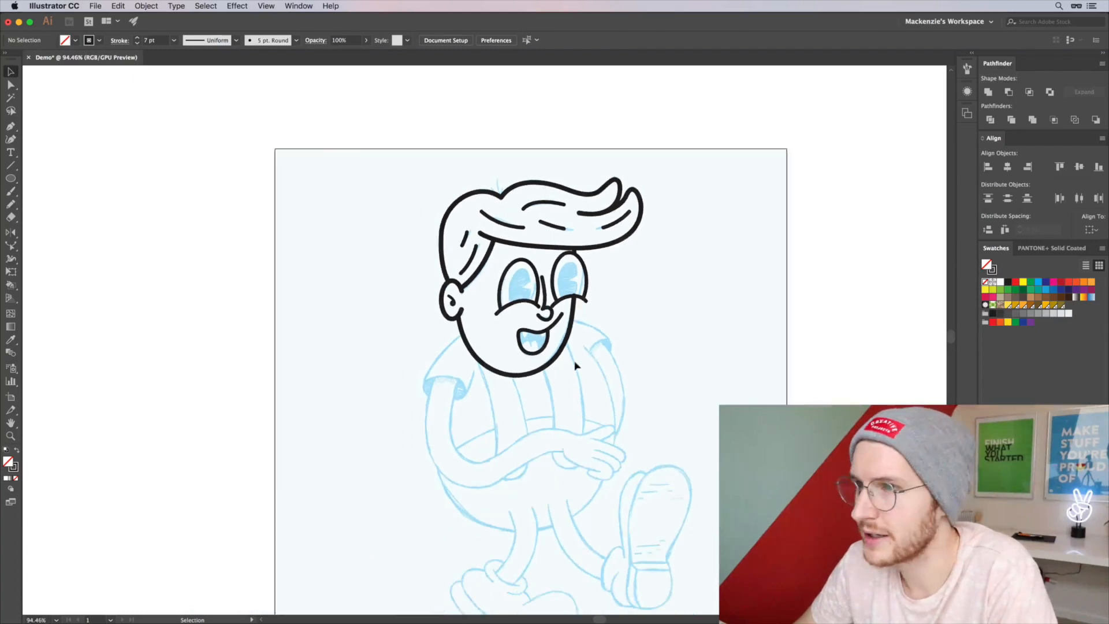
pyautogui.moveTo(553, 261); pyautogui.dragTo(544, 380)
pyautogui.scroll(3, 544, 380)
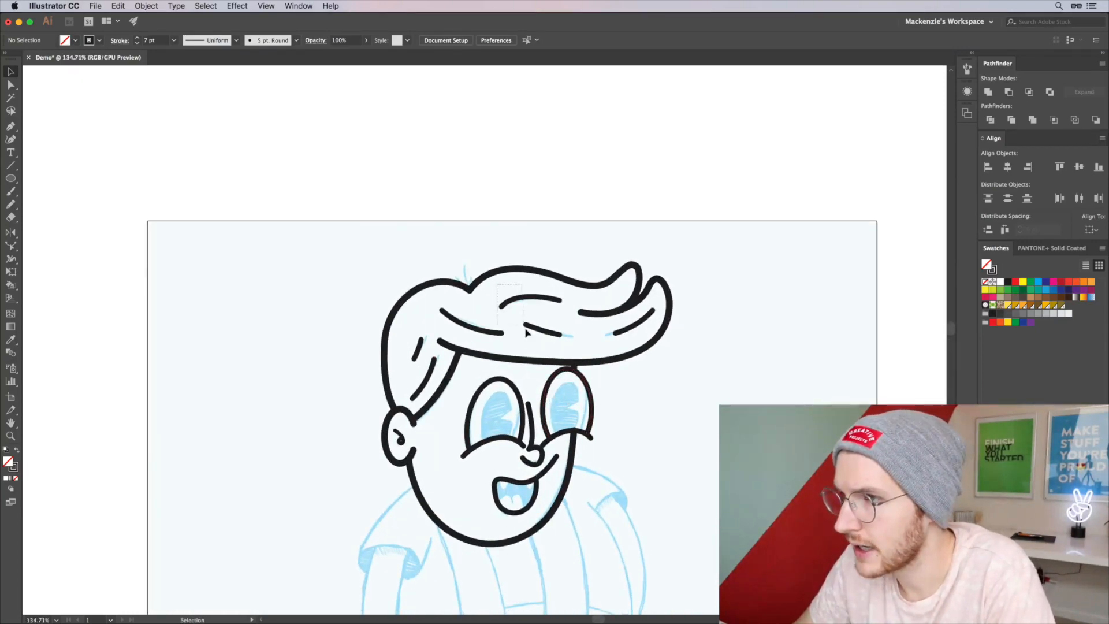
pyautogui.moveTo(525, 332); pyautogui.dragTo(552, 364)
pyautogui.click(543, 408)
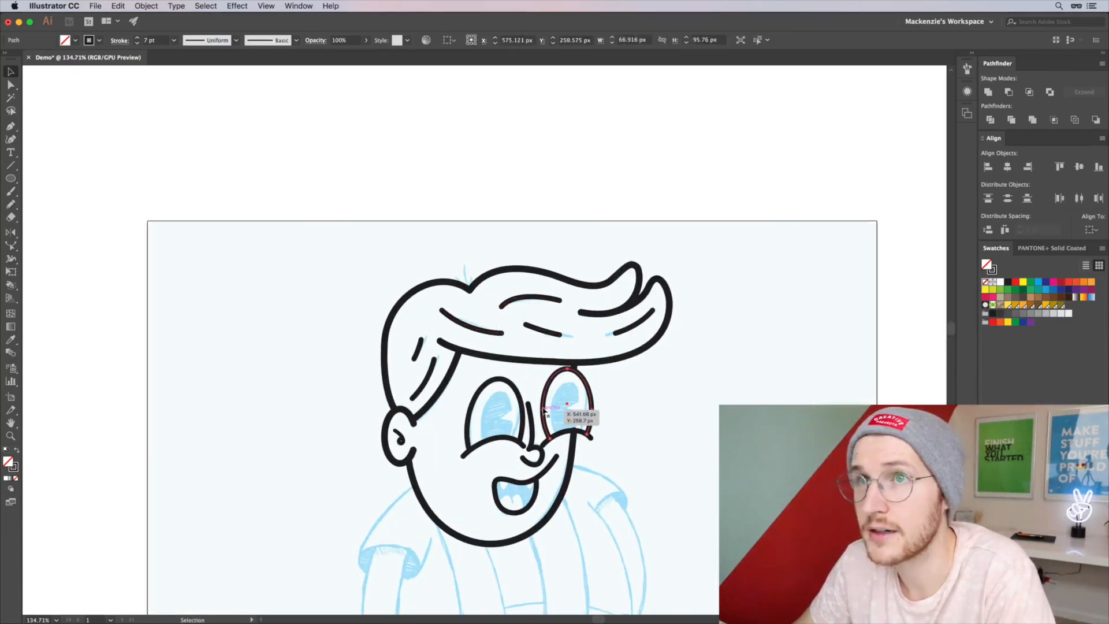
pyautogui.click(545, 331)
pyautogui.click(540, 329)
pyautogui.click(545, 310)
# Trace the near shoulder from the jaw down to the sleeve and shape the curved sleeve hem.
pyautogui.moveTo(675, 475); pyautogui.dragTo(649, 231)
pyautogui.moveTo(598, 383); pyautogui.dragTo(607, 356)
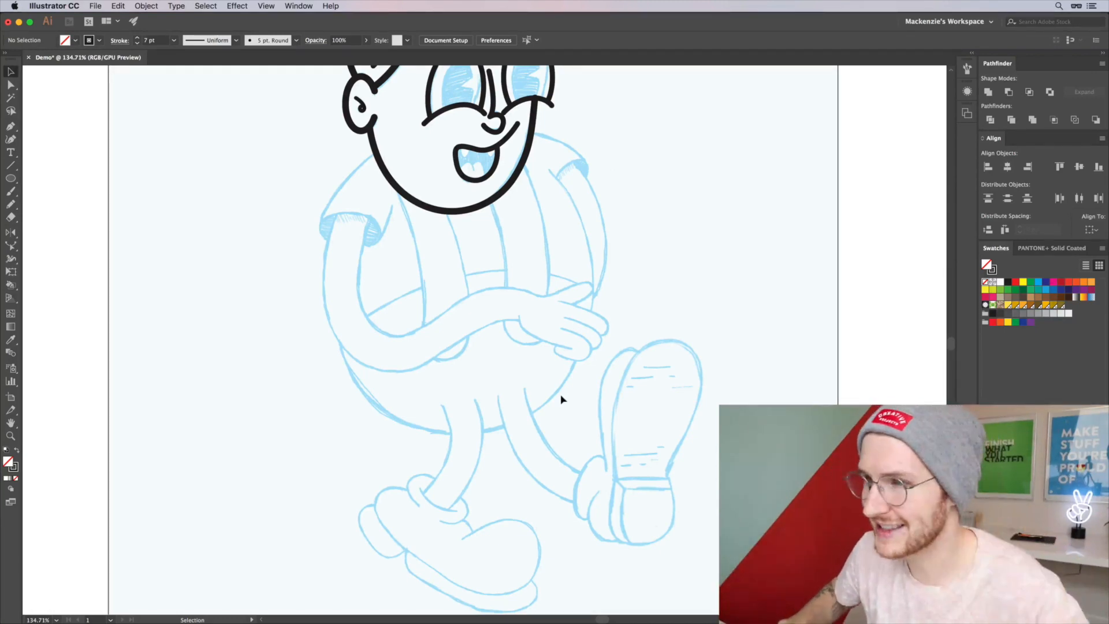
pyautogui.press('p')
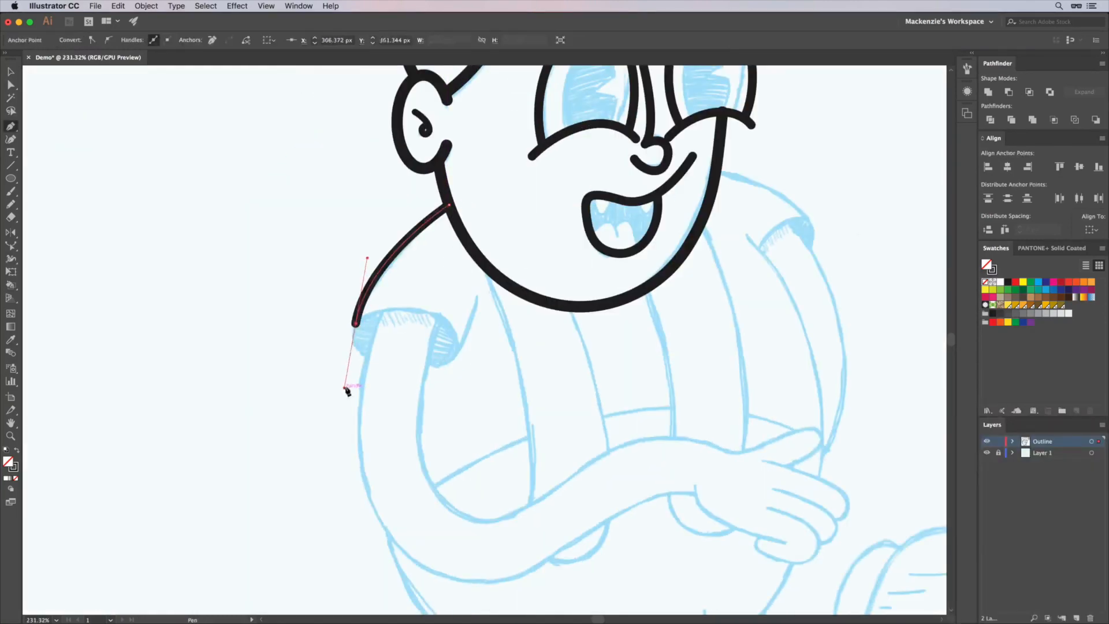
pyautogui.press('super+z')
pyautogui.click(358, 333)
pyautogui.press('a')
pyautogui.moveTo(388, 312); pyautogui.dragTo(407, 306)
pyautogui.press('v')
# Trace the short underarm line from the near sleeve's cuff up toward the chest.
pyautogui.press('p')
pyautogui.click(478, 296)
pyautogui.press('v')
# Trace the near arm's outer edge from the sleeve opening around the elbow and along the forearm to the wrist.
pyautogui.moveTo(490, 394); pyautogui.dragTo(368, 306)
pyautogui.press('p')
pyautogui.click(260, 222)
pyautogui.moveTo(237, 351); pyautogui.dragTo(246, 406)
pyautogui.moveTo(321, 491)
pyautogui.mouseDown()
pyautogui.moveTo(384, 518)
pyautogui.moveTo(473, 506)
pyautogui.mouseUp()
pyautogui.moveTo(570, 406); pyautogui.dragTo(661, 413)
# Smooth the outer elbow curve by adjusting its anchor and direction handles.
pyautogui.moveTo(473, 505); pyautogui.dragTo(436, 498)
pyautogui.press('a')
pyautogui.moveTo(362, 493); pyautogui.dragTo(343, 489)
pyautogui.moveTo(234, 477); pyautogui.dragTo(256, 477)
# Trace the near arm's inner edge from the sleeve opening around the elbow bend and along the top of the forearm.
pyautogui.press('p')
pyautogui.click(316, 228)
pyautogui.moveTo(297, 359); pyautogui.dragTo(306, 398)
pyautogui.moveTo(365, 432); pyautogui.dragTo(415, 433)
pyautogui.moveTo(527, 349); pyautogui.dragTo(586, 345)
# Extend the inner arm line past the wrist and around the tip of the thumb to its underside.
pyautogui.moveTo(614, 364); pyautogui.dragTo(621, 367)
pyautogui.moveTo(685, 342); pyautogui.dragTo(701, 337)
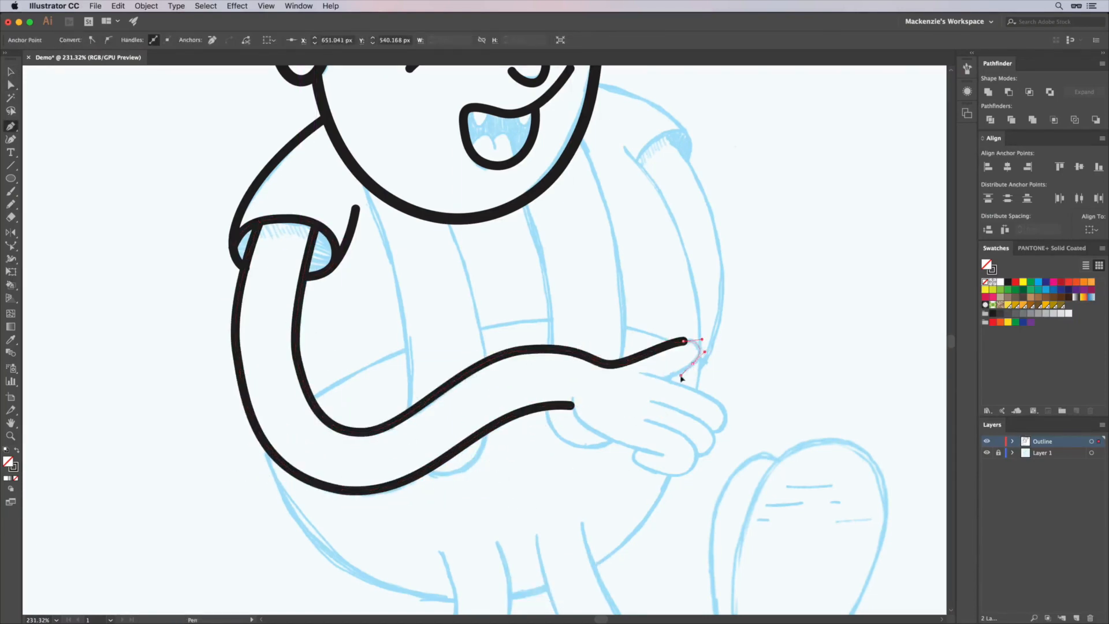
pyautogui.click(661, 378)
pyautogui.press('a')
pyautogui.press('v')
# Trace the index finger from its knuckle line around the fingertip, then deselect the path.
pyautogui.moveTo(463, 394)
pyautogui.mouseDown()
pyautogui.moveTo(480, 339)
pyautogui.moveTo(501, 349)
pyautogui.mouseUp()
pyautogui.press('p')
pyautogui.click(372, 310)
pyautogui.moveTo(518, 381); pyautogui.dragTo(501, 407)
pyautogui.click(494, 411)
pyautogui.press('super+shift+a')
# Trace the middle finger below the index finger and select its fingertip anchor for refinement.
pyautogui.click(391, 356)
pyautogui.press('a')
pyautogui.click(492, 439)
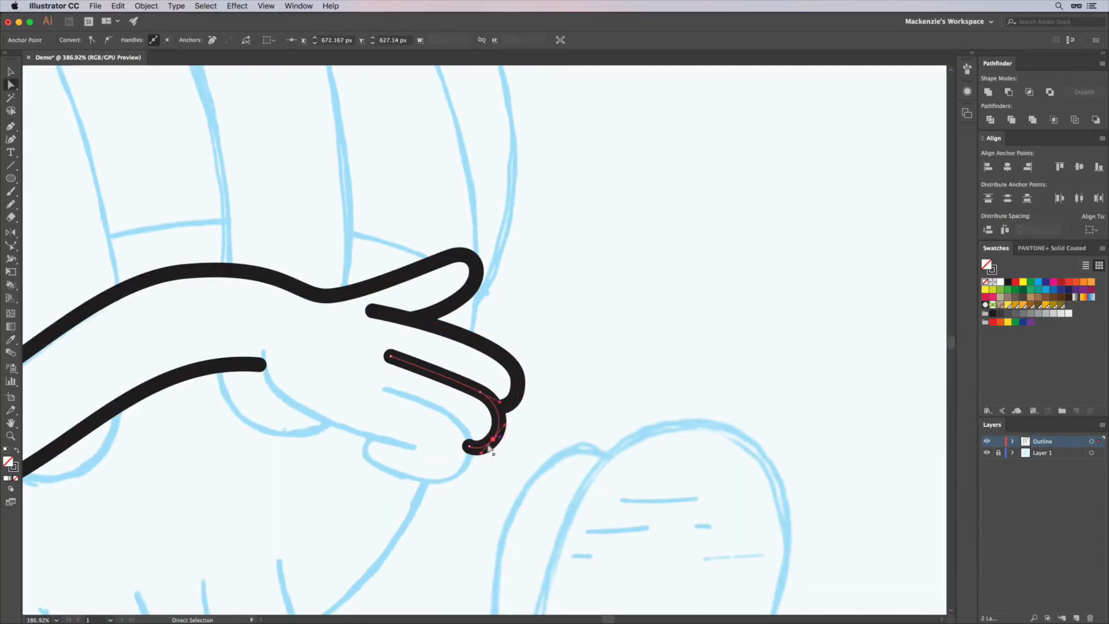
# Trace the lower palm edge from the lowest finger back up to the wrist, then deselect it.
pyautogui.press('p')
pyautogui.click(415, 448)
pyautogui.moveTo(299, 407); pyautogui.dragTo(275, 388)
pyautogui.click(262, 351)
pyautogui.press('a')
pyautogui.press('super+shift+a')
# Trace the lowest finger from its upper line around the fingertip and back to the palm edge.
pyautogui.press('p')
pyautogui.click(379, 388)
pyautogui.moveTo(451, 411); pyautogui.dragTo(469, 426)
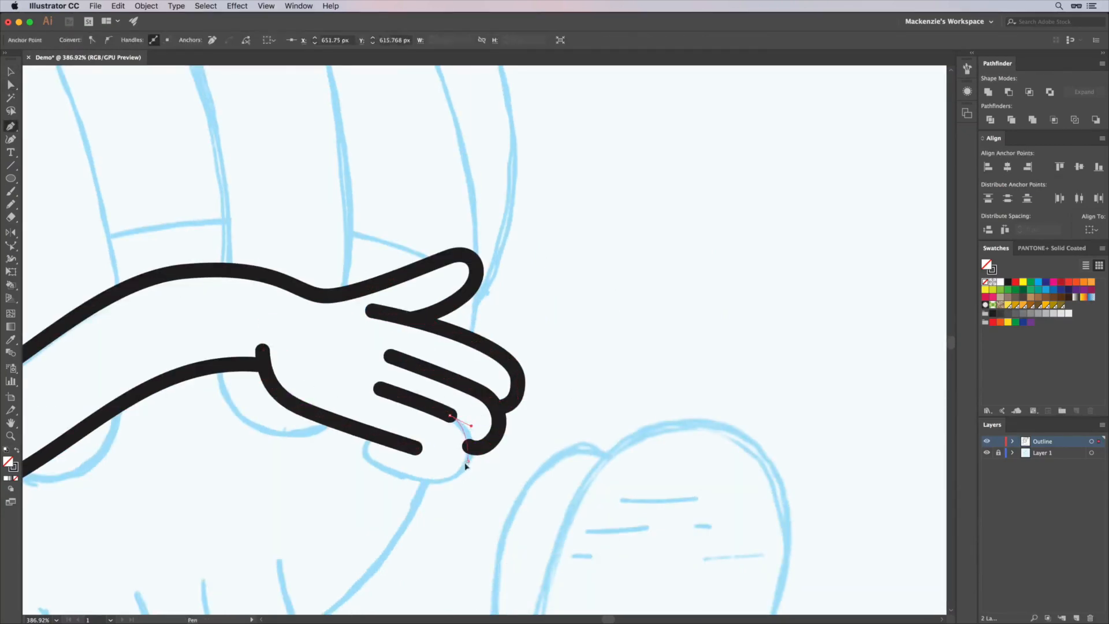
pyautogui.moveTo(436, 479); pyautogui.dragTo(411, 479)
pyautogui.moveTo(396, 471); pyautogui.dragTo(358, 452)
pyautogui.click(370, 443)
pyautogui.press('a')
# Select the lower palm edge line and apply the tapered Width Profile 4 to its stroke.
pyautogui.scroll(-5, 567, 445)
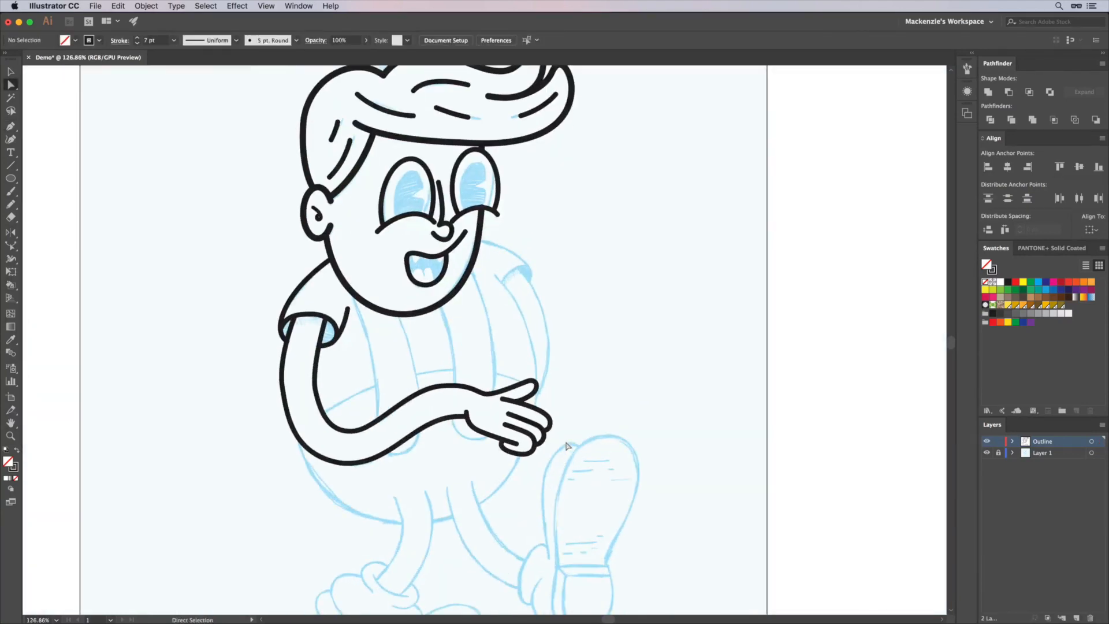
pyautogui.press('v')
pyautogui.click(425, 477)
pyautogui.click(119, 40)
pyautogui.click(95, 206)
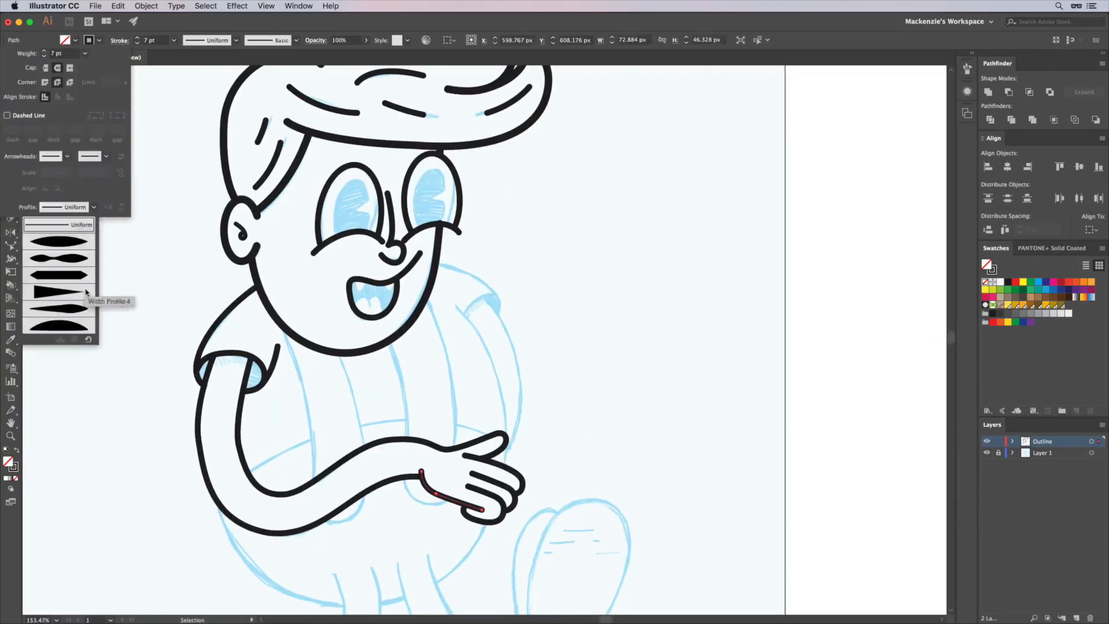
pyautogui.click(67, 290)
pyautogui.press('r')
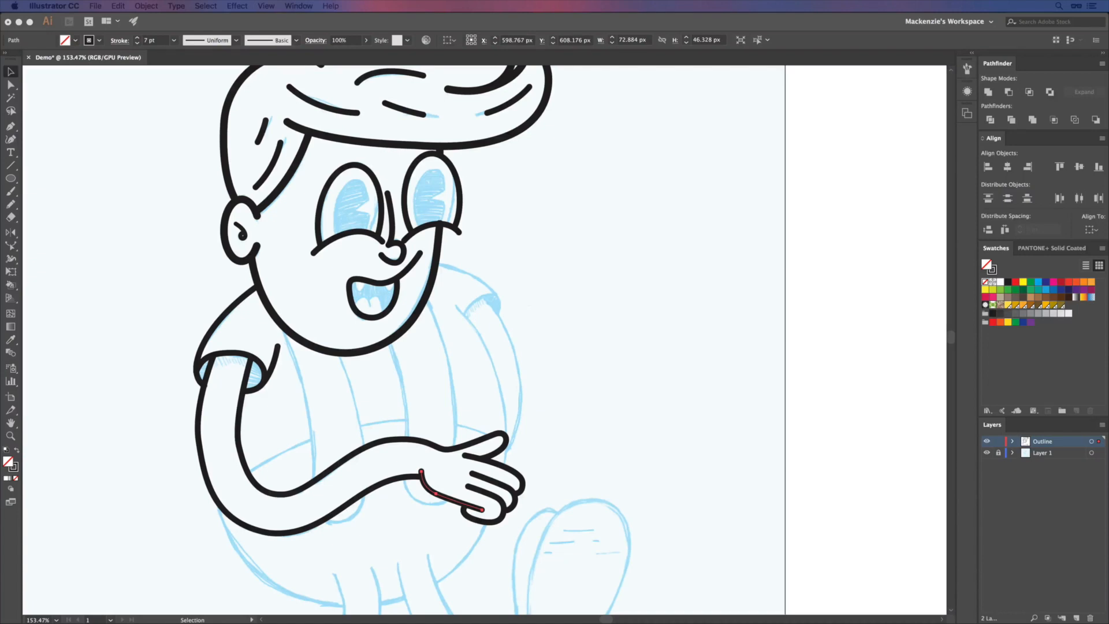
# Trace the leftmost suspender line from the jaw down to the top of the forearm.
pyautogui.press('p')
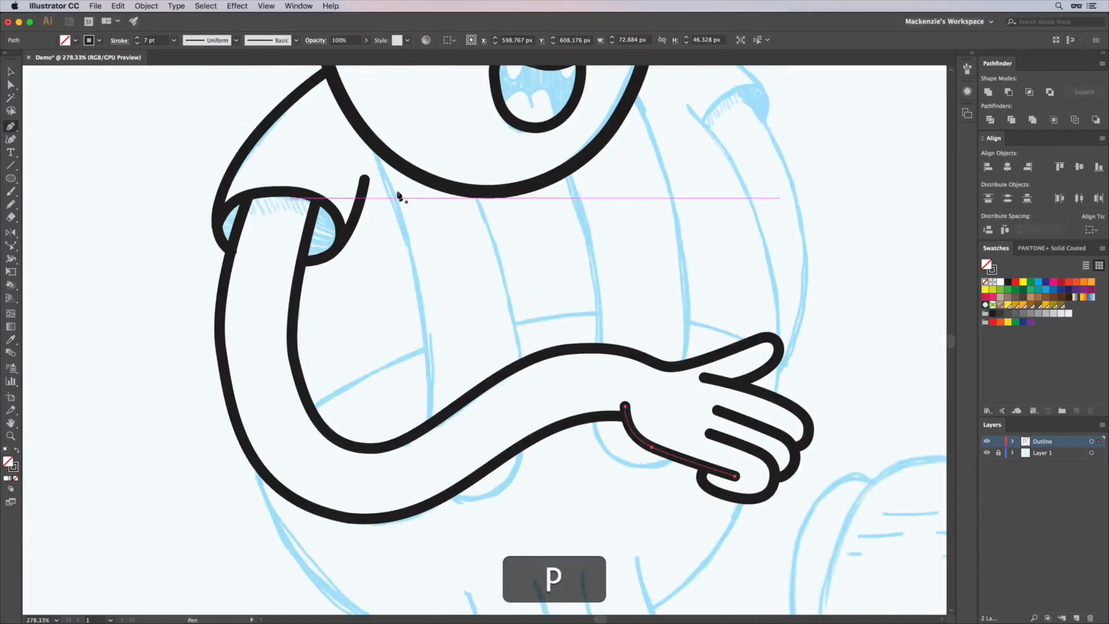
pyautogui.click(371, 140)
pyautogui.moveTo(425, 317)
pyautogui.mouseDown()
pyautogui.moveTo(441, 446)
pyautogui.moveTo(435, 387)
pyautogui.mouseUp()
pyautogui.click(428, 426)
pyautogui.press('super+shift+a')
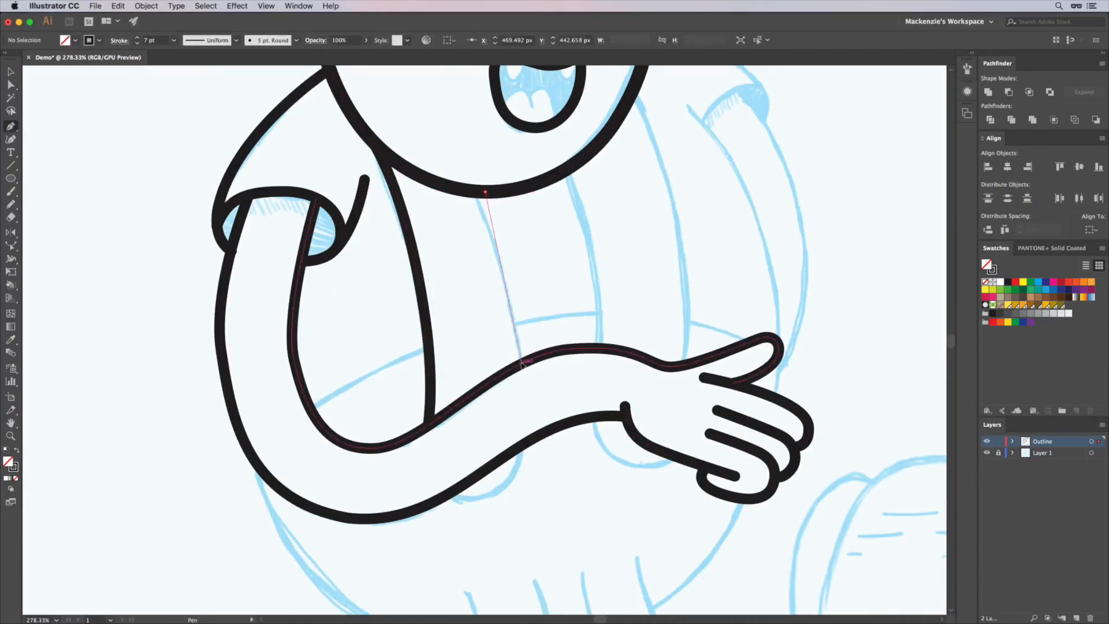
# Trace the remaining three suspender lines on the torso, continuing them below the forearm where the sketch shows the rounded ends.
pyautogui.press('p')
pyautogui.click(442, 291)
pyautogui.click(474, 465)
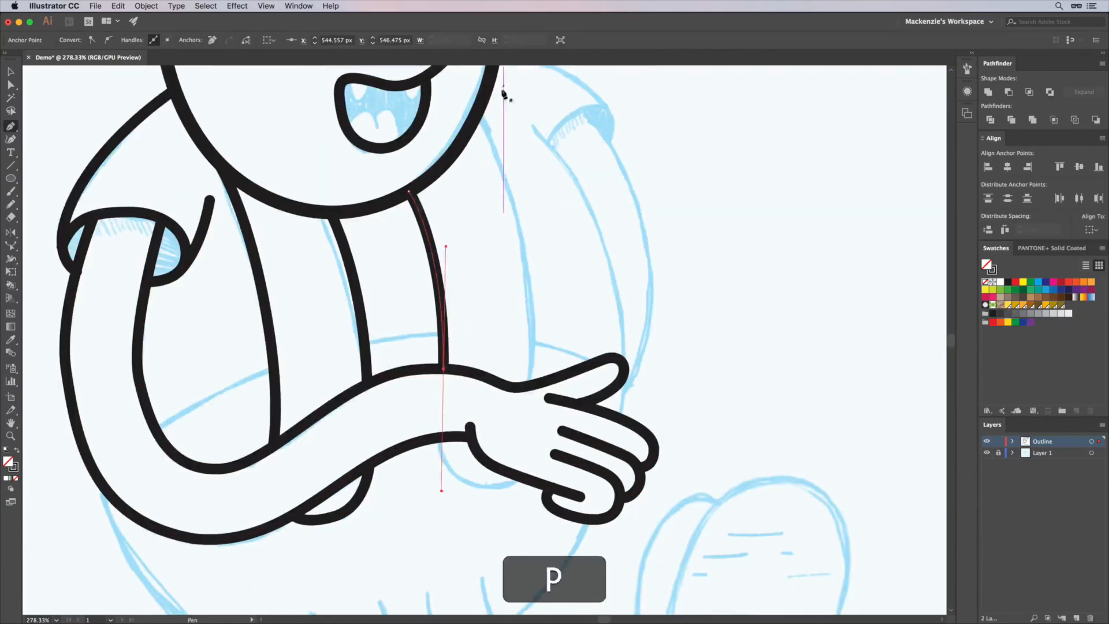
pyautogui.click(533, 389)
pyautogui.moveTo(528, 156); pyautogui.dragTo(526, 257)
pyautogui.press('v')
pyautogui.press('p')
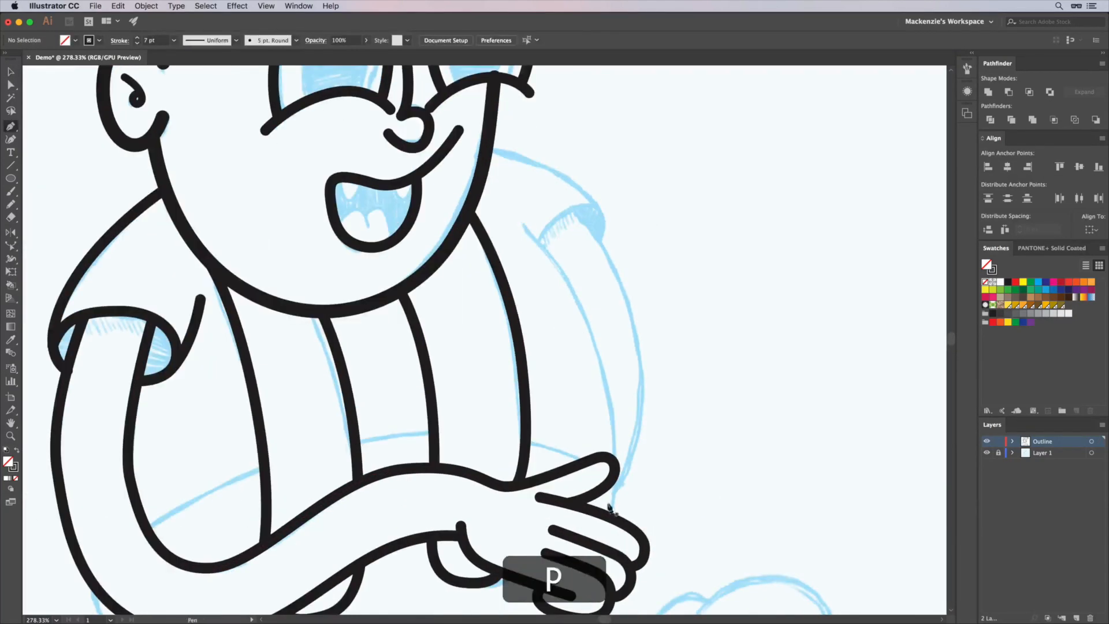
# Trace the inner line of the far arm from the sleeve down to the hand and refine its curve.
pyautogui.click(615, 518)
pyautogui.moveTo(525, 225); pyautogui.dragTo(421, 113)
pyautogui.press('a')
pyautogui.moveTo(630, 336); pyautogui.dragTo(656, 388)
# Trace the waistband as one curve from the near arm to the thumb, adding anchor points where it crosses the suspender lines.
pyautogui.click(146, 525)
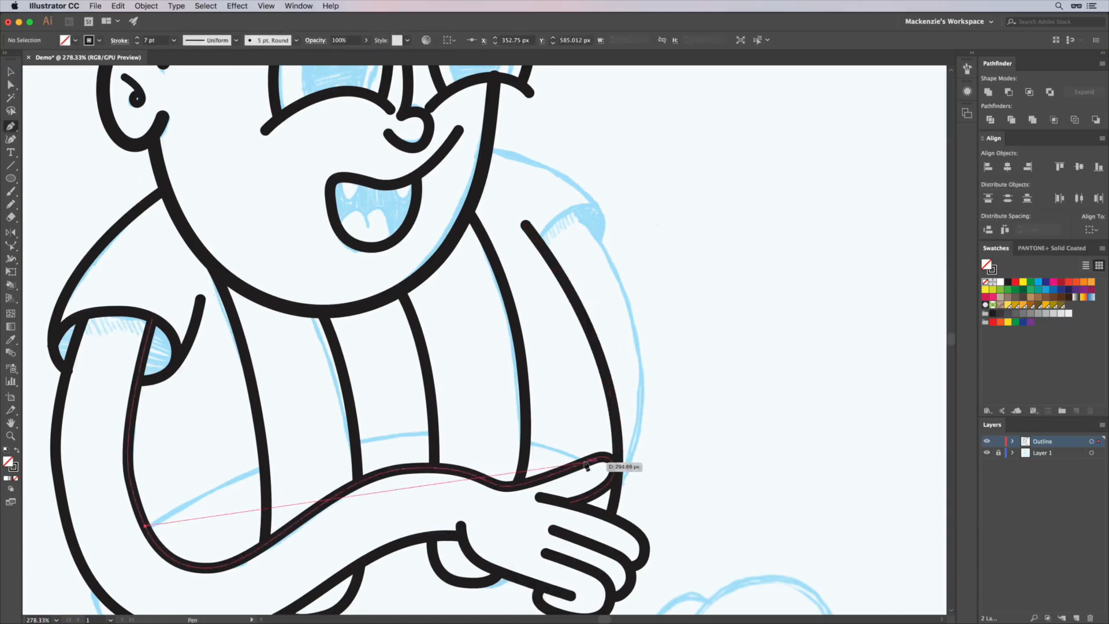
pyautogui.moveTo(584, 462); pyautogui.dragTo(804, 560)
pyautogui.press('super+z')
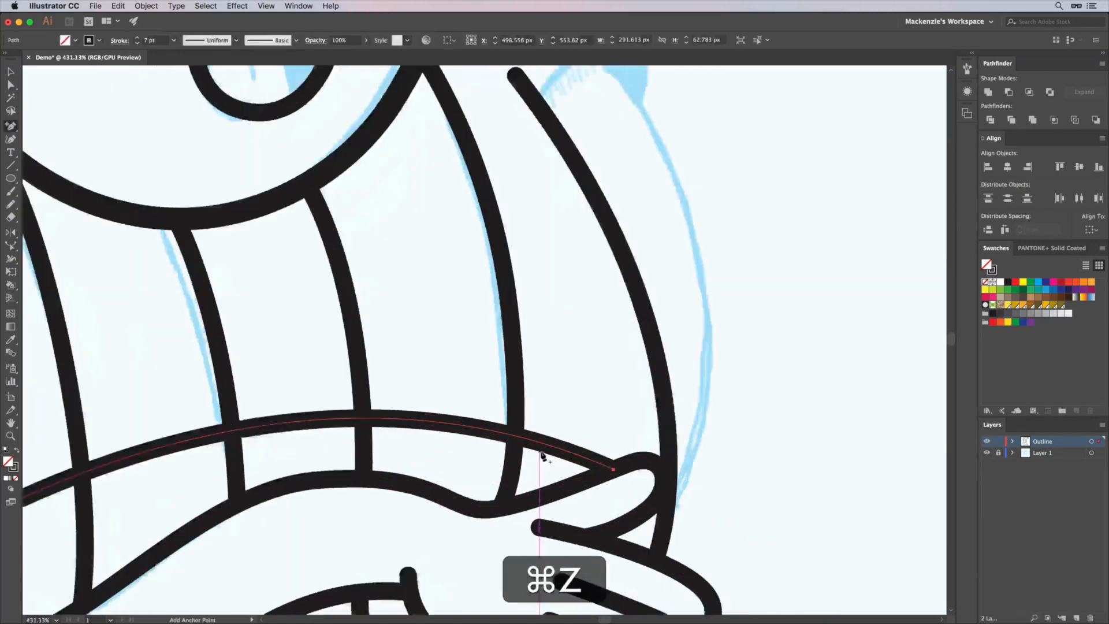
pyautogui.click(288, 431)
pyautogui.press('a')
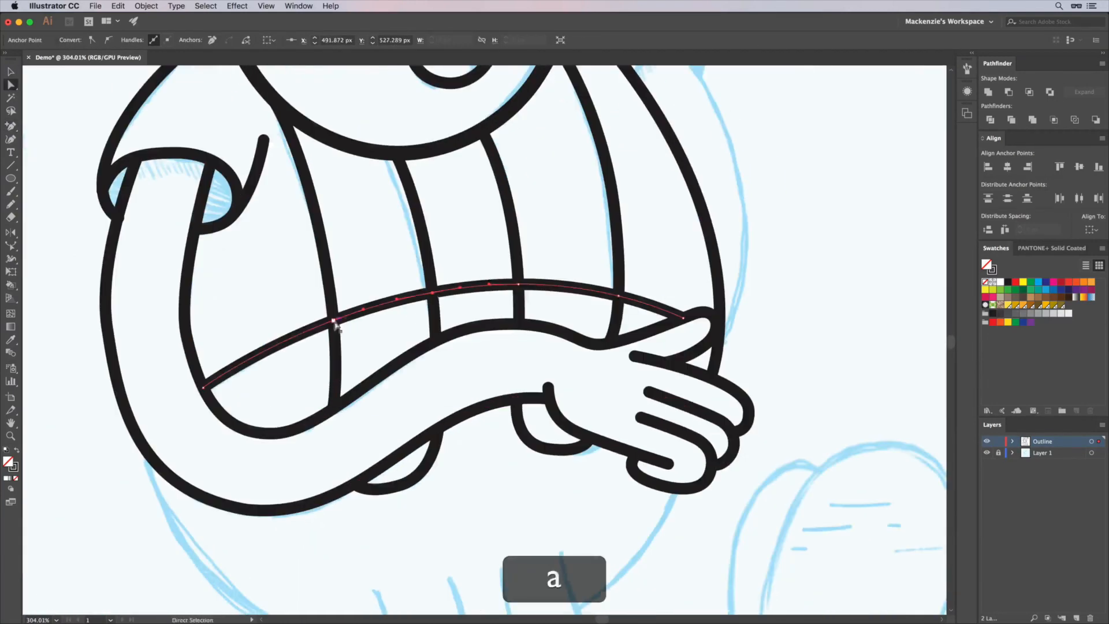
# Select the four waistband anchors at the suspender crossings and cut away the segments running inside the suspenders.
pyautogui.click(333, 319)
pyautogui.keyDown('shift'); pyautogui.click(432, 292); pyautogui.keyUp('shift')
pyautogui.keyDown('shift'); pyautogui.click(518, 283); pyautogui.keyUp('shift')
pyautogui.keyDown('shift'); pyautogui.click(618, 296); pyautogui.keyUp('shift')
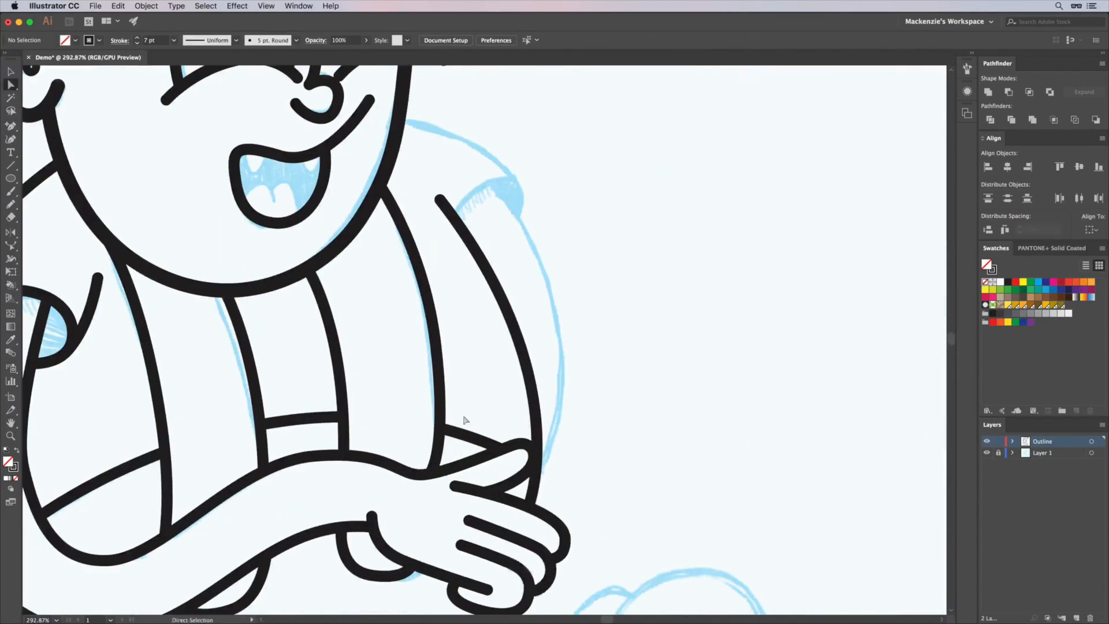
# Trace the far shoulder and sleeve cuff together with the outer line of the far arm.
pyautogui.click(396, 119)
pyautogui.moveTo(517, 219); pyautogui.dragTo(482, 285)
pyautogui.press('p')
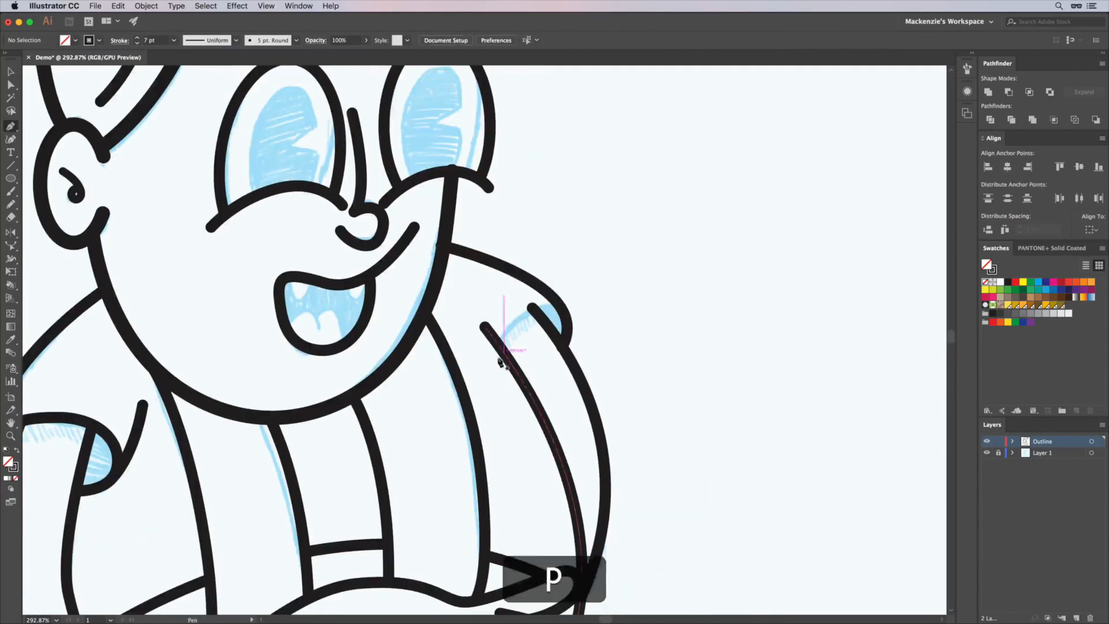
pyautogui.moveTo(606, 301); pyautogui.dragTo(618, 309)
pyautogui.press('a')
# Trace the belly curve from the near forearm under the torso and up to the hand.
pyautogui.click(634, 258)
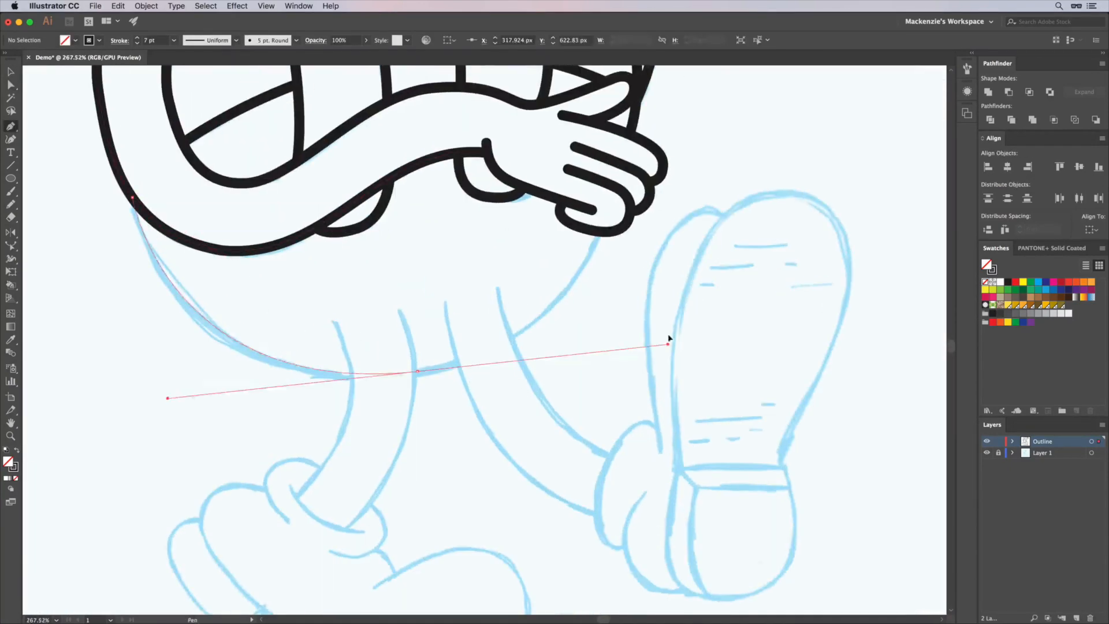
pyautogui.press('super+z')
pyautogui.moveTo(669, 339)
pyautogui.mouseDown()
pyautogui.moveTo(663, 352)
pyautogui.moveTo(545, 354)
pyautogui.moveTo(560, 350)
pyautogui.mouseUp()
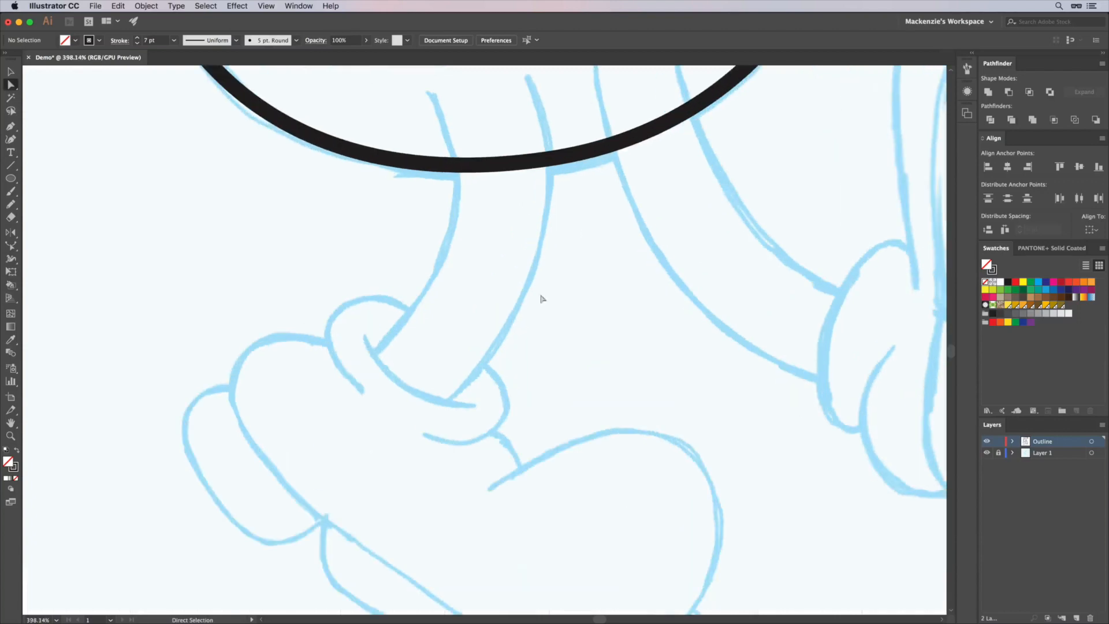
# Trace the short curved ankle opening at the bottom of the standing leg, then deselect it.
pyautogui.press('p')
pyautogui.click(364, 335)
pyautogui.moveTo(409, 385); pyautogui.dragTo(442, 408)
pyautogui.click(477, 405)
pyautogui.press('super+shift+a')
# Trace both side lines of the standing leg from above the belly curve down to the ankle opening.
pyautogui.click(372, 353)
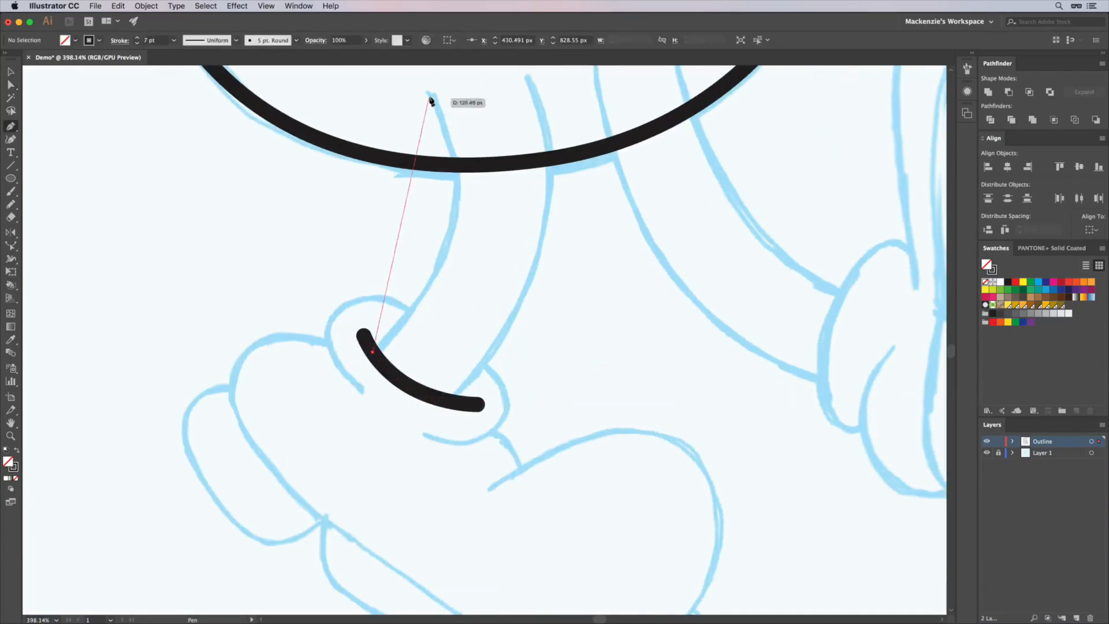
pyautogui.moveTo(431, 99); pyautogui.dragTo(486, 372)
pyautogui.moveTo(487, 366); pyautogui.dragTo(404, 161)
pyautogui.press('a')
pyautogui.moveTo(532, 470); pyautogui.dragTo(516, 444)
# Trace the lower roll of the standing leg's ankle cuff and adjust its curve.
pyautogui.press('p')
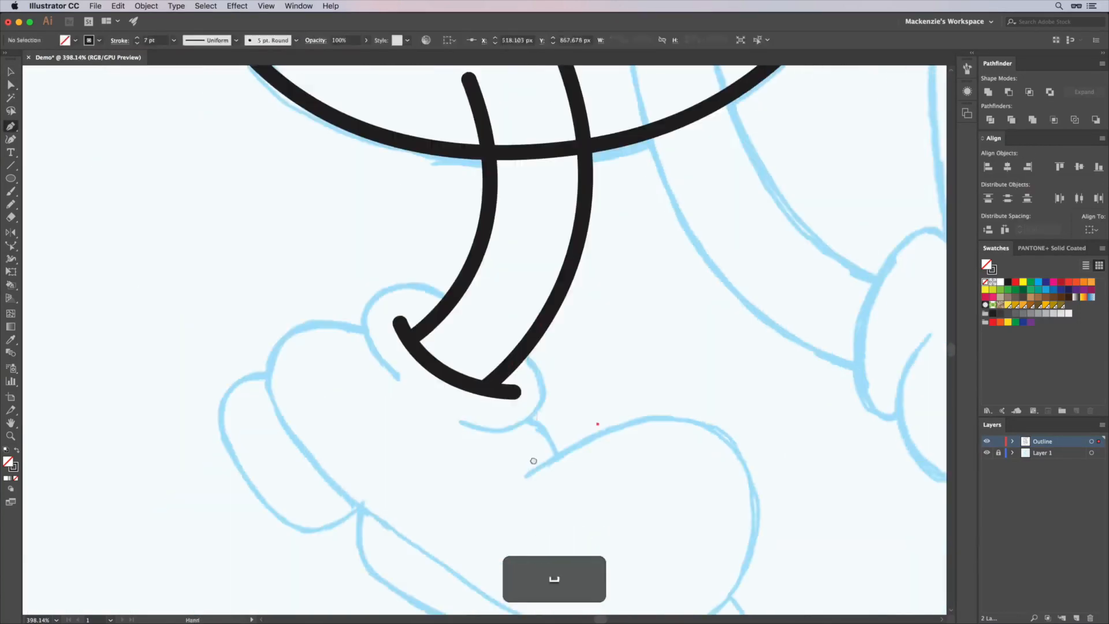
pyautogui.click(479, 446)
pyautogui.press('a')
pyautogui.moveTo(523, 424); pyautogui.dragTo(532, 422)
pyautogui.press('super+shift+a')
# Trace the upper loop of the standing leg's ankle cuff, then deselect it.
pyautogui.press('p')
pyautogui.click(448, 297)
pyautogui.moveTo(376, 300); pyautogui.dragTo(345, 322)
pyautogui.click(384, 376)
pyautogui.press('super+shift+a')
# Trace the standing shoe's body from the ankle cuff around the heel, along the sole edge and back over the toe.
pyautogui.click(414, 245)
pyautogui.moveTo(336, 256); pyautogui.dragTo(302, 283)
pyautogui.scroll(-4, 324, 277)
pyautogui.moveTo(428, 291); pyautogui.dragTo(507, 371)
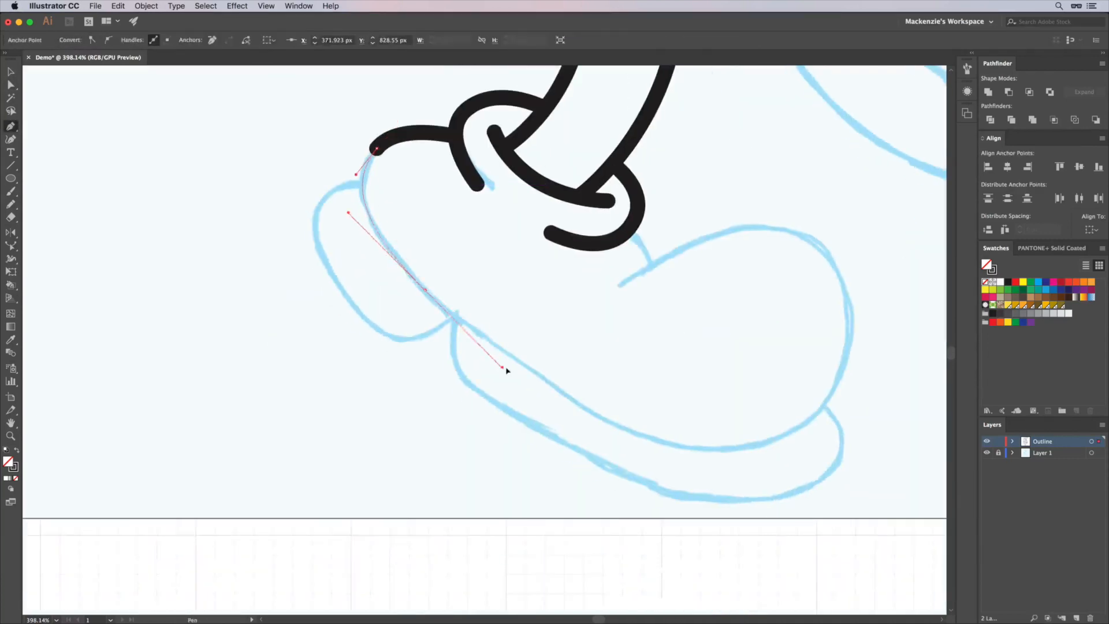
pyautogui.moveTo(700, 445); pyautogui.dragTo(793, 458)
pyautogui.moveTo(843, 285); pyautogui.dragTo(803, 184)
pyautogui.moveTo(619, 285); pyautogui.dragTo(543, 345)
pyautogui.press('super+shift+a')
# Trace the short line joining the ankle cuff to the standing shoe's toe cap.
pyautogui.click(630, 226)
pyautogui.moveTo(646, 262); pyautogui.dragTo(645, 283)
pyautogui.press('super+shift+a')
# Trace the heel block and the front sole beneath the standing shoe, then deselect them.
pyautogui.click(359, 181)
pyautogui.moveTo(314, 230); pyautogui.dragTo(331, 277)
pyautogui.moveTo(399, 340)
pyautogui.mouseDown()
pyautogui.moveTo(445, 339)
pyautogui.moveTo(424, 339)
pyautogui.mouseUp()
pyautogui.click(455, 314)
pyautogui.moveTo(537, 403); pyautogui.dragTo(608, 436)
pyautogui.moveTo(763, 431); pyautogui.dragTo(801, 411)
pyautogui.click(777, 353)
pyautogui.press('super+shift+a')
# Trace the lower and upper side lines of the raised leg from inside the belly curve down to its ankle cuff.
pyautogui.press('super+minus')
pyautogui.press('super+minus')
pyautogui.press('super+minus')
pyautogui.press('super+minus')
pyautogui.moveTo(518, 376); pyautogui.dragTo(273, 448)
pyautogui.press('super+equal')
pyautogui.press('super+equal')
pyautogui.press('super+equal')
pyautogui.moveTo(527, 371); pyautogui.dragTo(363, 323)
pyautogui.click(224, 179)
pyautogui.moveTo(398, 417); pyautogui.dragTo(557, 463)
pyautogui.press('super+shift+a')
pyautogui.click(288, 162)
pyautogui.moveTo(414, 352); pyautogui.dragTo(543, 402)
pyautogui.press('super+shift+a')
# Trace the curved side of the raised shoe's heel from the ankle down toward the sole.
pyautogui.click(452, 392)
pyautogui.moveTo(433, 475); pyautogui.dragTo(458, 509)
pyautogui.moveTo(491, 499); pyautogui.dragTo(503, 493)
pyautogui.press('super+z')
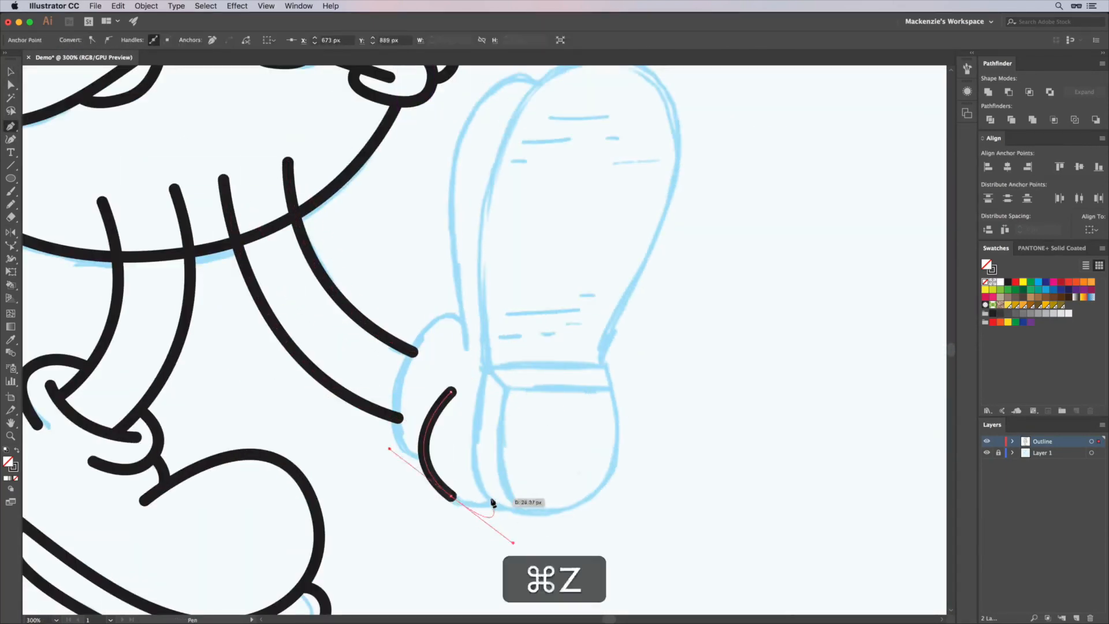
pyautogui.press('v')
pyautogui.click(500, 524)
# Trace the rounded ankle cuff of the raised leg, then deselect it.
pyautogui.moveTo(401, 376); pyautogui.dragTo(418, 314)
pyautogui.moveTo(462, 321)
pyautogui.mouseDown()
pyautogui.moveTo(475, 336)
pyautogui.moveTo(386, 349)
pyautogui.mouseUp()
pyautogui.press('super+shift+a')
# Trace the raised shoe's complete sole outline around the heel, up over the toe and back down to the starting point.
pyautogui.click(385, 349)
pyautogui.moveTo(380, 461); pyautogui.dragTo(395, 489)
pyautogui.moveTo(483, 486); pyautogui.dragTo(520, 460)
pyautogui.moveTo(507, 347); pyautogui.dragTo(483, 250)
pyautogui.click(508, 347)
pyautogui.moveTo(418, 431); pyautogui.dragTo(435, 389)
pyautogui.moveTo(363, 264); pyautogui.dragTo(265, 265)
pyautogui.moveTo(238, 448); pyautogui.dragTo(238, 530)
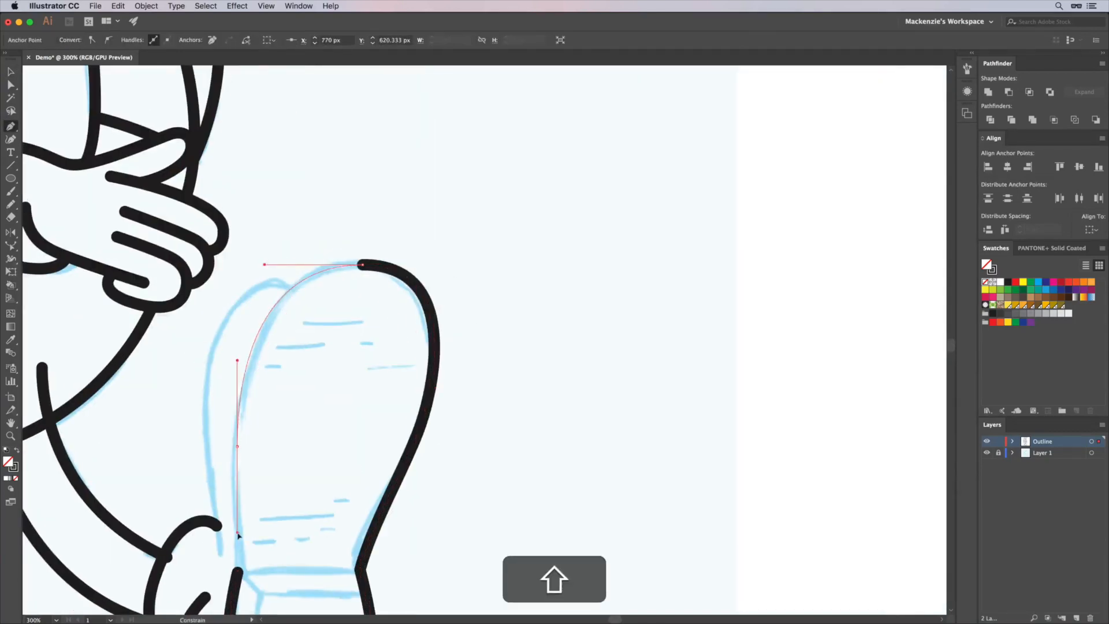
pyautogui.click(298, 480)
# Trace the straight line separating the heel from the raised sole and the heel's inner side edge.
pyautogui.click(299, 481)
pyautogui.click(421, 479)
pyautogui.press('p')
pyautogui.click(299, 481)
pyautogui.click(317, 503)
pyautogui.moveTo(403, 472); pyautogui.dragTo(426, 488)
pyautogui.press('v')
# Trace the second straight line across the raised shoe's heel, parallel to the first.
pyautogui.click(384, 349)
pyautogui.click(487, 347)
pyautogui.press('v')
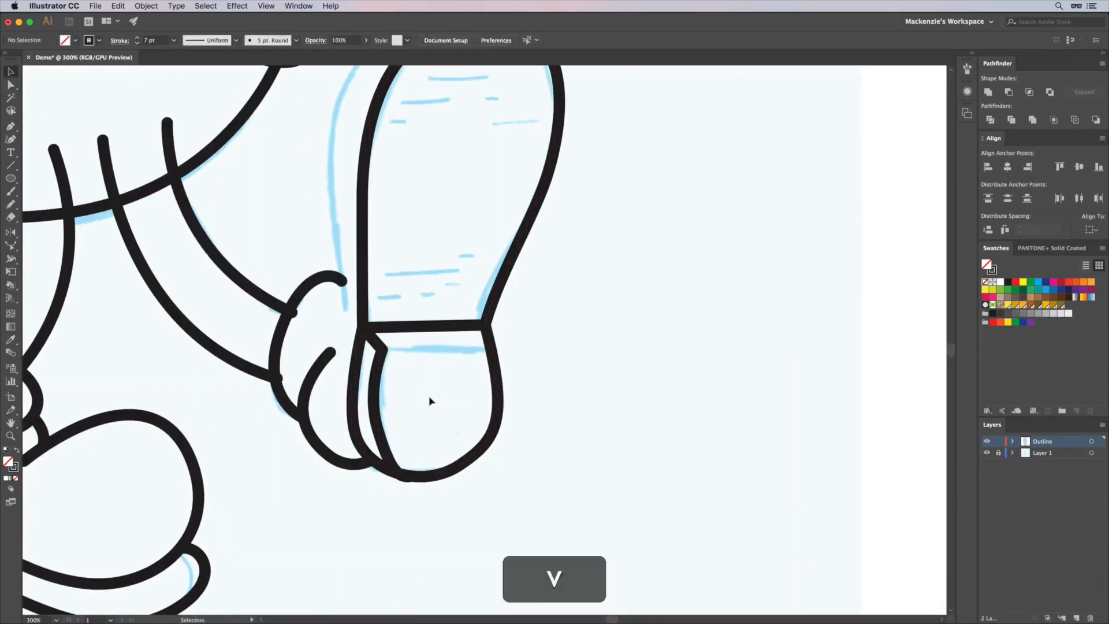
pyautogui.press('a')
# Trace the side of the raised shoe behind its sole from the ankle cuff up to the toe, then deselect it.
pyautogui.press('p')
pyautogui.click(431, 433)
pyautogui.moveTo(414, 280)
pyautogui.mouseDown()
pyautogui.moveTo(416, 192)
pyautogui.moveTo(477, 101)
pyautogui.mouseUp()
pyautogui.click(515, 164)
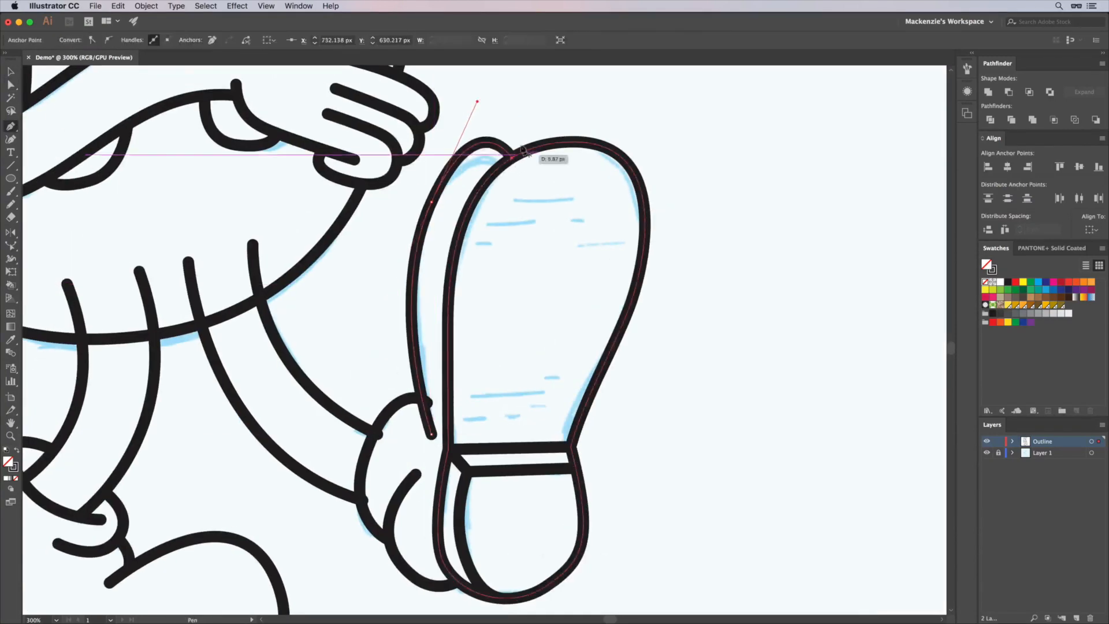
pyautogui.press('super+shift+a')
# Nudge the upper anchors of the raised ankle cuff and the ends of both leg lines into place.
pyautogui.moveTo(489, 313); pyautogui.dragTo(480, 310)
pyautogui.moveTo(458, 291); pyautogui.dragTo(457, 308)
pyautogui.moveTo(400, 366); pyautogui.dragTo(390, 361)
pyautogui.moveTo(375, 483); pyautogui.dragTo(371, 481)
pyautogui.scroll(-5, 375, 481)
# Add anchor points on the belly curve at the four leg-line crossings and delete the segments inside the legs.
pyautogui.press('p')
pyautogui.click(502, 324)
pyautogui.click(445, 350)
pyautogui.click(399, 361)
pyautogui.click(329, 364)
pyautogui.press('BackSpace')
pyautogui.scroll(-5, 559, 378)
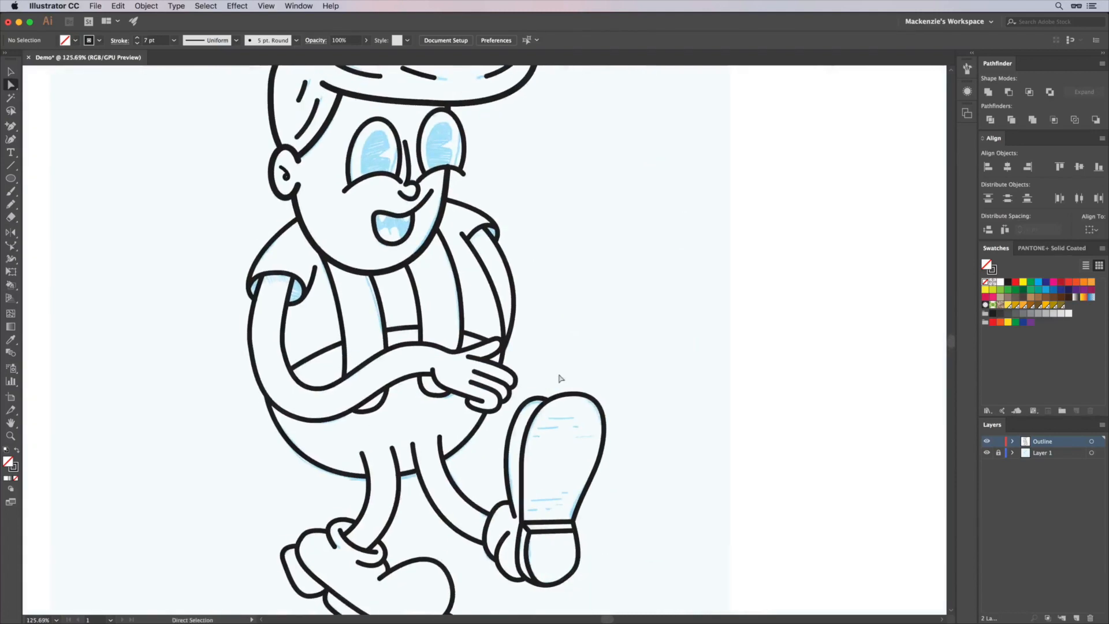
# Trace the two pointed teeth under the upper lip with a 5 pt stroke.
pyautogui.scroll(5, 364, 170)
pyautogui.press('p')
pyautogui.click(417, 332)
pyautogui.moveTo(434, 374); pyautogui.dragTo(445, 375)
pyautogui.click(454, 339)
pyautogui.press('v')
pyautogui.click(460, 304)
pyautogui.press('p')
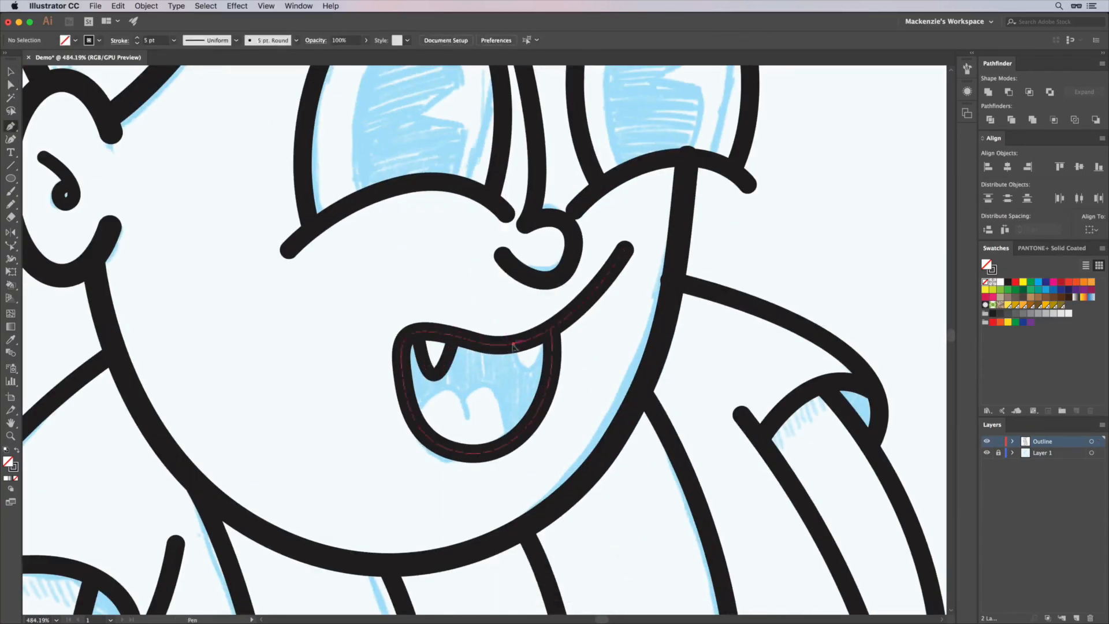
pyautogui.keyDown('super'); pyautogui.click(491, 399); pyautogui.keyUp('super')
# Trace the two rounded humps of the tongue inside the mouth, refine the curve and deselect it.
pyautogui.click(412, 410)
pyautogui.moveTo(466, 420); pyautogui.dragTo(469, 450)
pyautogui.press('super+z')
pyautogui.click(461, 398)
pyautogui.moveTo(500, 407); pyautogui.dragTo(517, 458)
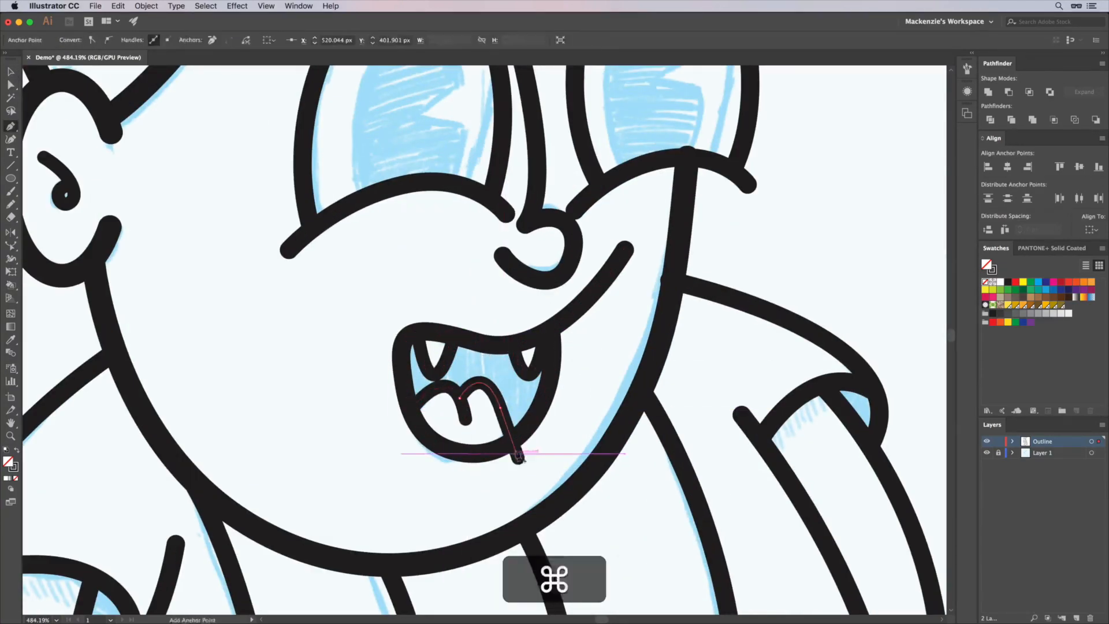
pyautogui.press('a')
pyautogui.moveTo(484, 359); pyautogui.dragTo(487, 367)
pyautogui.press('v')
pyautogui.click(432, 288)
pyautogui.scroll(-8, 431, 288)
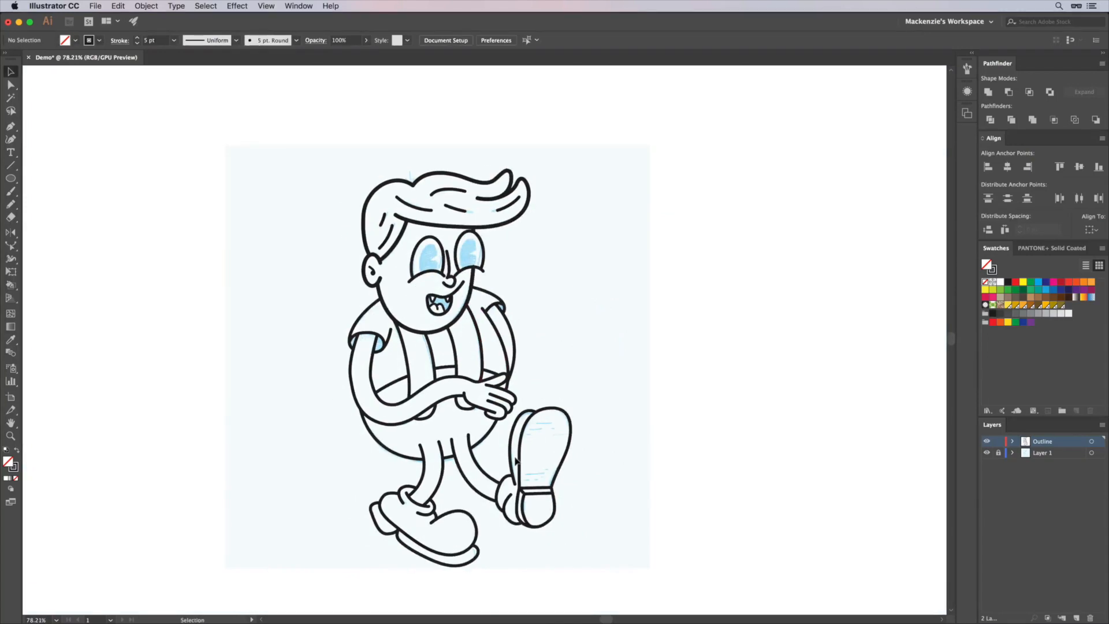
# Choose the Width Tool from its group of stroke-width and distortion tools.
pyautogui.click(15, 233)
pyautogui.click(14, 260)
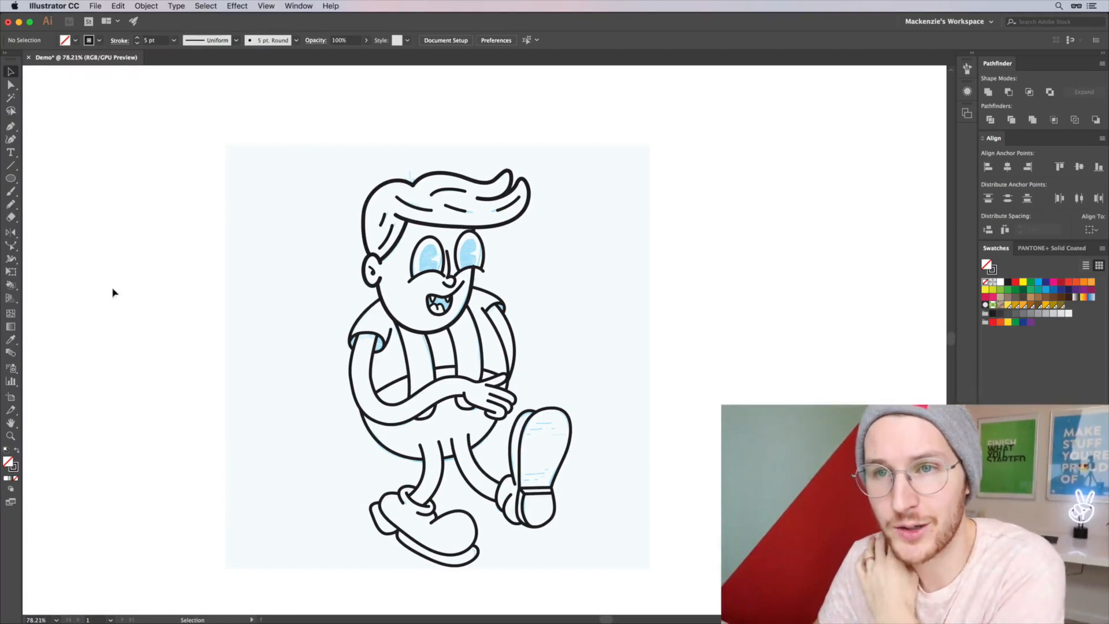
pyautogui.click(13, 261)
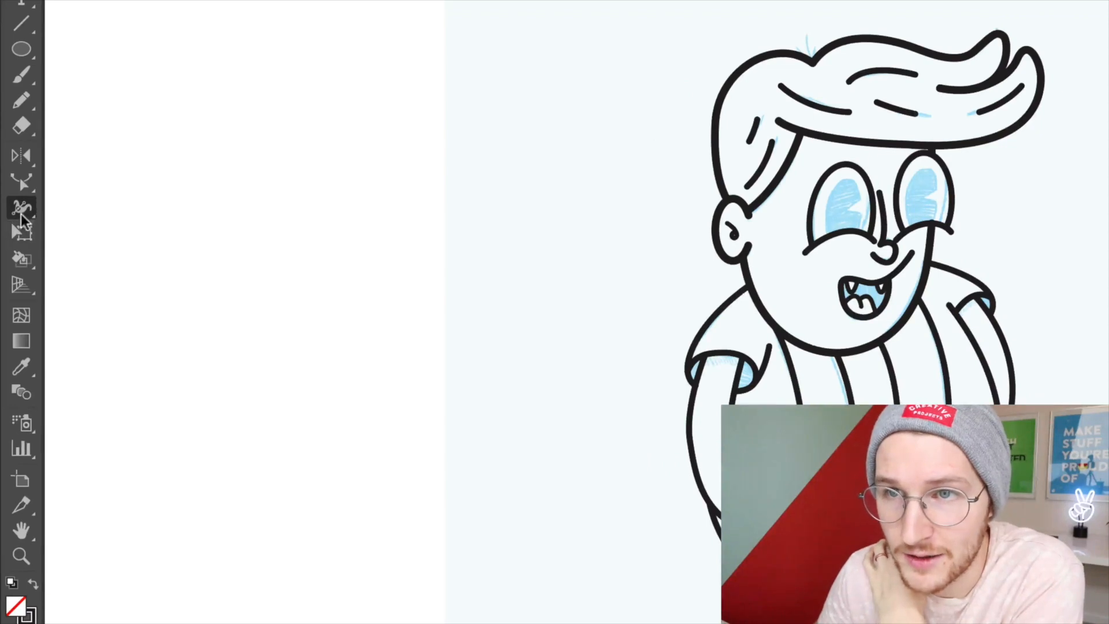
pyautogui.click(23, 207)
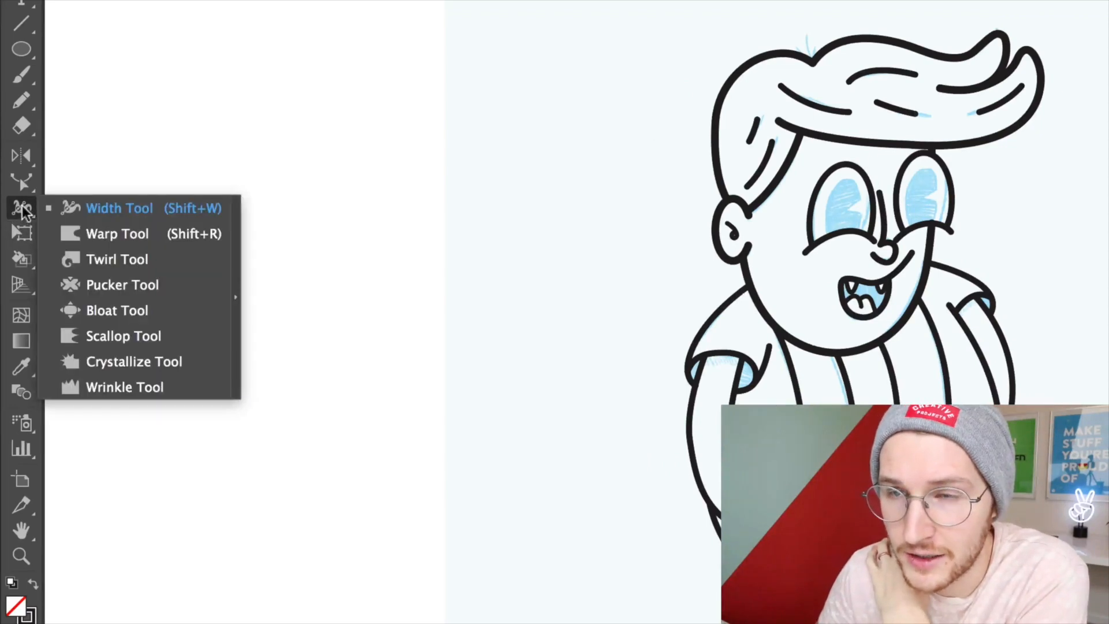
pyautogui.click(164, 209)
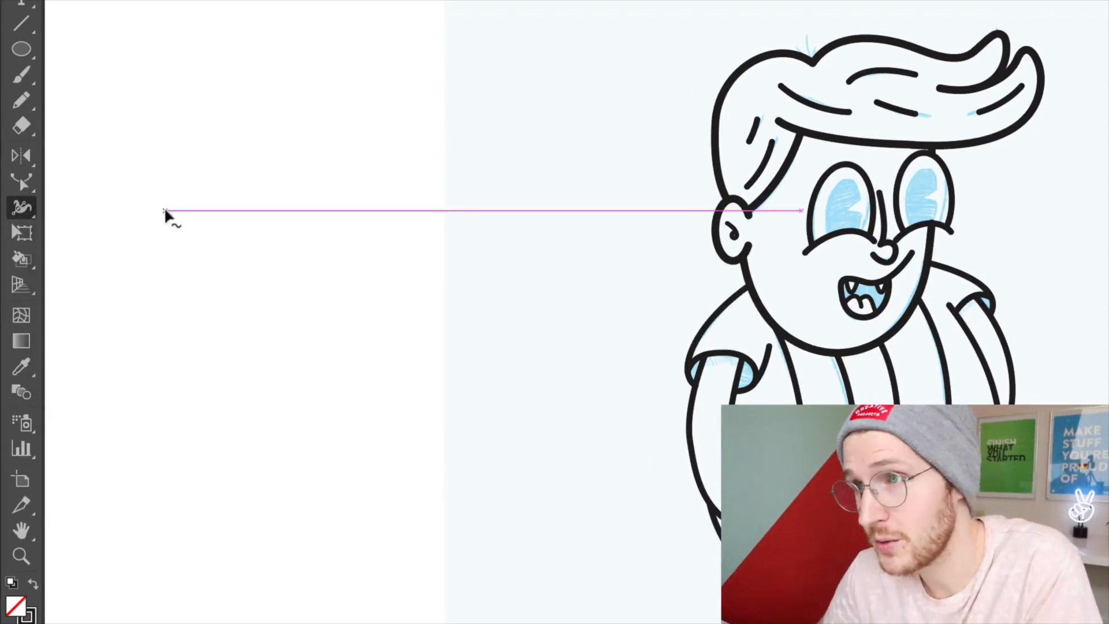
pyautogui.scroll(5, 724, 332)
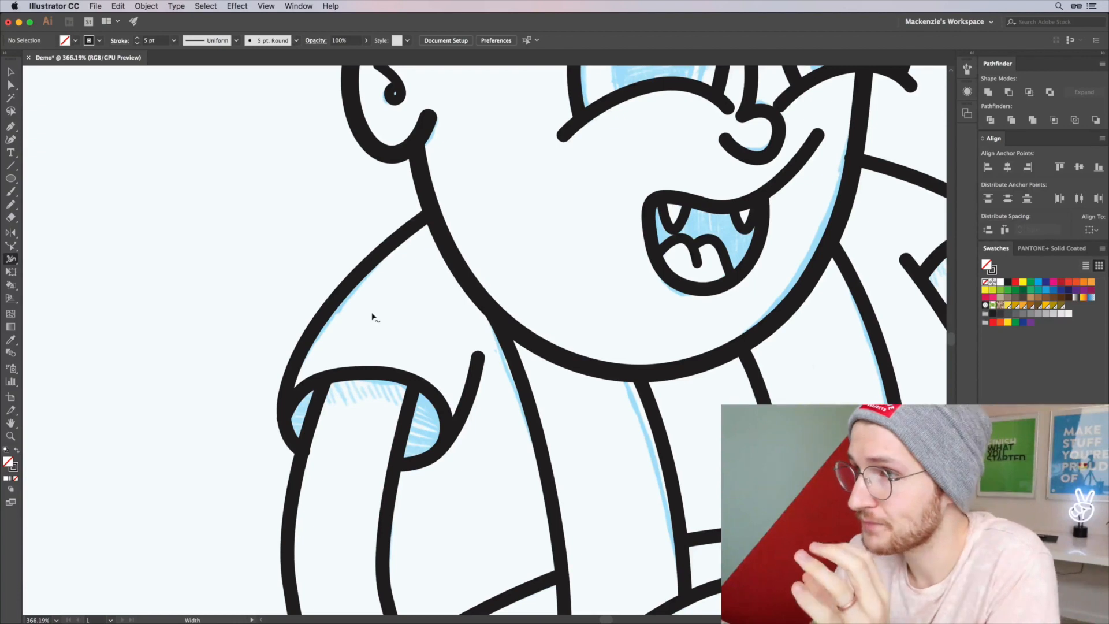
pyautogui.scroll(-5, 372, 316)
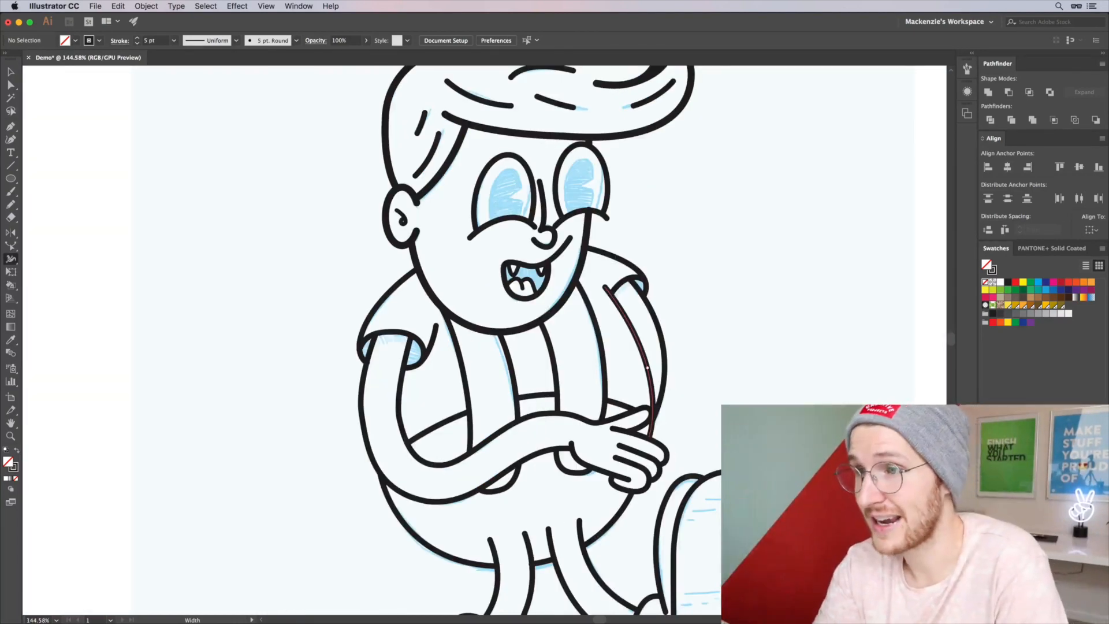
pyautogui.press('super+minus')
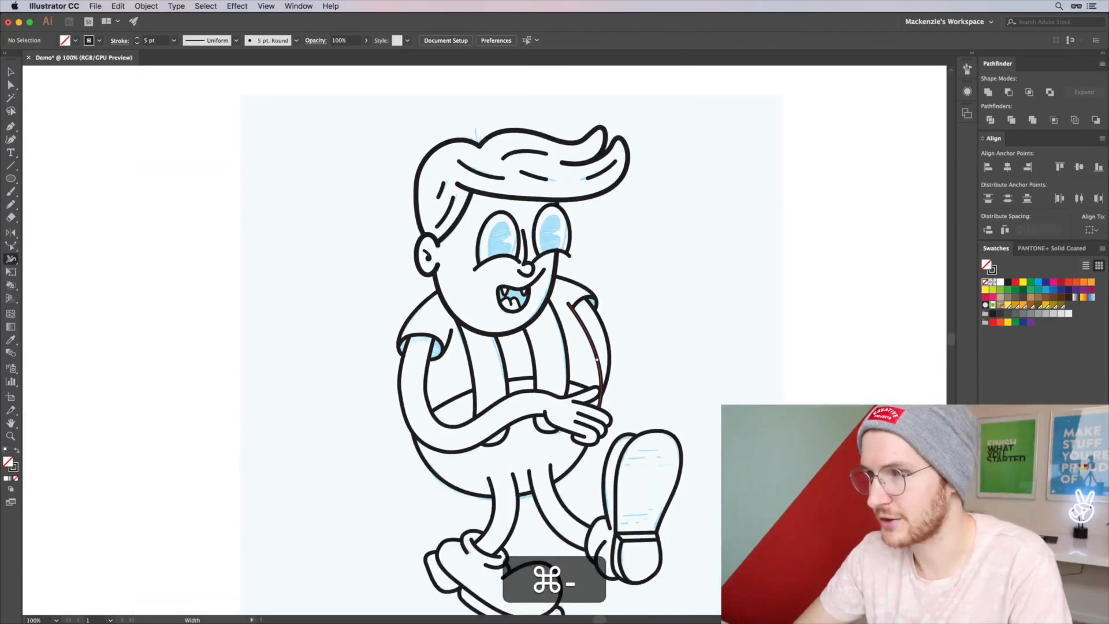
# Select all of the character's paths, set their stroke weight to 7 pt and deselect them.
pyautogui.press('v')
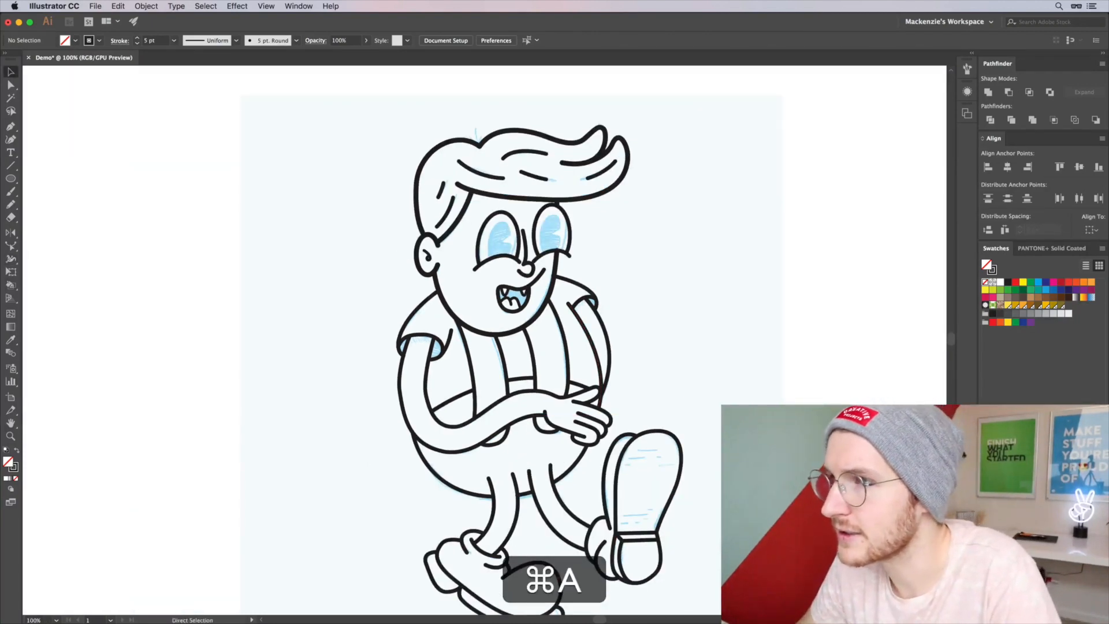
pyautogui.press('super+a')
pyautogui.click(159, 39)
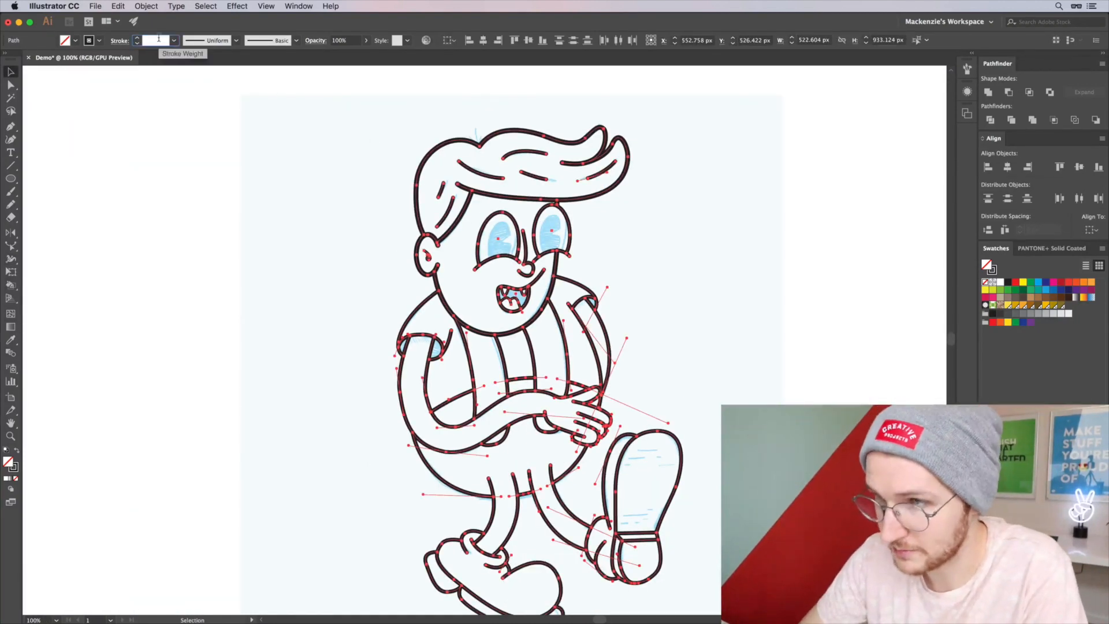
pyautogui.write('8')
pyautogui.press('Return')
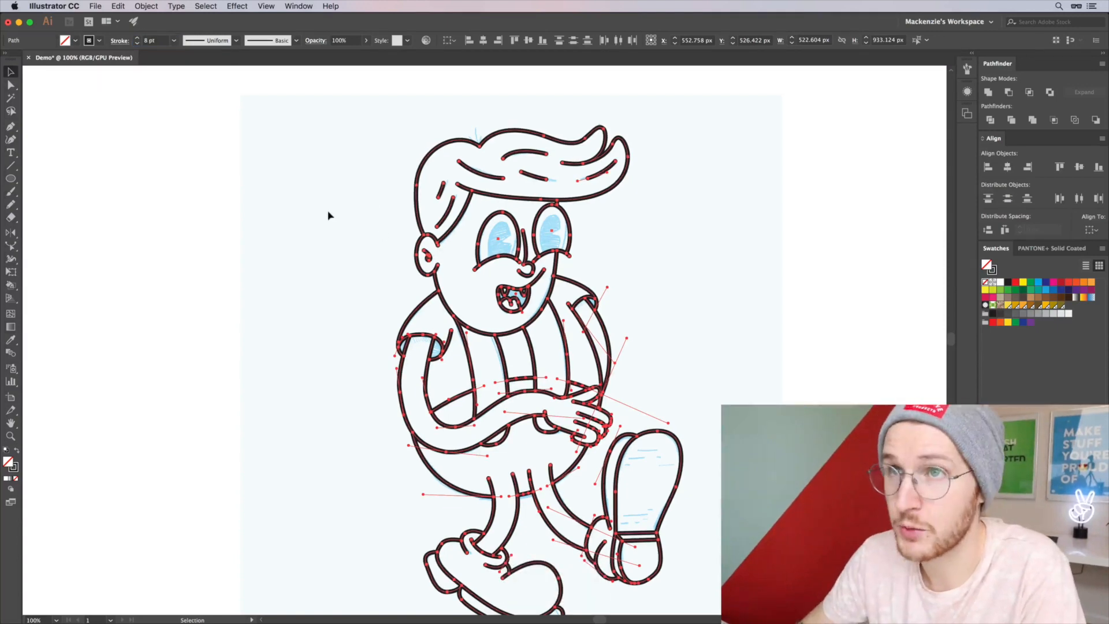
pyautogui.click(137, 43)
pyautogui.click(296, 182)
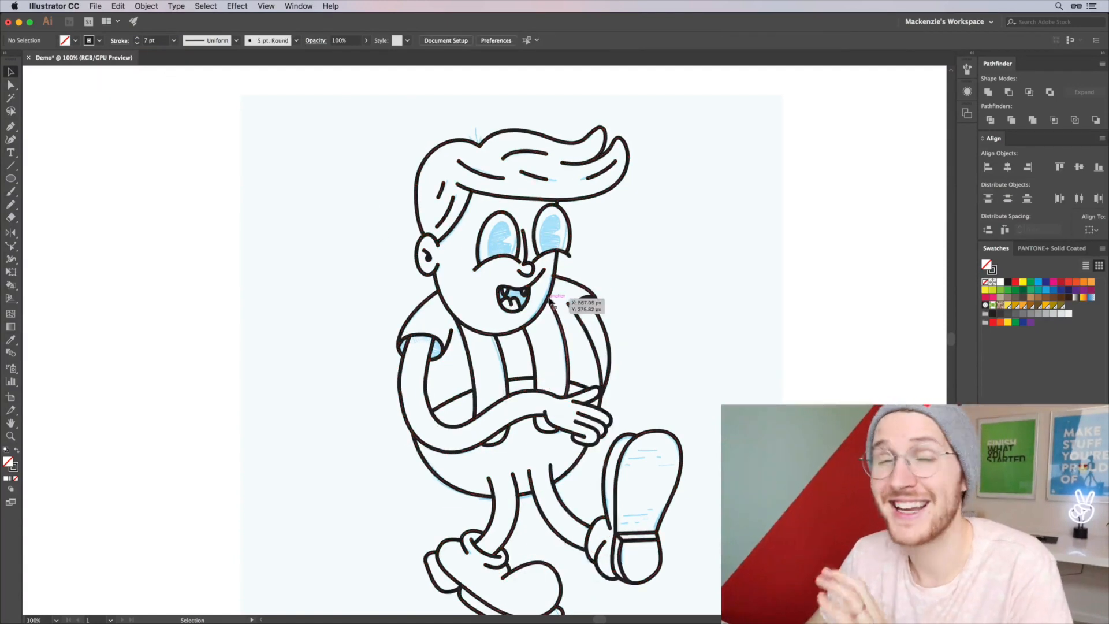
# Try to thicken the middle of the shoulder line above the near sleeve with the Width Tool and undo it.
pyautogui.scroll(4, 681, 301)
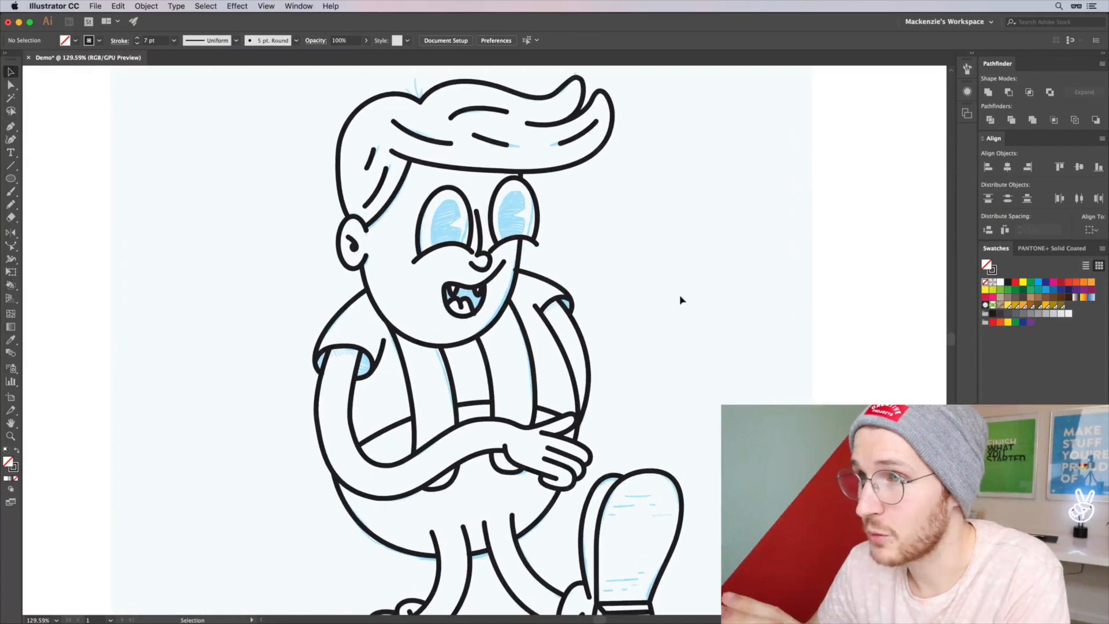
pyautogui.scroll(3, 680, 300)
pyautogui.hscroll(-3, 680, 300)
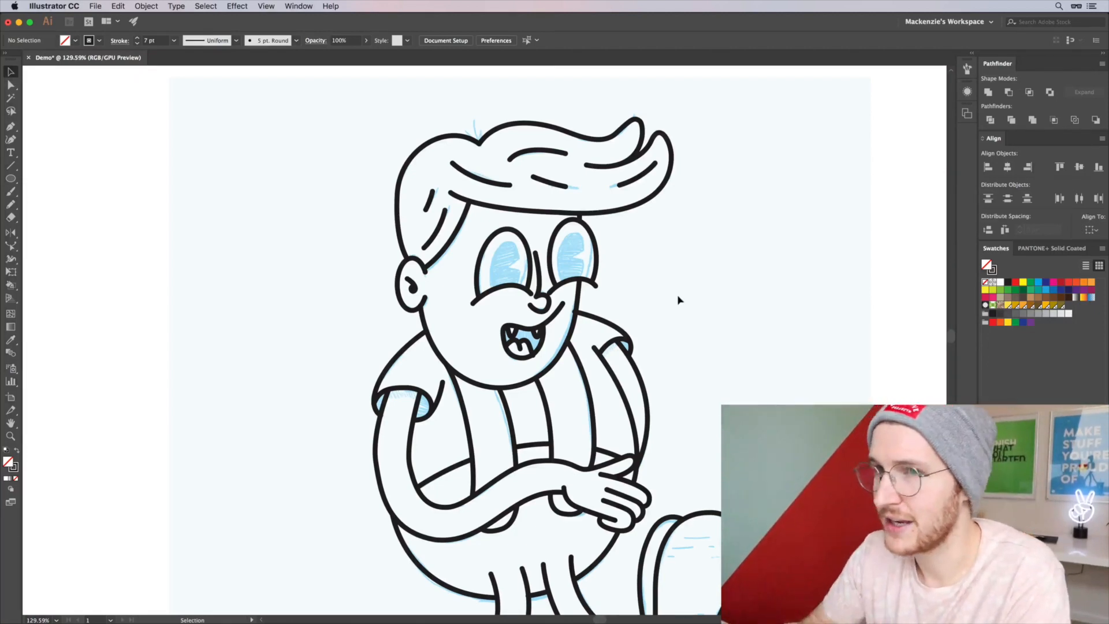
pyautogui.hotkey('shift', 'w')
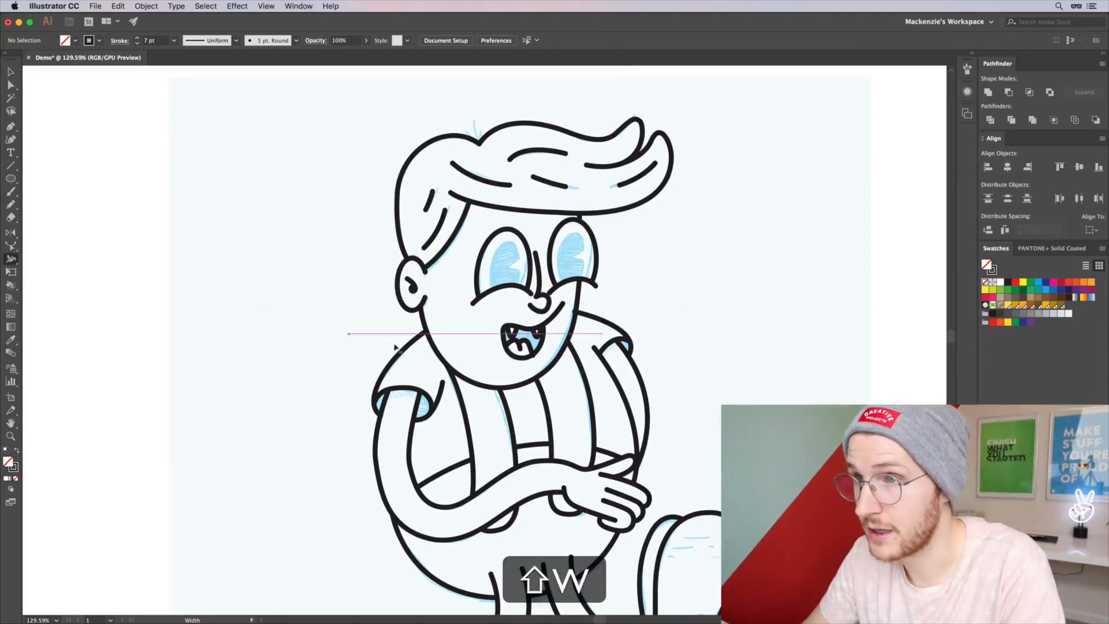
pyautogui.scroll(5, 413, 346)
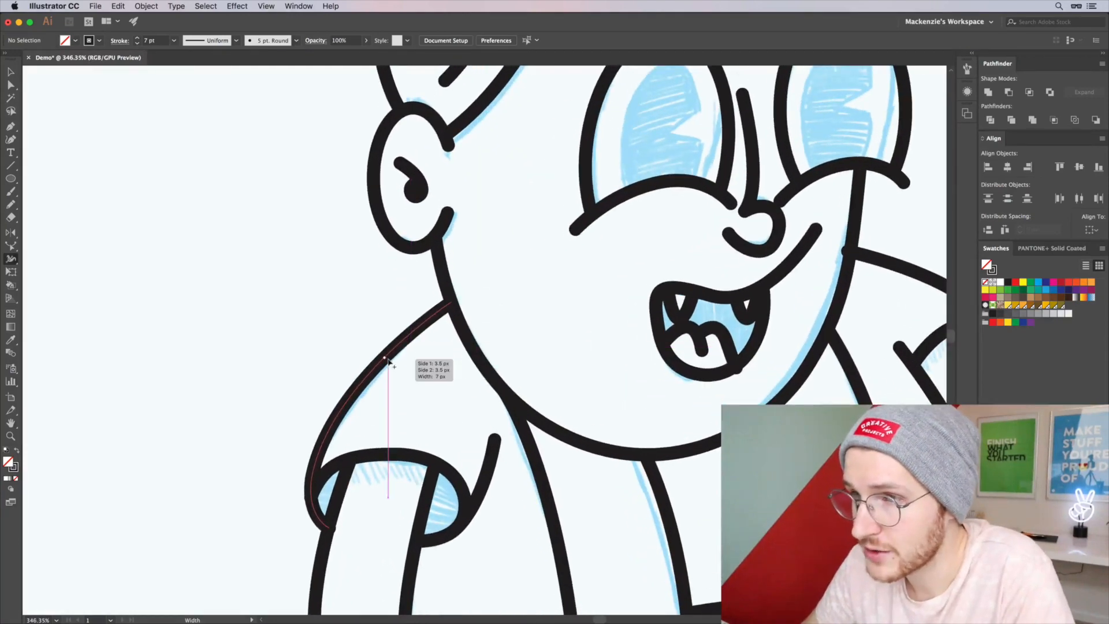
pyautogui.moveTo(388, 361); pyautogui.dragTo(398, 372)
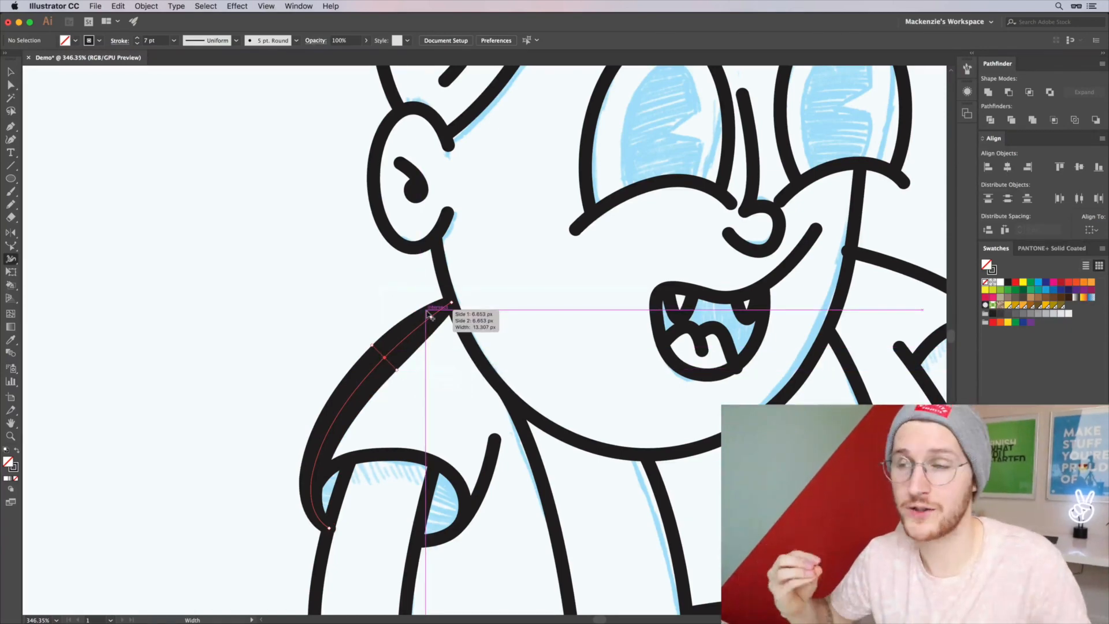
pyautogui.press('super+z')
# Select all of the character's paths, set their stroke weight to 10 pt and deselect them.
pyautogui.scroll(-2, 372, 307)
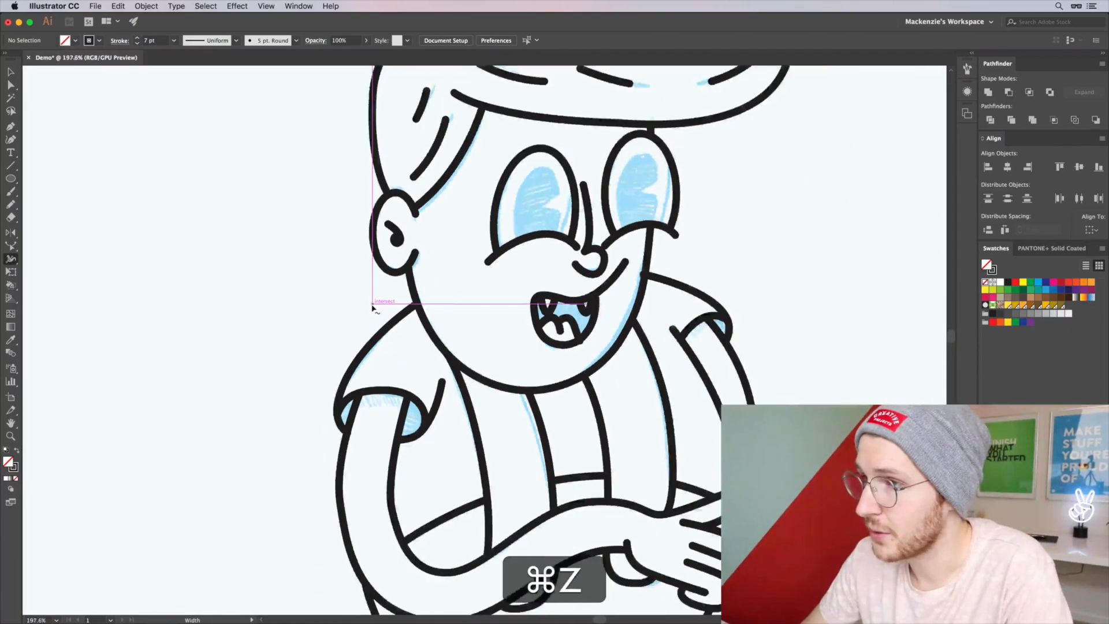
pyautogui.scroll(-2, 372, 308)
pyautogui.press('v')
pyautogui.press('super+a')
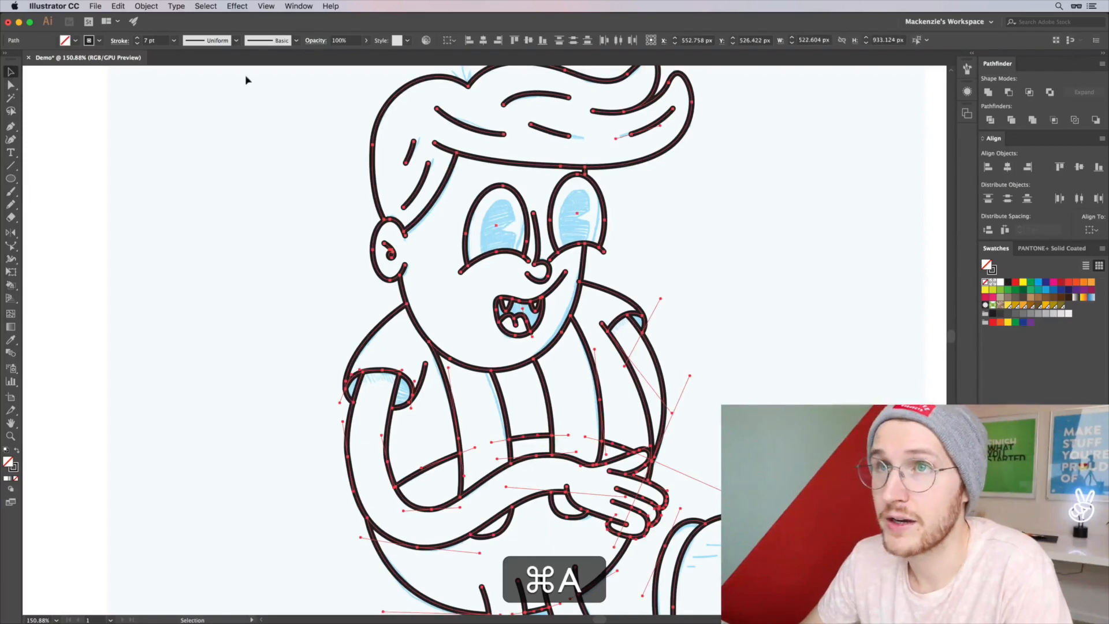
pyautogui.click(138, 38)
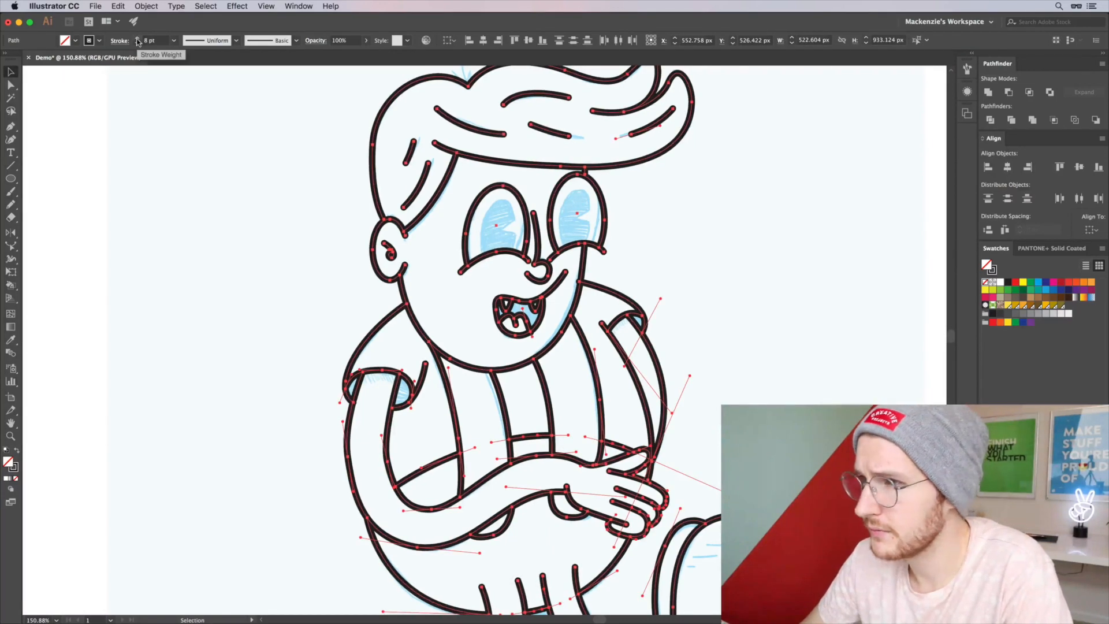
pyautogui.click(138, 39)
pyautogui.click(138, 38)
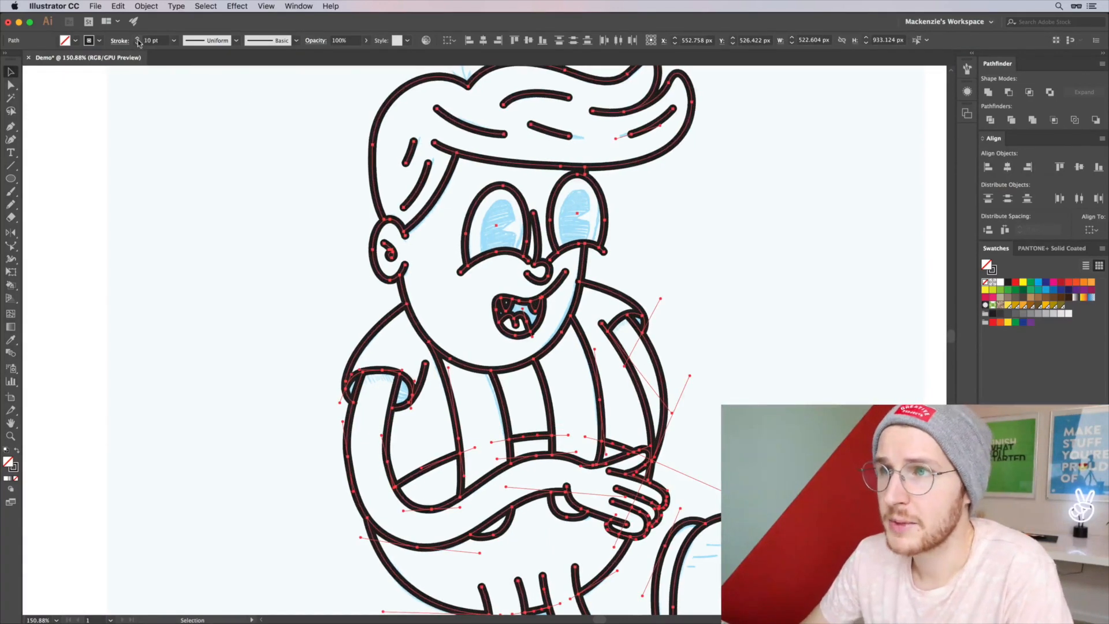
pyautogui.click(677, 240)
# Set the inner hair strands, inner ear, eyes, nose, teeth, tongue, straps, waistband and pocket lines to a 7 pt stroke and deselect them.
pyautogui.scroll(1, 676, 230)
pyautogui.moveTo(672, 208); pyautogui.dragTo(669, 351)
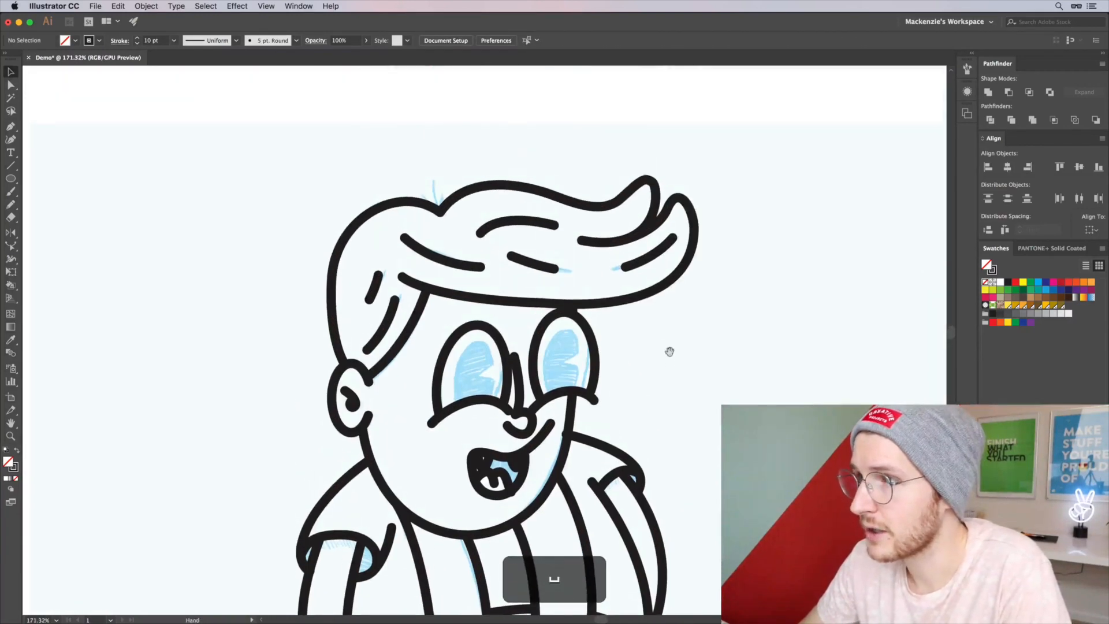
pyautogui.click(639, 260)
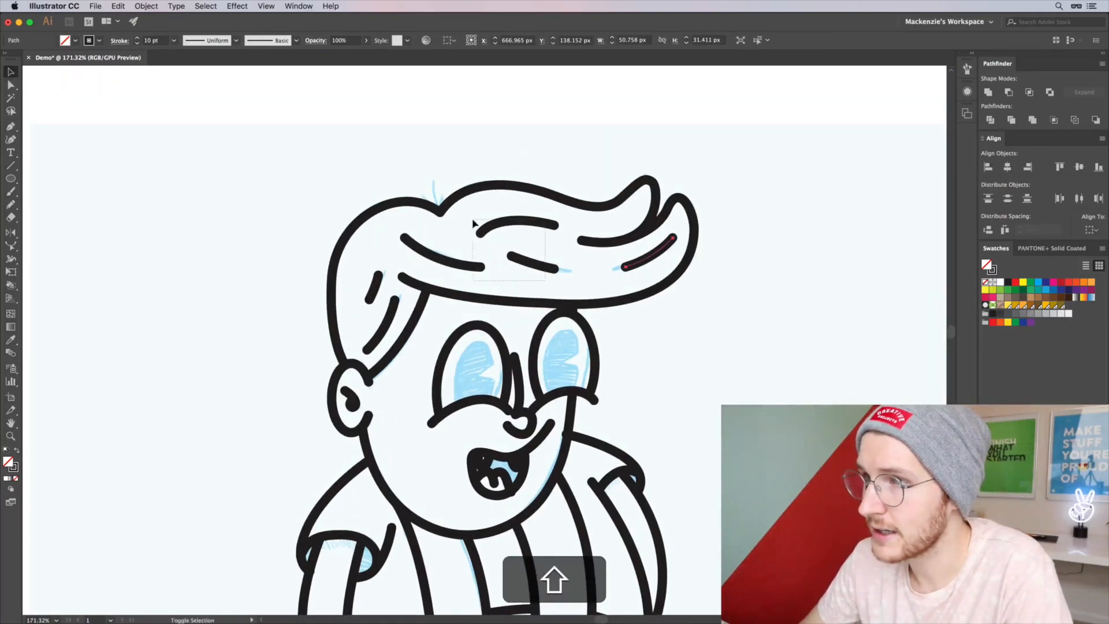
pyautogui.moveTo(472, 224); pyautogui.dragTo(434, 237)
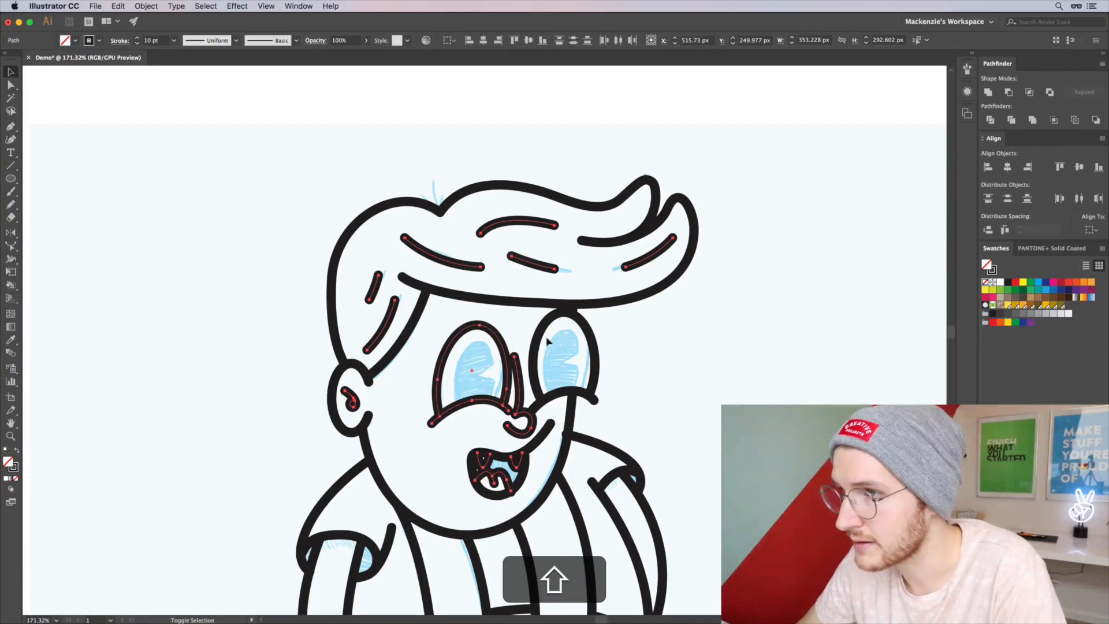
pyautogui.scroll(-5, 562, 394)
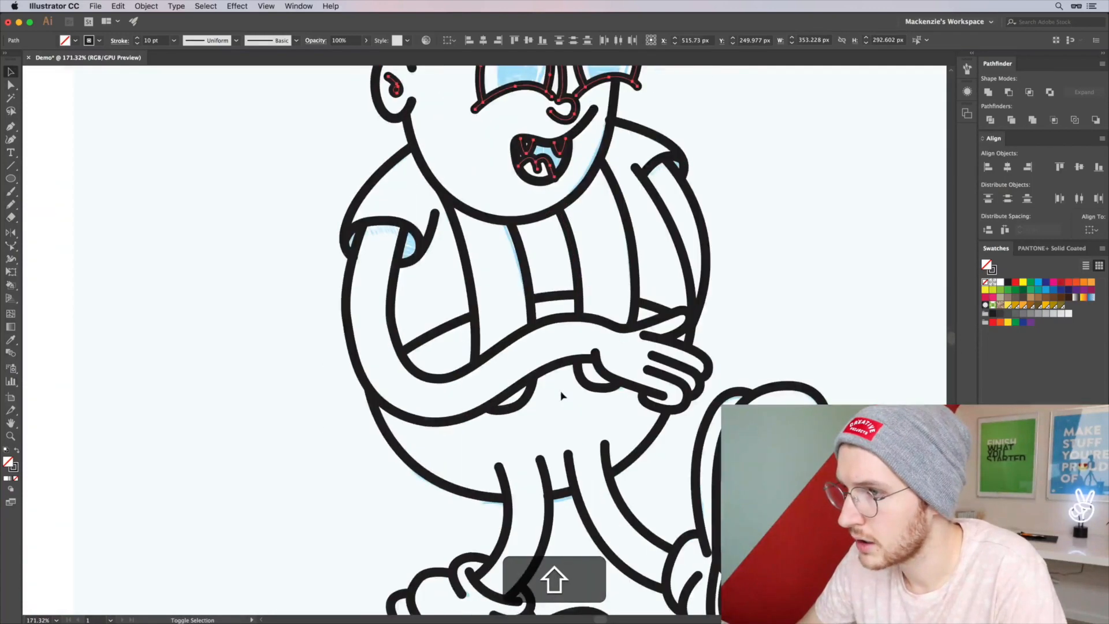
pyautogui.scroll(1, 561, 394)
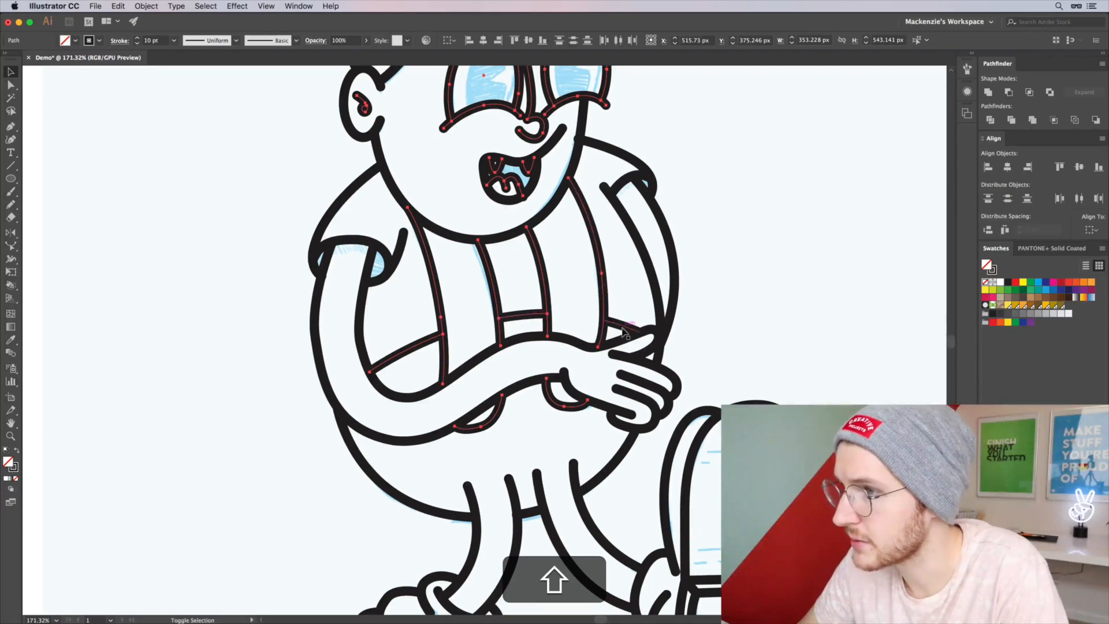
pyautogui.scroll(-5, 629, 377)
pyautogui.scroll(6, 641, 462)
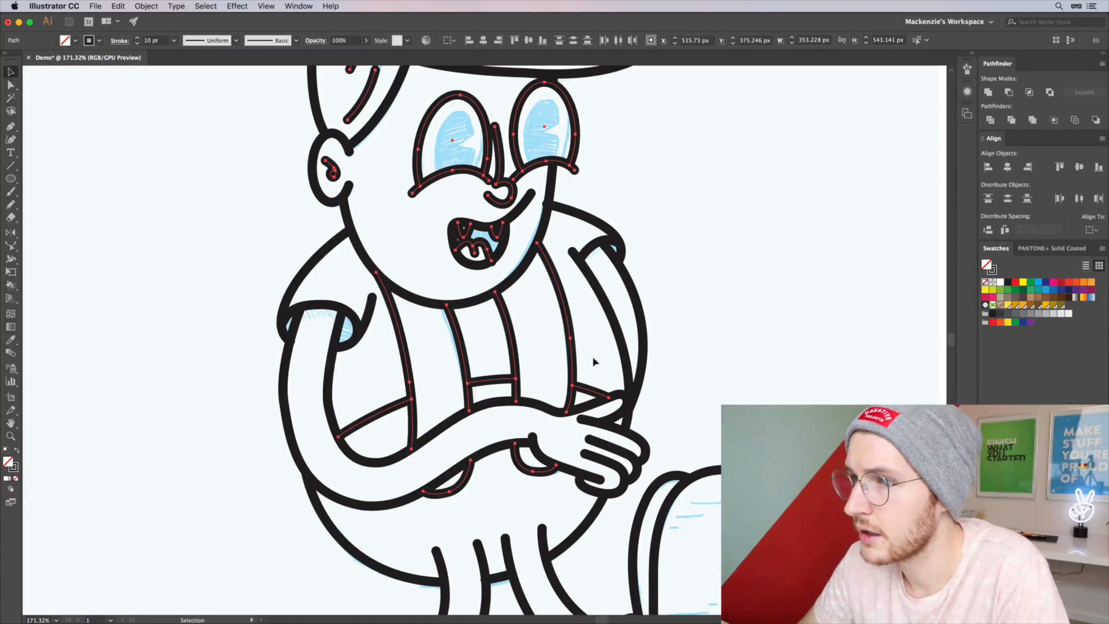
pyautogui.click(136, 44)
pyautogui.click(137, 44)
pyautogui.click(137, 44)
pyautogui.click(213, 210)
# Set the two teeth and the tongue lines inside the mouth to a 5 pt stroke and deselect them.
pyautogui.press('space')
pyautogui.moveTo(234, 179); pyautogui.dragTo(240, 284)
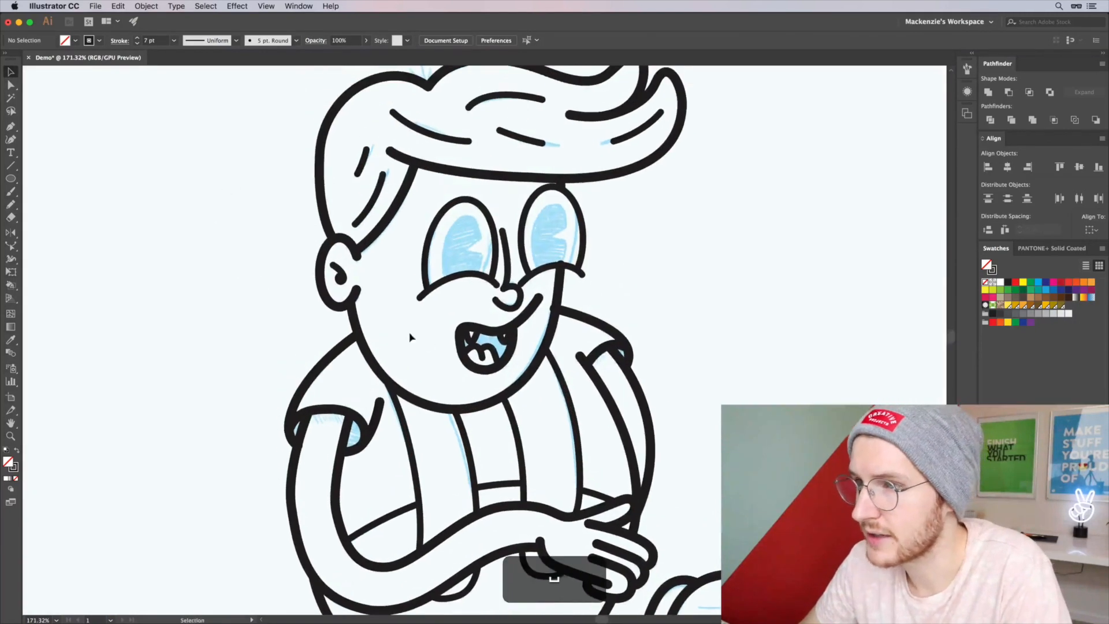
pyautogui.keyDown('shift'); pyautogui.click(471, 334); pyautogui.keyUp('shift')
pyautogui.keyDown('shift'); pyautogui.click(506, 340); pyautogui.keyUp('shift')
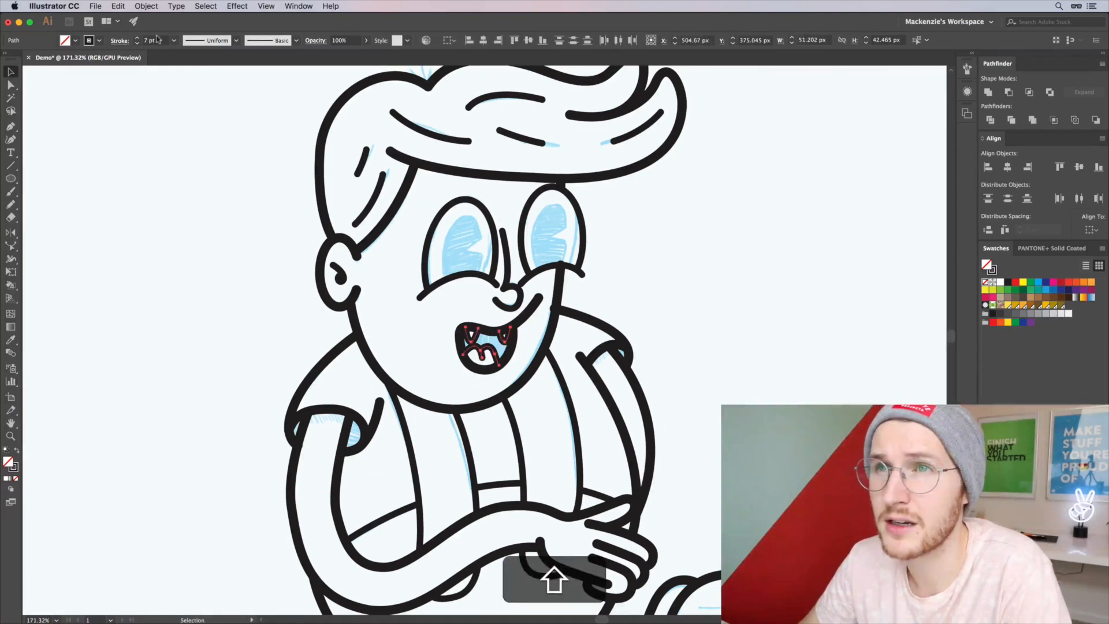
pyautogui.click(136, 44)
pyautogui.click(136, 44)
pyautogui.click(167, 350)
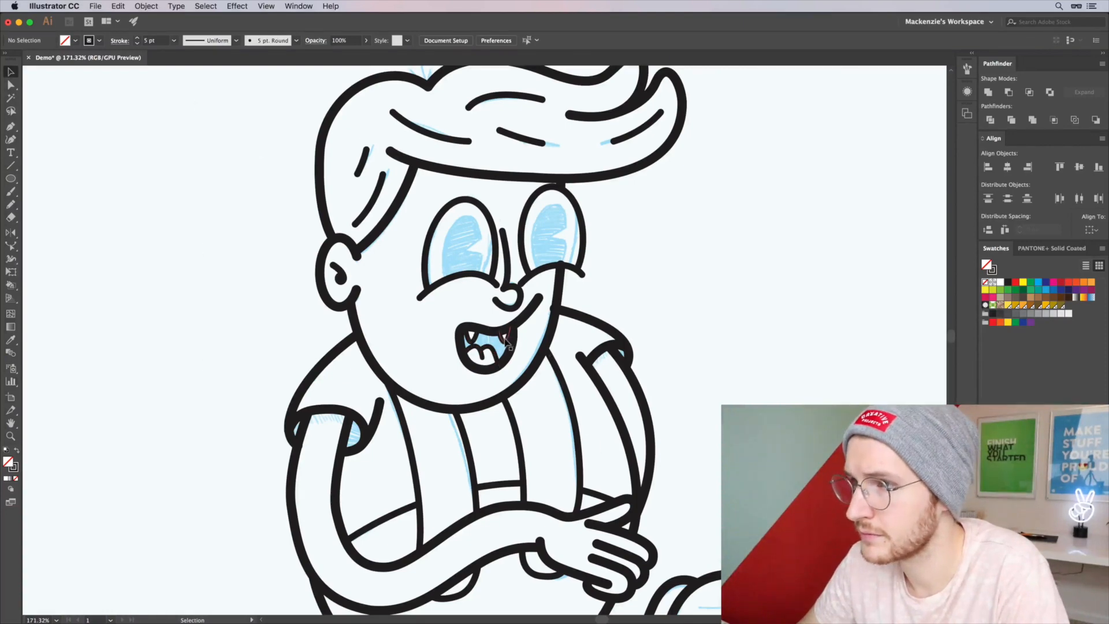
# Select the path that forms the lower edge of the hair and its curled tip.
pyautogui.scroll(-5, 761, 377)
pyautogui.scroll(4, 761, 378)
pyautogui.moveTo(560, 249); pyautogui.dragTo(611, 427)
pyautogui.scroll(4, 612, 428)
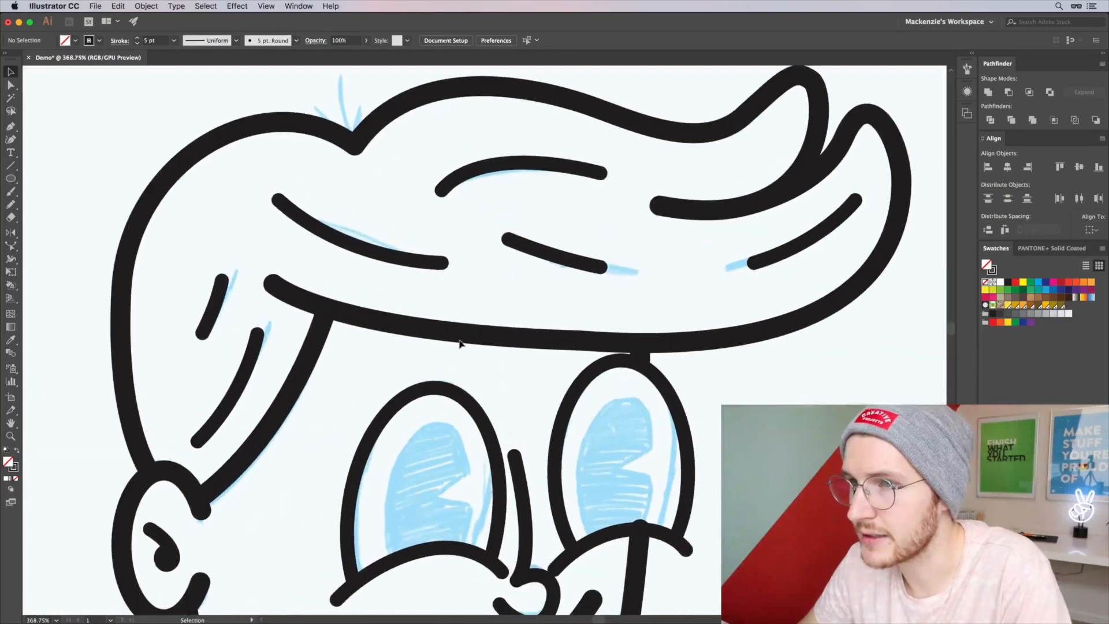
pyautogui.click(354, 319)
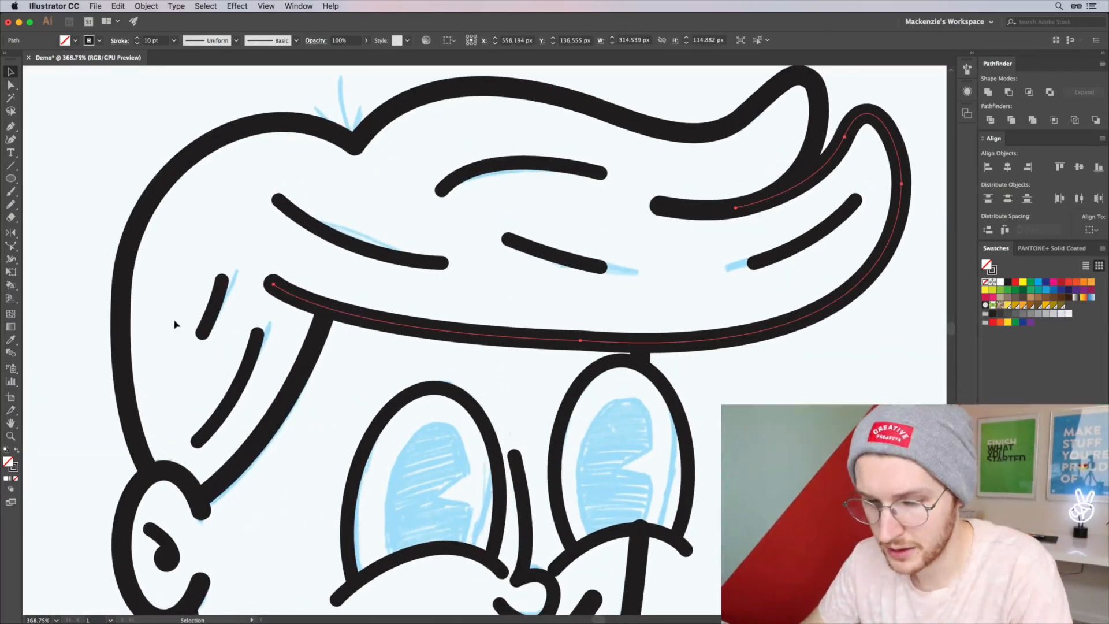
# Use the Width tool to taper the lower fringe line's left end and the upper hair outline's inner end, keeping the fringe thick mid-line.
pyautogui.hotkey('shift', 'w')
pyautogui.moveTo(274, 285); pyautogui.dragTo(277, 291)
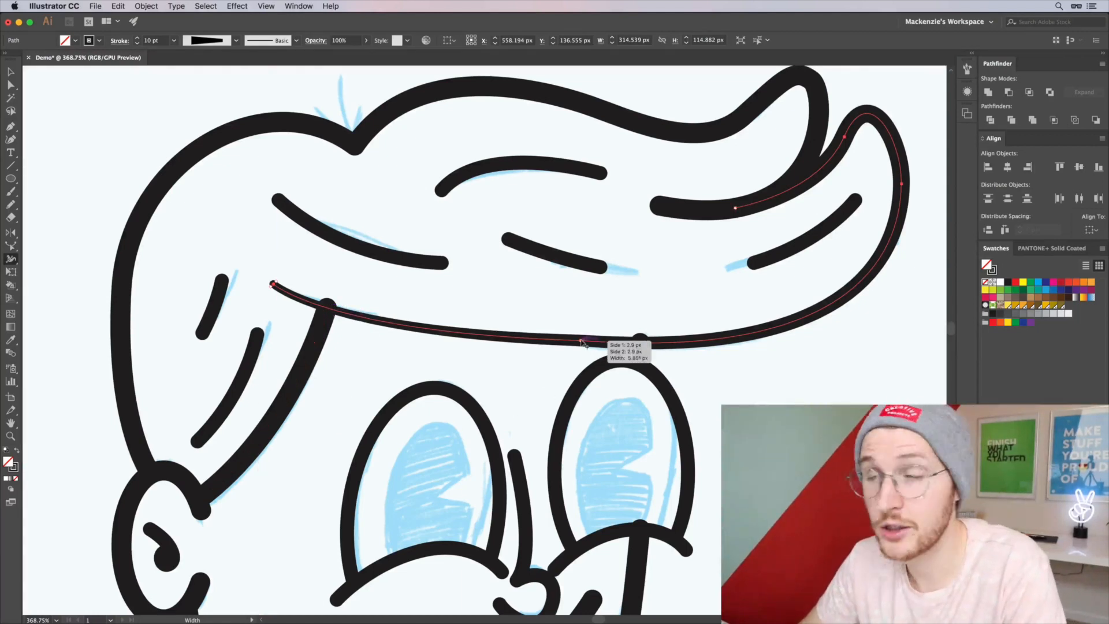
pyautogui.moveTo(581, 340); pyautogui.dragTo(580, 331)
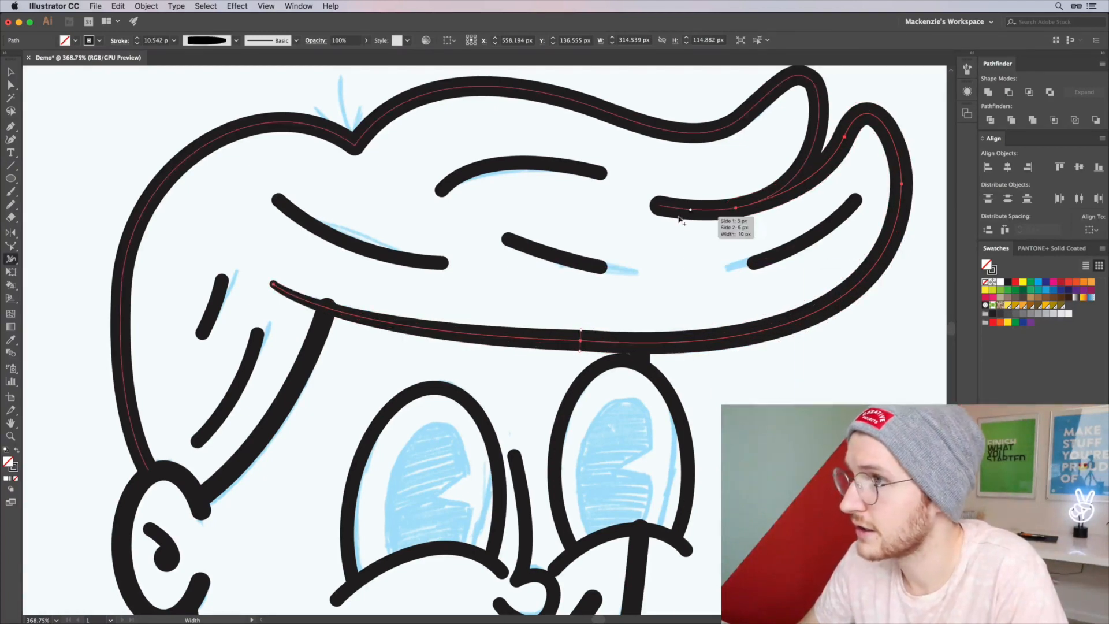
pyautogui.moveTo(658, 211); pyautogui.dragTo(659, 213)
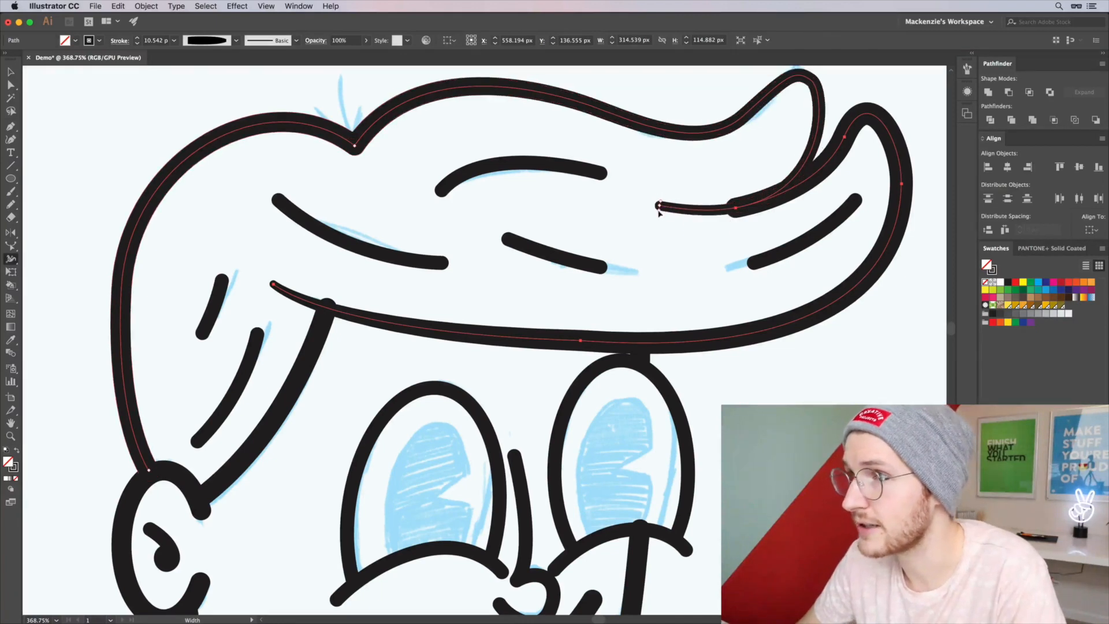
# Thicken the hair outline at the upper curl's tip, and taper the fringe line's inner end while widening it near the lower curl.
pyautogui.hscroll(5, 659, 214)
pyautogui.scroll(3, 659, 214)
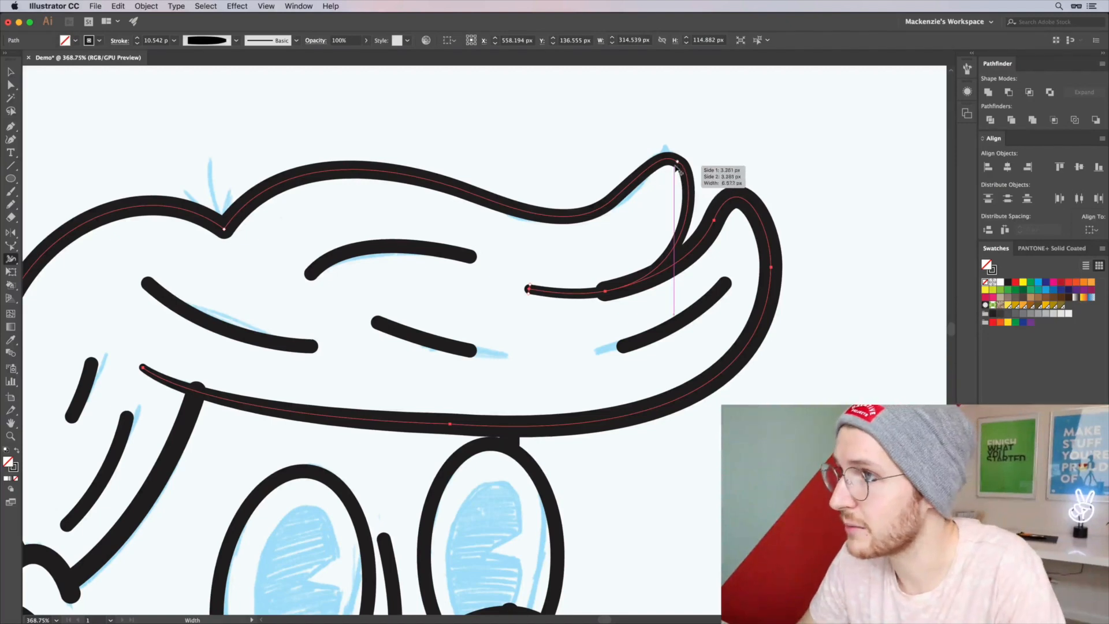
pyautogui.moveTo(680, 164); pyautogui.dragTo(672, 174)
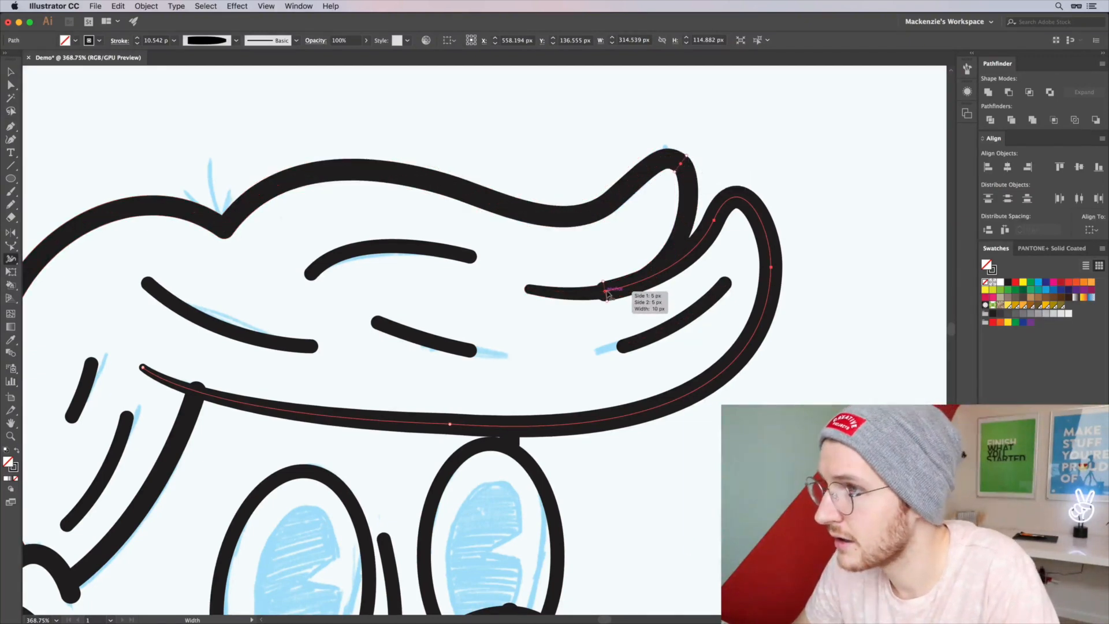
pyautogui.moveTo(605, 292); pyautogui.dragTo(606, 290)
pyautogui.moveTo(716, 225); pyautogui.dragTo(722, 229)
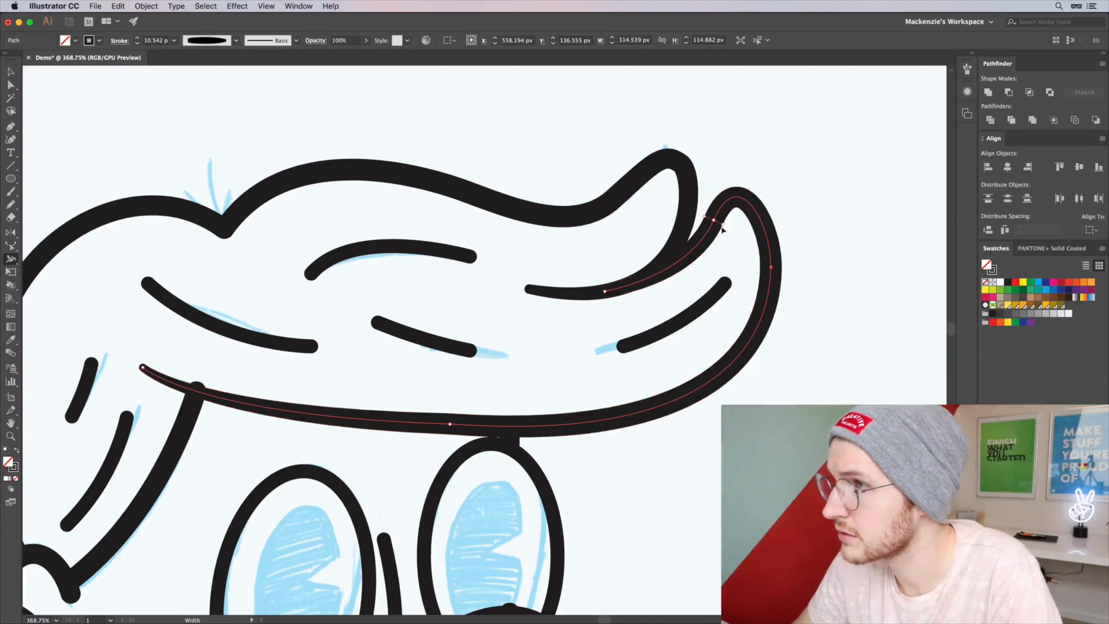
pyautogui.press('v')
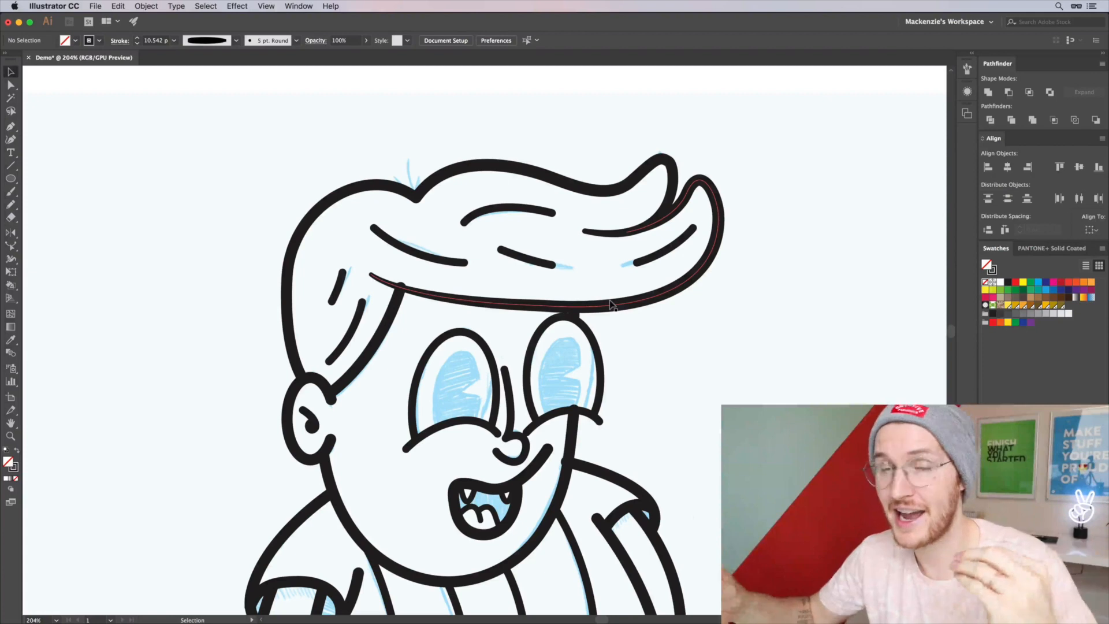
pyautogui.scroll(-5, 610, 305)
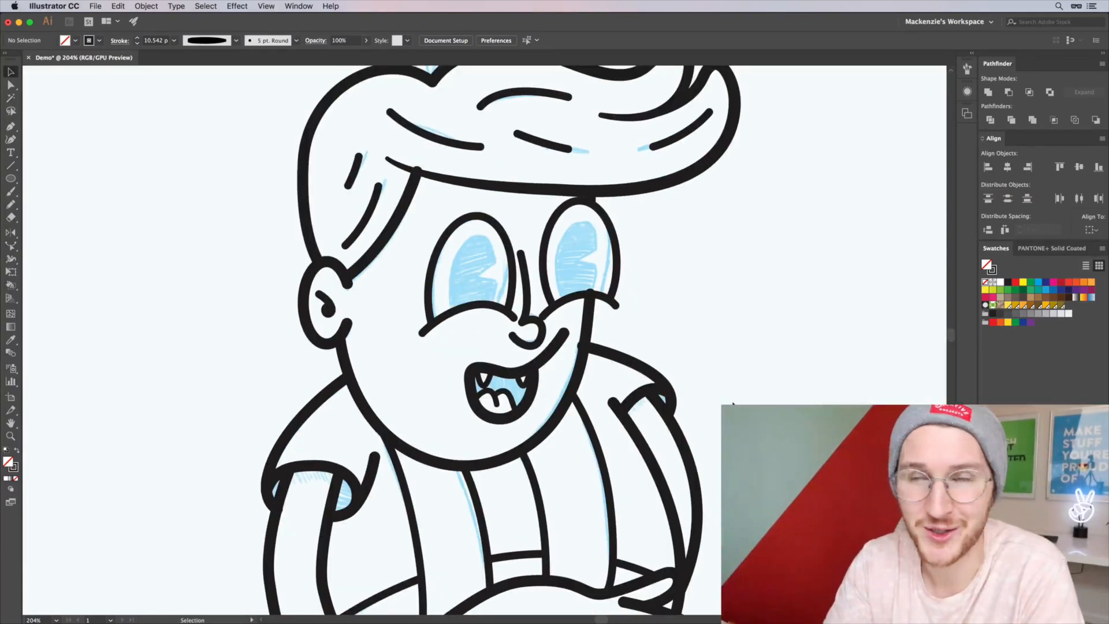
# Taper both ends of the ear outline with the Width tool and thicken its outer side.
pyautogui.hotkey('shift', 'w')
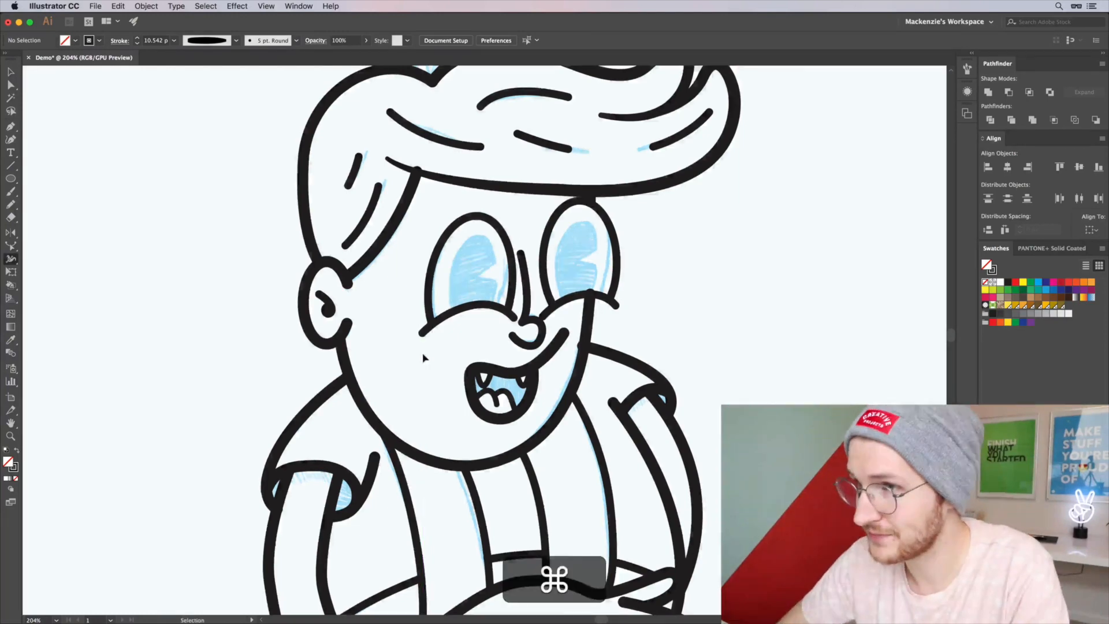
pyautogui.press('super+=')
pyautogui.press('super+=')
pyautogui.keyDown('super'); pyautogui.click(332, 391); pyautogui.keyUp('super')
pyautogui.moveTo(333, 391); pyautogui.dragTo(328, 395)
pyautogui.moveTo(334, 474); pyautogui.dragTo(328, 472)
pyautogui.moveTo(248, 435); pyautogui.dragTo(254, 434)
# Taper the sideburn line's lower end at the ear and move its upper anchor down into the fringe line.
pyautogui.press('a')
pyautogui.click(411, 288)
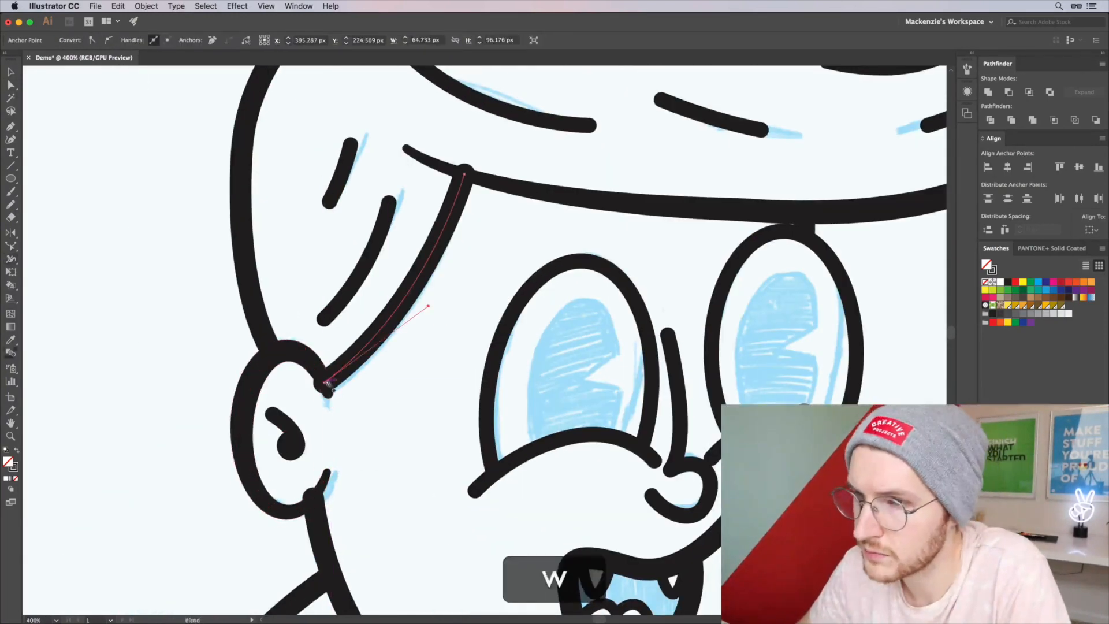
pyautogui.hotkey('shift', 'w')
pyautogui.moveTo(334, 393); pyautogui.dragTo(329, 383)
pyautogui.press('a')
pyautogui.moveTo(464, 174); pyautogui.dragTo(464, 180)
pyautogui.click(464, 492)
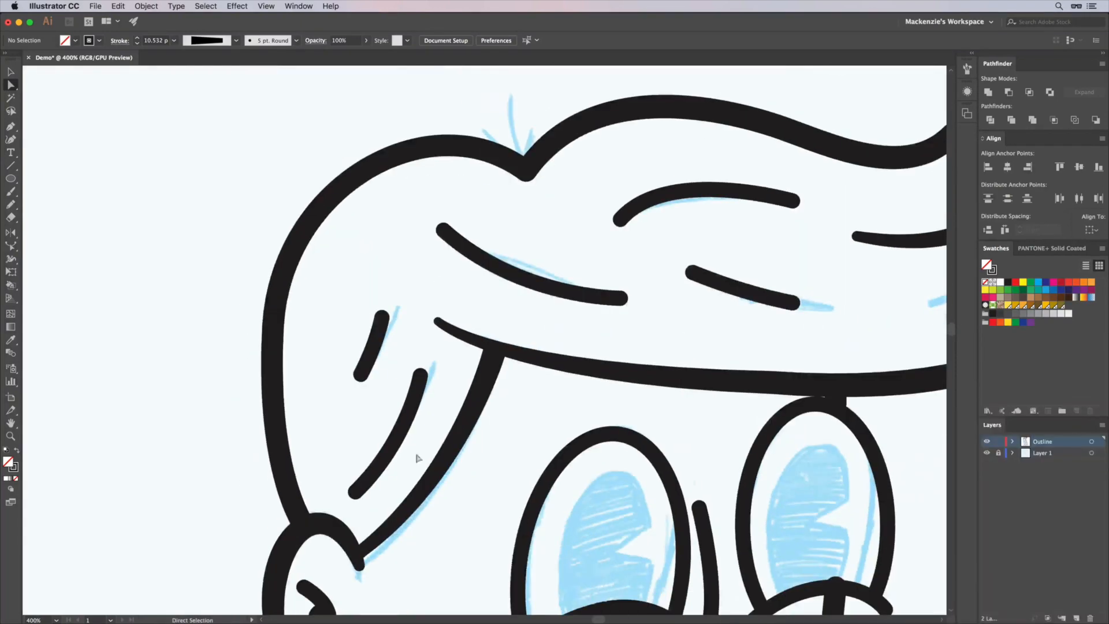
# Taper the hair outline at the ear and at the parting notch, and thicken its outer curves.
pyautogui.click(322, 217)
pyautogui.hotkey('shift', 'w')
pyautogui.moveTo(530, 181); pyautogui.dragTo(714, 101)
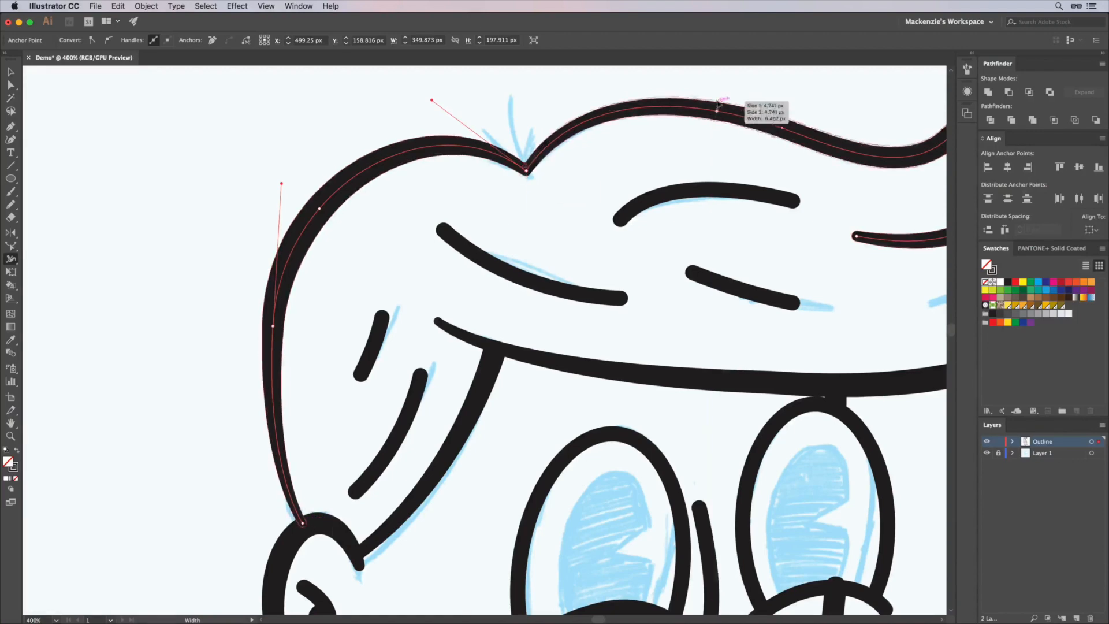
# Taper the smile line toward the cheek and restore the outline's width at the mouth corner with the Width tool.
pyautogui.hotkey('shift', 'w')
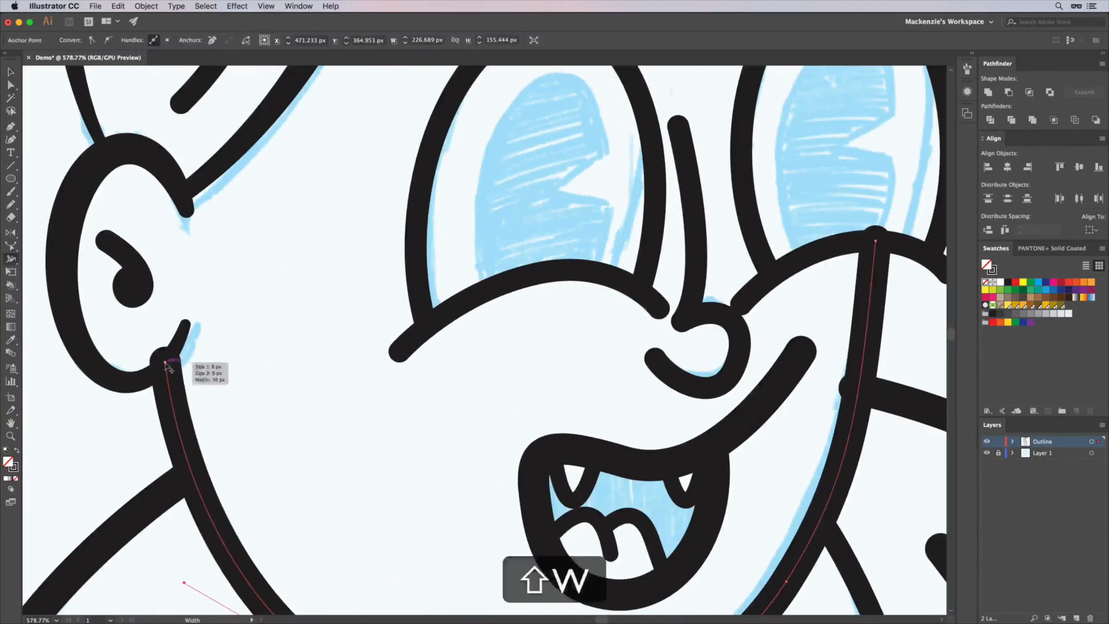
pyautogui.scroll(-5, 370, 404)
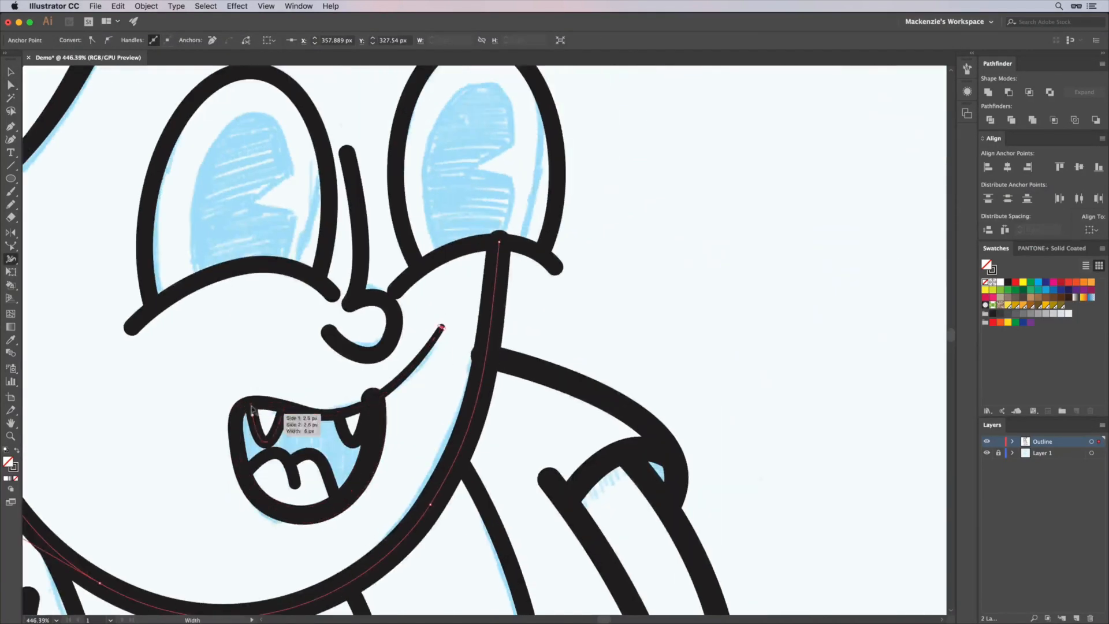
pyautogui.moveTo(369, 400)
pyautogui.mouseDown()
pyautogui.moveTo(377, 417)
pyautogui.moveTo(380, 402)
pyautogui.mouseUp()
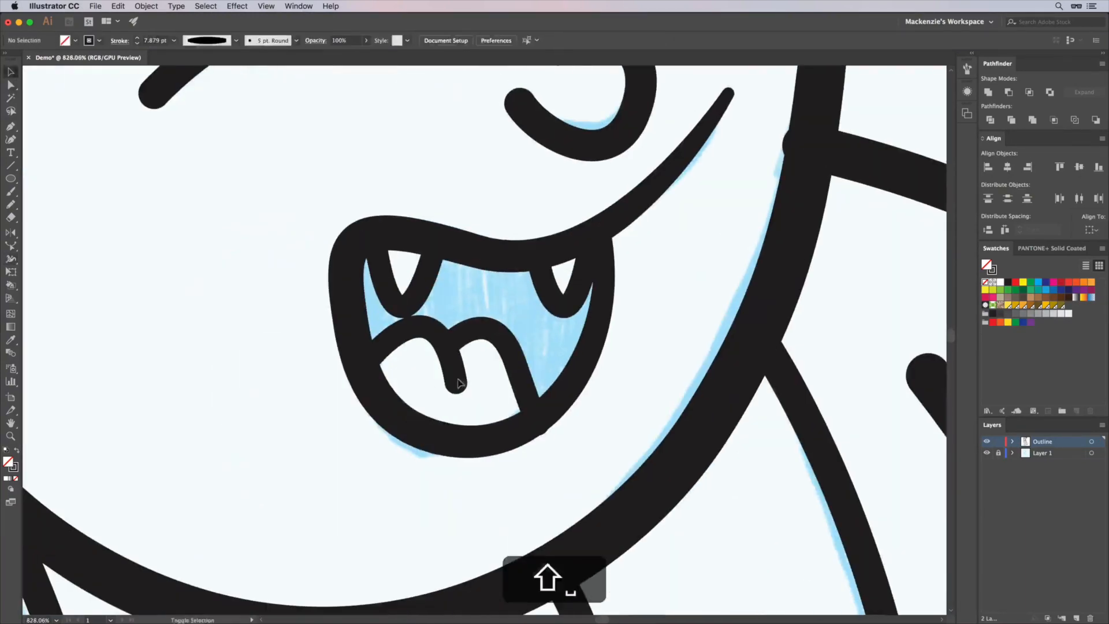
pyautogui.keyDown('shift'); pyautogui.click(556, 301); pyautogui.keyUp('shift')
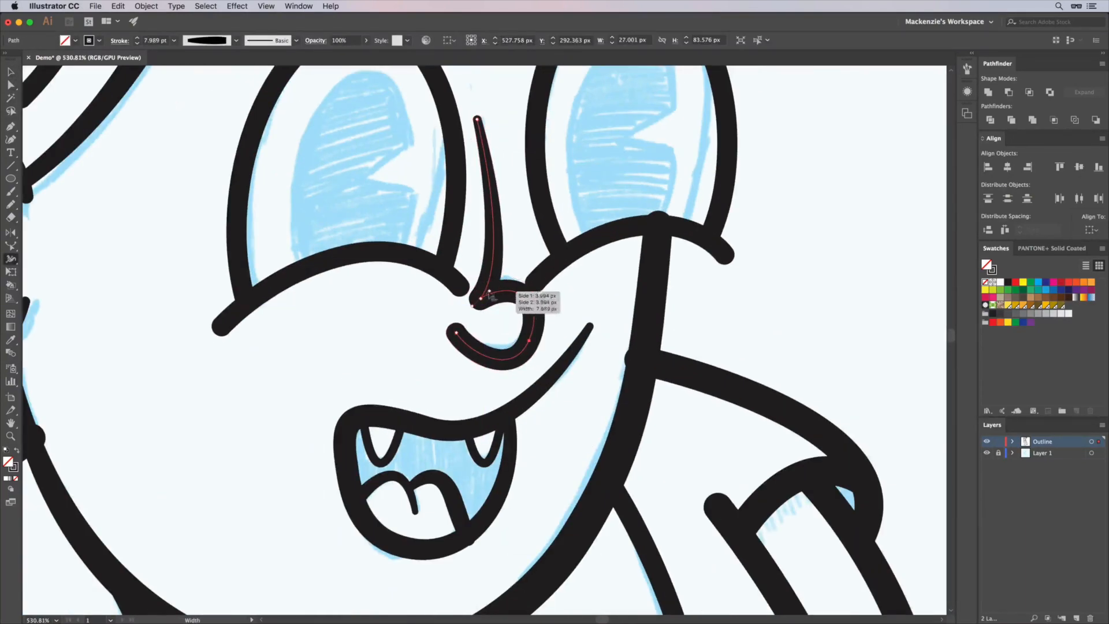
# Taper the ends of the nose outline and of the cheek lines under both eyes, keeping the middle of each cheek line thick.
pyautogui.moveTo(465, 325); pyautogui.dragTo(461, 329)
pyautogui.moveTo(489, 291); pyautogui.dragTo(481, 298)
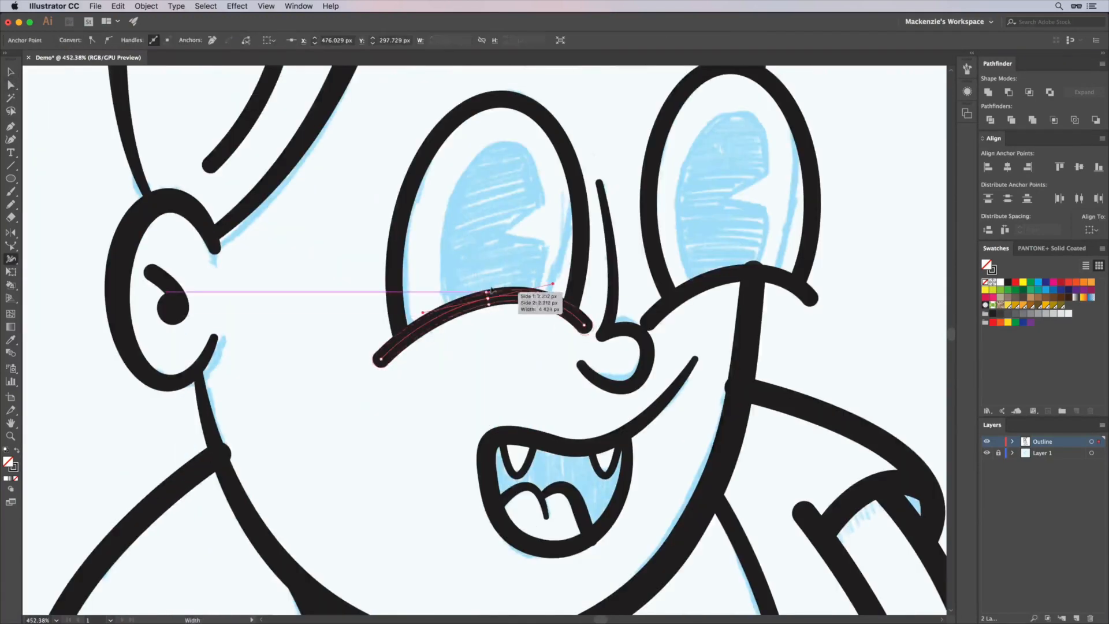
pyautogui.click(811, 302)
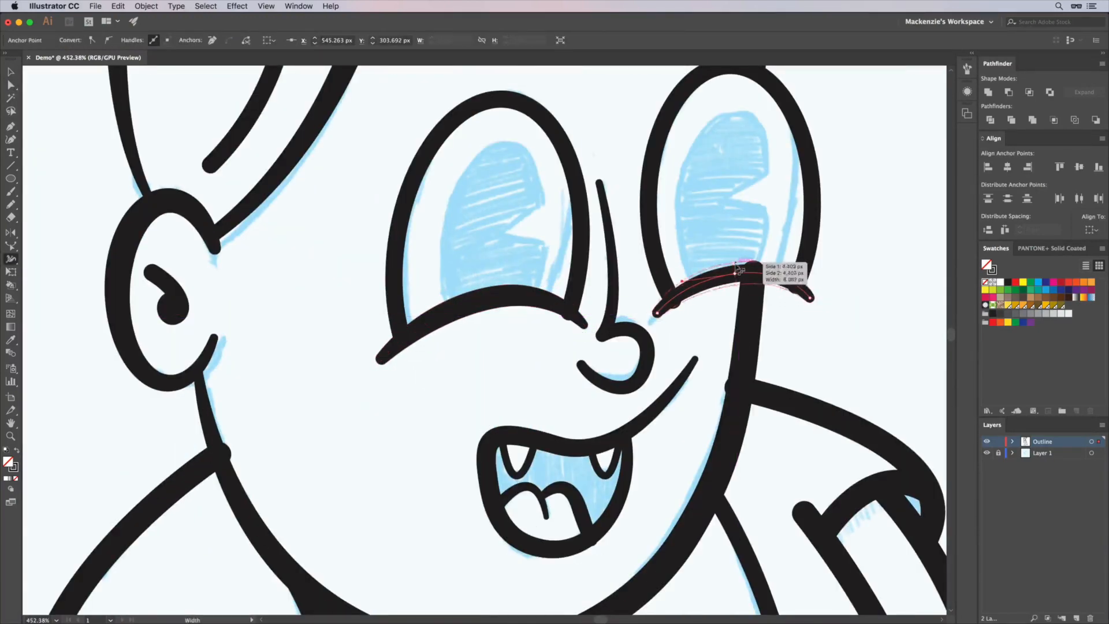
pyautogui.press('a')
pyautogui.click(579, 282)
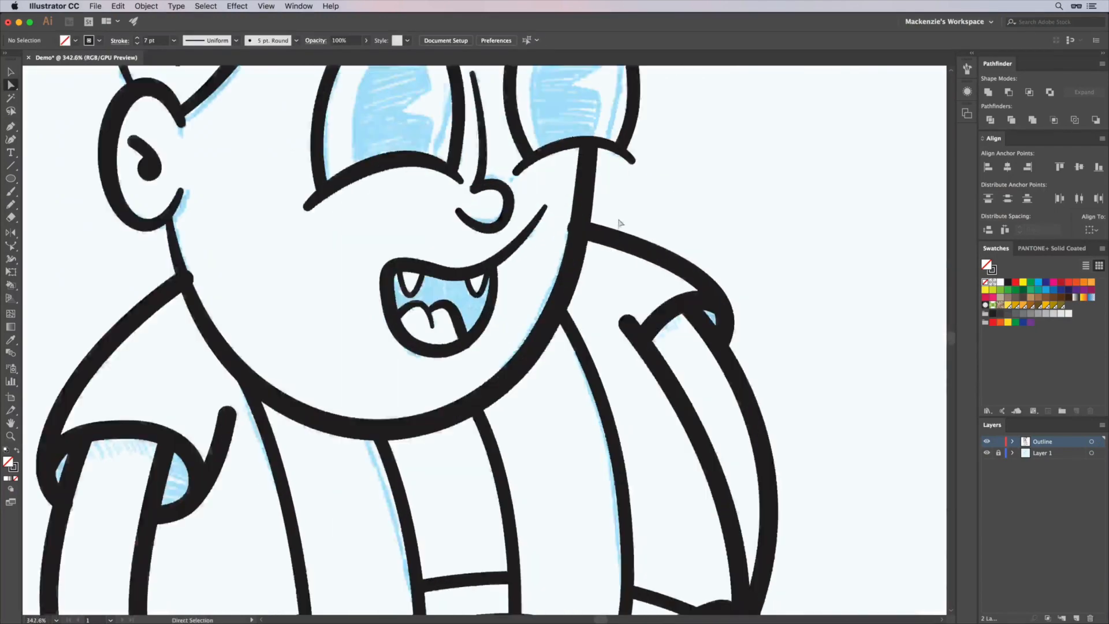
# Taper the free upper end of the shirt line beside the left sleeve and adjust its width near the cuff.
pyautogui.click(300, 241)
pyautogui.moveTo(300, 242); pyautogui.dragTo(299, 239)
pyautogui.moveTo(286, 313); pyautogui.dragTo(281, 309)
pyautogui.moveTo(271, 276); pyautogui.dragTo(270, 277)
# Taper the upper ends of both left leg lines with the Width tool and thicken the inner line farther down.
pyautogui.click(444, 358)
pyautogui.moveTo(449, 364); pyautogui.dragTo(408, 189)
pyautogui.moveTo(402, 324); pyautogui.dragTo(396, 325)
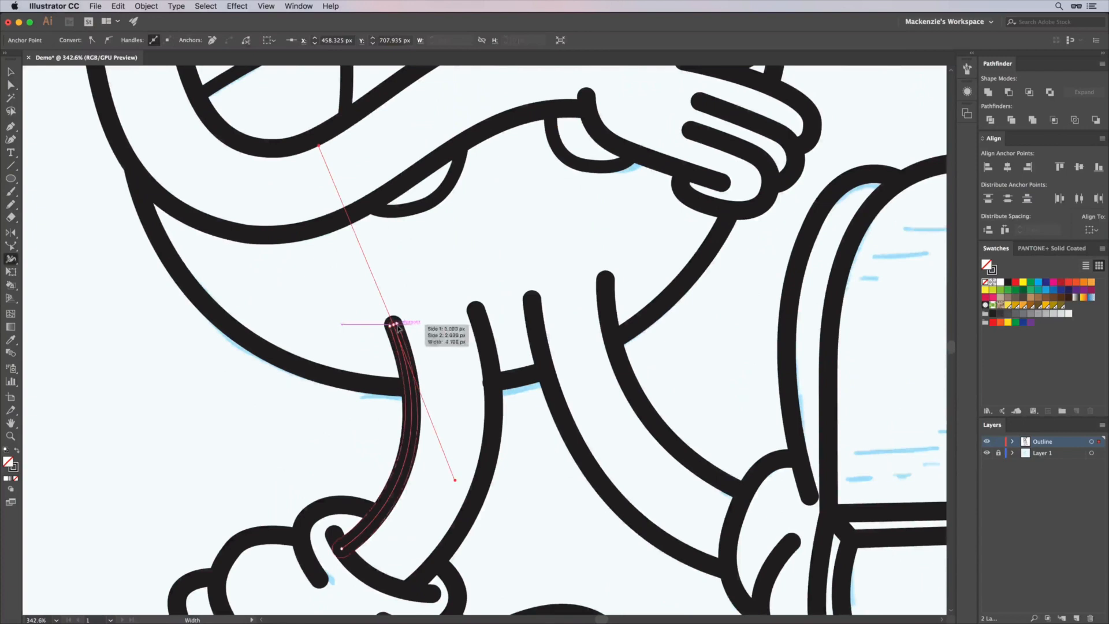
pyautogui.moveTo(484, 312); pyautogui.dragTo(477, 312)
pyautogui.moveTo(494, 468); pyautogui.dragTo(496, 473)
# Move the ends of the belly outline and the crotch line so they tuck into the tapered left leg lines.
pyautogui.press('a')
pyautogui.moveTo(411, 388); pyautogui.dragTo(407, 387)
pyautogui.moveTo(490, 382); pyautogui.dragTo(495, 384)
# Taper the upper ends of both right leg lines with the Width tool.
pyautogui.click(547, 377)
pyautogui.hotkey('shift', 'w')
pyautogui.moveTo(541, 301); pyautogui.dragTo(535, 300)
pyautogui.moveTo(614, 280); pyautogui.dragTo(610, 281)
# Nudge the belly outline's end at the right leg to the right and the crotch line's right end to the left.
pyautogui.press('a')
pyautogui.click(612, 339)
pyautogui.click(612, 342)
pyautogui.press('Right')
pyautogui.press('Right')
pyautogui.click(547, 371)
pyautogui.press('Left')
pyautogui.press('Left')
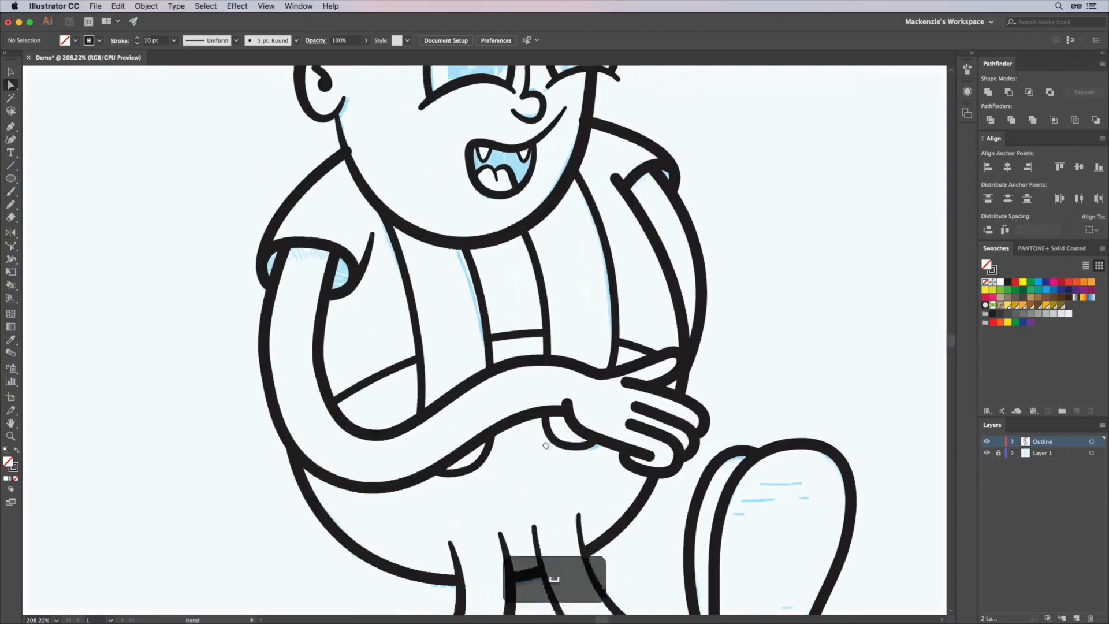
# Adjust the width of the forearm's lower outline near the wrist and nudge its end anchor right toward the wrist crease.
pyautogui.hotkey('shift', 'w')
pyautogui.scroll(3, 546, 434)
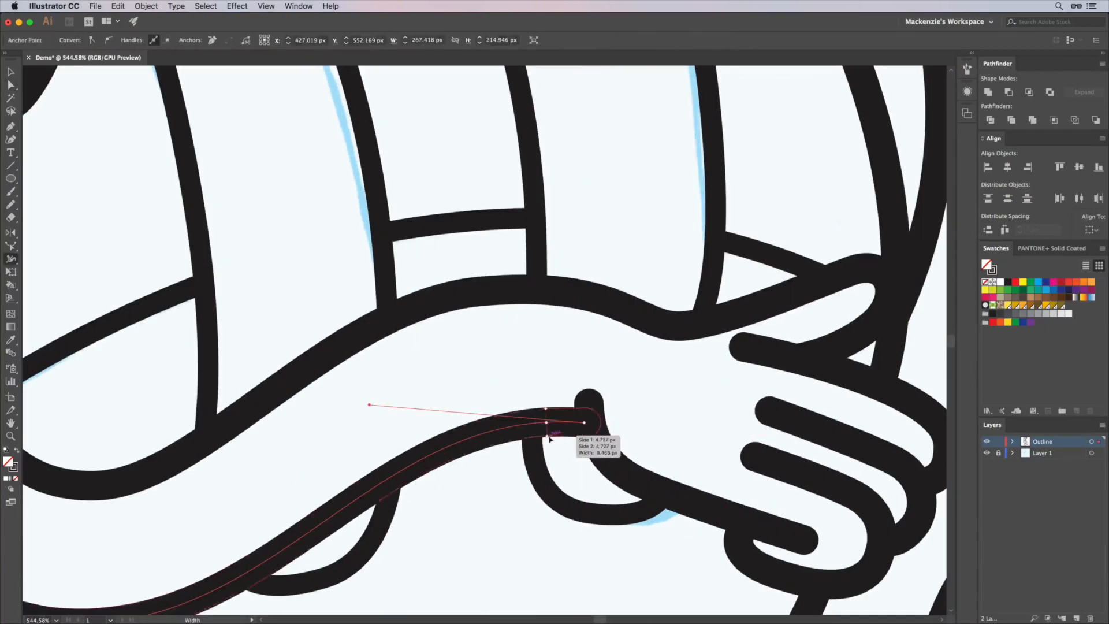
pyautogui.press('v')
pyautogui.click(596, 438)
pyautogui.hotkey('shift', 'Right')
pyautogui.click(584, 423)
pyautogui.hotkey('shift', 'w')
# Try repositioning the forearm outline's end anchor up into the wrist crease, and undo the change.
pyautogui.press('v')
pyautogui.moveTo(585, 425); pyautogui.dragTo(596, 404)
pyautogui.hotkey('shift', 'Left')
pyautogui.hotkey('shift', 'w')
pyautogui.press('super+z')
pyautogui.press('super+z')
# Nudge the forearm end anchor left, and taper the end of the hand's lower line while thickening its middle.
pyautogui.hotkey('shift', 'Left')
pyautogui.moveTo(803, 540); pyautogui.dragTo(802, 546)
pyautogui.moveTo(687, 500); pyautogui.dragTo(685, 509)
# Taper both ends of the pocket curve beneath the wrist with the Width tool.
pyautogui.press('v')
pyautogui.click(614, 516)
pyautogui.hotkey('shift', 'w')
pyautogui.moveTo(532, 424); pyautogui.dragTo(538, 424)
pyautogui.moveTo(664, 491); pyautogui.dragTo(659, 488)
pyautogui.press('v')
# Taper the forearm's upper outline at the thumb's inner end and thicken it along the arm, at the wrist bend, thumb tip and elbow.
pyautogui.scroll(-3, 572, 451)
pyautogui.scroll(-2, 571, 455)
pyautogui.scroll(2, 578, 419)
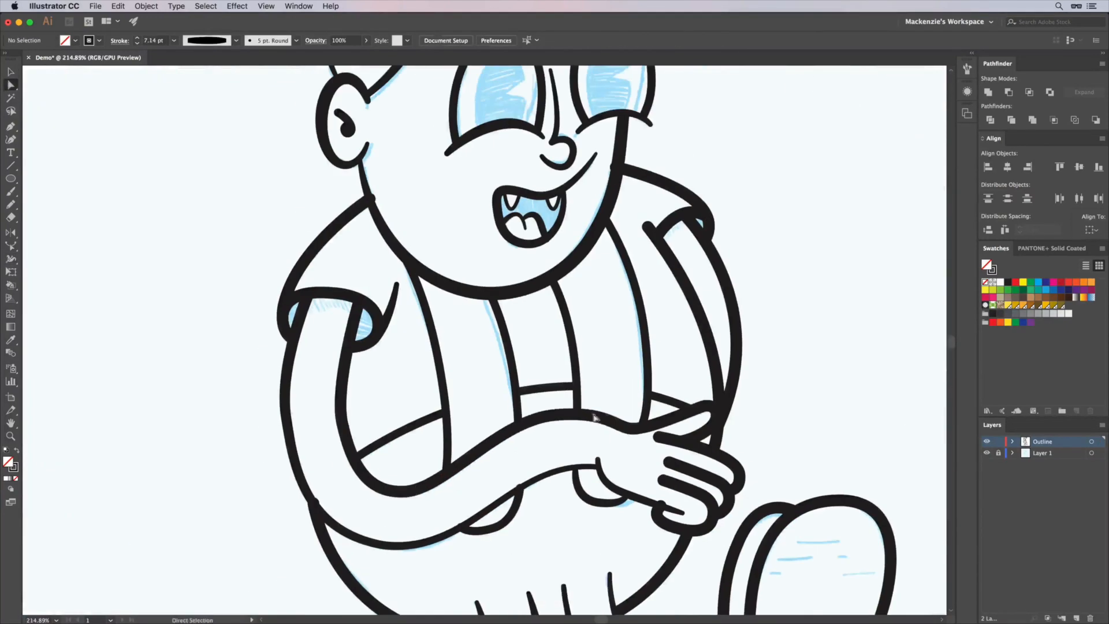
pyautogui.click(595, 418)
pyautogui.hotkey('shift', 'w')
pyautogui.moveTo(555, 414); pyautogui.dragTo(557, 421)
pyautogui.scroll(3, 729, 426)
pyautogui.moveTo(638, 454); pyautogui.dragTo(640, 457)
pyautogui.moveTo(560, 432); pyautogui.dragTo(560, 441)
pyautogui.moveTo(685, 393); pyautogui.dragTo(686, 402)
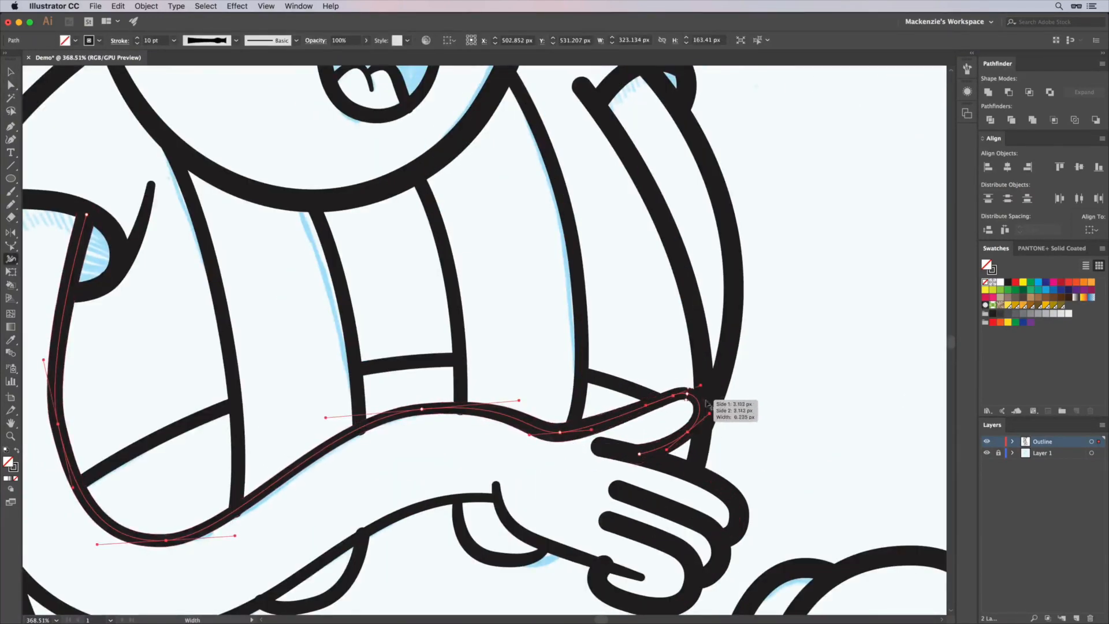
pyautogui.hscroll(-5, 686, 402)
pyautogui.moveTo(401, 470); pyautogui.dragTo(393, 475)
# Adjust the lower anchors of the shirt lines so they meet the forearm's upper outline.
pyautogui.hscroll(4, 398, 475)
pyautogui.press('a')
pyautogui.moveTo(446, 373); pyautogui.dragTo(447, 368)
pyautogui.moveTo(548, 353); pyautogui.dragTo(548, 351)
pyautogui.press('Down')
# Taper the ends of the lower finger outline and the inner end of the middle finger line, keeping the outer curves thick.
pyautogui.hotkey('shift', 'w')
pyautogui.moveTo(352, 541); pyautogui.dragTo(352, 546)
pyautogui.moveTo(586, 505); pyautogui.dragTo(586, 512)
pyautogui.hscroll(5, 587, 512)
pyautogui.moveTo(550, 472); pyautogui.dragTo(547, 468)
pyautogui.moveTo(610, 507); pyautogui.dragTo(611, 515)
pyautogui.moveTo(546, 430); pyautogui.dragTo(548, 426)
pyautogui.moveTo(556, 400); pyautogui.dragTo(557, 395)
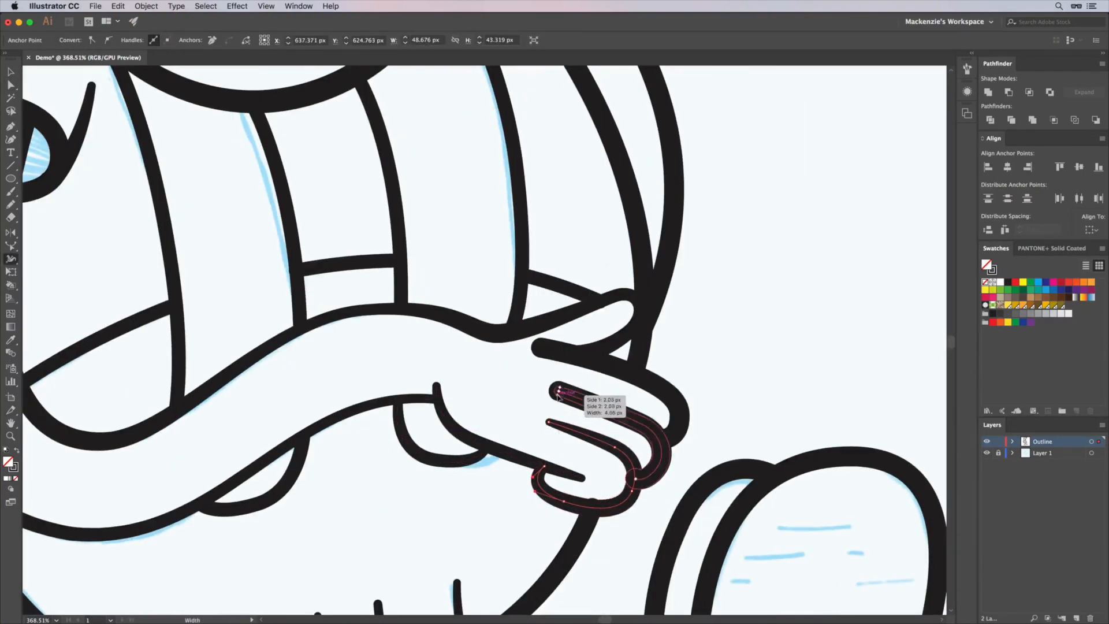
# Taper the inner end of the top finger line and nudge the middle finger line's outer end anchor to the right.
pyautogui.moveTo(539, 357); pyautogui.dragTo(581, 360)
pyautogui.keyDown('super'); pyautogui.click(605, 350); pyautogui.keyUp('super')
pyautogui.press('a')
pyautogui.click(633, 478)
pyautogui.press('Right')
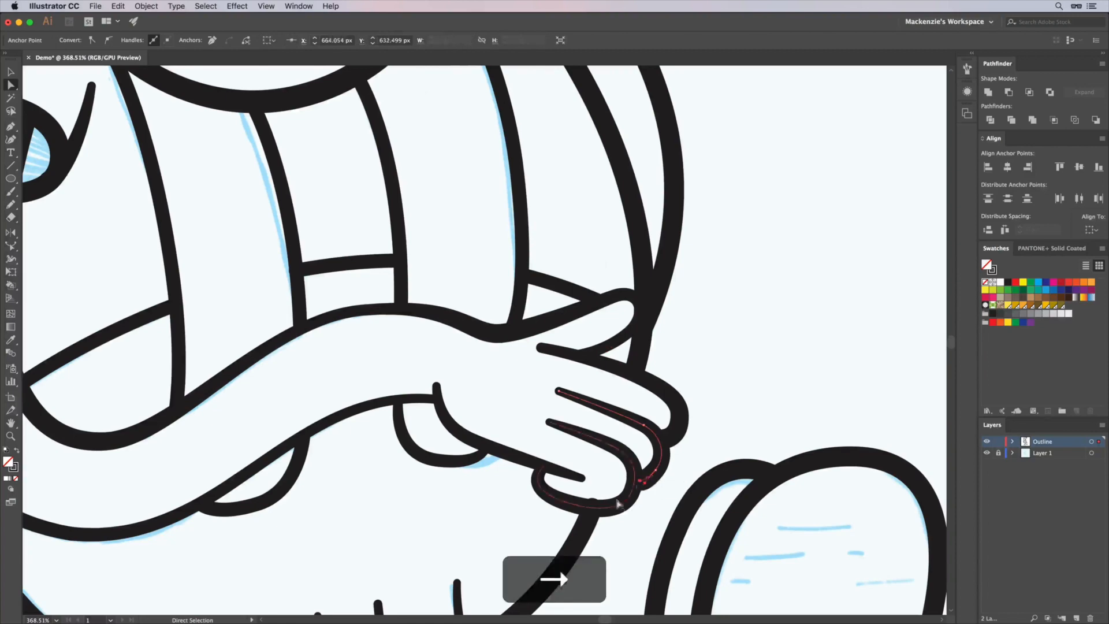
# Taper the upper end of the right arm's inner line at the sleeve and the shoulder line's end at the jaw.
pyautogui.scroll(-5, 747, 295)
pyautogui.scroll(5, 762, 271)
pyautogui.hotkey('shift', 'w')
pyautogui.moveTo(469, 270); pyautogui.dragTo(464, 273)
pyautogui.moveTo(480, 292); pyautogui.dragTo(476, 288)
pyautogui.hotkey('shift', 'w')
pyautogui.moveTo(423, 189); pyautogui.dragTo(426, 195)
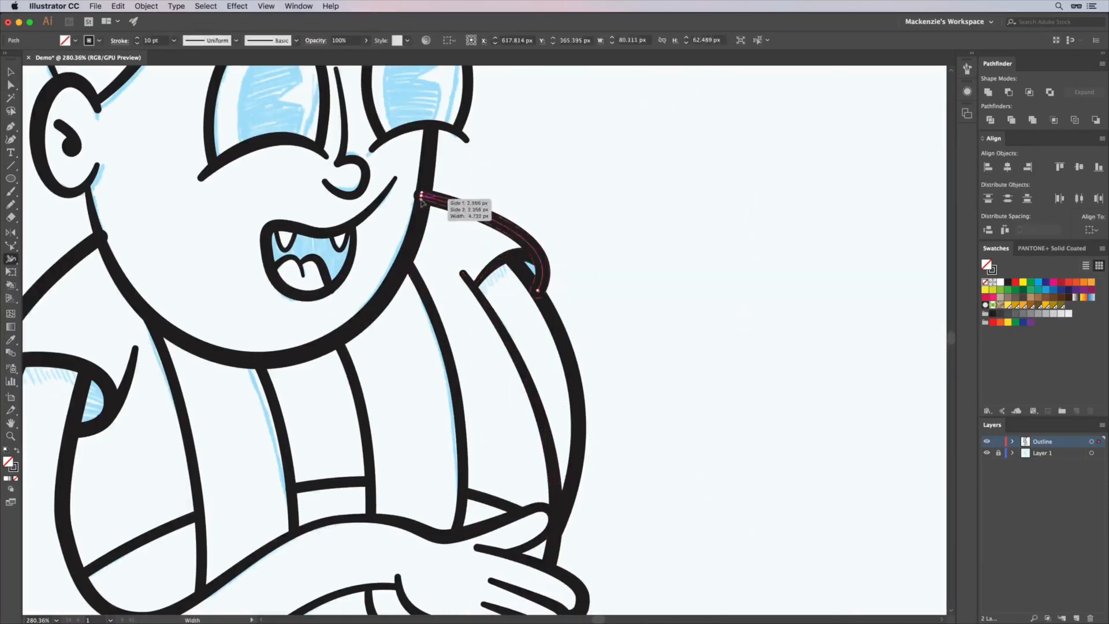
# Taper the lower end of the raised shoe's outer side line with the Width tool.
pyautogui.scroll(-5, 439, 208)
pyautogui.moveTo(676, 589); pyautogui.dragTo(631, 433)
pyautogui.scroll(5, 631, 433)
pyautogui.moveTo(552, 388); pyautogui.dragTo(545, 390)
# Nudge the anchors where the ankle curve meets the raised shoe and taper the ankle curve's upper end.
pyautogui.keyDown('super'); pyautogui.click(530, 362); pyautogui.keyUp('super')
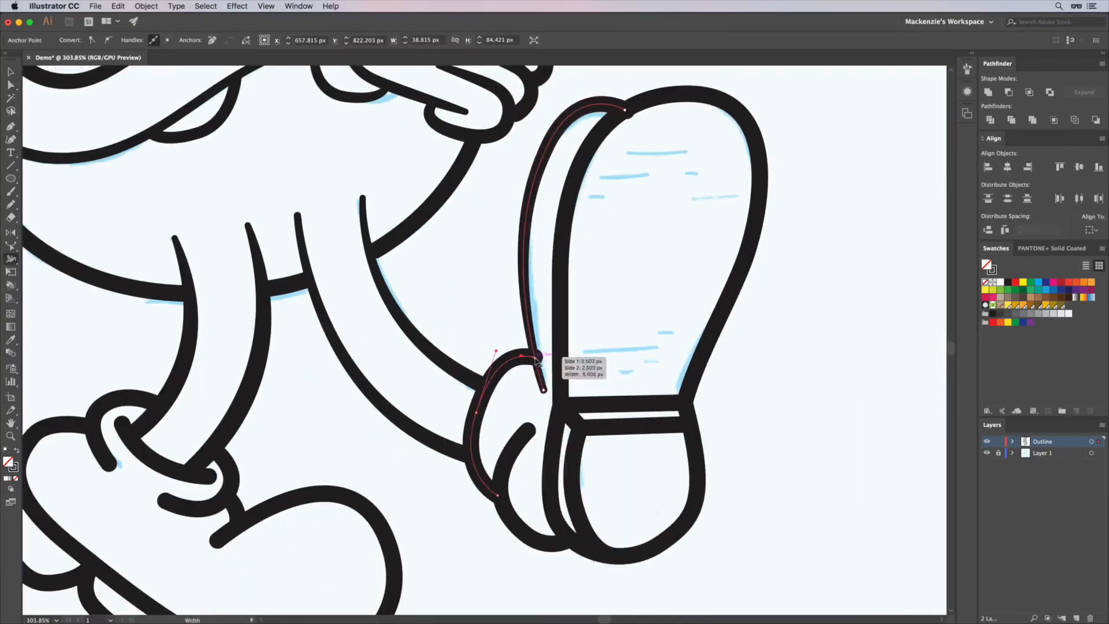
pyautogui.keyDown('super'); pyautogui.click(538, 374); pyautogui.keyUp('super')
pyautogui.hotkey('shift', 'Right')
pyautogui.keyDown('super'); pyautogui.click(528, 359); pyautogui.keyUp('super')
pyautogui.moveTo(535, 356); pyautogui.dragTo(535, 352)
pyautogui.keyDown('super'); pyautogui.click(549, 347); pyautogui.keyUp('super')
pyautogui.hotkey('shift', 'Left')
# Thicken the ankle curve's middle, and taper its lower end and the free end of the neighbouring heel curve.
pyautogui.keyDown('super'); pyautogui.click(478, 411); pyautogui.keyUp('super')
pyautogui.moveTo(484, 419); pyautogui.dragTo(486, 417)
pyautogui.moveTo(497, 495); pyautogui.dragTo(500, 493)
pyautogui.keyDown('super'); pyautogui.click(502, 465); pyautogui.keyUp('super')
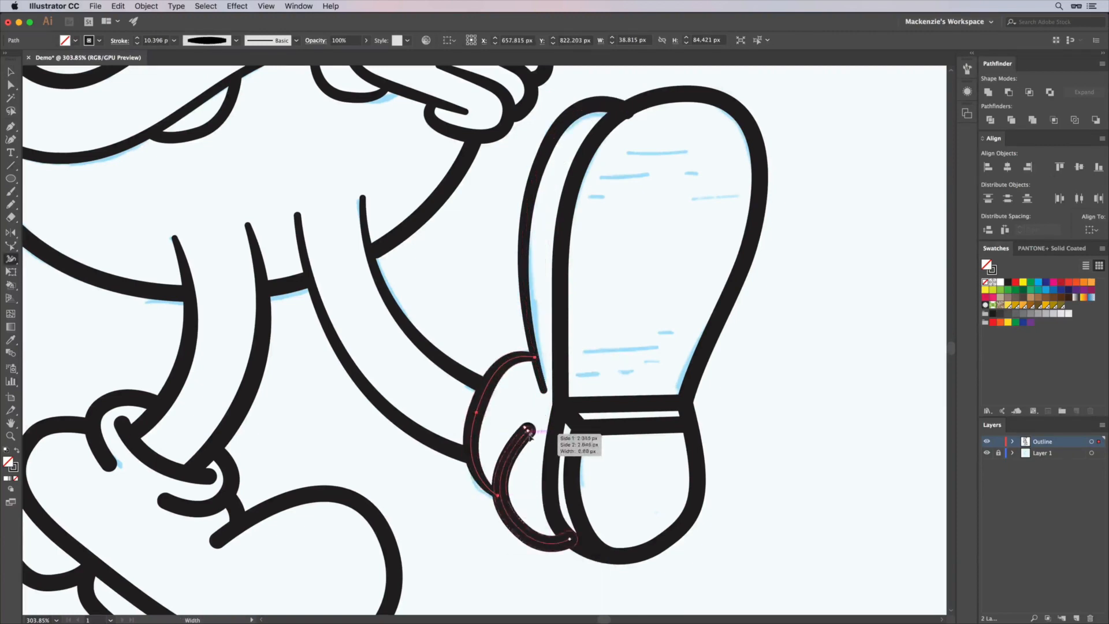
pyautogui.moveTo(527, 430); pyautogui.dragTo(530, 432)
# Set the raised shoe's inner heel lines to a 6 pt stroke and shift the inner heel curve slightly right.
pyautogui.hotkey('shift', 'a')
pyautogui.keyDown('shift'); pyautogui.click(601, 429); pyautogui.keyUp('shift')
pyautogui.click(137, 42)
pyautogui.moveTo(576, 509); pyautogui.dragTo(583, 510)
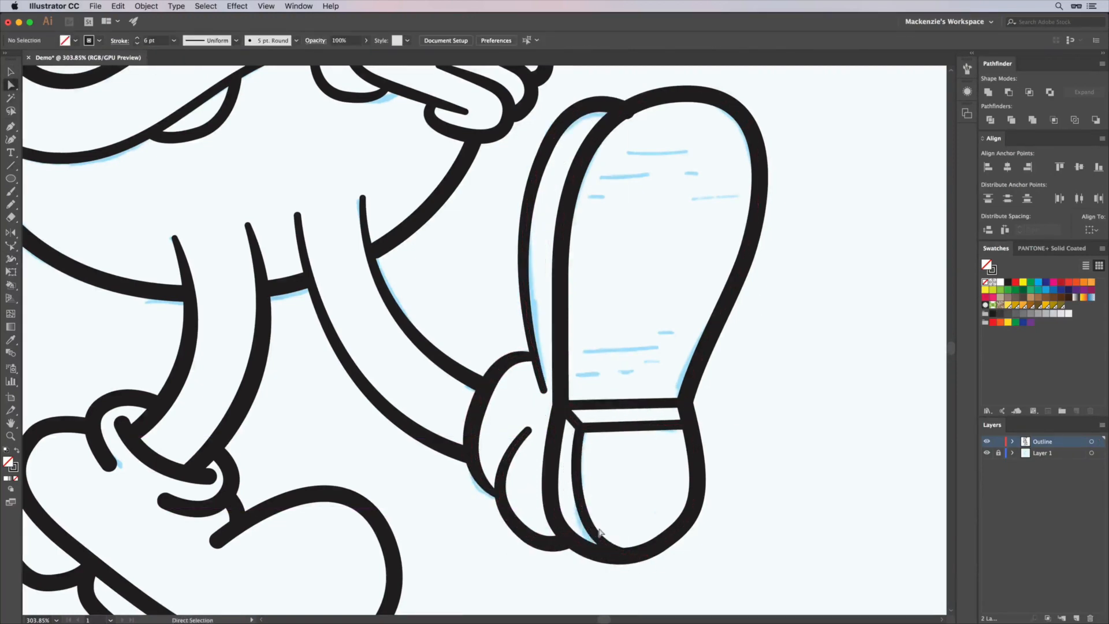
# Taper the free ends of the planted shoe's ankle and cuff lines with the Width tool.
pyautogui.moveTo(289, 508); pyautogui.dragTo(481, 450)
pyautogui.click(385, 449)
pyautogui.hotkey('shift', 'w')
pyautogui.moveTo(357, 449); pyautogui.dragTo(358, 445)
pyautogui.moveTo(308, 402); pyautogui.dragTo(305, 404)
pyautogui.moveTo(321, 362); pyautogui.dragTo(317, 365)
pyautogui.moveTo(401, 426); pyautogui.dragTo(402, 420)
# Adjust the anchors around the planted shoe's ankle and rework the free end of its toe line with the Width tool.
pyautogui.press('a')
pyautogui.click(369, 430)
pyautogui.moveTo(320, 377); pyautogui.dragTo(283, 368)
pyautogui.moveTo(300, 561); pyautogui.dragTo(293, 561)
pyautogui.click(402, 486)
pyautogui.hotkey('shift', 'w')
pyautogui.moveTo(403, 490); pyautogui.dragTo(419, 467)
pyautogui.press('a')
pyautogui.click(422, 461)
# Adjust the stroke width on the lower part of the planted shoe's outline.
pyautogui.scroll(-5, 416, 438)
pyautogui.hotkey('shift', 'w')
pyautogui.press('super+z')
pyautogui.moveTo(273, 356); pyautogui.dragTo(276, 369)
pyautogui.press('v')
pyautogui.click(282, 381)
pyautogui.moveTo(613, 277)
pyautogui.mouseDown()
pyautogui.moveTo(517, 272)
pyautogui.moveTo(727, 275)
pyautogui.moveTo(701, 262)
pyautogui.mouseUp()
# Vary the line weight at several points of the remaining outlines with small Width tool adjustments.
pyautogui.hotkey('shift', 'w')
pyautogui.moveTo(634, 291); pyautogui.dragTo(633, 289)
pyautogui.moveTo(752, 219); pyautogui.dragTo(751, 217)
pyautogui.moveTo(455, 296); pyautogui.dragTo(455, 294)
pyautogui.moveTo(350, 264); pyautogui.dragTo(402, 283)
pyautogui.moveTo(281, 207); pyautogui.dragTo(280, 204)
pyautogui.moveTo(354, 177); pyautogui.dragTo(354, 179)
pyautogui.moveTo(457, 193); pyautogui.dragTo(457, 187)
pyautogui.moveTo(169, 266); pyautogui.dragTo(168, 272)
pyautogui.moveTo(277, 291); pyautogui.dragTo(277, 288)
pyautogui.moveTo(87, 323); pyautogui.dragTo(442, 274)
pyautogui.moveTo(372, 284); pyautogui.dragTo(365, 318)
pyautogui.moveTo(399, 378); pyautogui.dragTo(403, 381)
pyautogui.moveTo(428, 319); pyautogui.dragTo(424, 319)
pyautogui.moveTo(358, 442); pyautogui.dragTo(355, 444)
pyautogui.press('v')
pyautogui.click(495, 250)
# Thicken the middle of the sideburn stroke and adjust the width of the hair detail line above the forehead.
pyautogui.moveTo(577, 252); pyautogui.dragTo(456, 254)
pyautogui.moveTo(709, 459); pyautogui.dragTo(808, 459)
pyautogui.moveTo(240, 161); pyautogui.dragTo(474, 161)
pyautogui.press('a')
pyautogui.scroll(10, 662, 205)
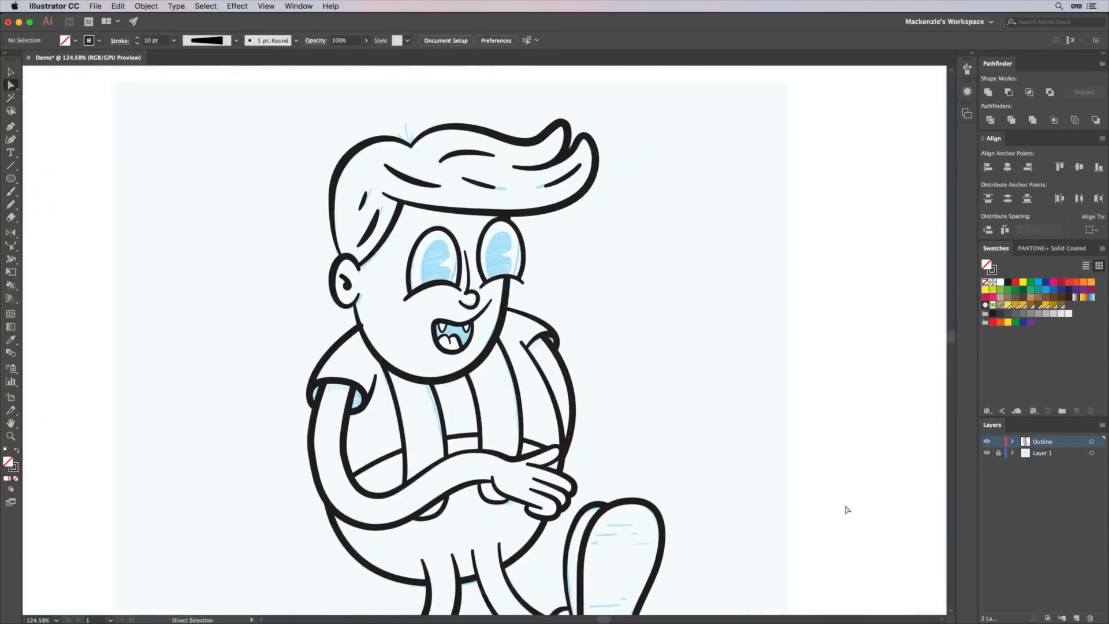
pyautogui.moveTo(395, 274); pyautogui.dragTo(450, 273)
pyautogui.moveTo(327, 157); pyautogui.dragTo(331, 158)
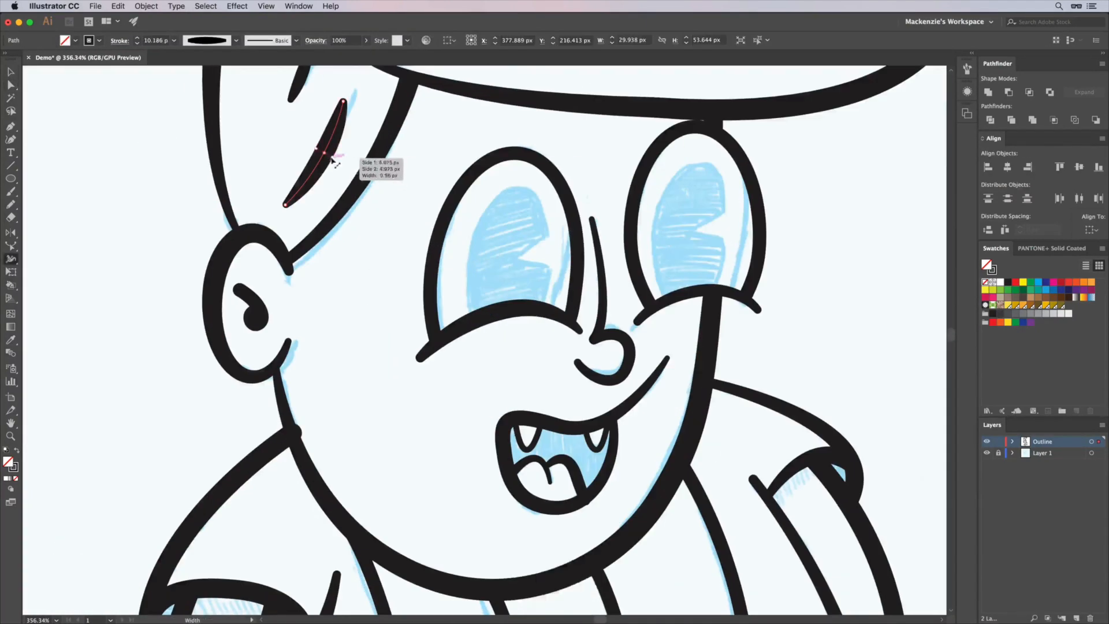
pyautogui.moveTo(404, 144); pyautogui.dragTo(472, 295)
pyautogui.moveTo(587, 173); pyautogui.dragTo(587, 170)
# Taper the upper end of the ear's inner curl and touch up the width of one more outline stroke.
pyautogui.moveTo(478, 491); pyautogui.dragTo(576, 242)
pyautogui.moveTo(408, 185); pyautogui.dragTo(407, 181)
pyautogui.press('a')
pyautogui.click(428, 202)
pyautogui.press('v')
pyautogui.moveTo(520, 277); pyautogui.dragTo(439, 277)
pyautogui.moveTo(323, 277); pyautogui.dragTo(405, 278)
pyautogui.hotkey('shift', 'w')
pyautogui.moveTo(280, 263); pyautogui.dragTo(277, 259)
pyautogui.press('v')
pyautogui.moveTo(462, 300); pyautogui.dragTo(382, 301)
pyautogui.moveTo(612, 341); pyautogui.dragTo(572, 341)
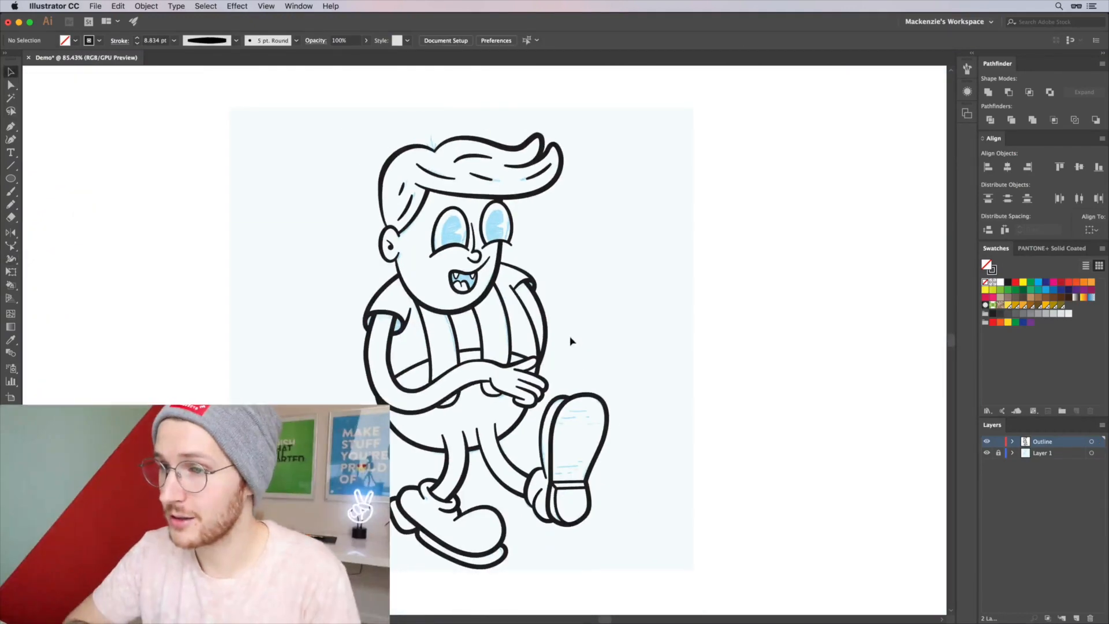
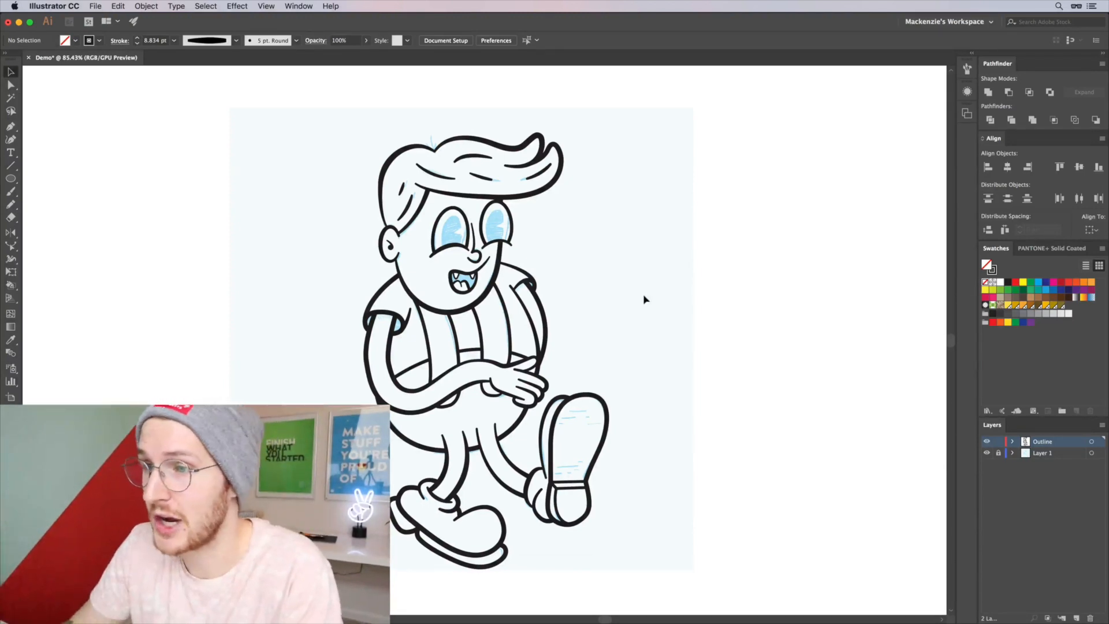
# Select all the character's outlines and apply Expand Appearance.
pyautogui.press('super')
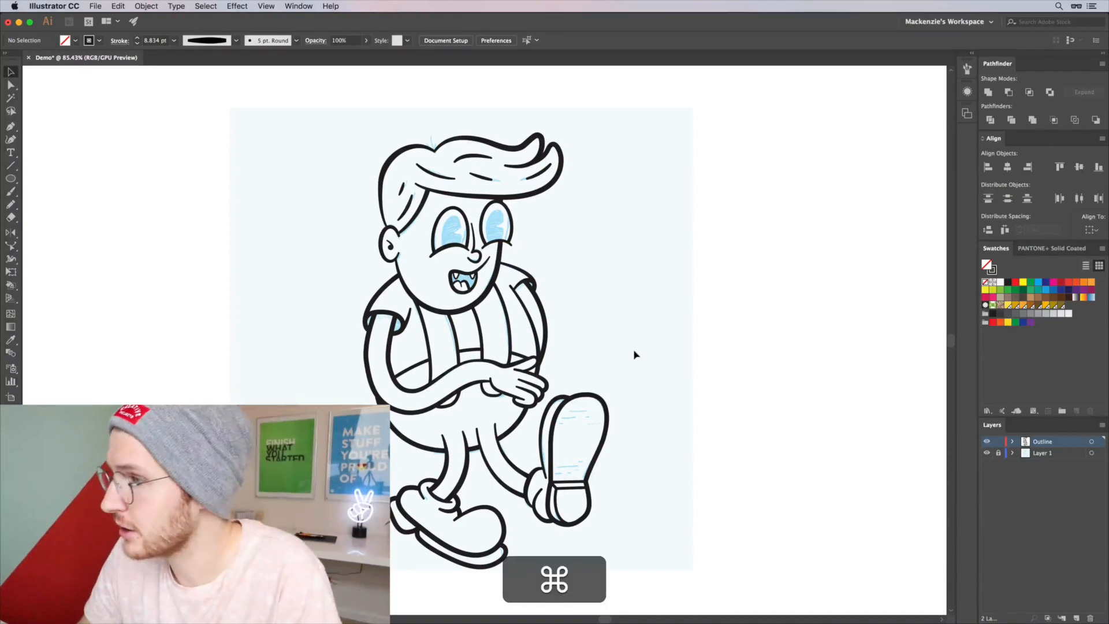
pyautogui.press('super+a')
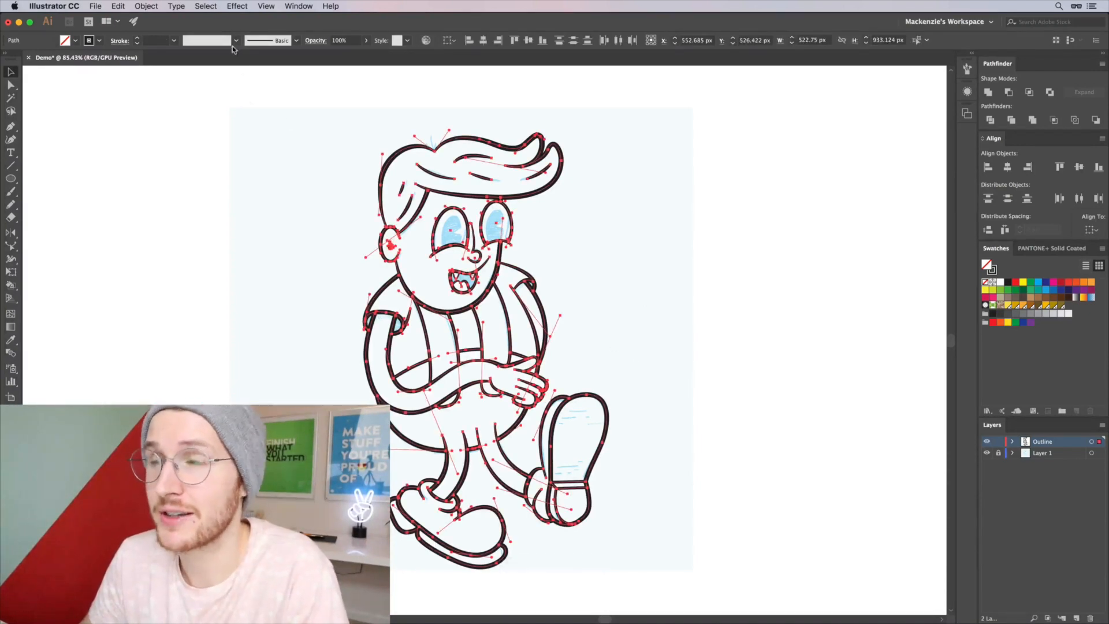
pyautogui.click(146, 6)
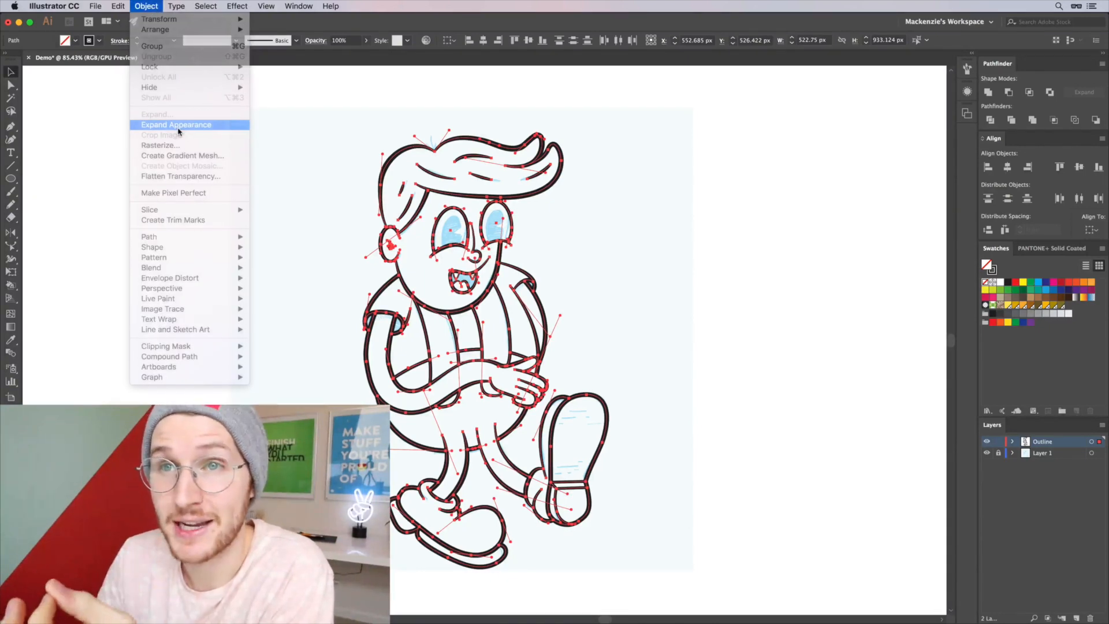
pyautogui.click(178, 126)
# Expand the fill and stroke of the selected outlines into shapes.
pyautogui.click(147, 6)
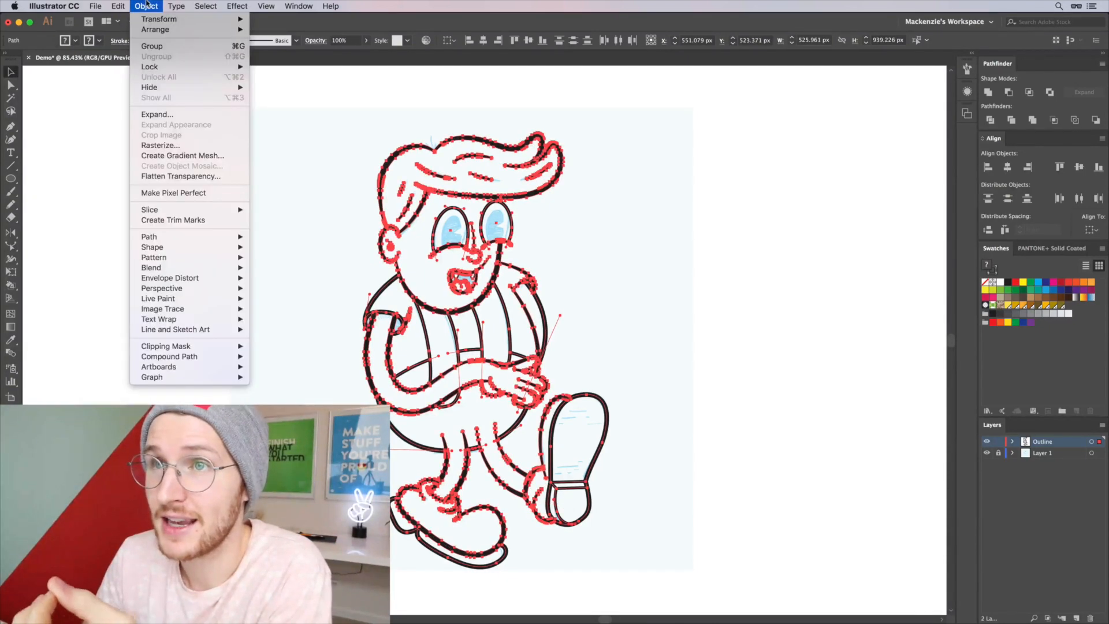
pyautogui.click(167, 115)
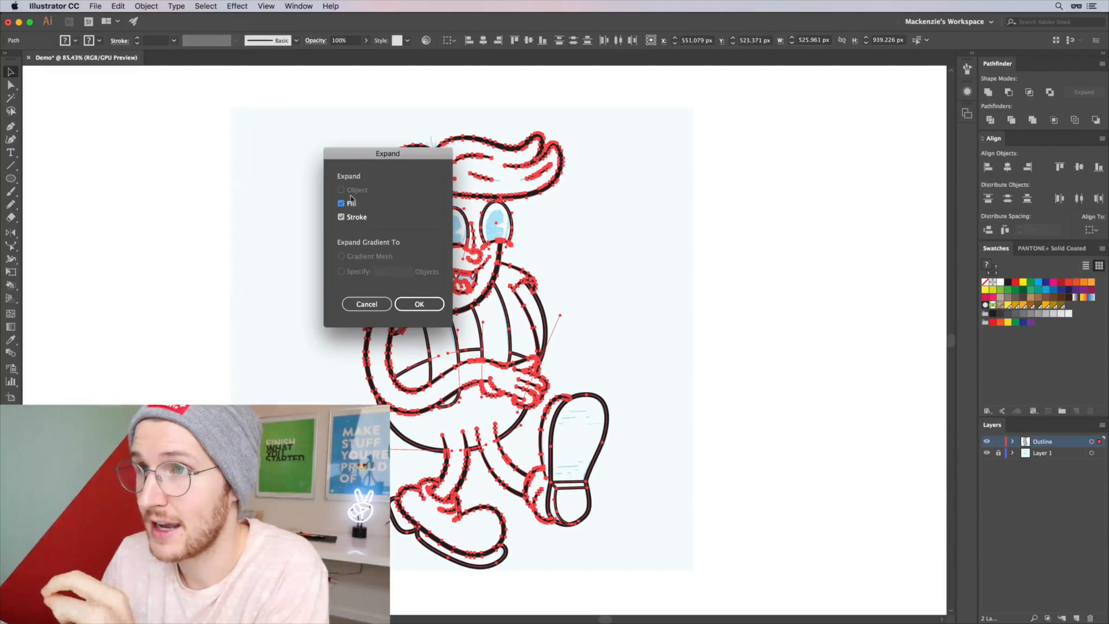
pyautogui.click(428, 304)
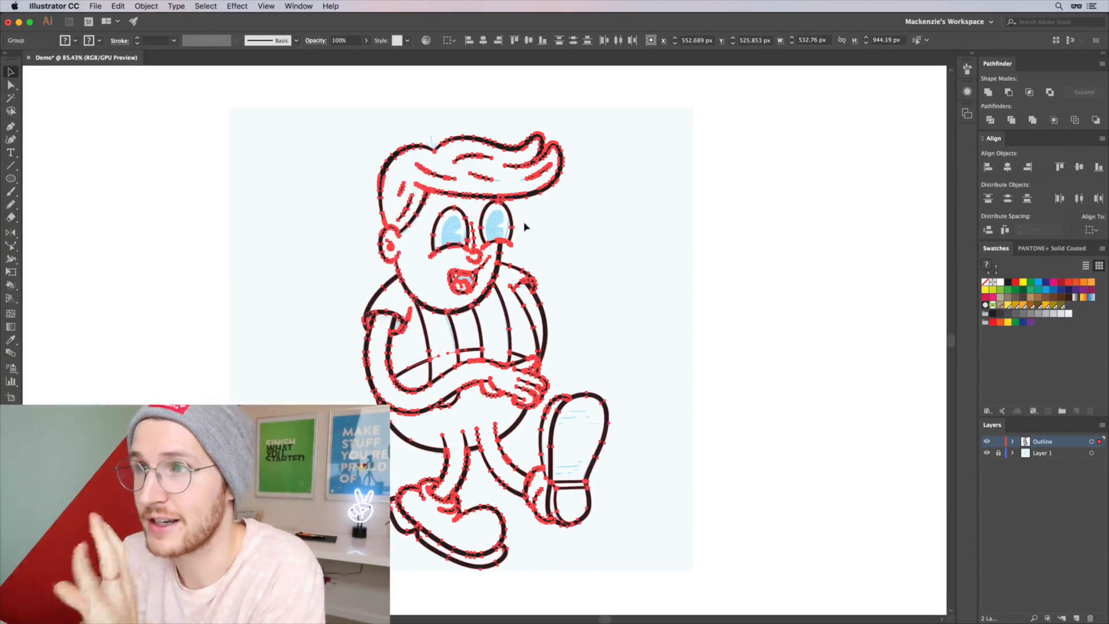
# Clean up stray points, unpainted objects and empty text paths, and unite all the outline shapes.
pyautogui.click(154, 5)
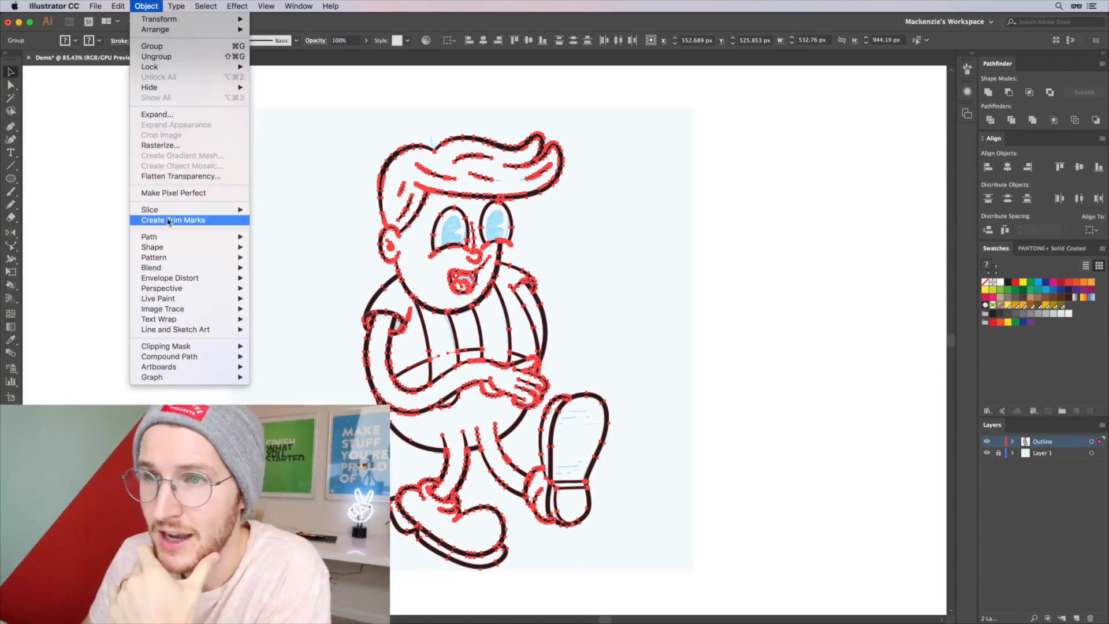
pyautogui.moveTo(171, 237)
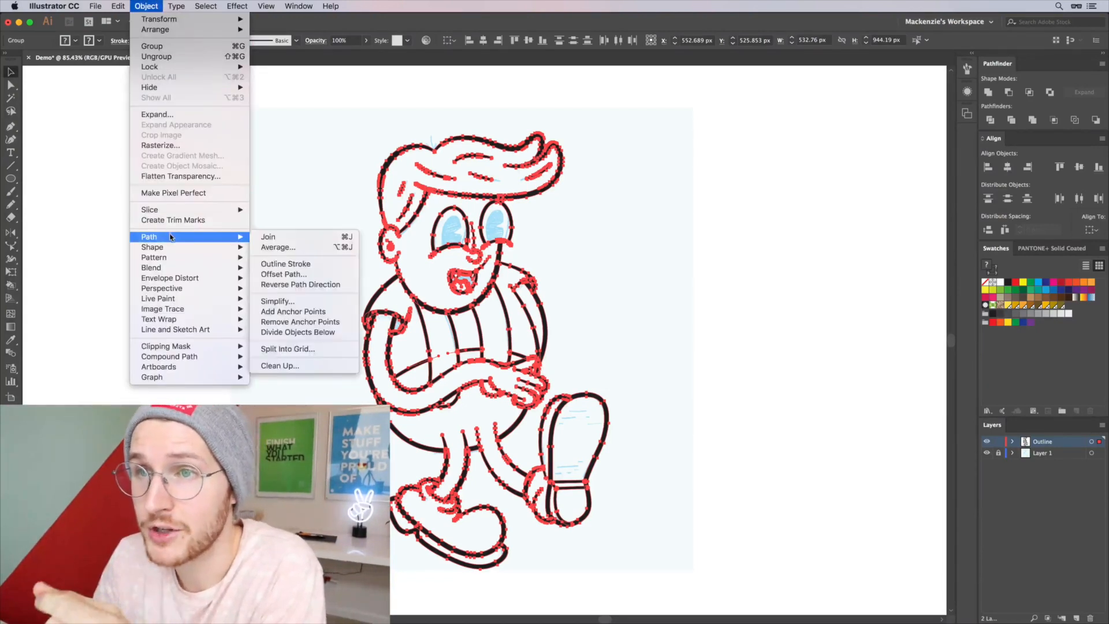
pyautogui.click(279, 366)
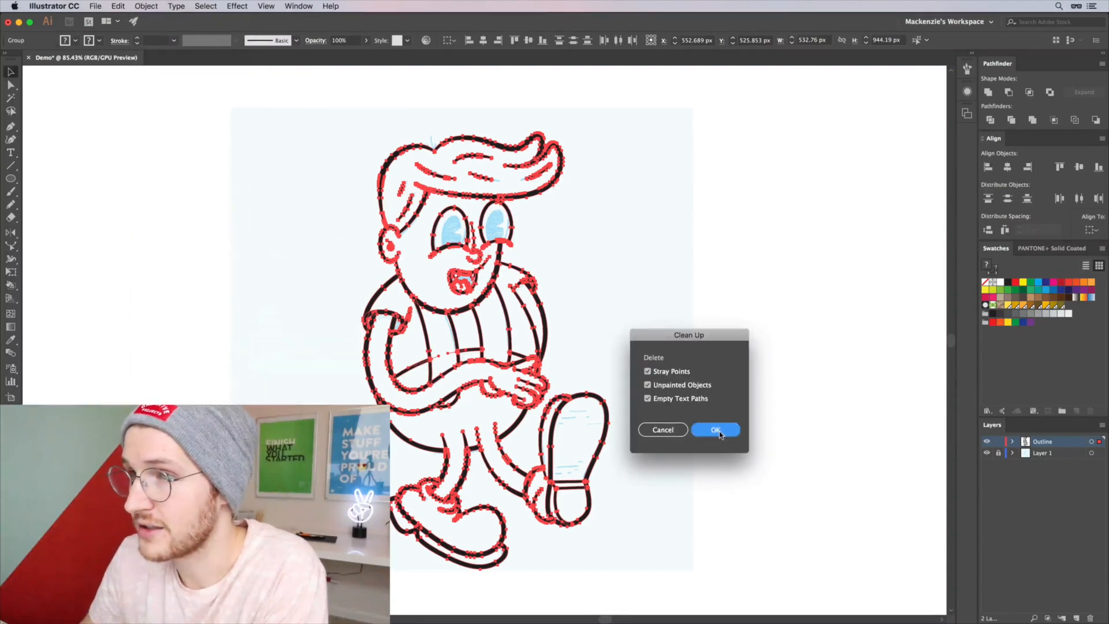
pyautogui.click(716, 431)
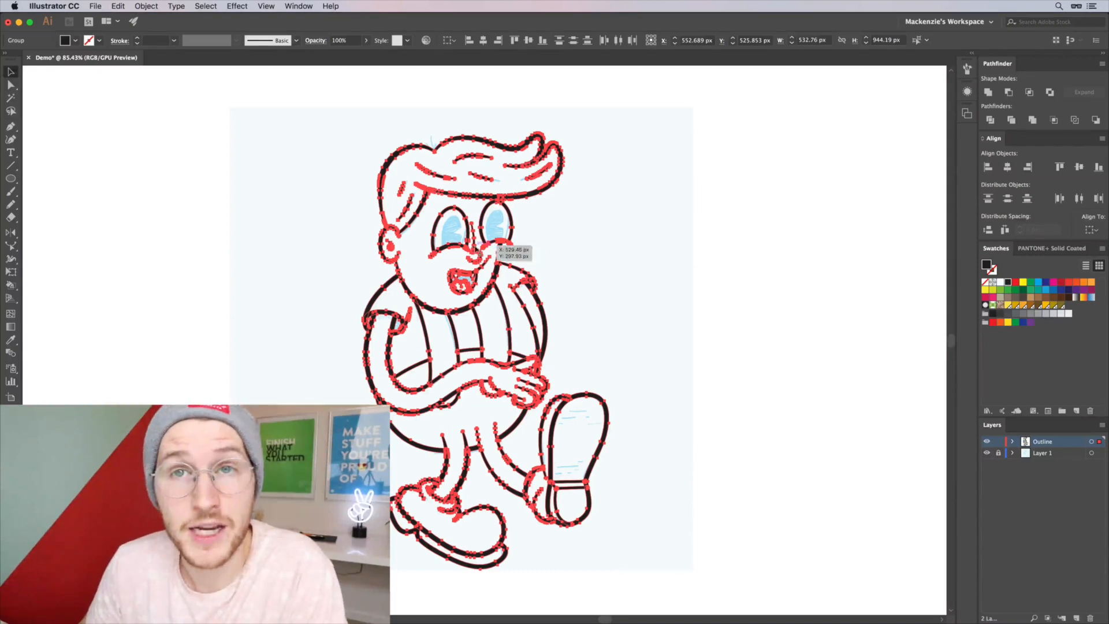
pyautogui.click(988, 92)
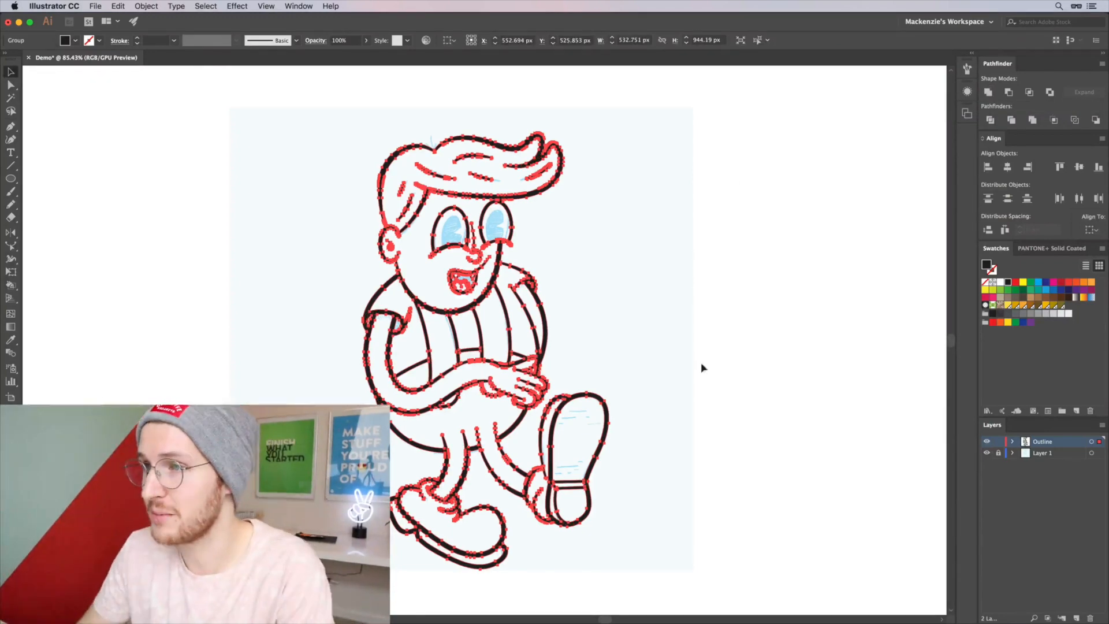
# Shift the united outlines to the right to test that they move as one piece, and undo the shift.
pyautogui.click(596, 287)
pyautogui.press('v')
pyautogui.moveTo(501, 286); pyautogui.dragTo(553, 288)
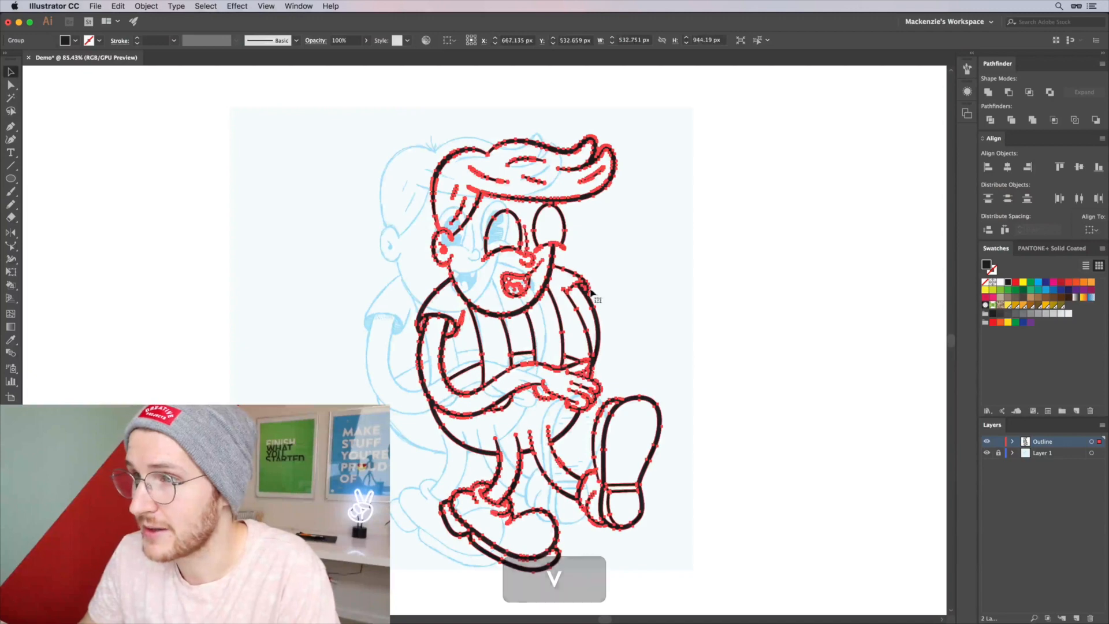
pyautogui.press('super+z')
pyautogui.press('super+z')
# Draw a black ellipse as the left eye's pupil over the sketched one.
pyautogui.press('z')
pyautogui.moveTo(473, 258); pyautogui.dragTo(707, 115)
pyautogui.press('space')
pyautogui.moveTo(491, 124); pyautogui.dragTo(532, 341)
pyautogui.press('z')
pyautogui.moveTo(372, 427); pyautogui.dragTo(429, 393)
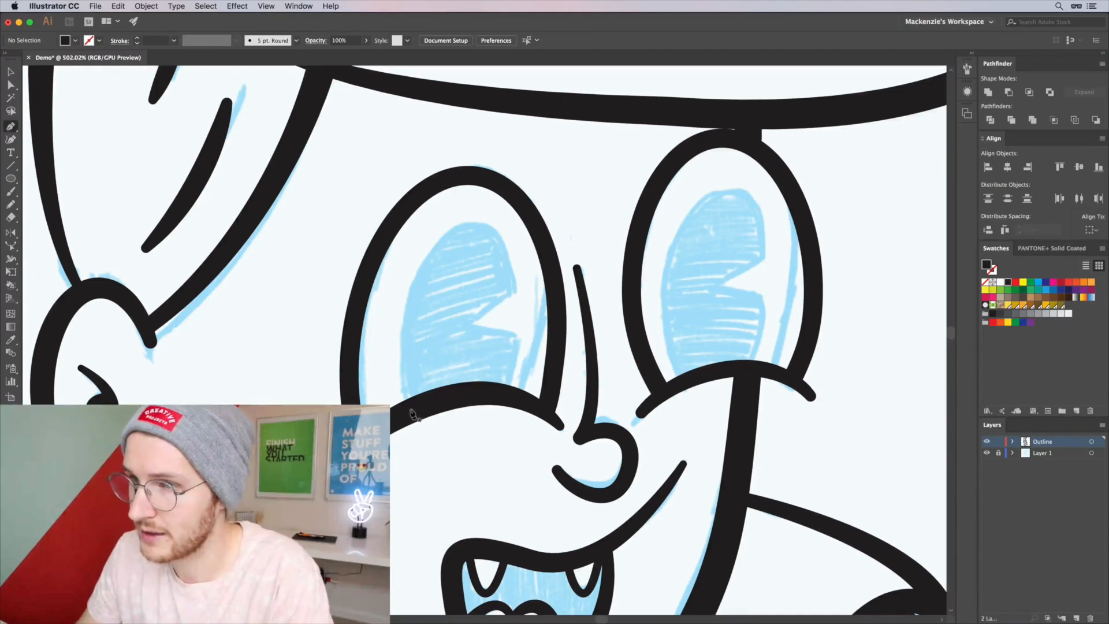
pyautogui.moveTo(408, 402); pyautogui.dragTo(410, 313)
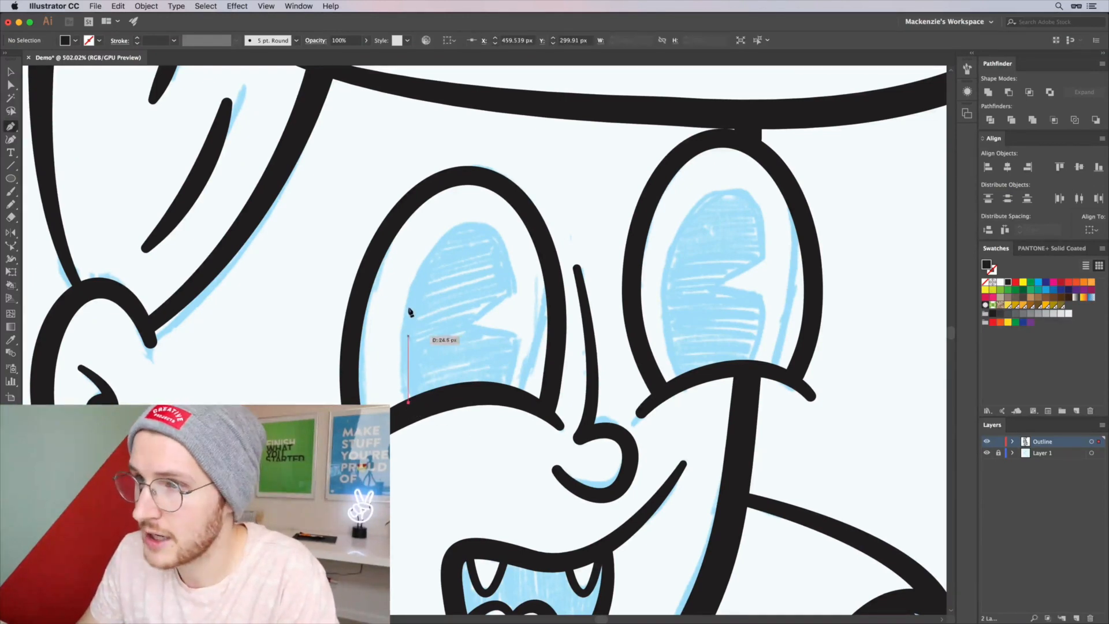
pyautogui.press('super+z')
pyautogui.press('l')
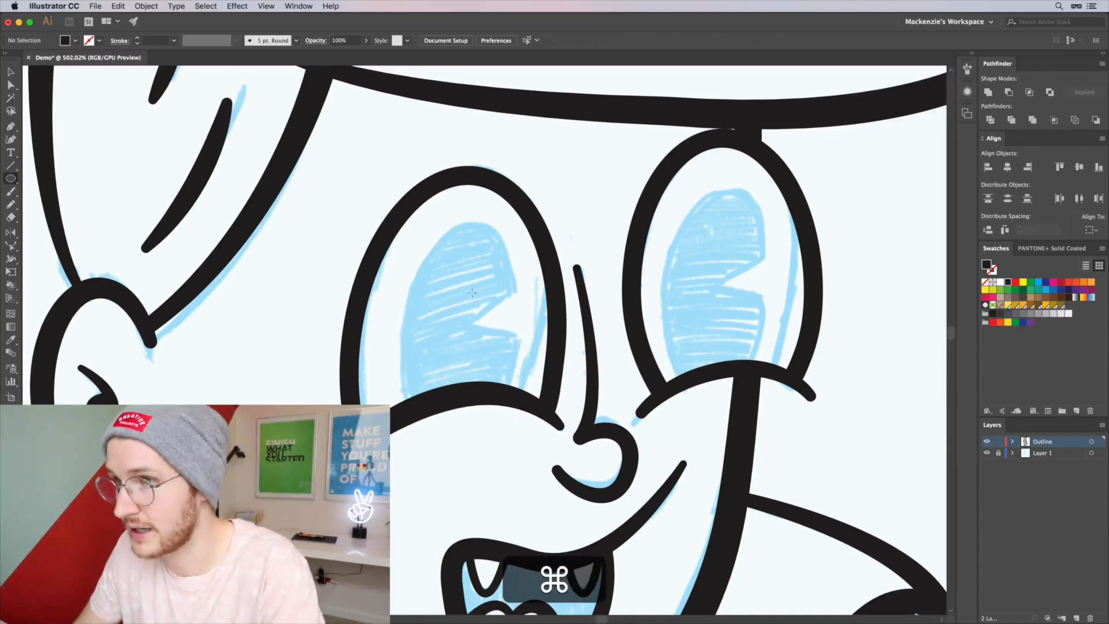
pyautogui.moveTo(436, 225); pyautogui.dragTo(590, 479)
# Position and tilt the left pupil over the sketch and narrow it to about 51 by 94 px.
pyautogui.press('v')
pyautogui.moveTo(459, 322); pyautogui.dragTo(411, 322)
pyautogui.moveTo(599, 239); pyautogui.dragTo(614, 243)
pyautogui.press('v')
pyautogui.moveTo(454, 323); pyautogui.dragTo(455, 322)
pyautogui.press('e')
pyautogui.moveTo(536, 353); pyautogui.dragTo(510, 322)
pyautogui.press('v')
pyautogui.click(557, 327)
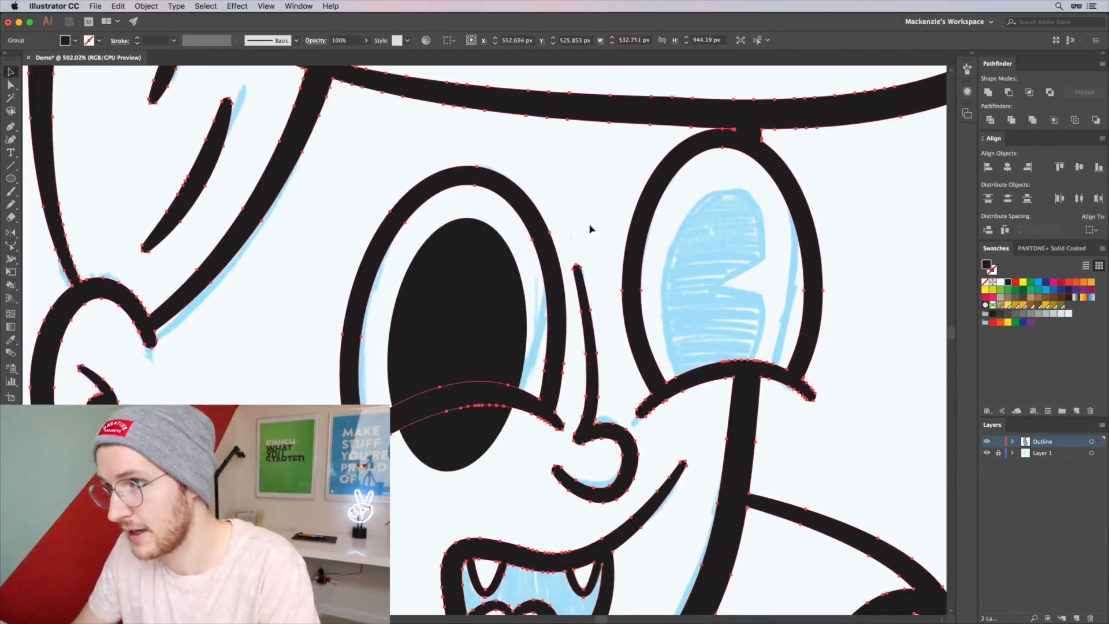
# Duplicate the pupil into the right eye and rotate the copy slightly to fit the sketch.
pyautogui.moveTo(486, 294); pyautogui.dragTo(760, 253)
pyautogui.press('e')
pyautogui.press('v')
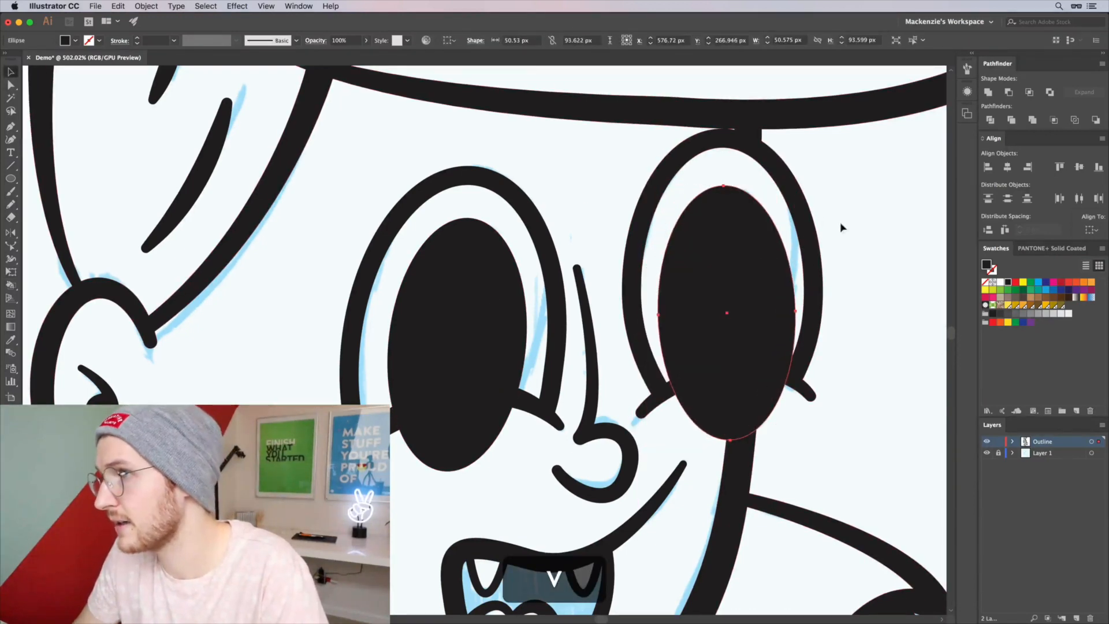
pyautogui.click(856, 258)
# Draw a triangular wedge about 24 by 19 px with the Pen tool over the left pupil's right edge.
pyautogui.press('p')
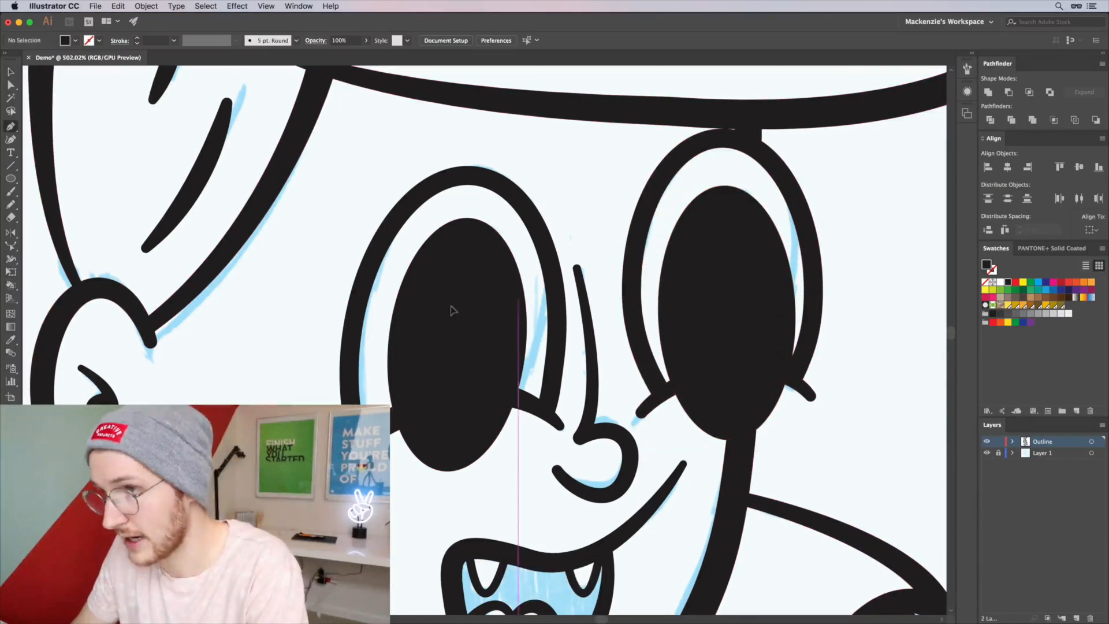
pyautogui.click(530, 299)
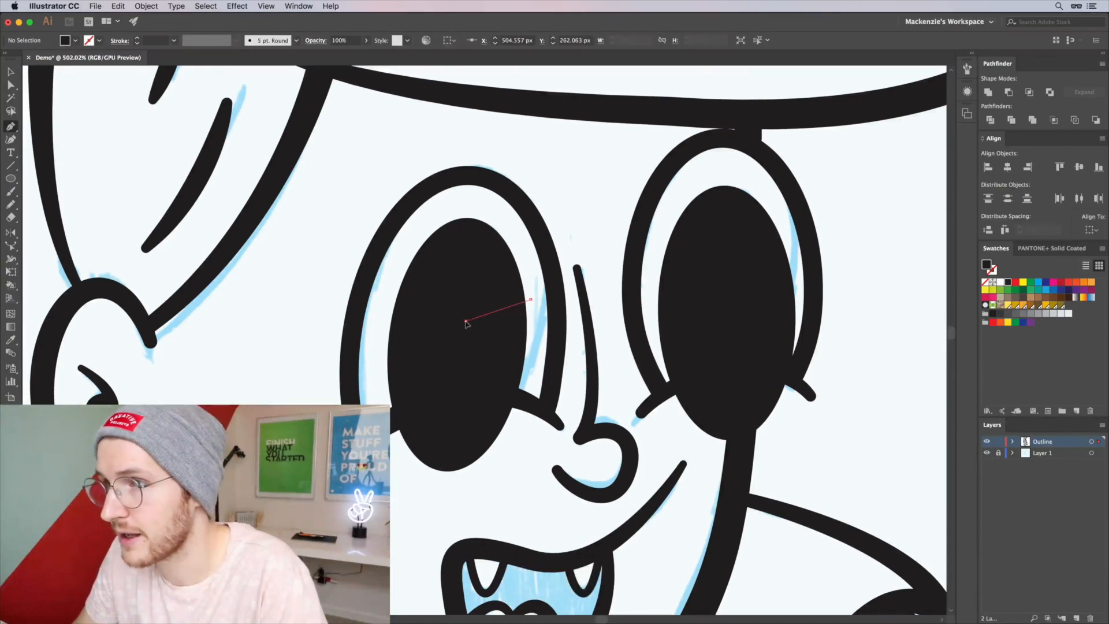
pyautogui.click(466, 321)
pyautogui.click(530, 351)
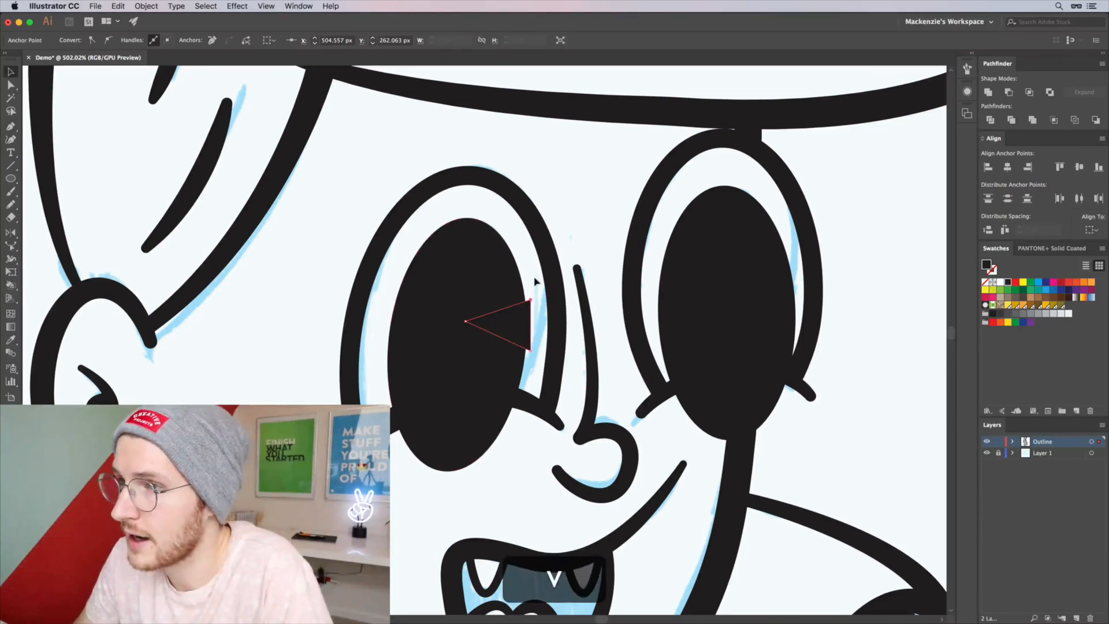
# Slightly round the wedge's inner corner.
pyautogui.press('a')
pyautogui.click(466, 322)
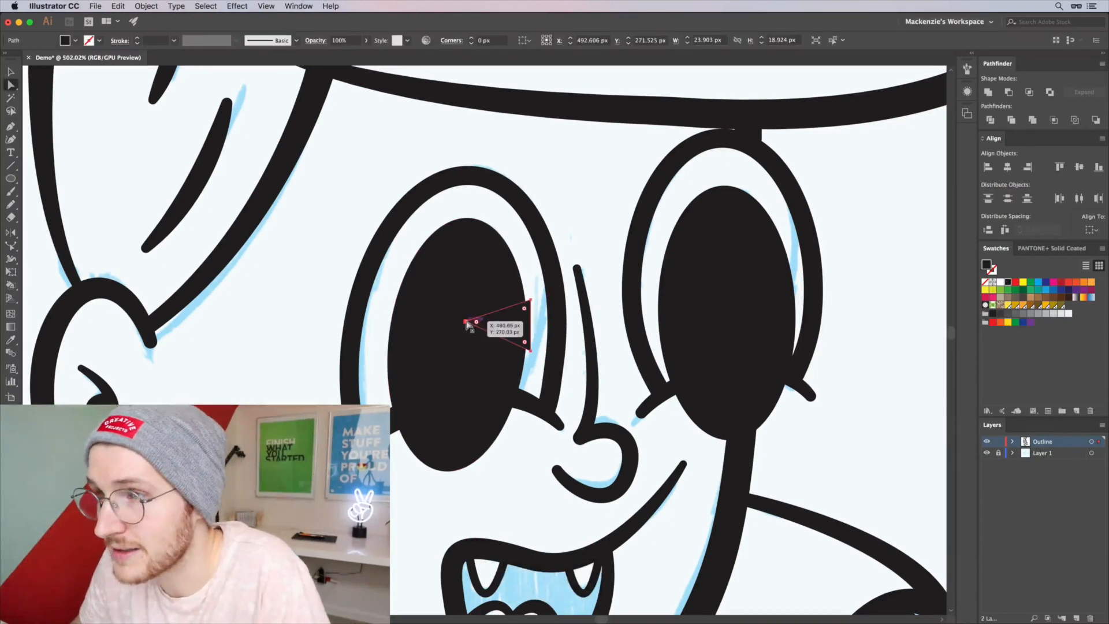
pyautogui.moveTo(475, 322); pyautogui.dragTo(478, 322)
pyautogui.hotkey('shift', 'v')
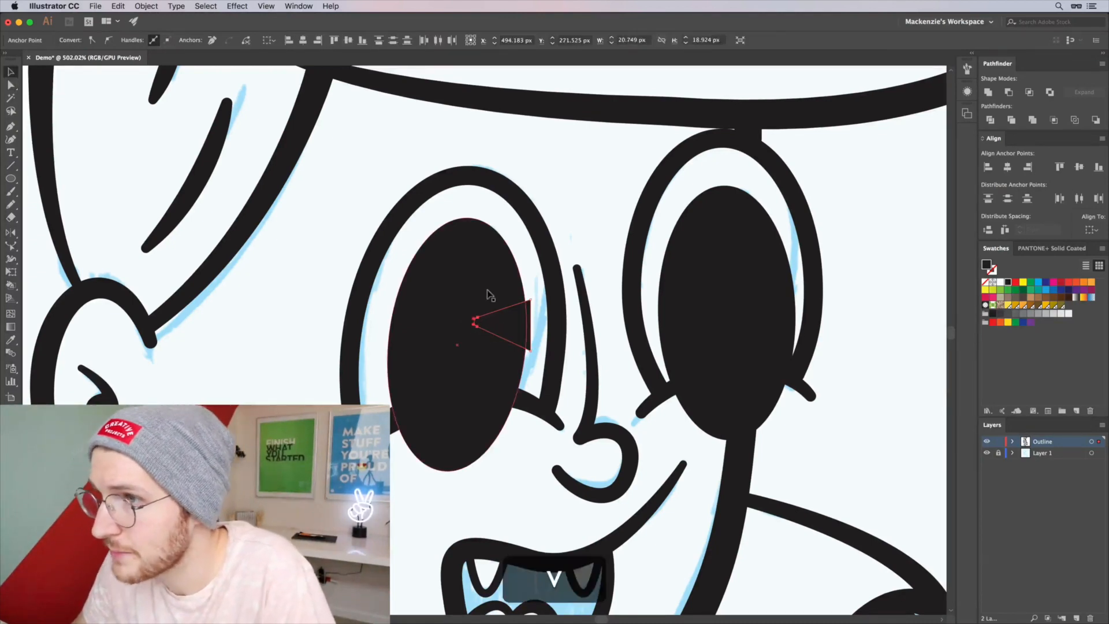
# Duplicate the wedge onto the right pupil's right edge and rotate the copy to match the sketched highlight.
pyautogui.click(518, 270)
pyautogui.click(532, 286)
pyautogui.click(530, 320)
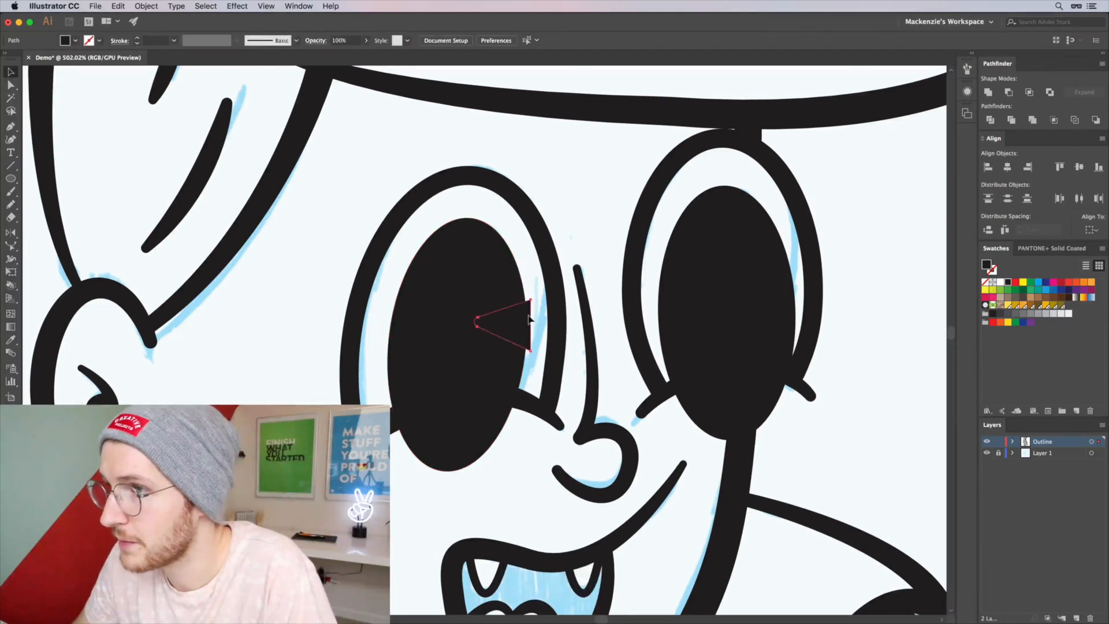
pyautogui.moveTo(514, 318); pyautogui.dragTo(787, 298)
pyautogui.press('e')
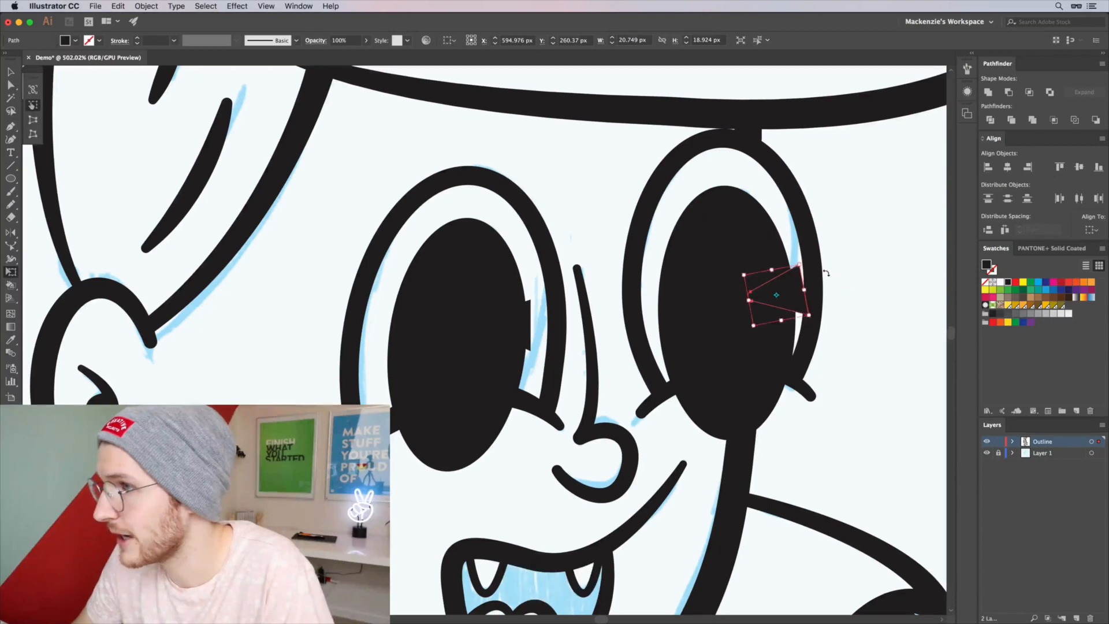
pyautogui.press('v')
pyautogui.click(772, 309)
# Subtract each wedge from its pupil with Minus Front to cut the highlight notches in both eyes.
pyautogui.click(521, 324)
pyautogui.keyDown('shift'); pyautogui.click(471, 280); pyautogui.keyUp('shift')
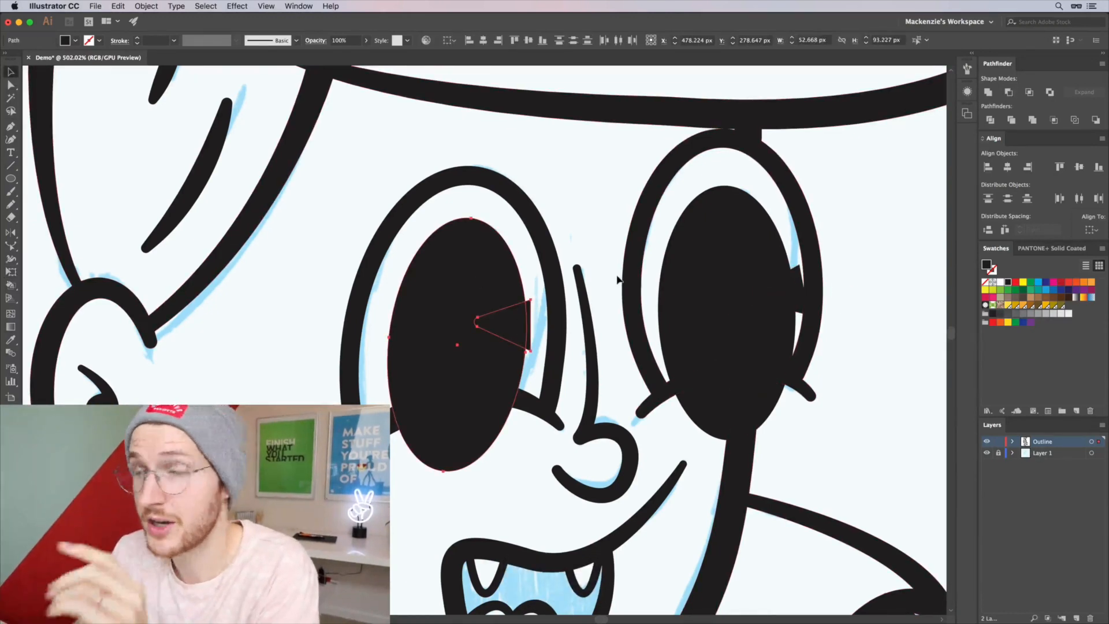
pyautogui.click(1008, 93)
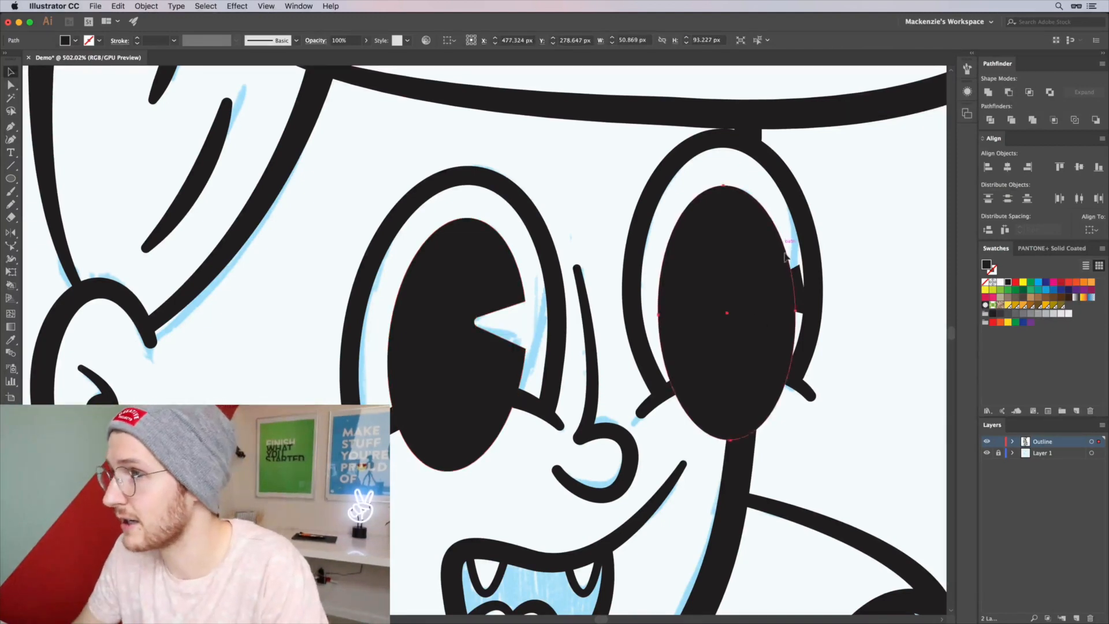
pyautogui.moveTo(779, 245); pyautogui.dragTo(778, 302)
pyautogui.press('super+z')
pyautogui.press('shift+super+z')
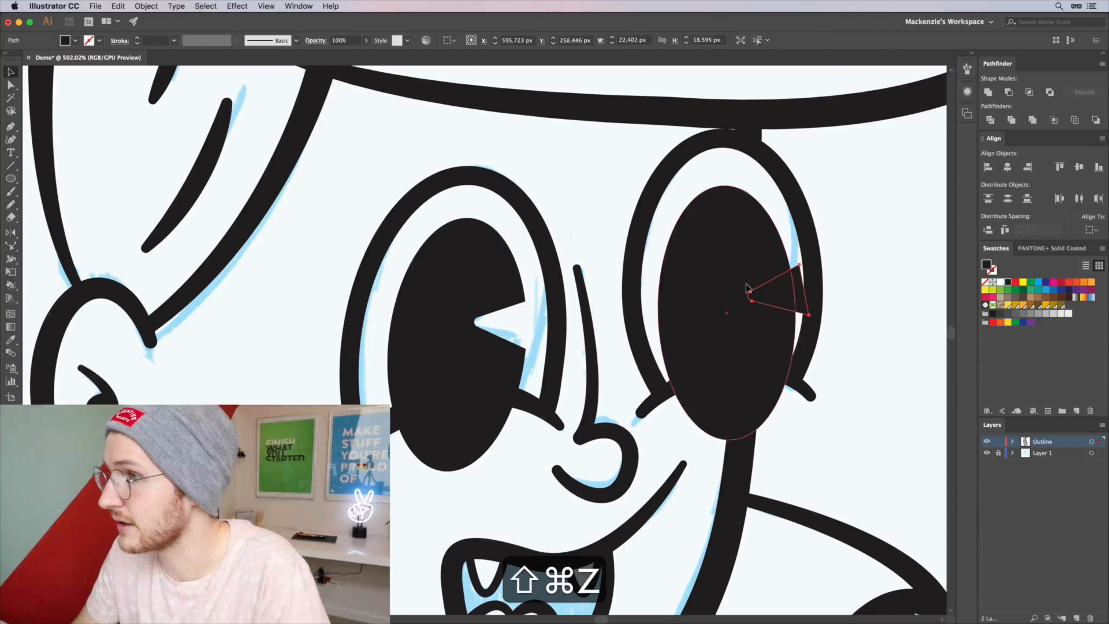
pyautogui.click(1008, 93)
# Add anchors where the left pupil crosses the lower eye line and pull the pupil's bottom anchor up to that line.
pyautogui.press('a')
pyautogui.click(444, 472)
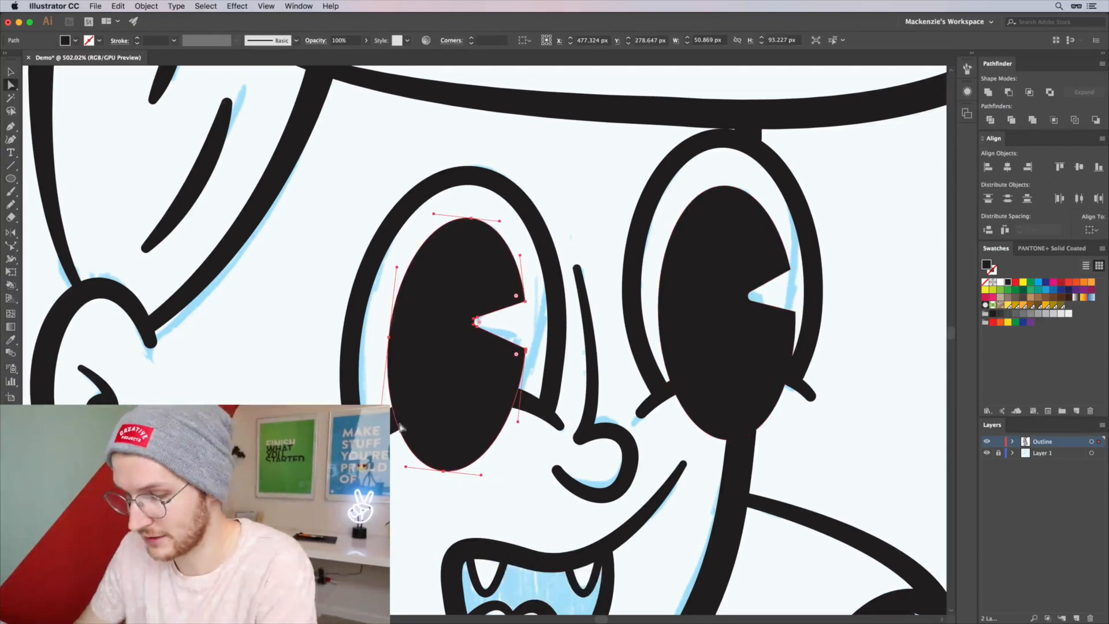
pyautogui.hotkey('shift', 'c')
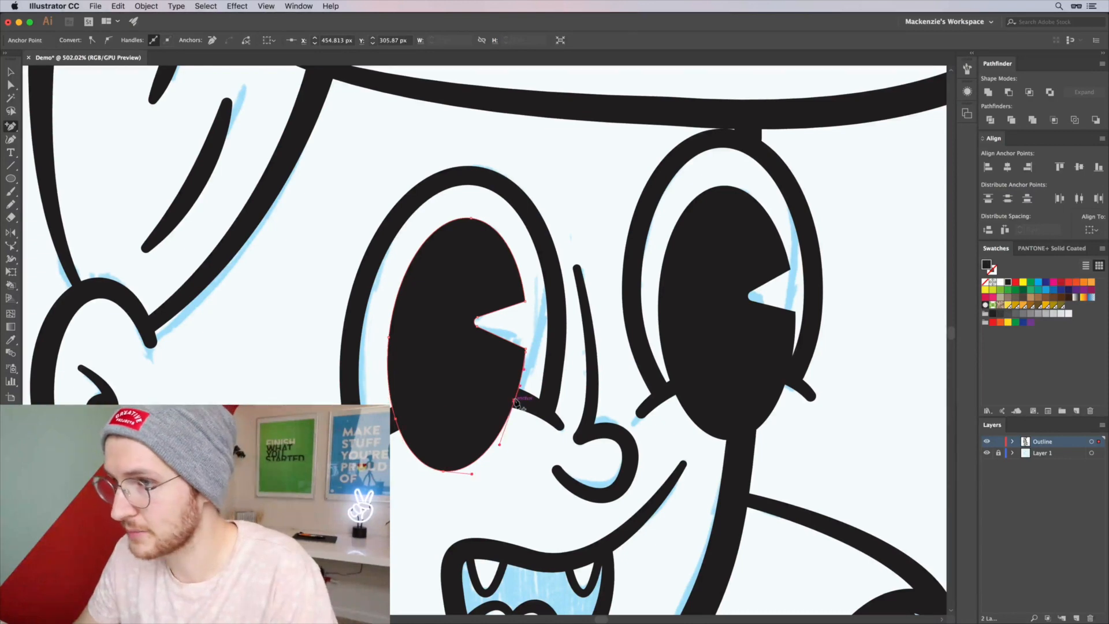
pyautogui.press('a')
pyautogui.moveTo(444, 472); pyautogui.dragTo(447, 406)
pyautogui.moveTo(405, 449); pyautogui.dragTo(417, 424)
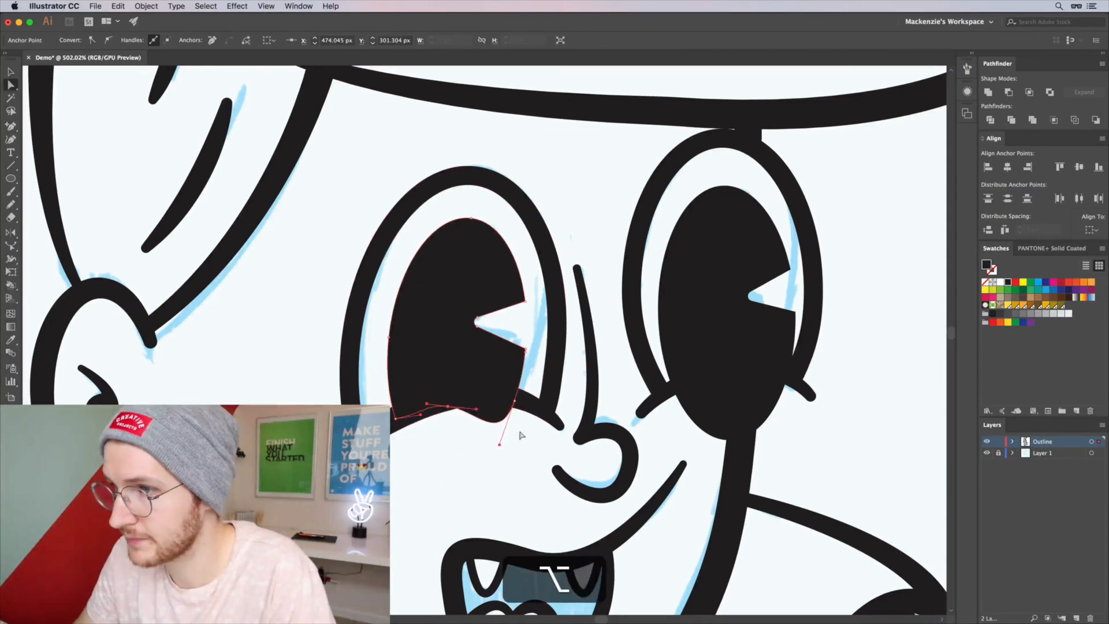
# Adjust the handles of the left pupil's lower anchors so its bottom edge follows the lower eye line.
pyautogui.moveTo(499, 407); pyautogui.dragTo(505, 399)
pyautogui.click(500, 438)
pyautogui.click(460, 396)
pyautogui.press('a')
pyautogui.moveTo(477, 408); pyautogui.dragTo(473, 397)
pyautogui.click(503, 432)
# Add anchors where the right pupil crosses the lower eye line and reshape the pupil's bottom edge to follow that line.
pyautogui.moveTo(716, 358); pyautogui.dragTo(500, 360)
pyautogui.press('a')
pyautogui.click(500, 383)
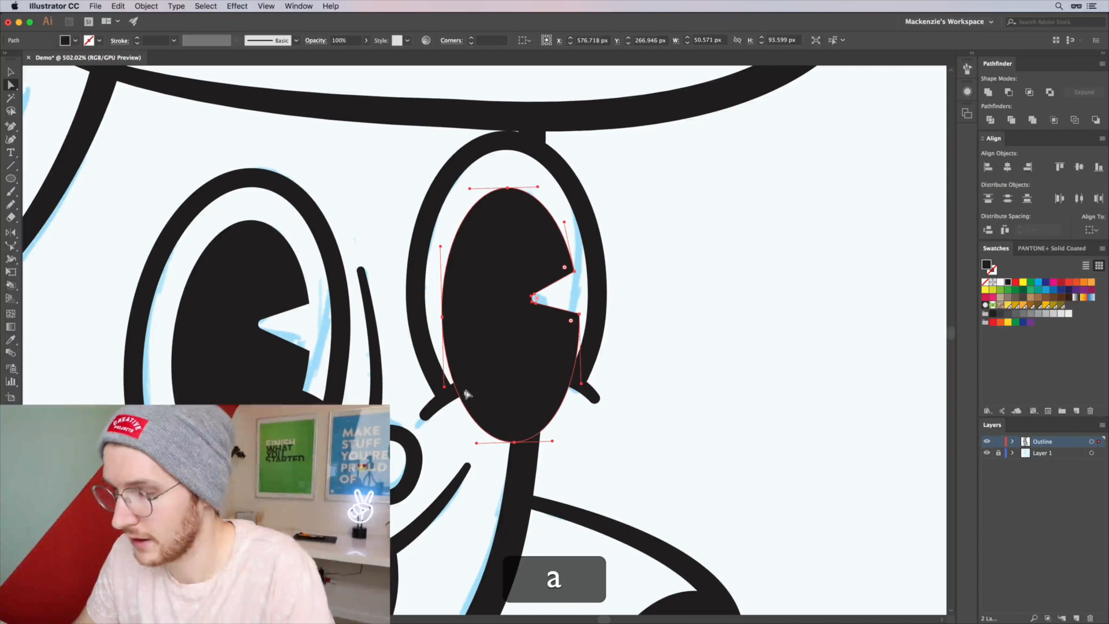
pyautogui.press('=')
pyautogui.click(458, 390)
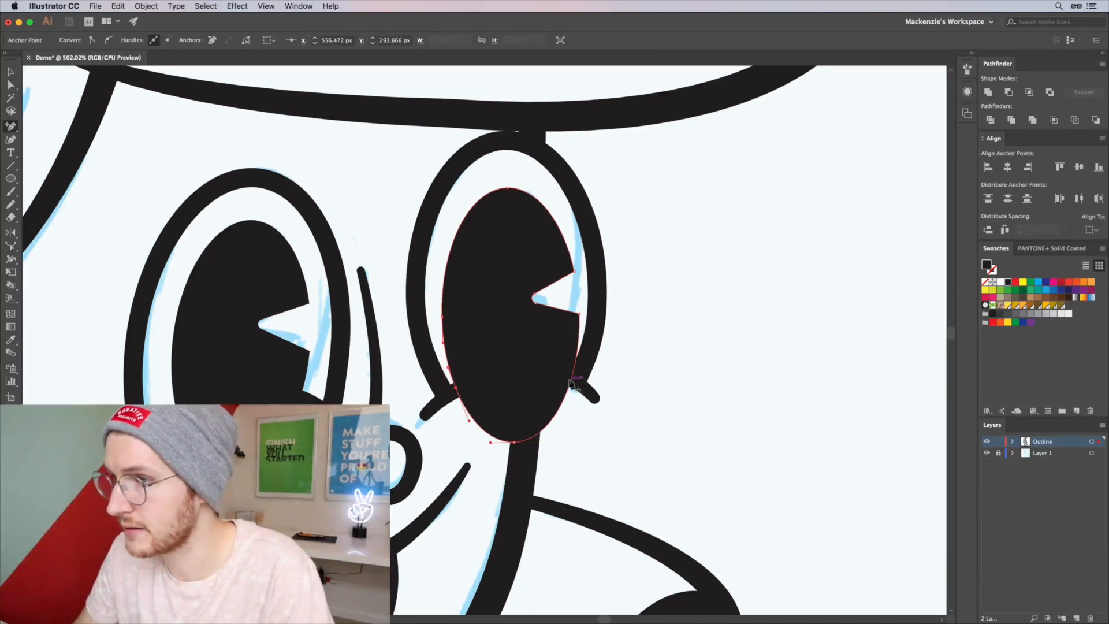
pyautogui.click(571, 382)
pyautogui.press('a')
pyautogui.moveTo(515, 443); pyautogui.dragTo(510, 374)
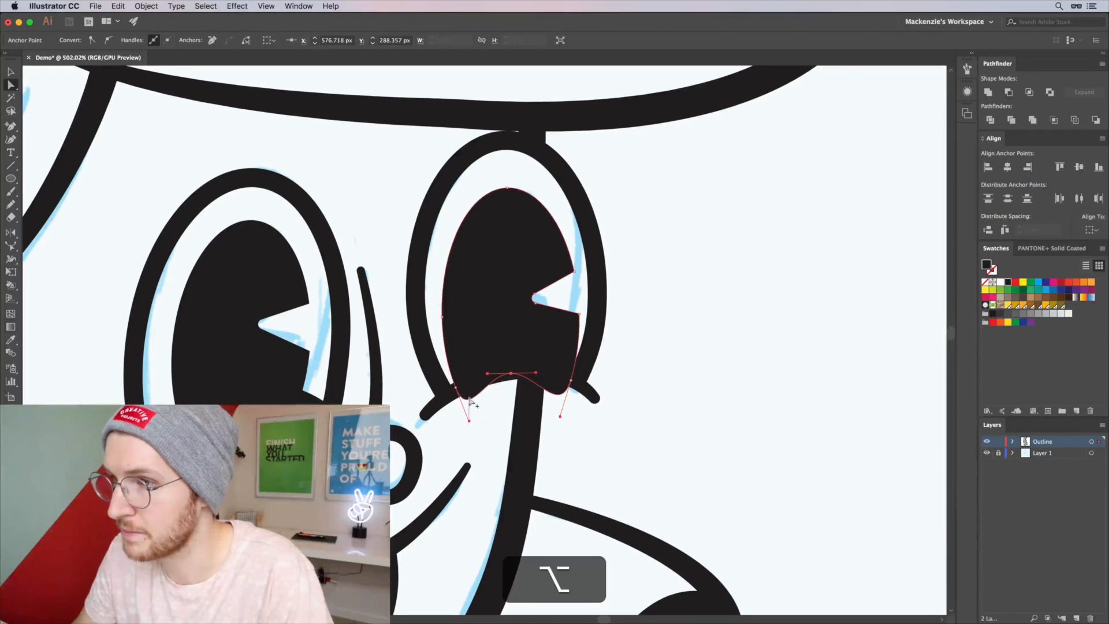
pyautogui.keyDown('alt'); pyautogui.click(471, 406); pyautogui.keyUp('alt')
pyautogui.moveTo(469, 422); pyautogui.dragTo(469, 376)
# Unite the pupils with all the character's outline shapes and check the result on the whole figure.
pyautogui.press('v')
pyautogui.moveTo(666, 460); pyautogui.dragTo(179, 173)
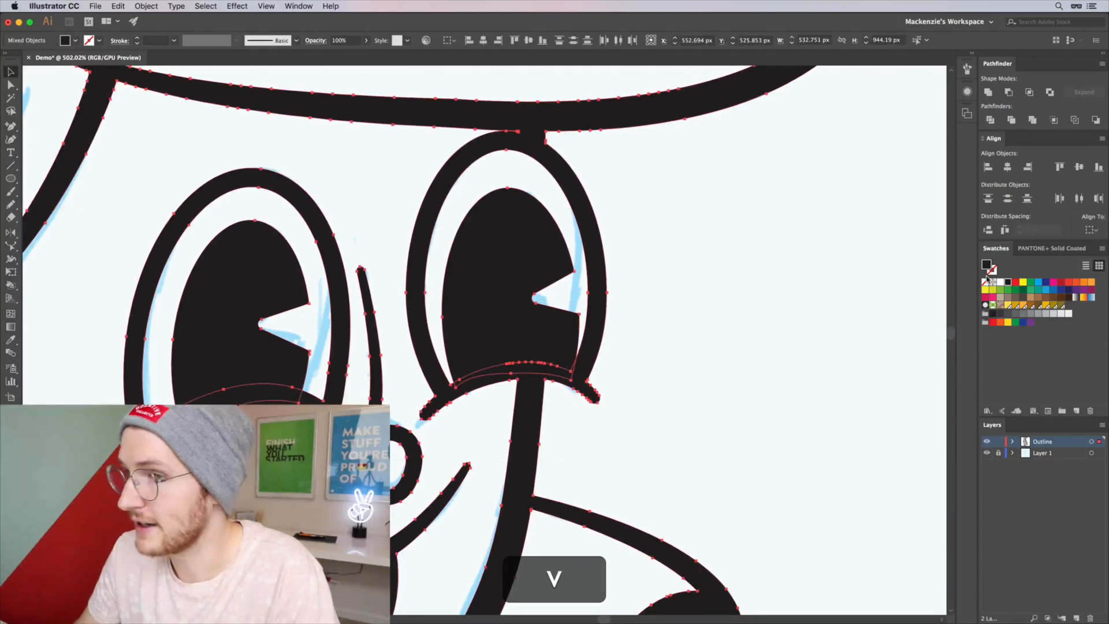
pyautogui.click(987, 94)
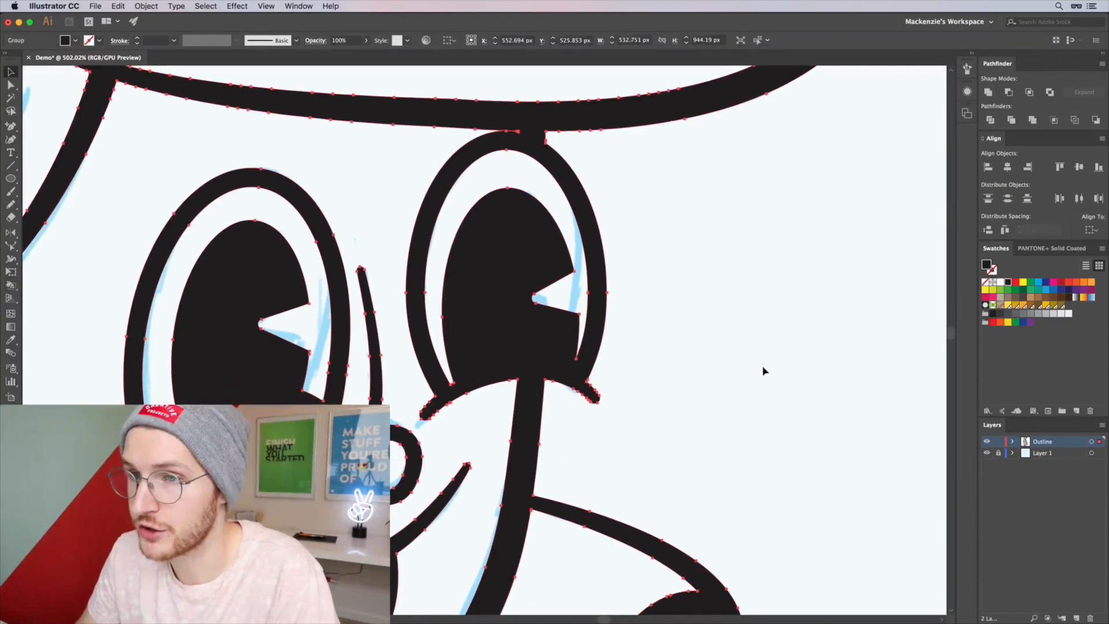
pyautogui.click(763, 370)
pyautogui.scroll(-5, 762, 370)
pyautogui.scroll(-4, 761, 371)
pyautogui.moveTo(759, 372); pyautogui.dragTo(598, 330)
pyautogui.scroll(-4, 589, 297)
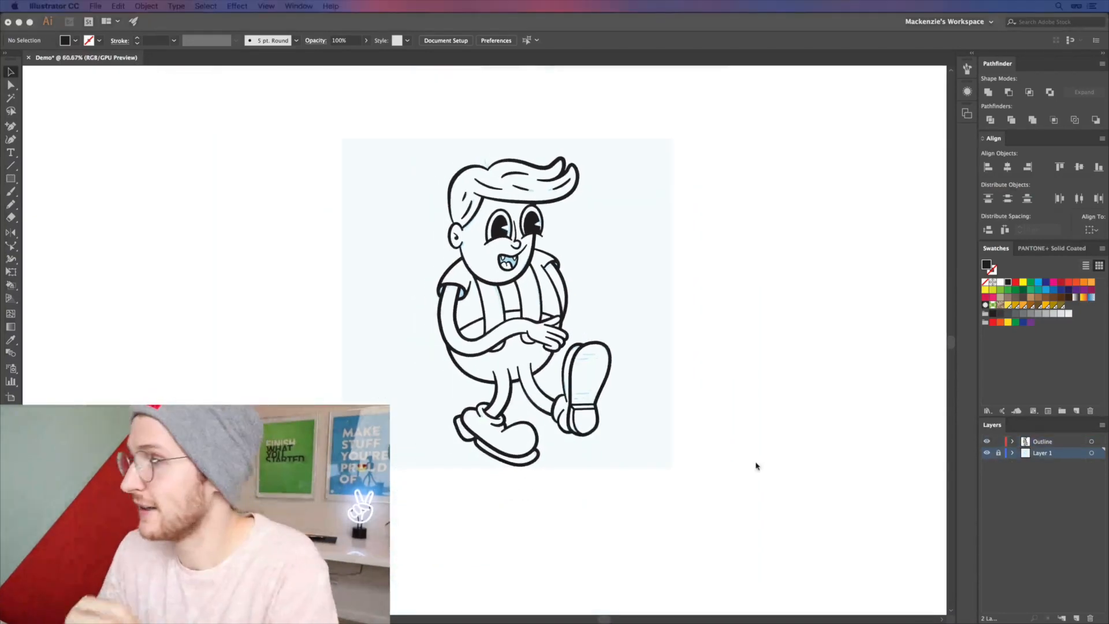
pyautogui.press('v')
pyautogui.click(508, 226)
pyautogui.click(618, 270)
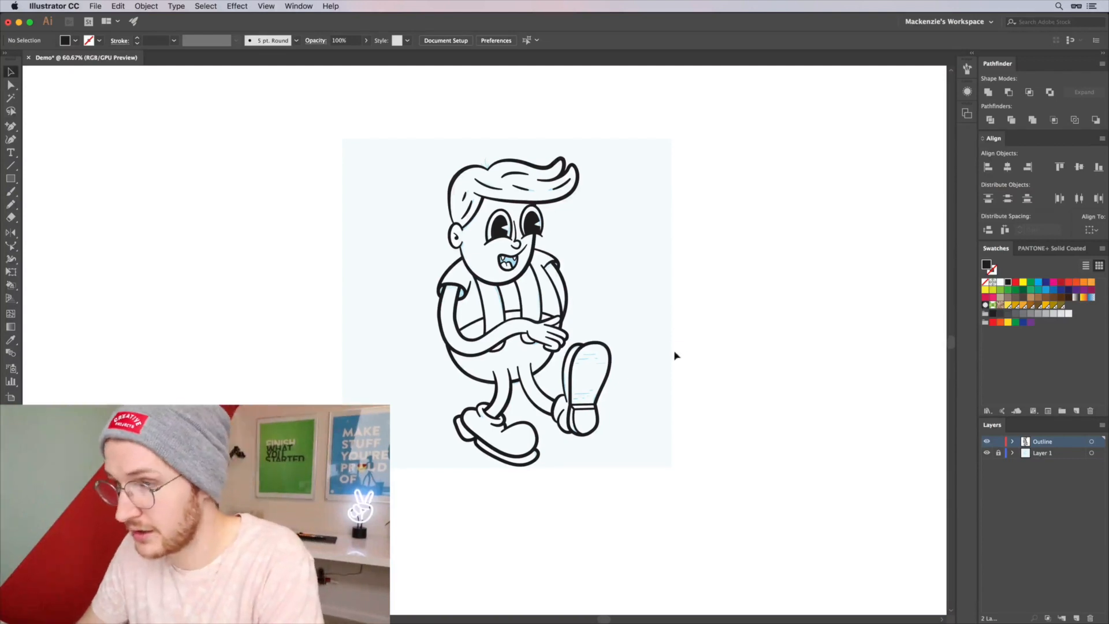
# Draw a rectangle of about 1188 × 1291 px around the whole character, send it to the back and fill it teal.
pyautogui.press('m')
pyautogui.moveTo(705, 514); pyautogui.dragTo(314, 90)
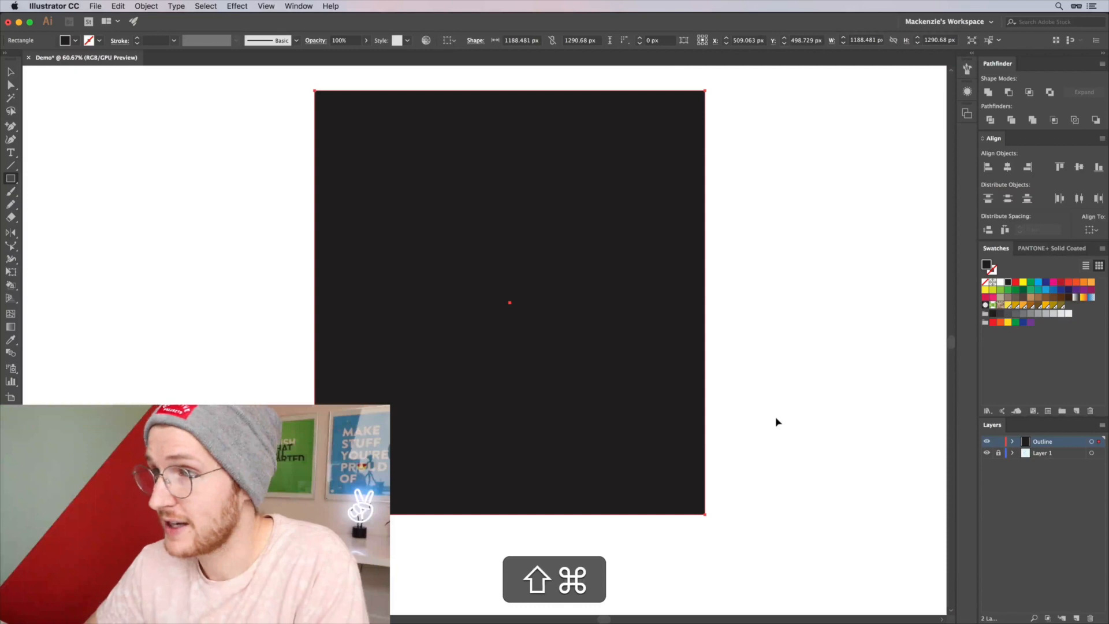
pyautogui.press('shift+super+bracketleft')
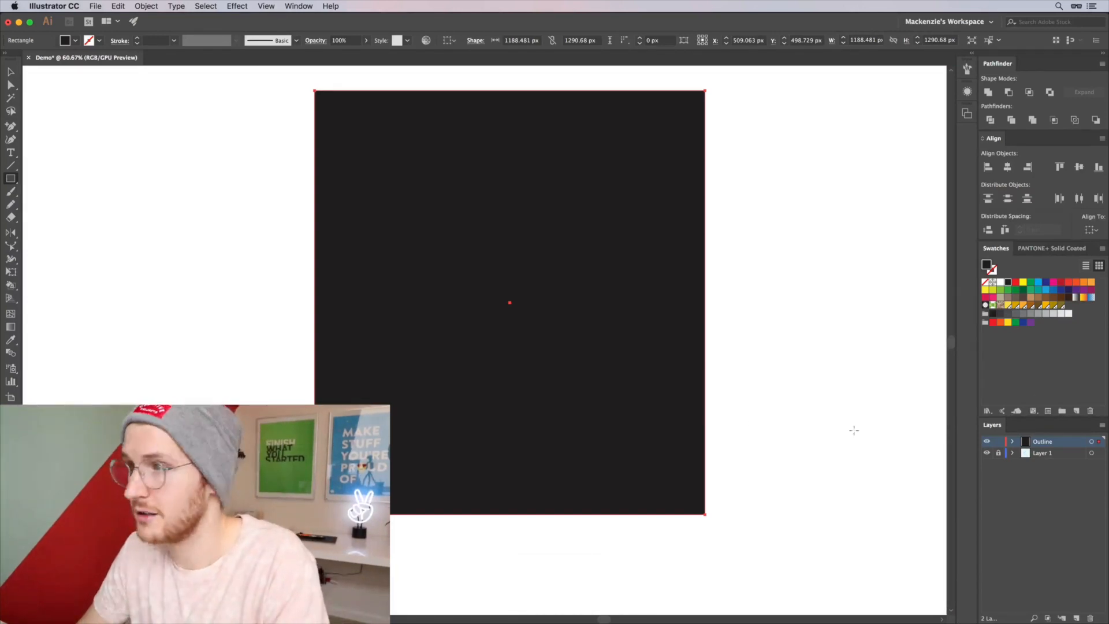
pyautogui.click(1030, 297)
pyautogui.click(1037, 289)
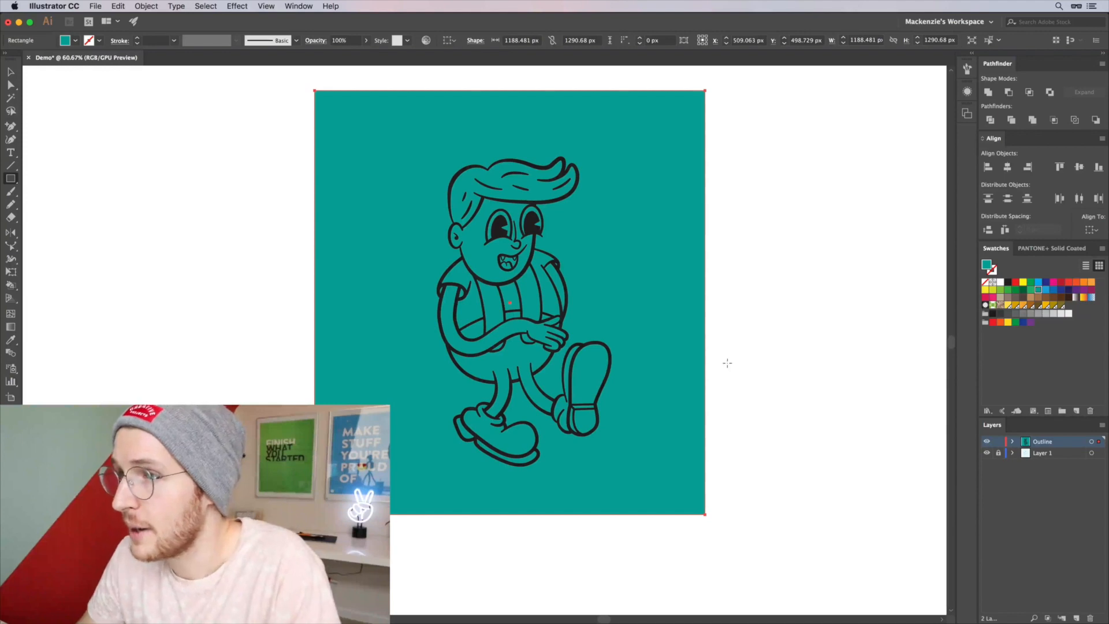
# Merge the teal rectangle with the character's outlines and delete the teal area surrounding the figure.
pyautogui.press('v')
pyautogui.moveTo(773, 543); pyautogui.dragTo(463, 139)
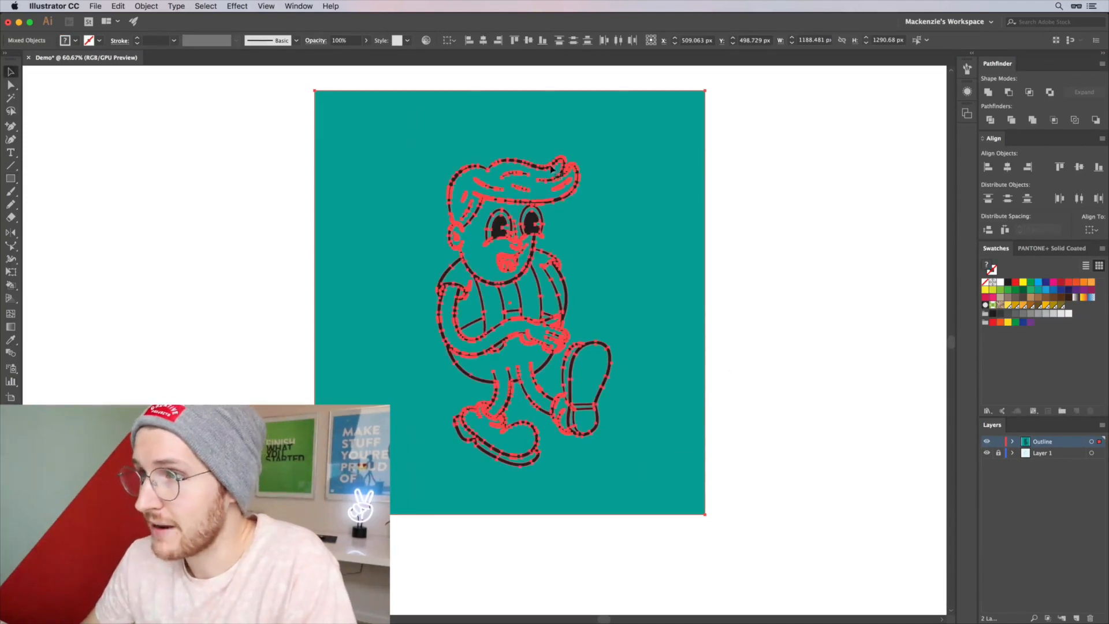
pyautogui.click(1032, 126)
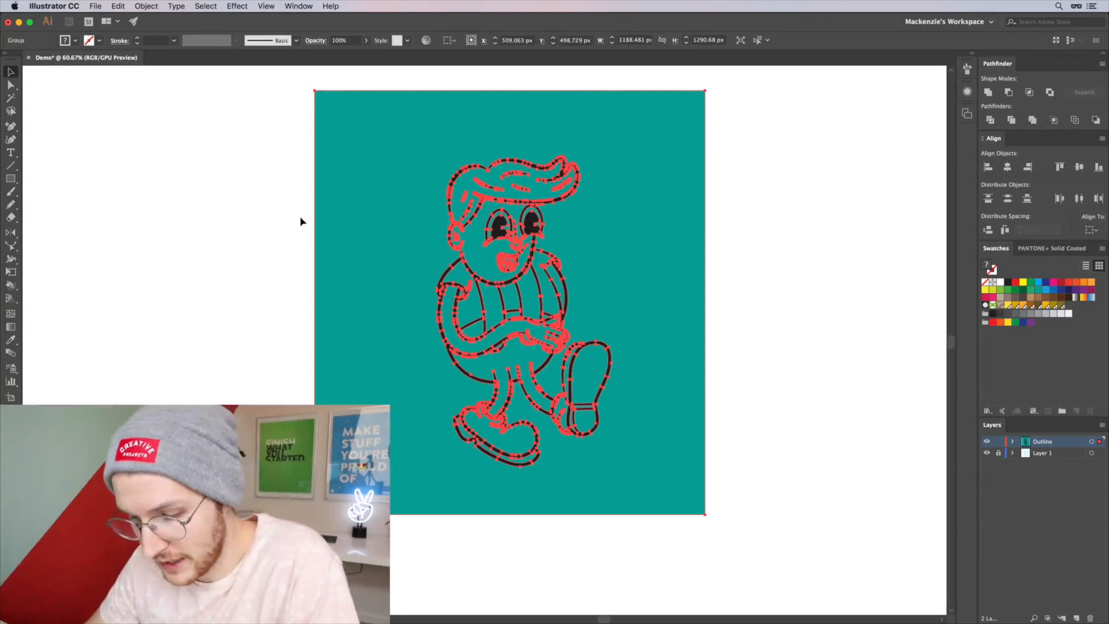
pyautogui.press('a')
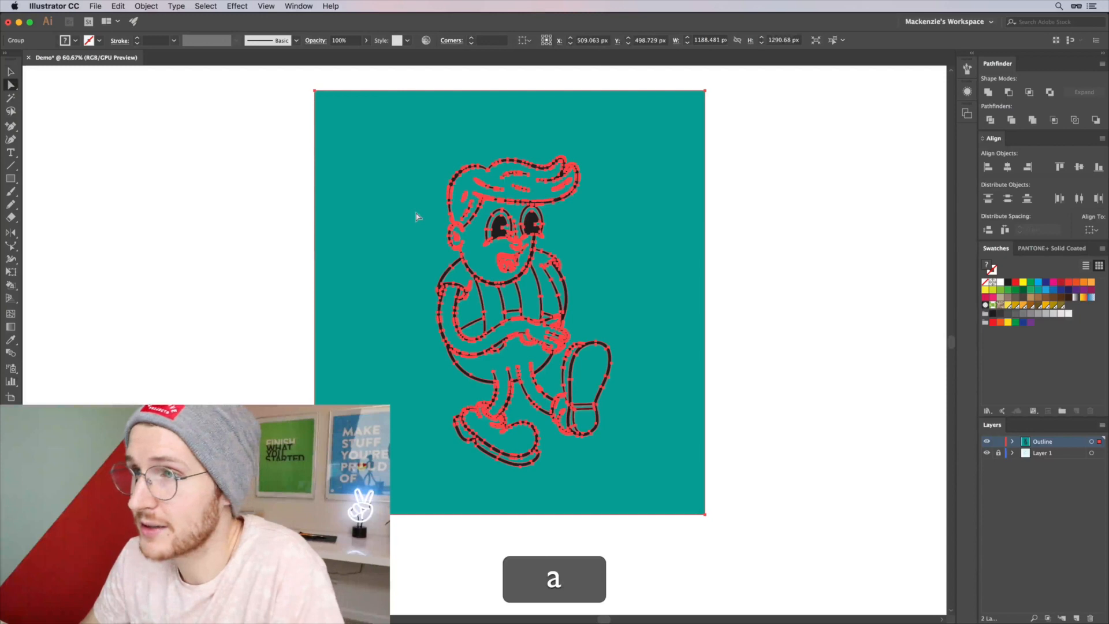
pyautogui.click(401, 235)
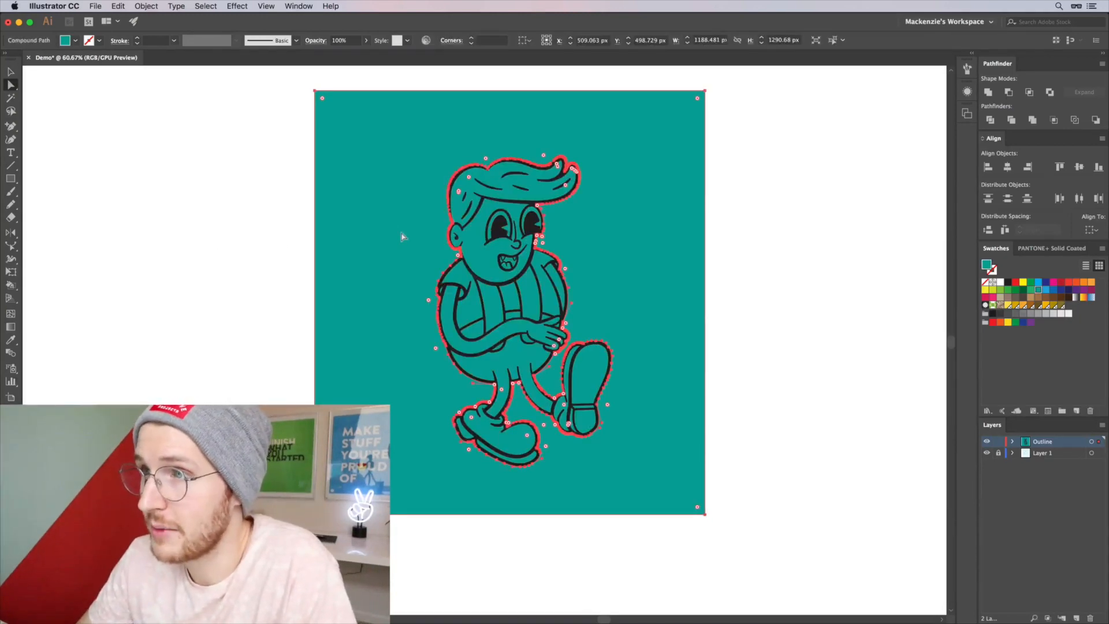
pyautogui.press('BackSpace')
# Select every shape with the face's teal fill color, copy them all and delete them from the Outline layer.
pyautogui.scroll(4, 403, 236)
pyautogui.press('a')
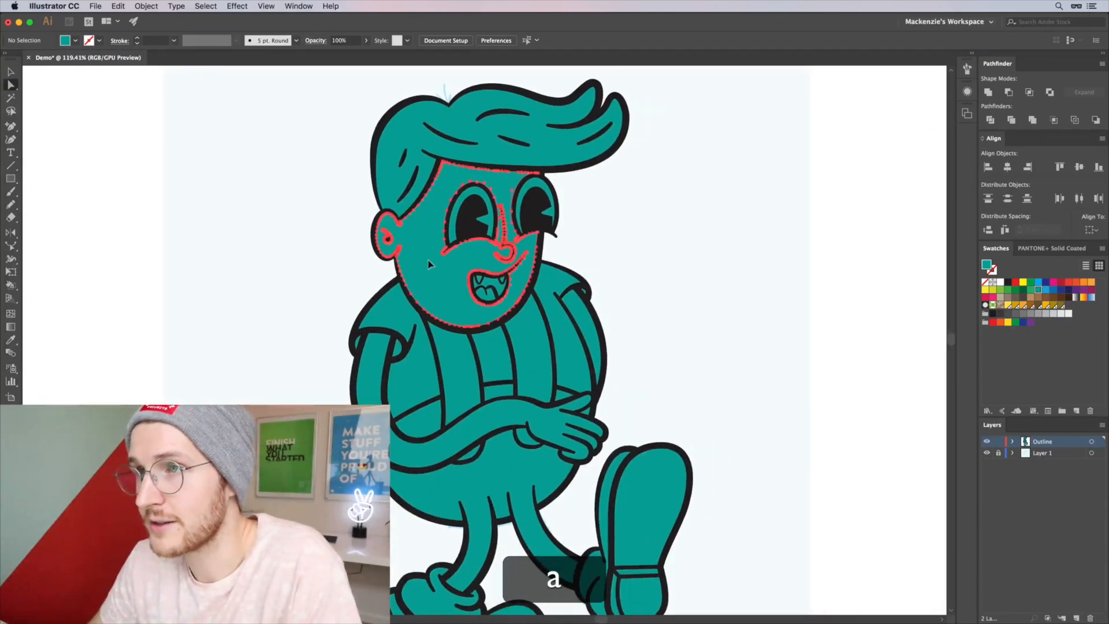
pyautogui.click(428, 261)
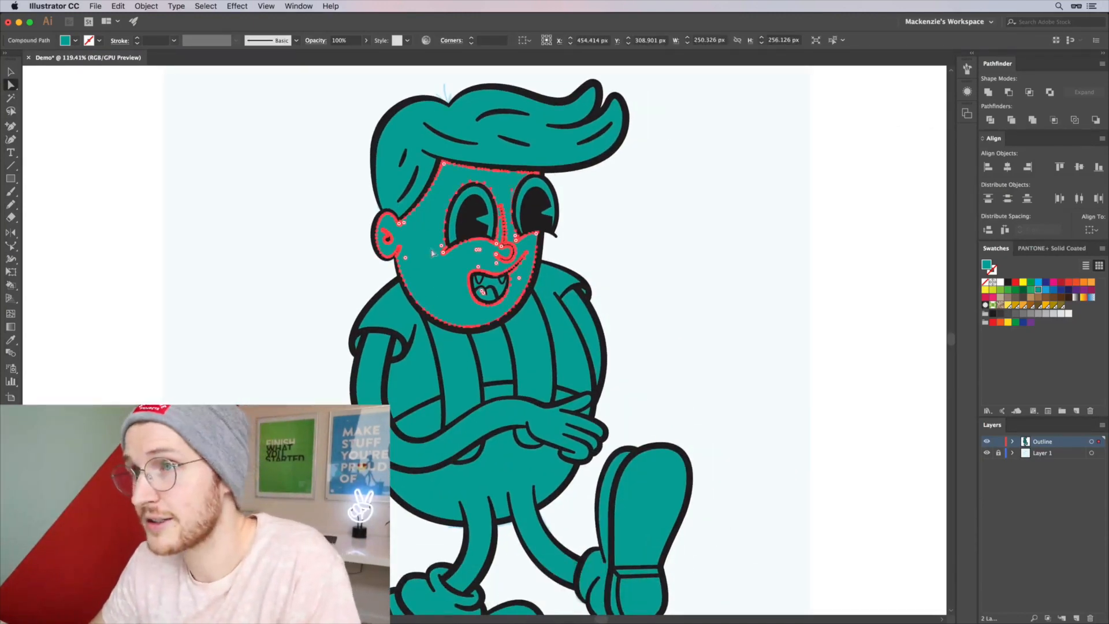
pyautogui.click(219, 5)
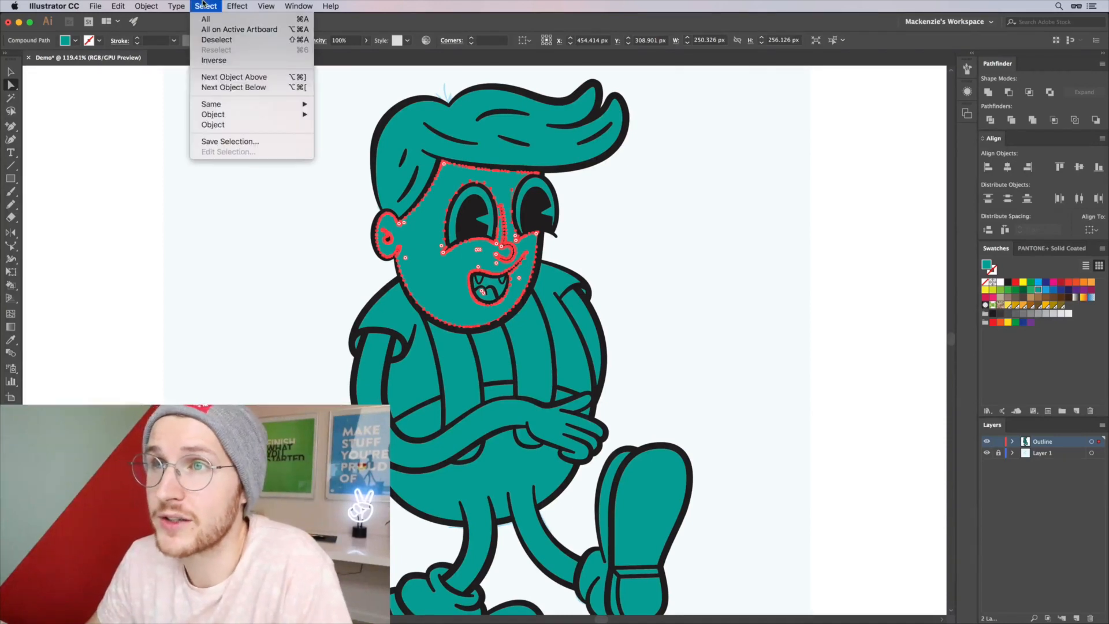
pyautogui.moveTo(297, 107)
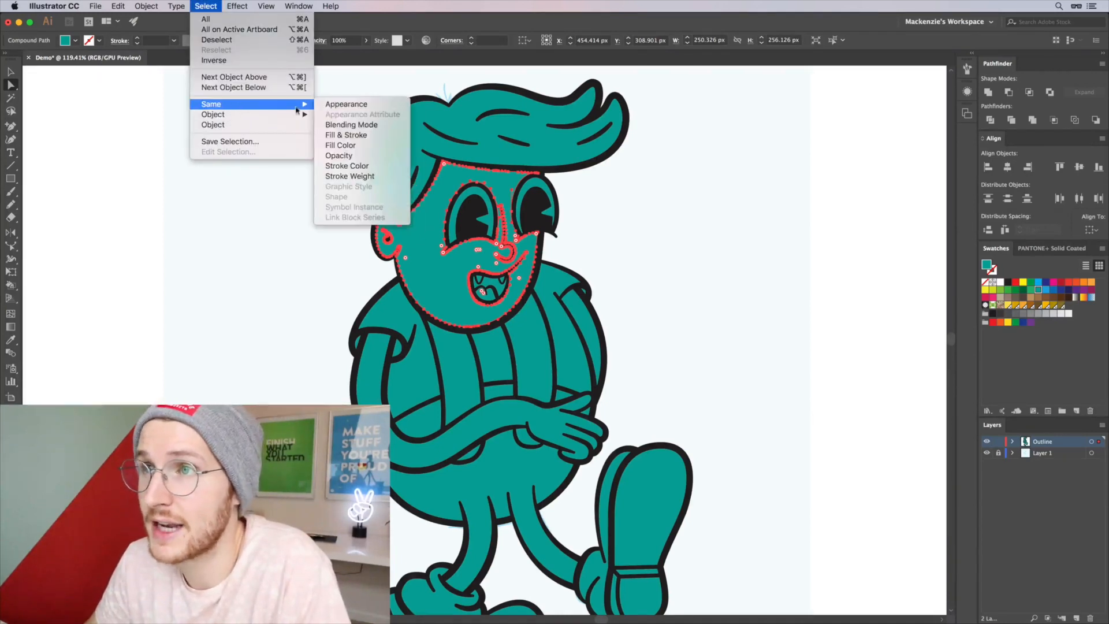
pyautogui.click(354, 148)
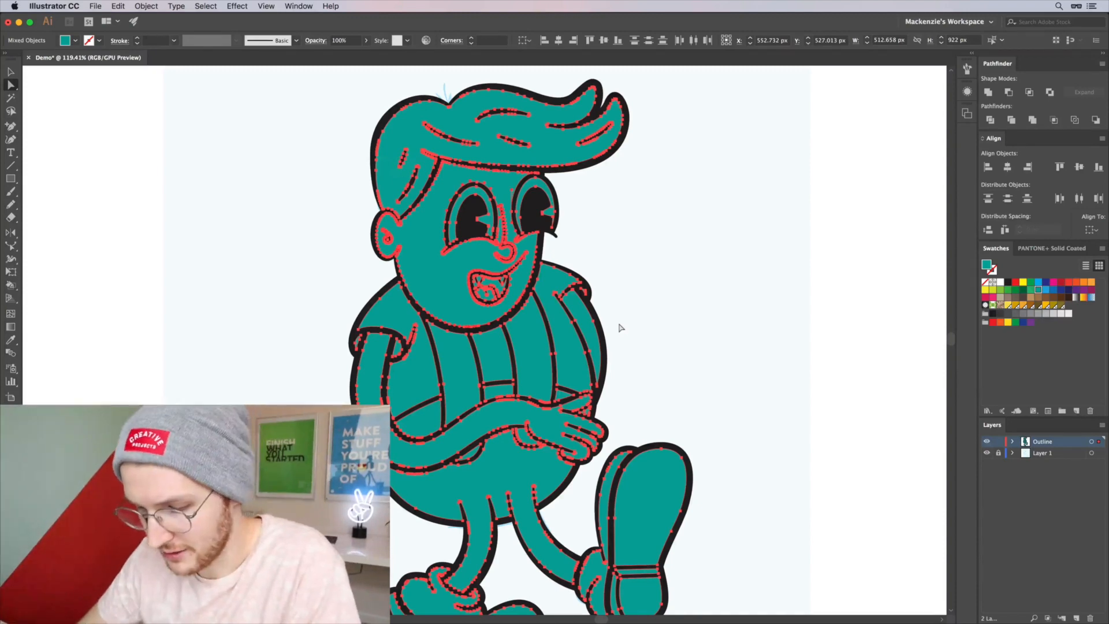
pyautogui.press('cmd+c')
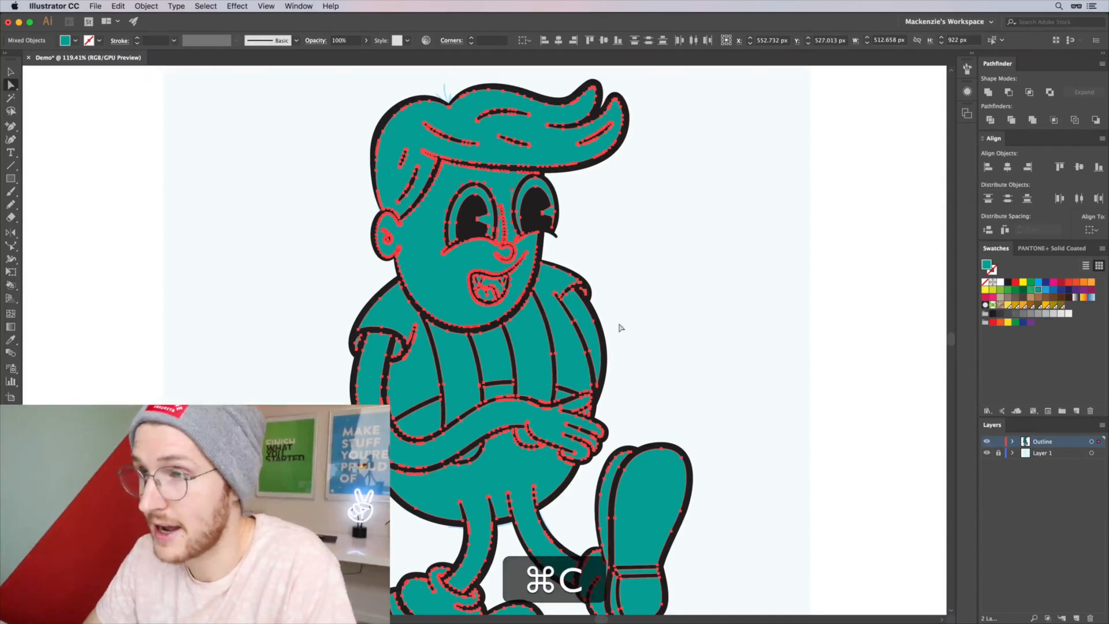
pyautogui.press('BackSpace')
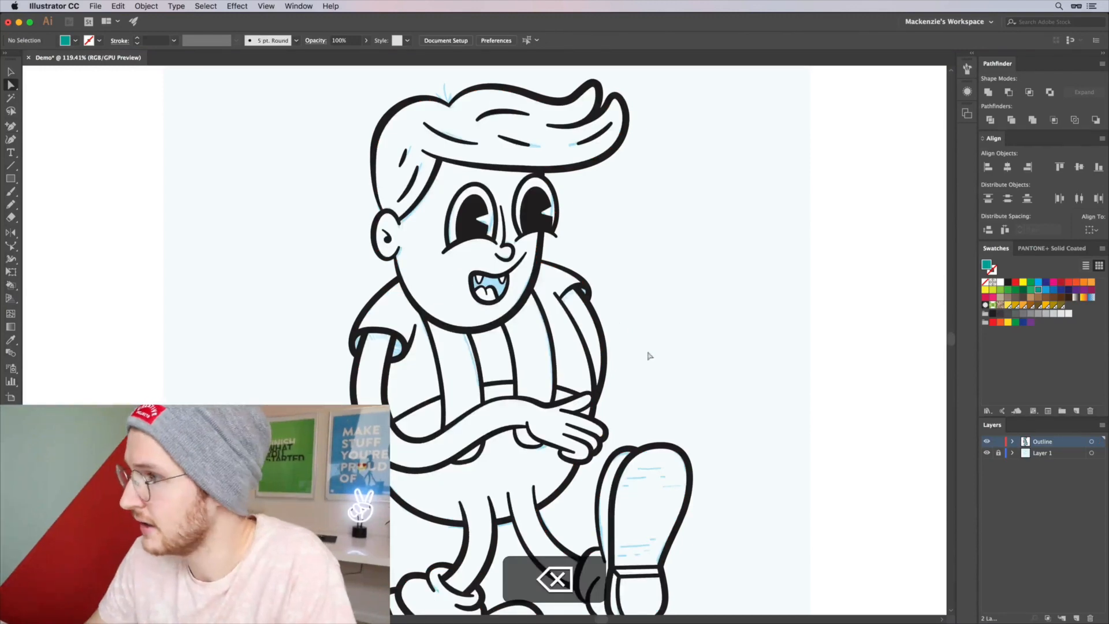
# Create a layer named Fill beneath the Outline layer and paste the copied teal shapes in place on it.
pyautogui.click(1049, 453)
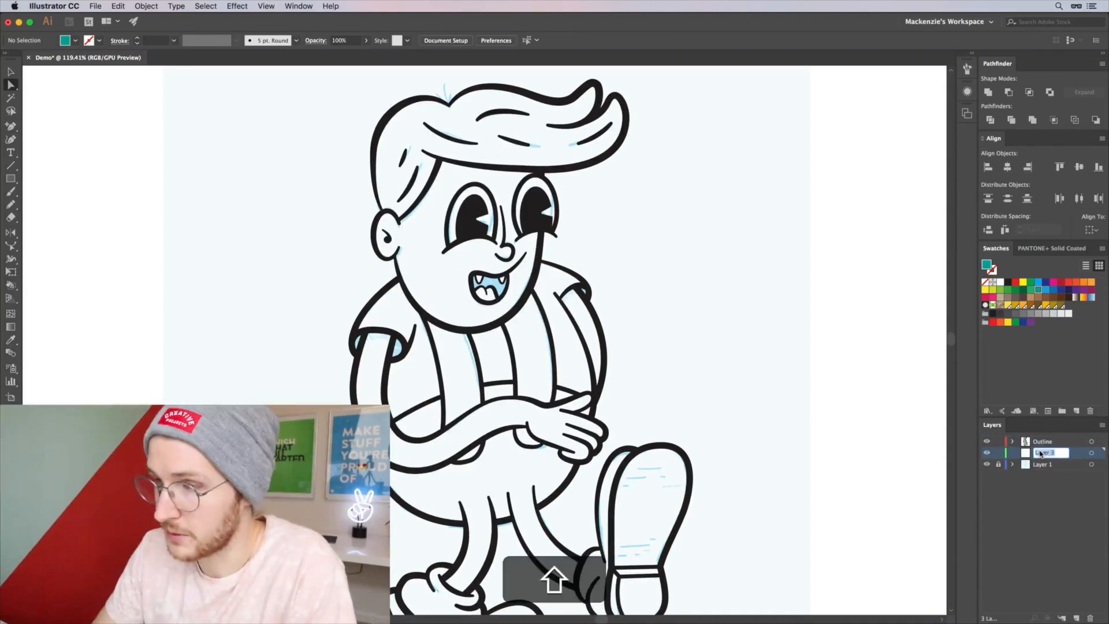
pyautogui.write('Fill')
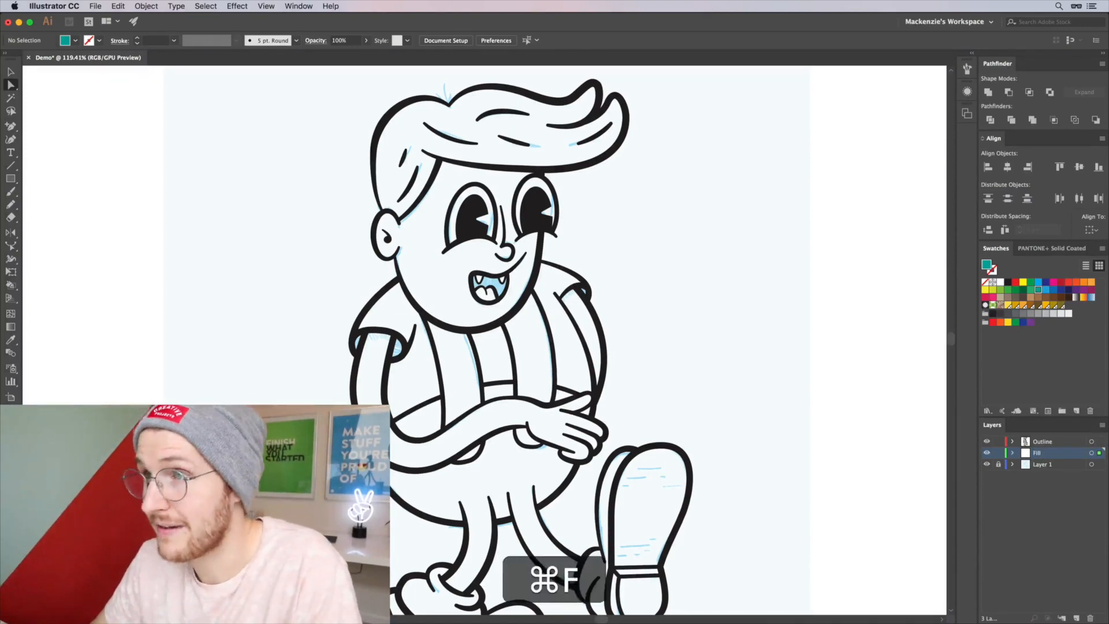
pyautogui.press('super+f')
pyautogui.click(731, 206)
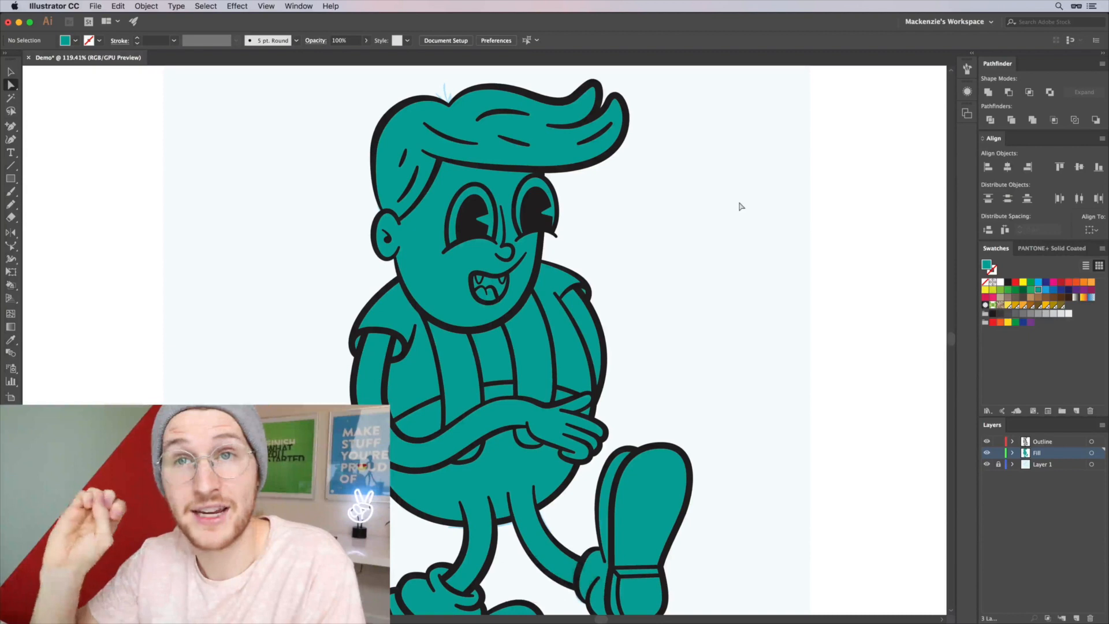
# Lock the Outline layer and fill the face, ear, arms and hands with a light tan from the PANTONE+ Solid Coated color book.
pyautogui.hscroll(3, 741, 206)
pyautogui.scroll(-1, 741, 206)
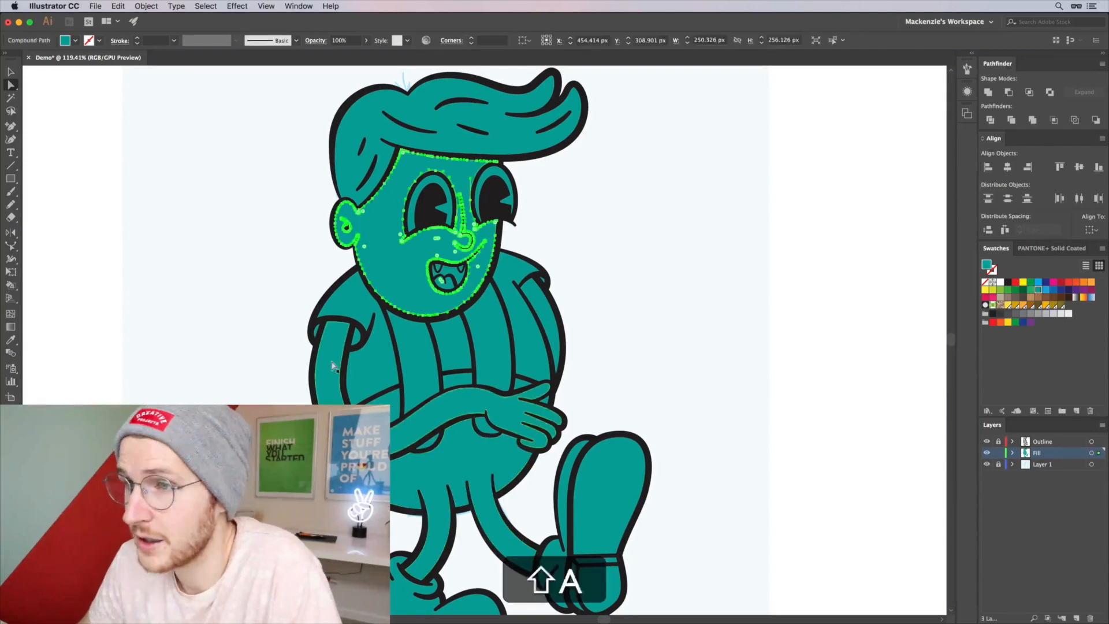
pyautogui.keyDown('shift'); pyautogui.click(334, 365); pyautogui.keyUp('shift')
pyautogui.scroll(-2, 543, 313)
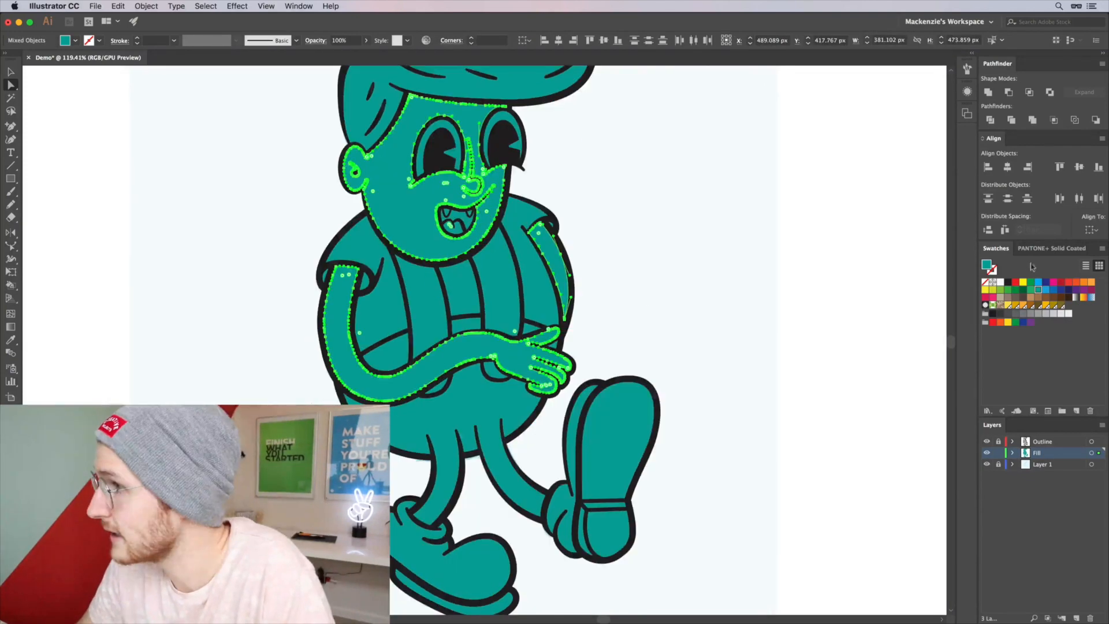
pyautogui.click(1050, 247)
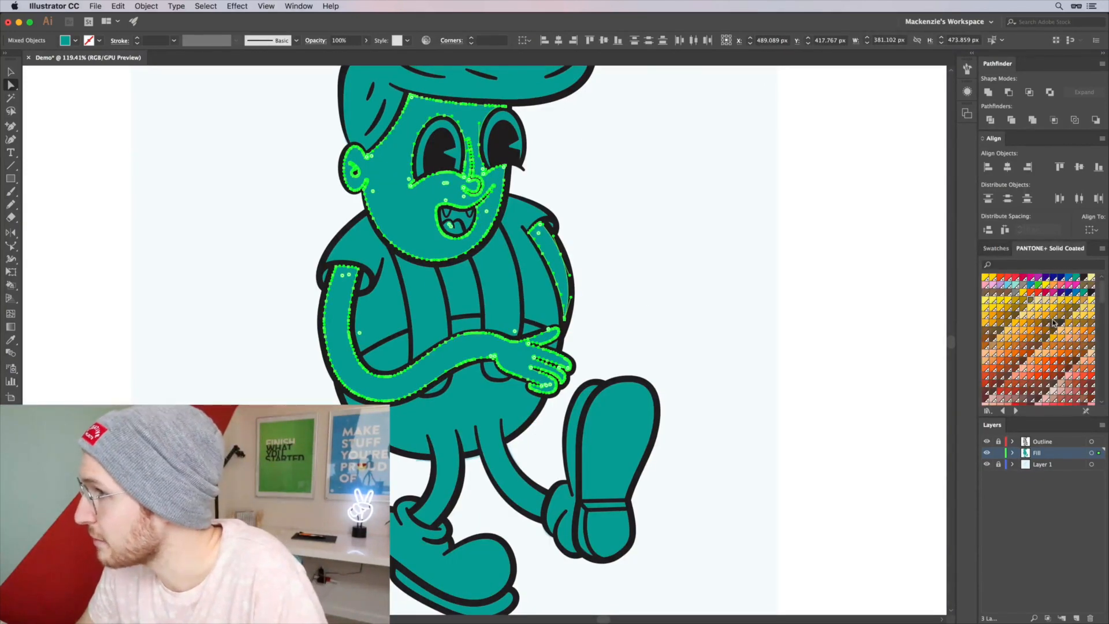
pyautogui.click(292, 7)
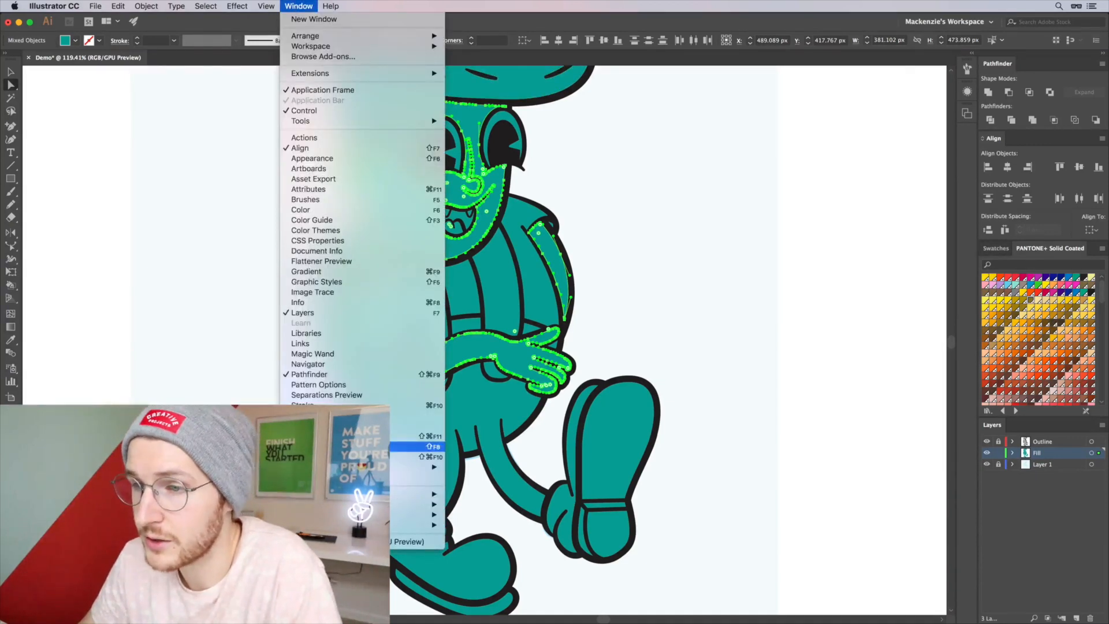
pyautogui.moveTo(333, 514)
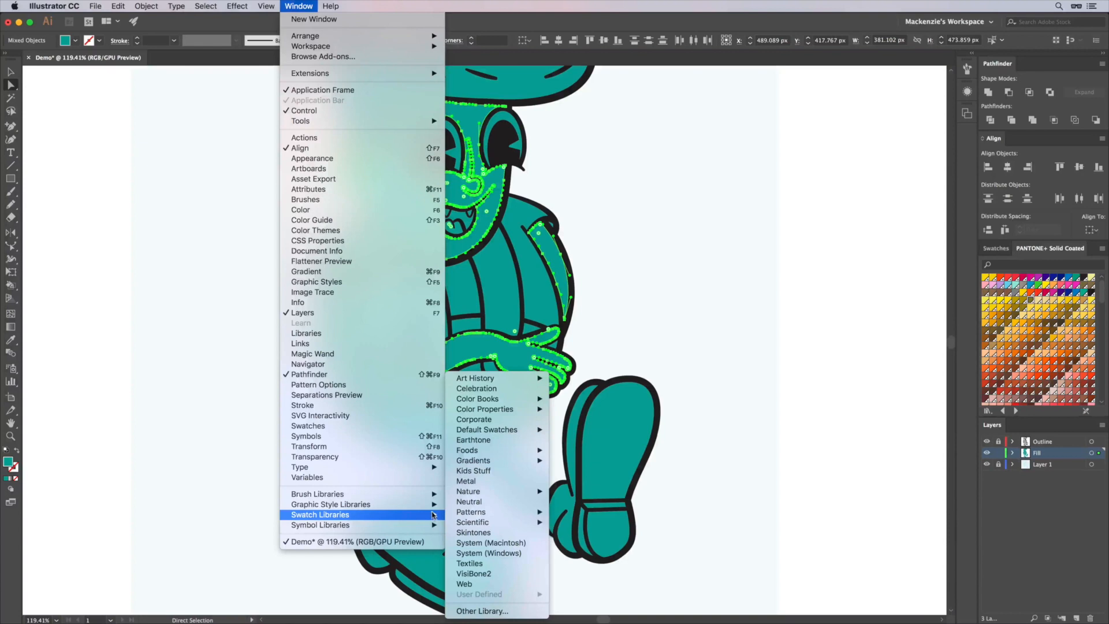
pyautogui.moveTo(474, 400)
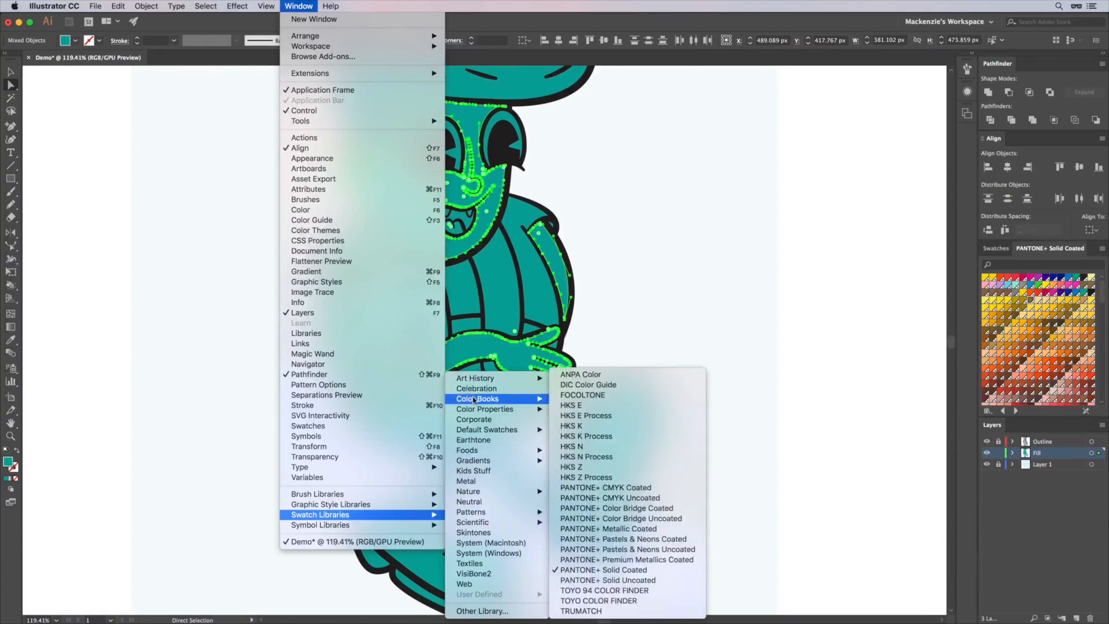
pyautogui.click(626, 572)
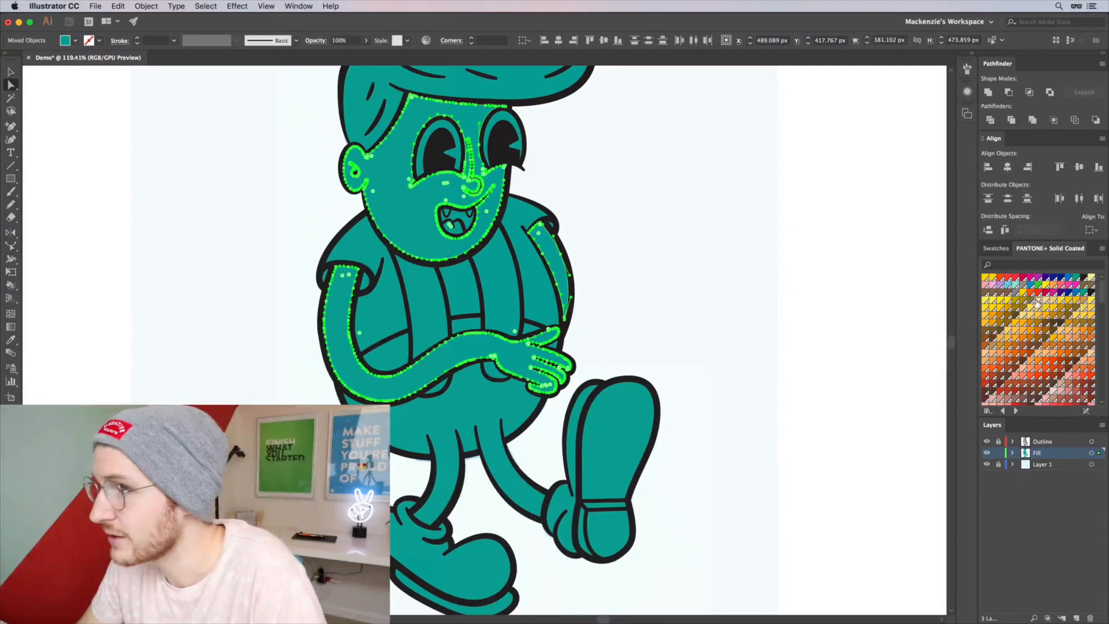
pyautogui.click(1044, 304)
pyautogui.click(1056, 304)
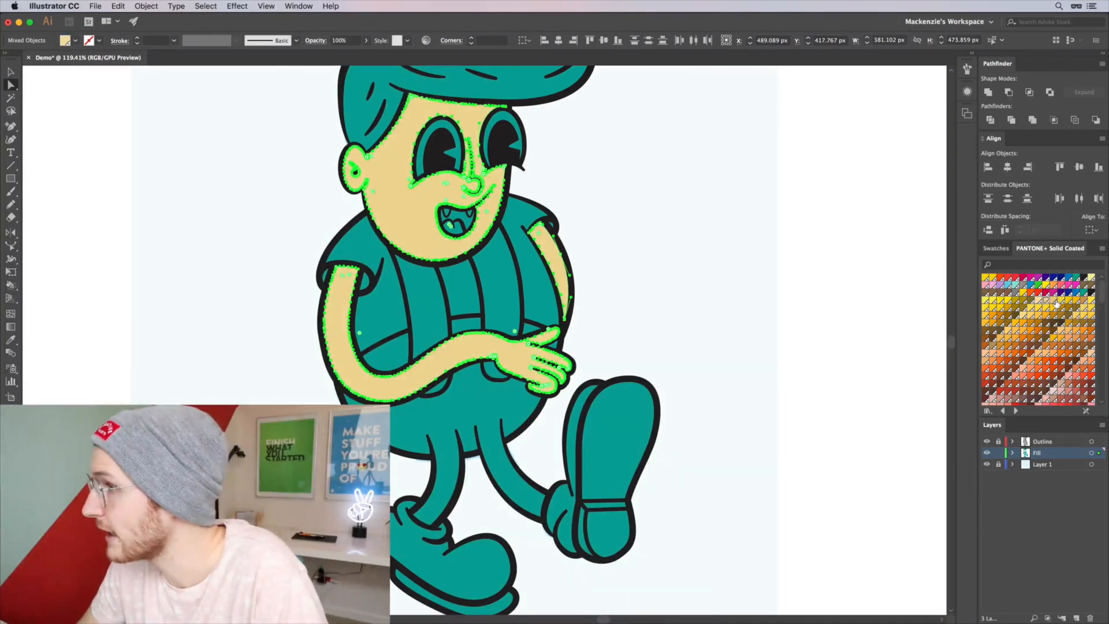
pyautogui.click(673, 188)
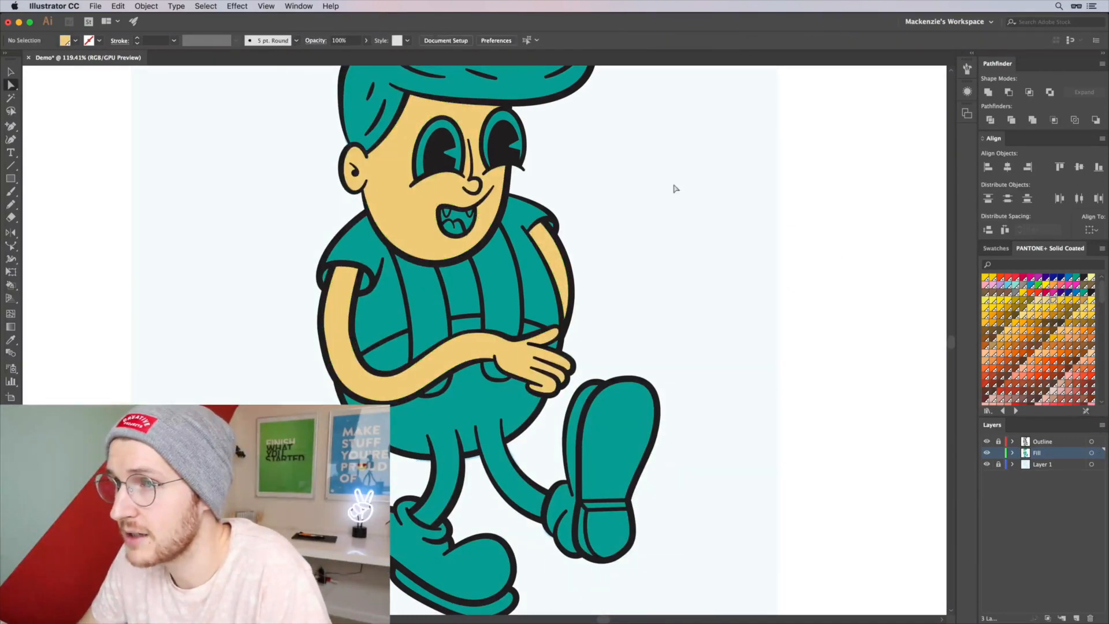
# Fill the whites of both eyes with white sampled from the blank canvas using the Eyedropper.
pyautogui.scroll(2, 667, 229)
pyautogui.moveTo(667, 229); pyautogui.dragTo(685, 284)
pyautogui.press('a')
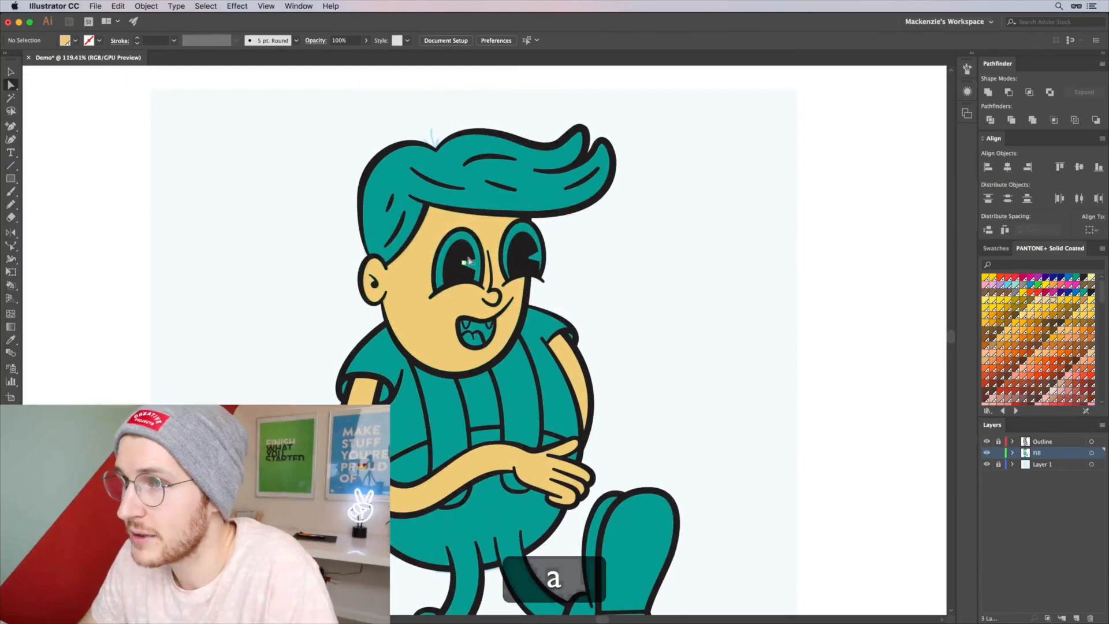
pyautogui.click(477, 269)
pyautogui.keyDown('shift'); pyautogui.click(516, 235); pyautogui.keyUp('shift')
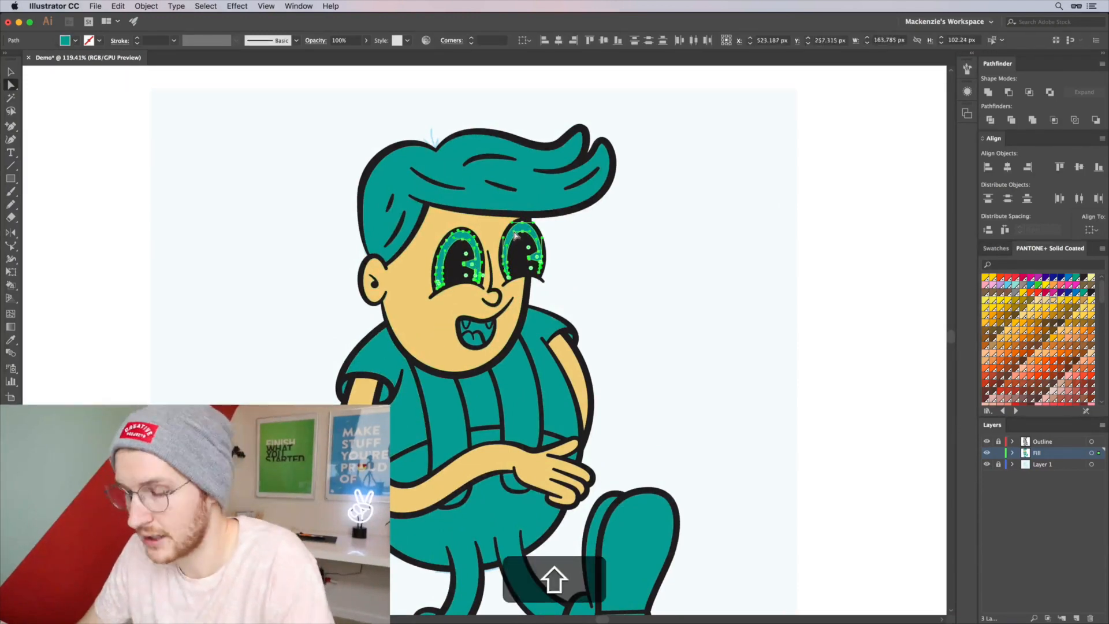
pyautogui.press('i')
pyautogui.click(867, 223)
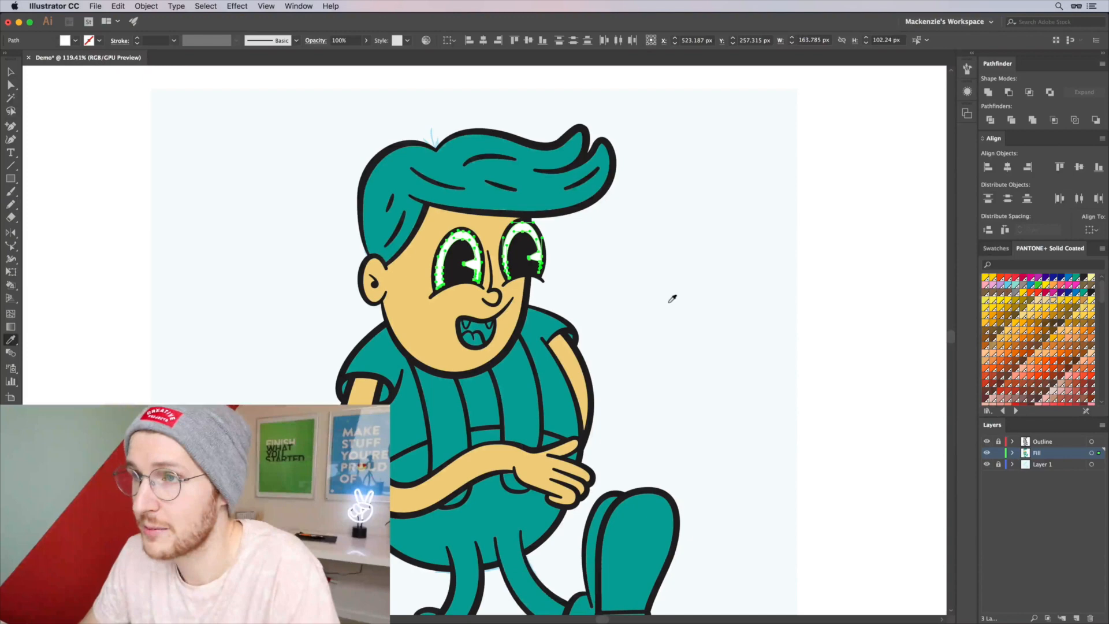
pyautogui.press('v')
pyautogui.click(653, 414)
# Select the shoe, sole and sock shapes and fill them with white.
pyautogui.moveTo(653, 413); pyautogui.dragTo(646, 222)
pyautogui.press('a')
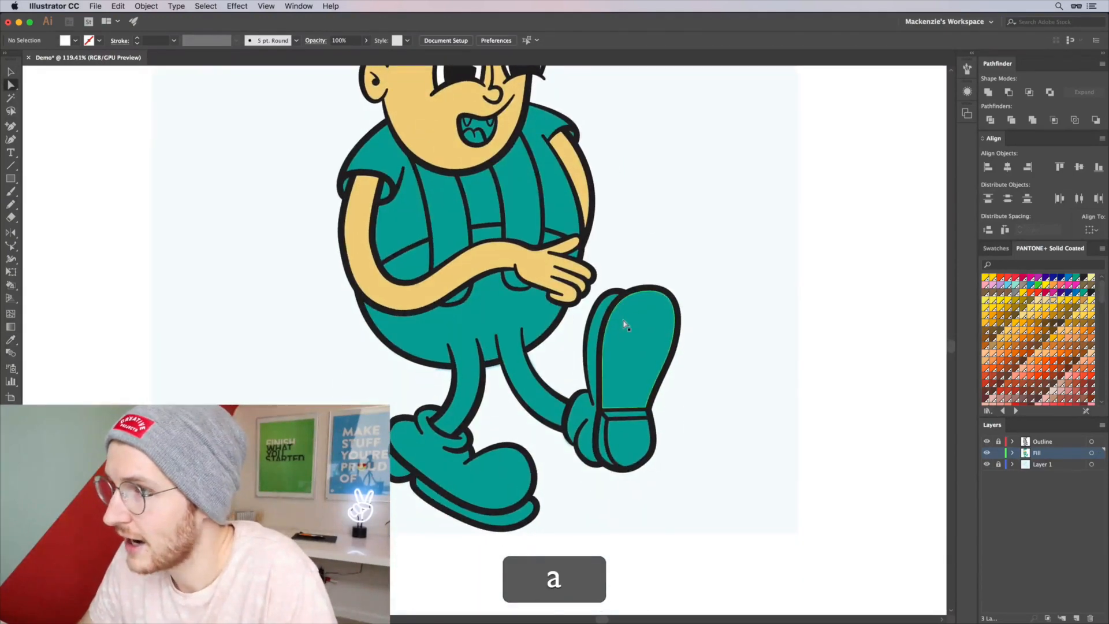
pyautogui.keyDown('shift'); pyautogui.click(583, 428); pyautogui.keyUp('shift')
pyautogui.keyDown('shift'); pyautogui.click(638, 346); pyautogui.keyUp('shift')
pyautogui.keyDown('shift'); pyautogui.click(627, 442); pyautogui.keyUp('shift')
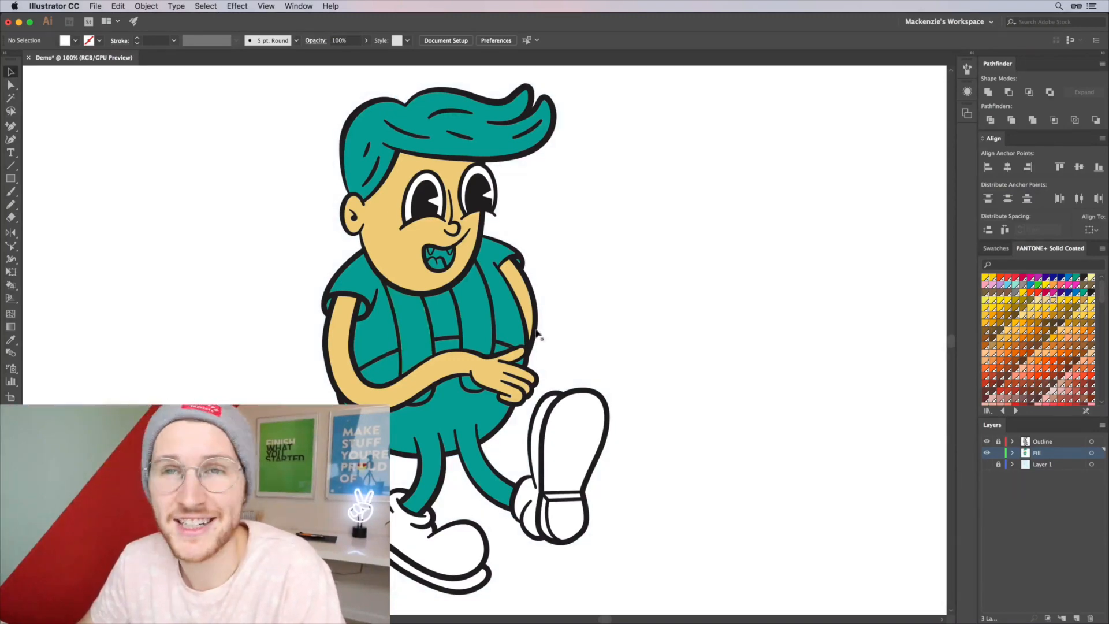
# Fill the tongue with a light pink from the PANTONE+ Solid Coated color book.
pyautogui.scroll(2, 561, 327)
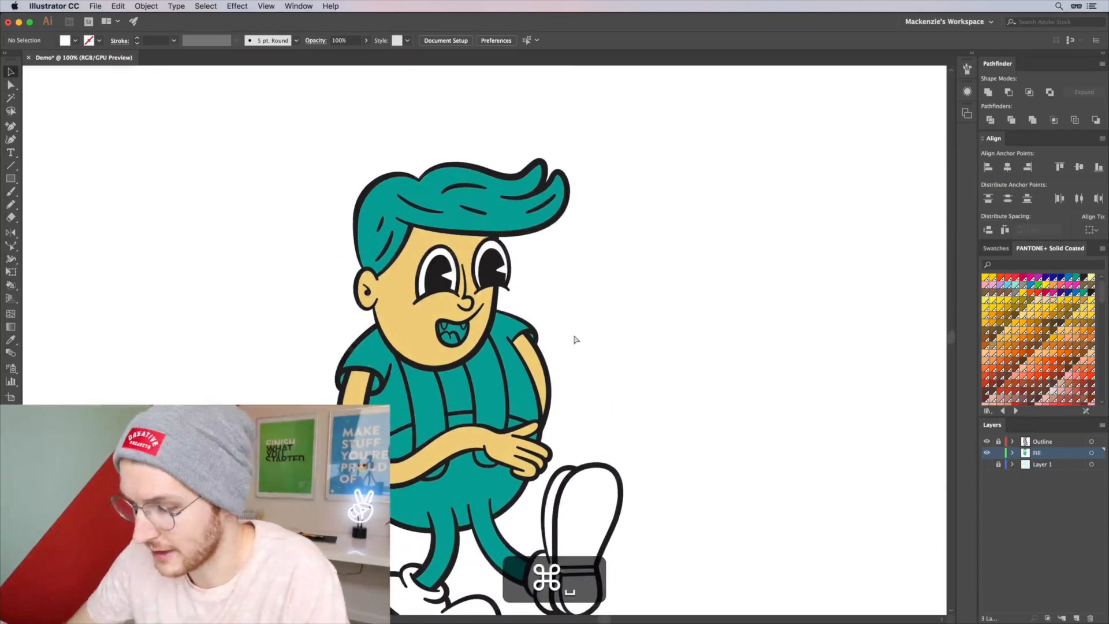
pyautogui.hotkey('ctrl', '=')
pyautogui.click(582, 302)
pyautogui.press('a')
pyautogui.click(361, 399)
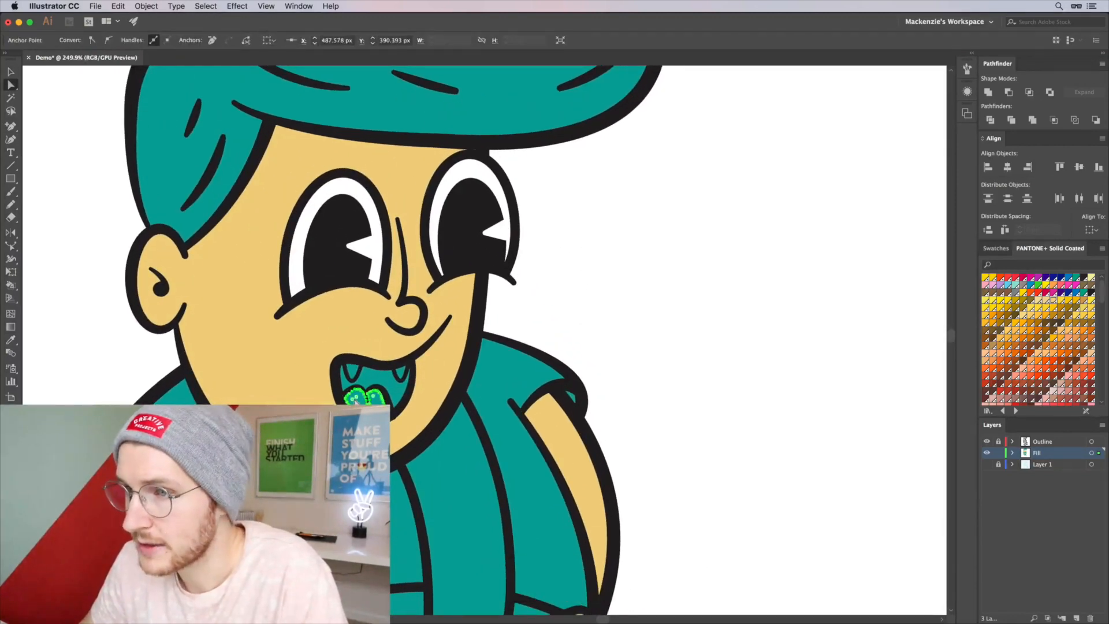
pyautogui.scroll(-6, 1067, 374)
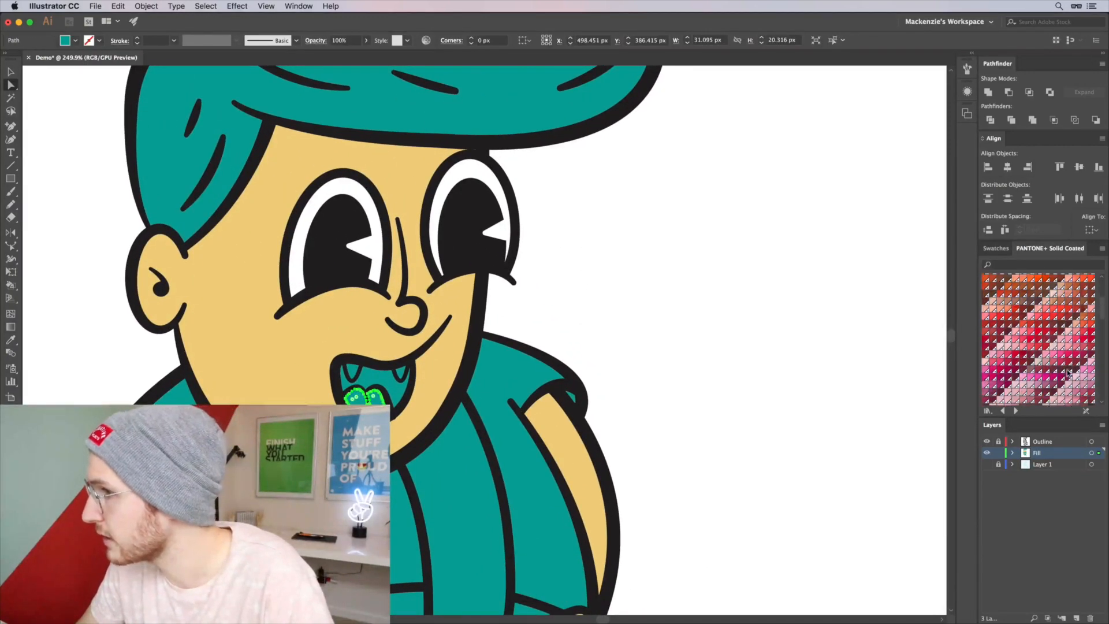
pyautogui.click(1033, 369)
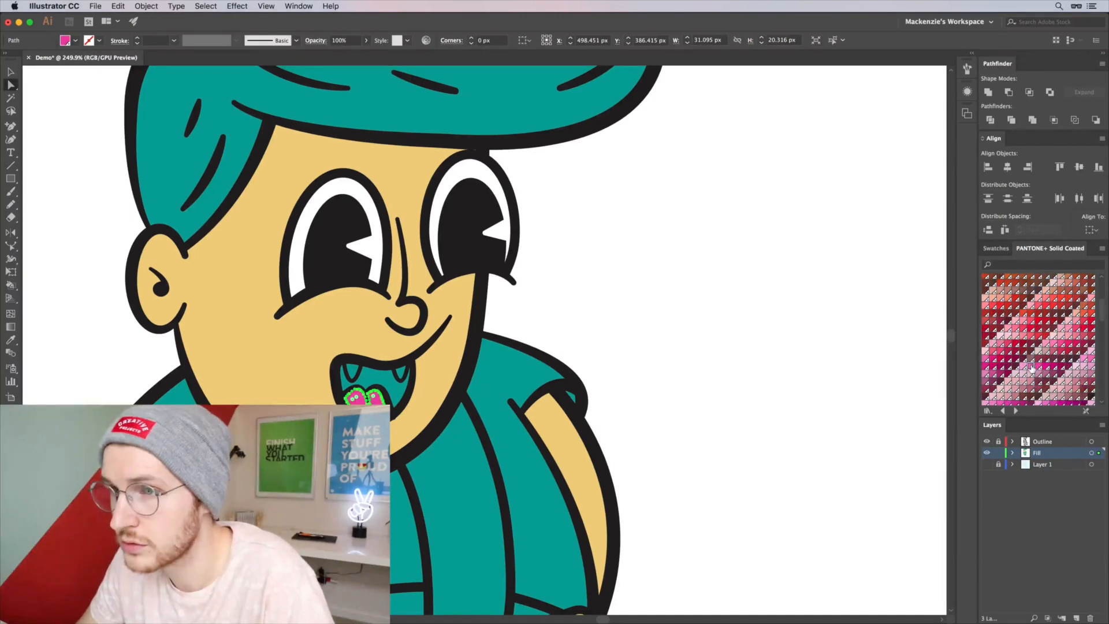
pyautogui.click(729, 314)
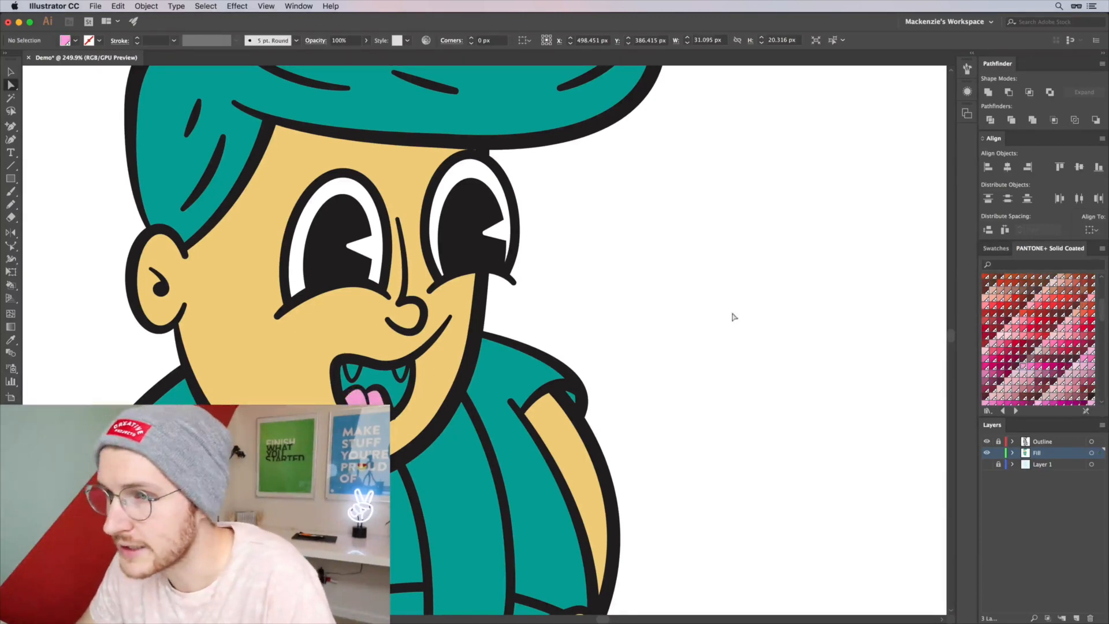
# Fill both teeth with the white sampled from the eye using the Eyedropper.
pyautogui.press('a')
pyautogui.click(374, 374)
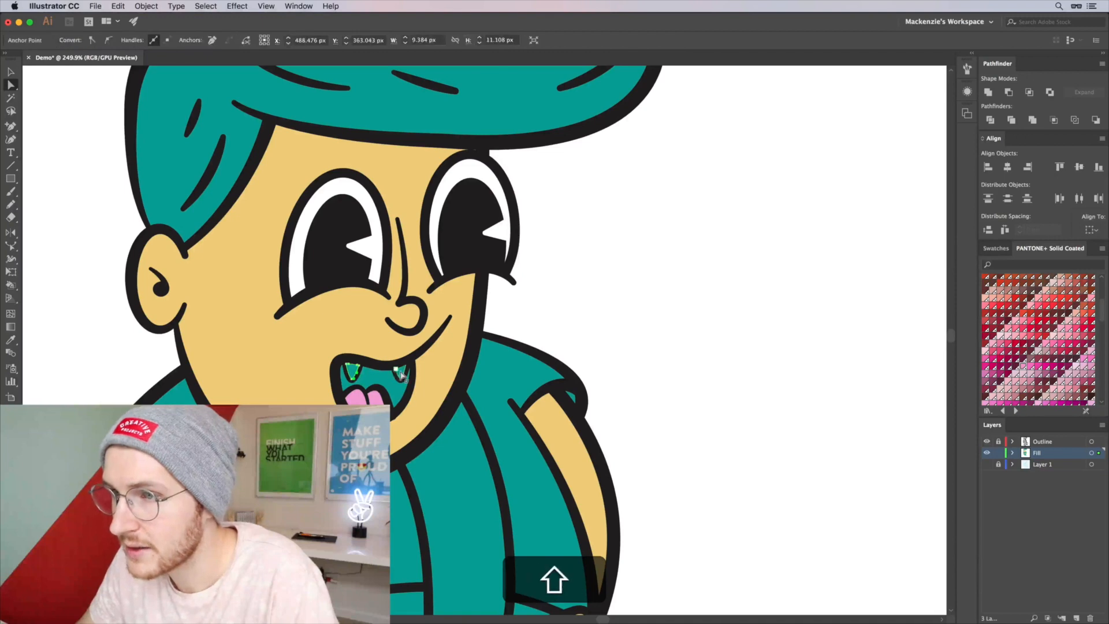
pyautogui.keyDown('shift'); pyautogui.click(400, 371); pyautogui.keyUp('shift')
pyautogui.hotkey('shift', 'i')
pyautogui.click(439, 203)
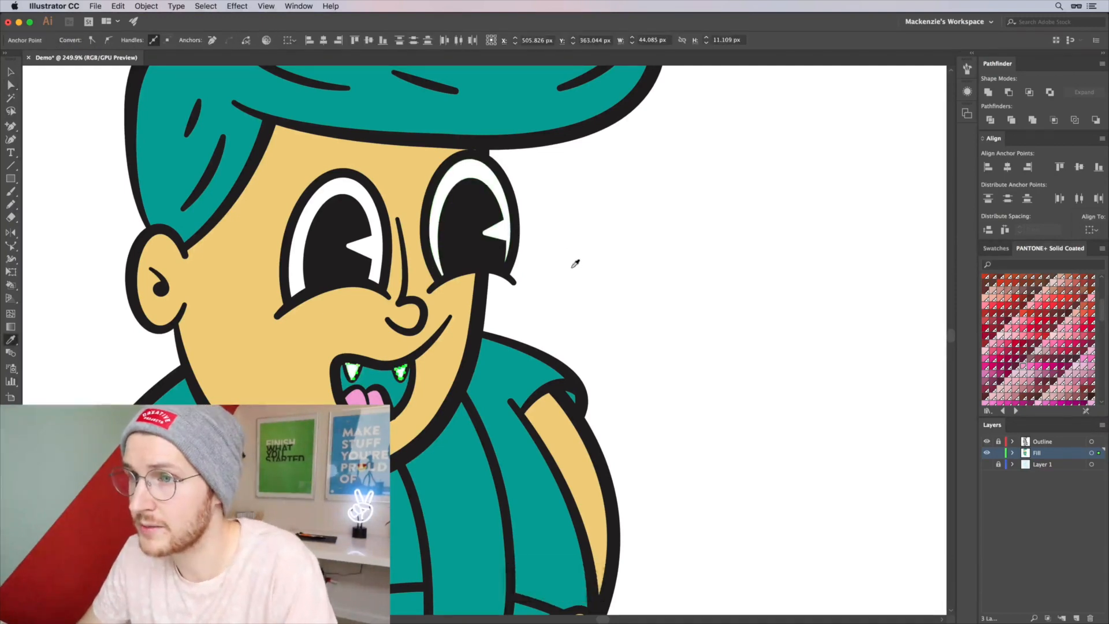
pyautogui.press('v')
pyautogui.click(576, 261)
# Fill the inside of the mouth behind the teeth and tongue with a dark red PANTONE swatch.
pyautogui.press('a')
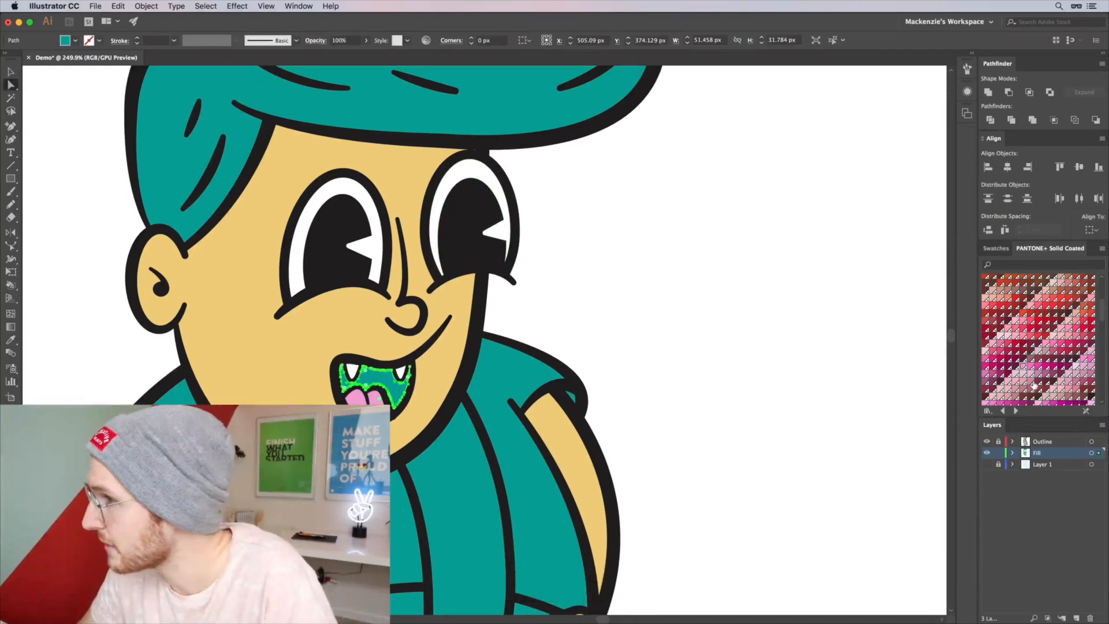
pyautogui.scroll(3, 1034, 386)
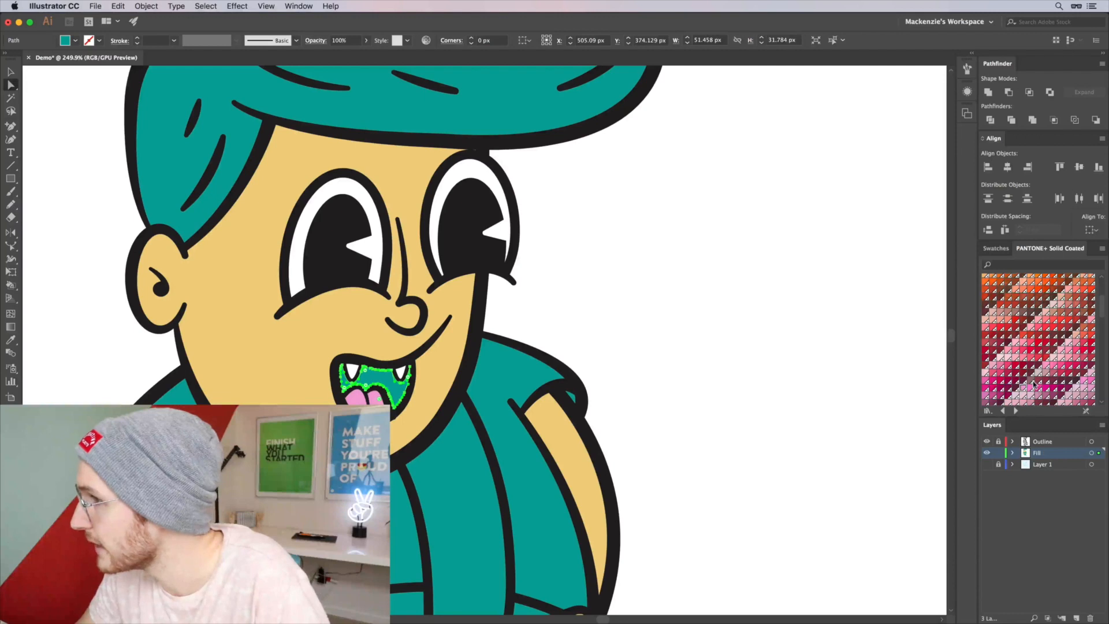
pyautogui.click(1040, 352)
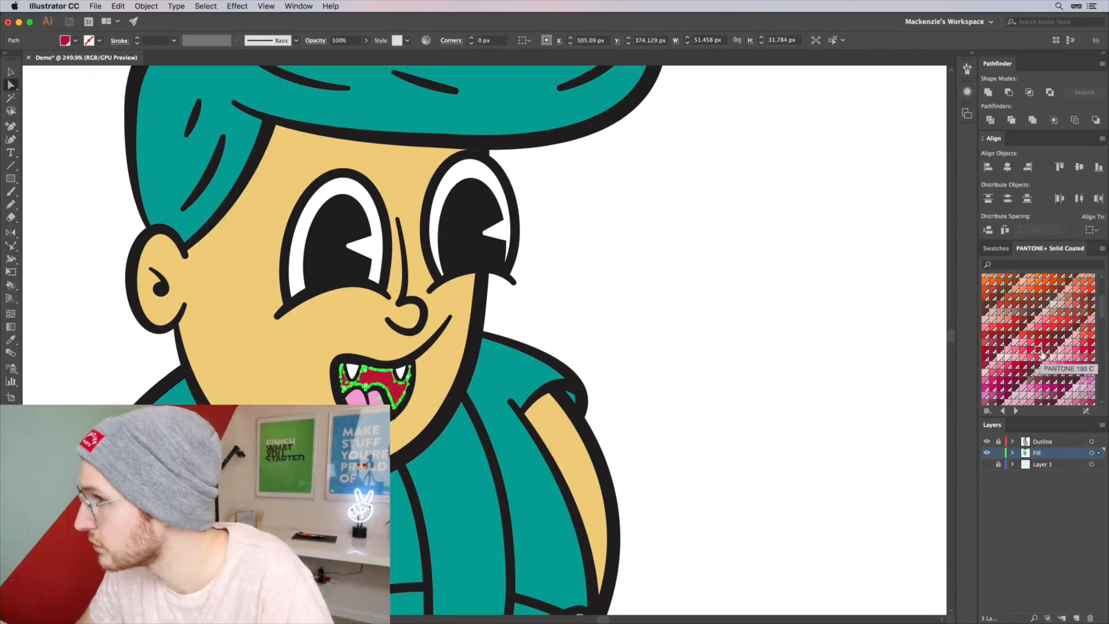
pyautogui.click(666, 306)
# Fill the hair with a soft yellow from the PANTONE+ Solid Coated color book.
pyautogui.press('space')
pyautogui.moveTo(581, 373)
pyautogui.mouseDown()
pyautogui.moveTo(633, 413)
pyautogui.moveTo(593, 373)
pyautogui.mouseUp()
pyautogui.scroll(-3, 636, 415)
pyautogui.scroll(-4, 636, 415)
pyautogui.press('space')
pyautogui.press('a')
pyautogui.click(545, 218)
pyautogui.scroll(6, 1012, 385)
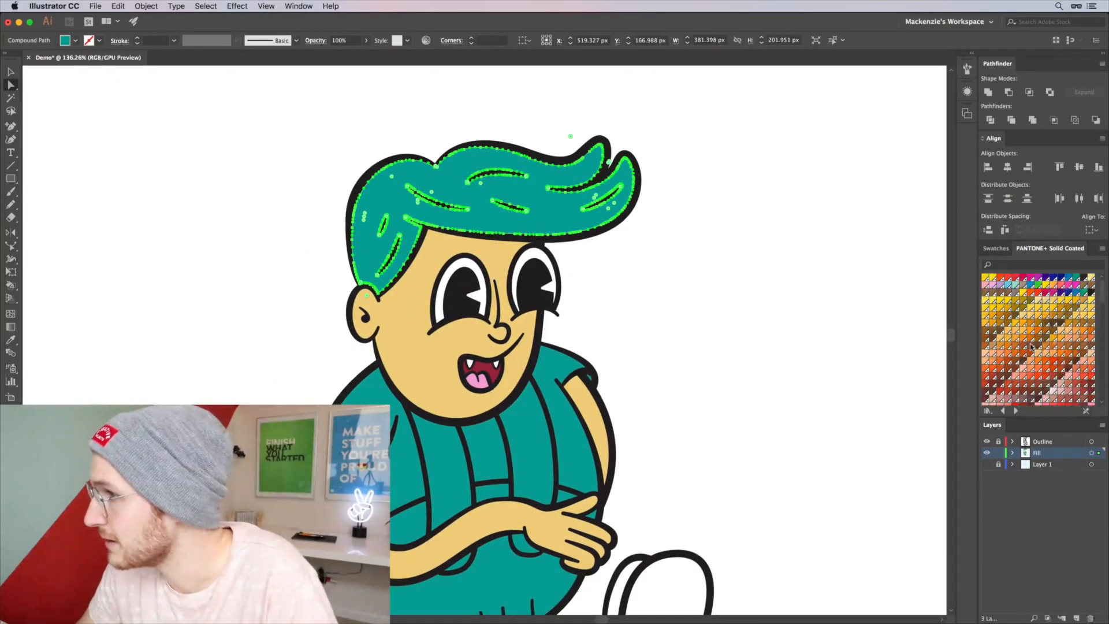
pyautogui.click(1003, 301)
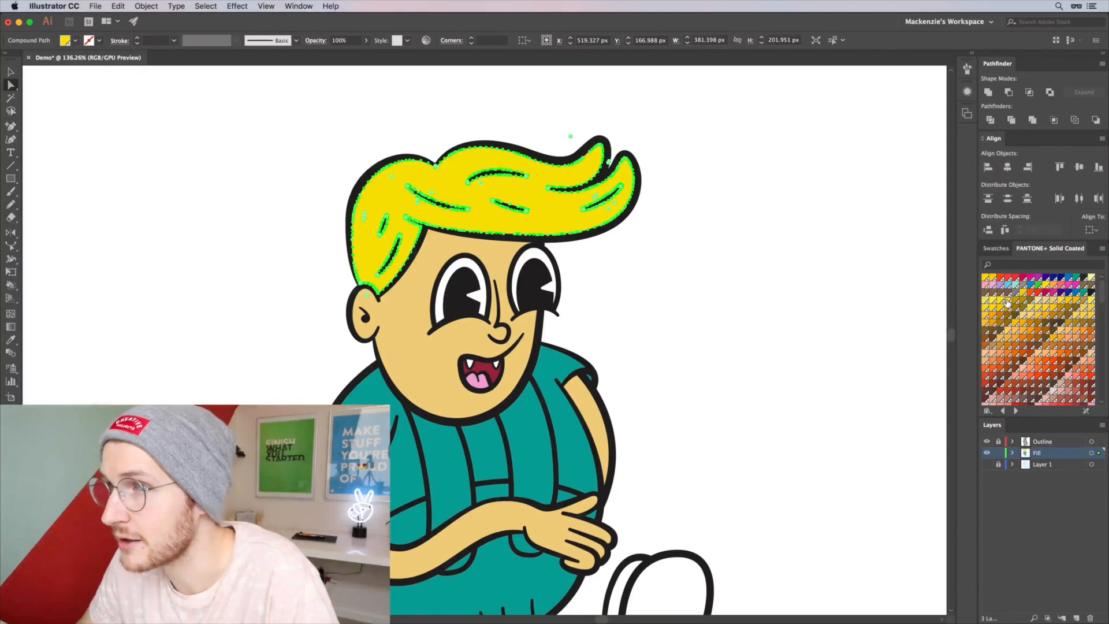
pyautogui.click(986, 302)
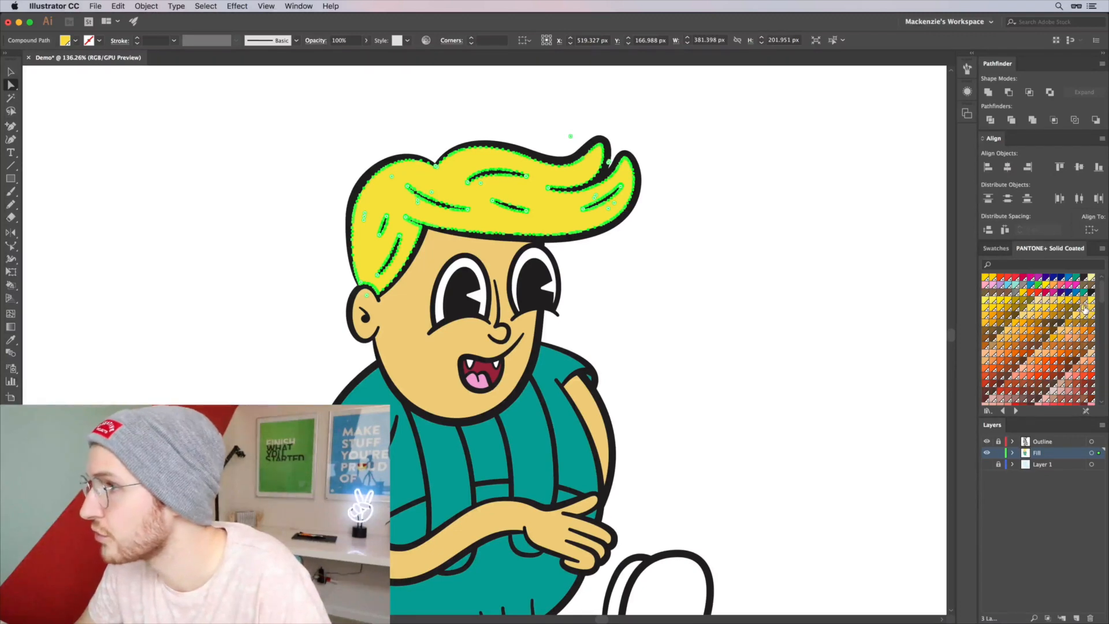
pyautogui.click(735, 345)
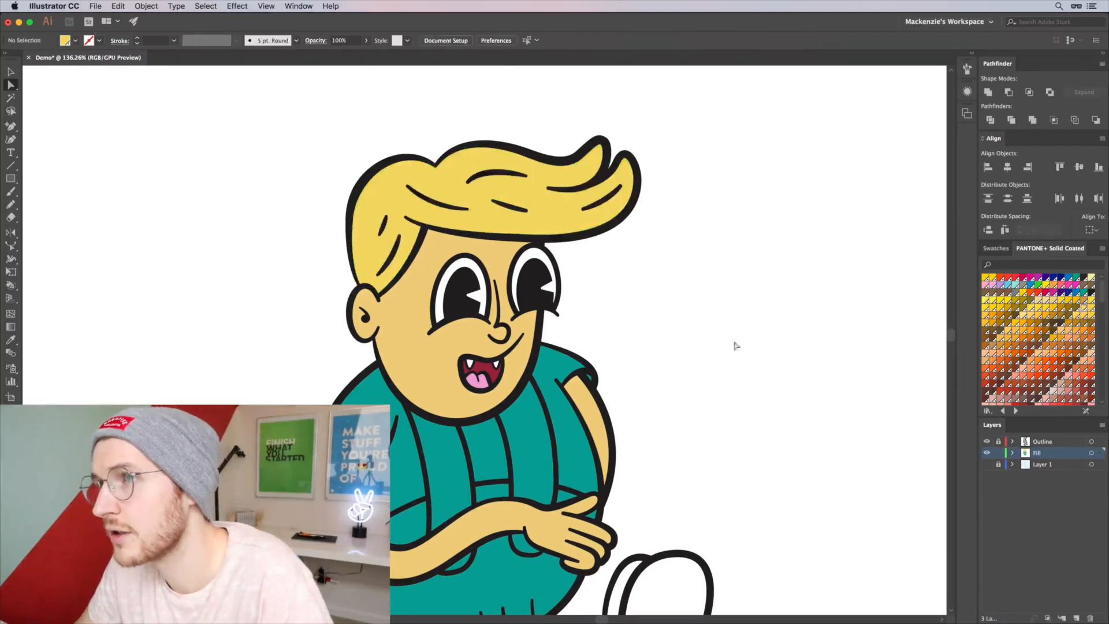
# Select the face, ear, arms and hands together and recolor the skin with a medium brown PANTONE swatch.
pyautogui.press('a')
pyautogui.click(508, 358)
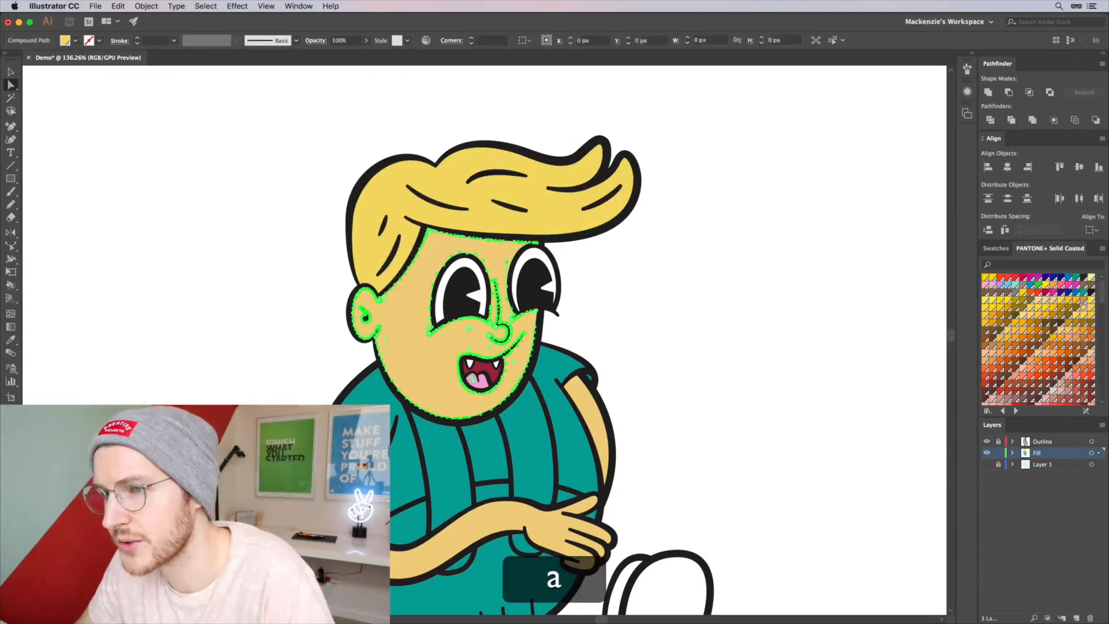
pyautogui.keyDown('shift'); pyautogui.click(592, 442); pyautogui.keyUp('shift')
pyautogui.keyDown('shift'); pyautogui.click(593, 440); pyautogui.keyUp('shift')
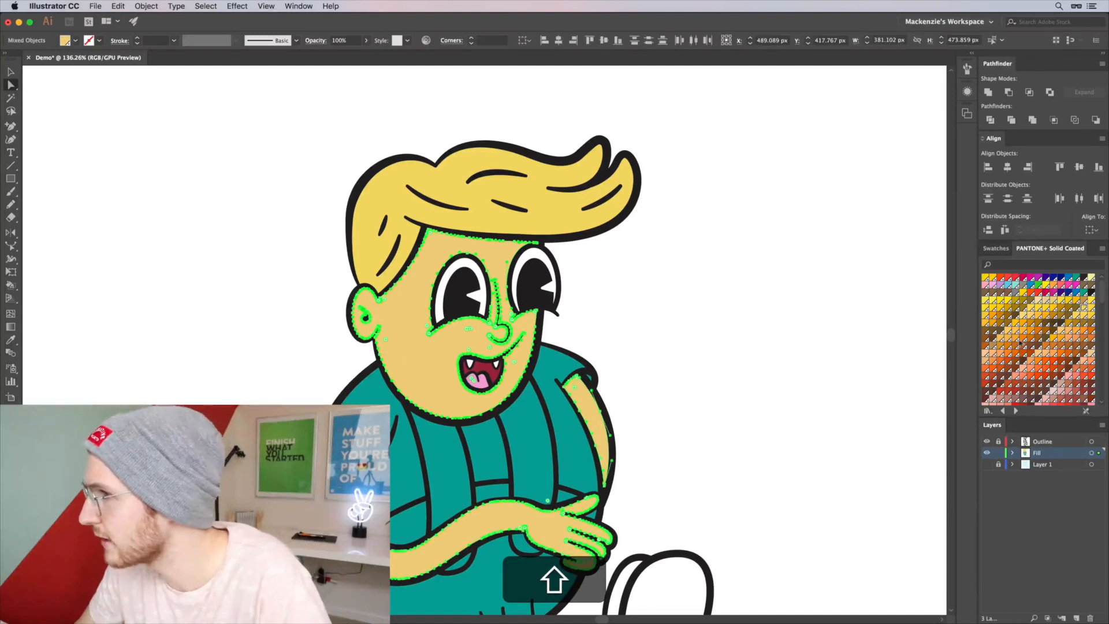
pyautogui.scroll(-4, 1022, 355)
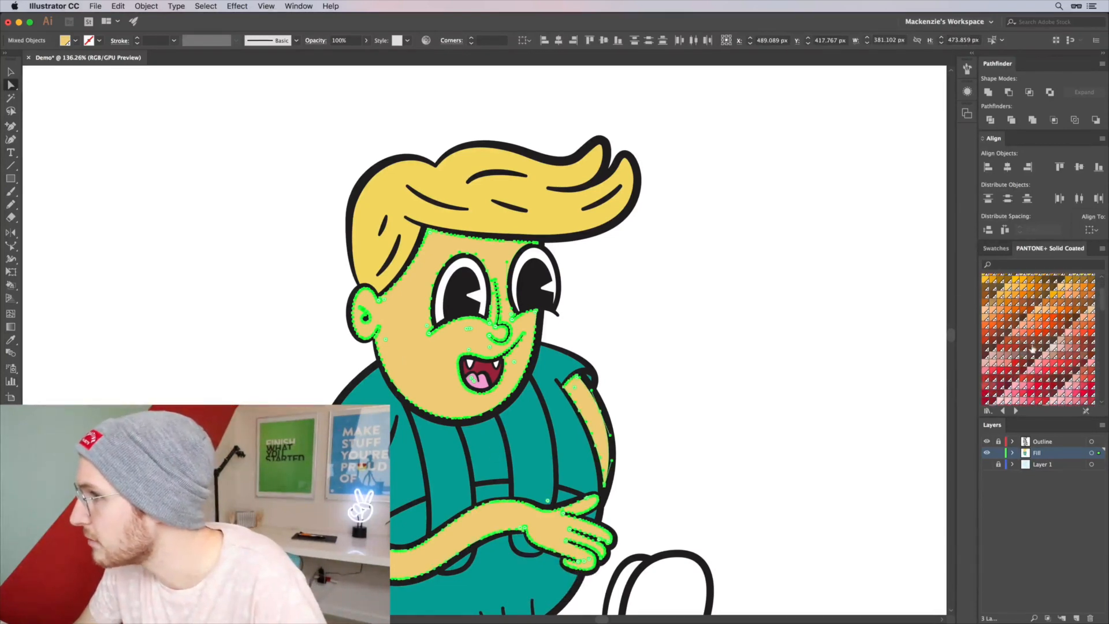
pyautogui.scroll(3, 1026, 335)
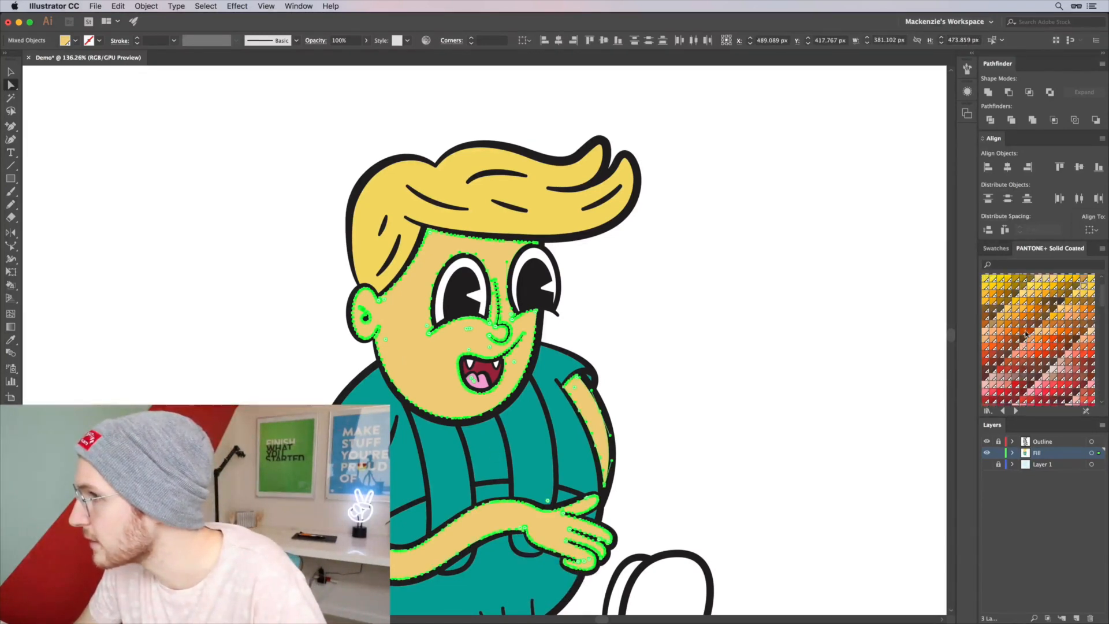
pyautogui.click(1031, 303)
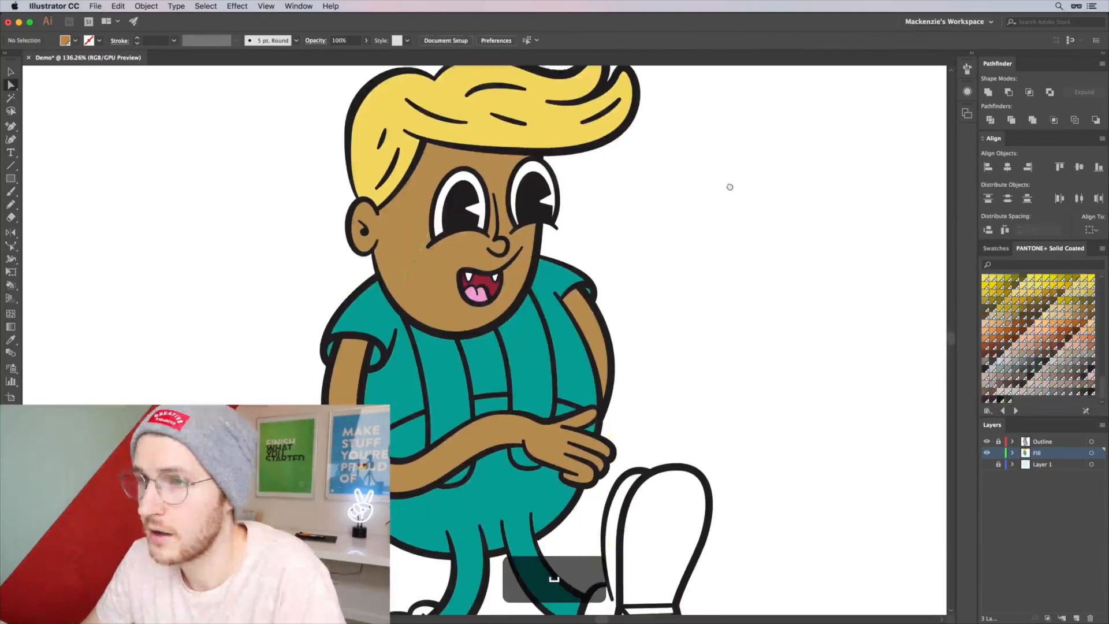
# Fill the shirt's outer sleeves and the chest areas beside and between the suspenders with light green PANTONE 7487 C.
pyautogui.scroll(-1, 730, 188)
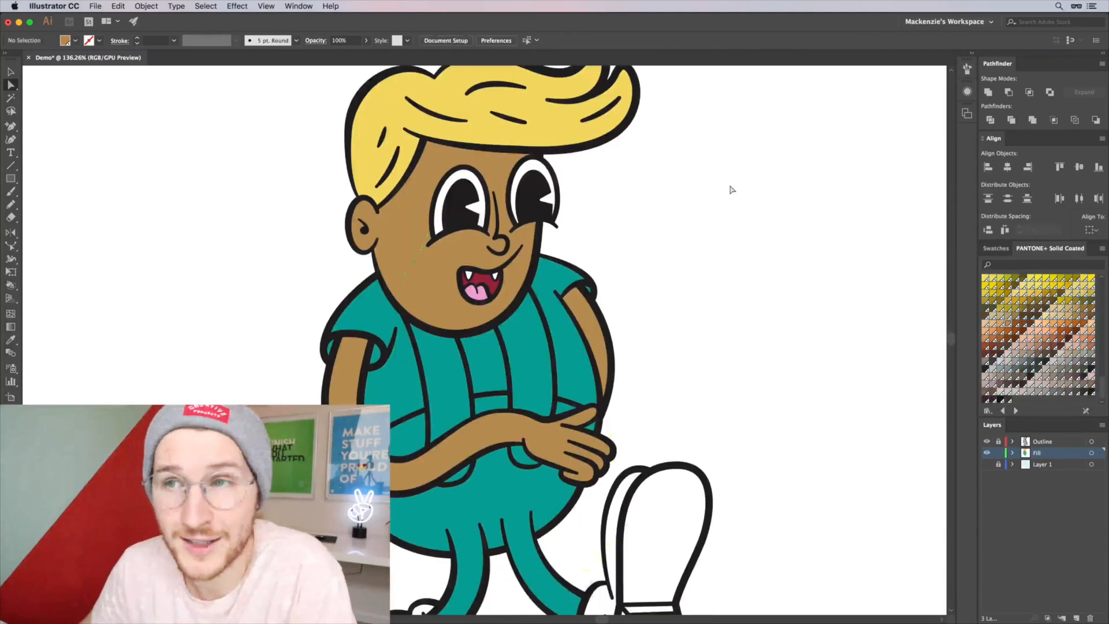
pyautogui.scroll(-5, 705, 388)
pyautogui.scroll(3, 688, 243)
pyautogui.press('a')
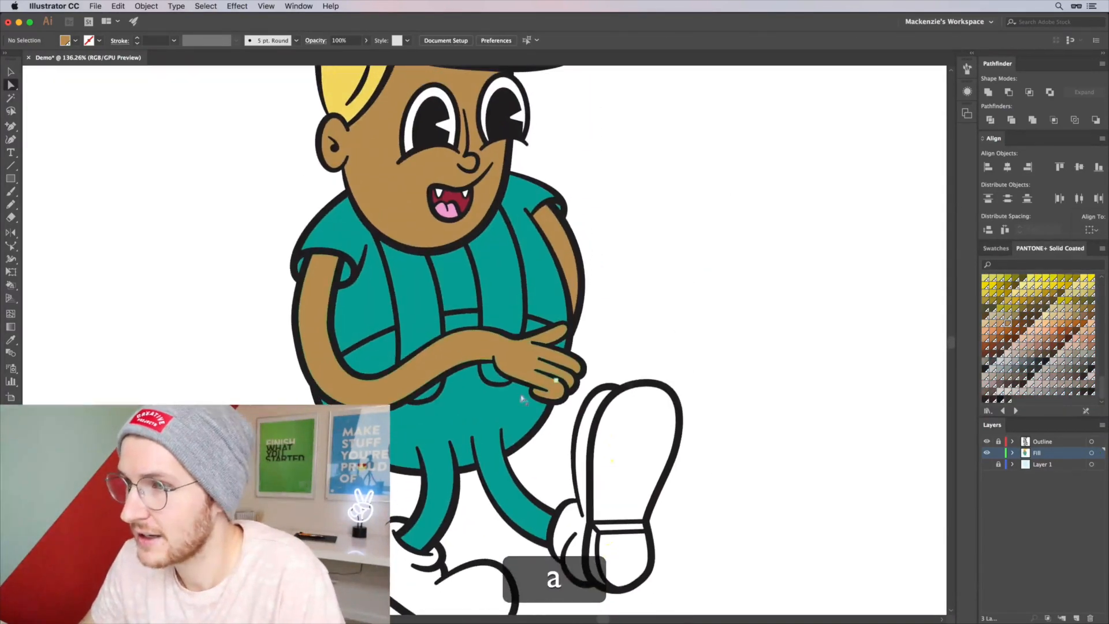
pyautogui.click(367, 304)
pyautogui.keyDown('shift'); pyautogui.click(456, 283); pyautogui.keyUp('shift')
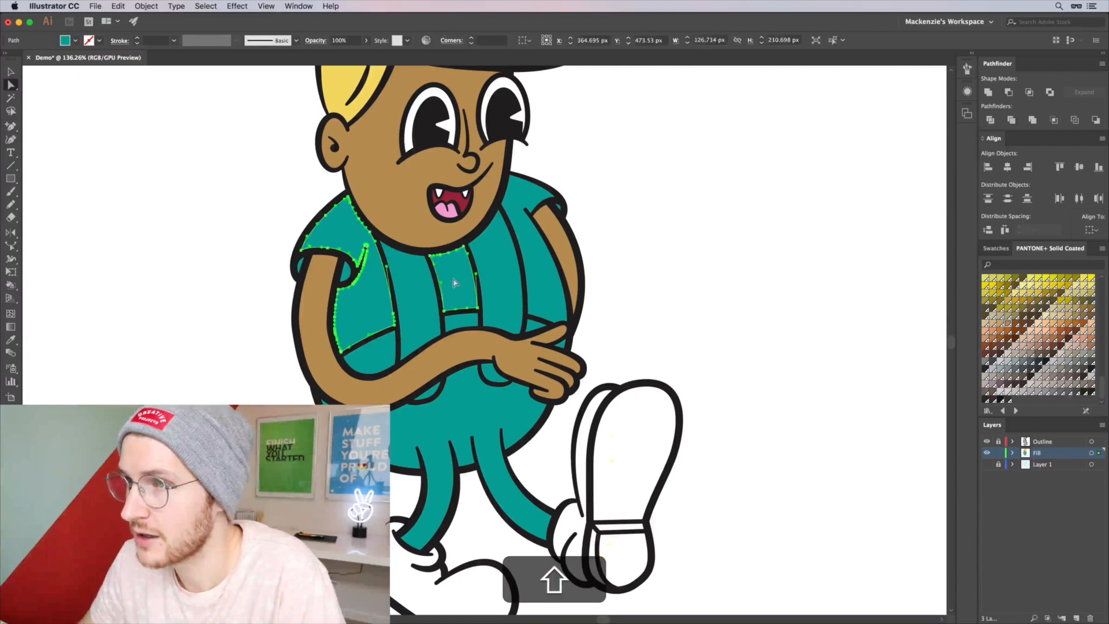
pyautogui.keyDown('shift'); pyautogui.click(546, 275); pyautogui.keyUp('shift')
pyautogui.keyDown('shift'); pyautogui.click(549, 267); pyautogui.keyUp('shift')
pyautogui.keyDown('shift'); pyautogui.click(560, 250); pyautogui.keyUp('shift')
pyautogui.scroll(3, 1058, 318)
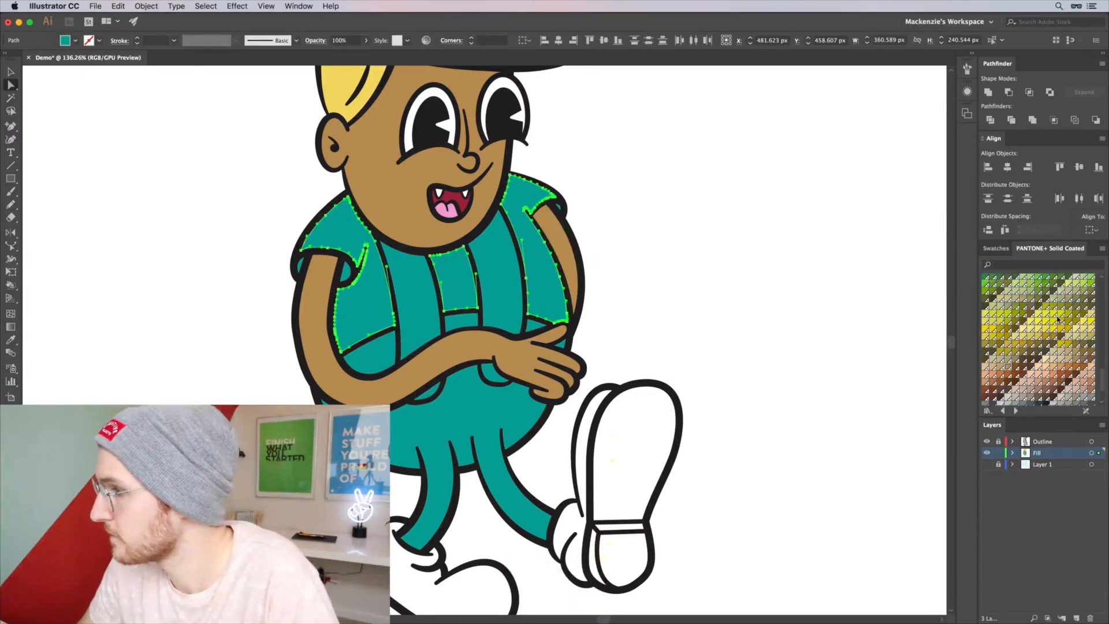
pyautogui.scroll(3, 1058, 318)
pyautogui.scroll(3, 1058, 318)
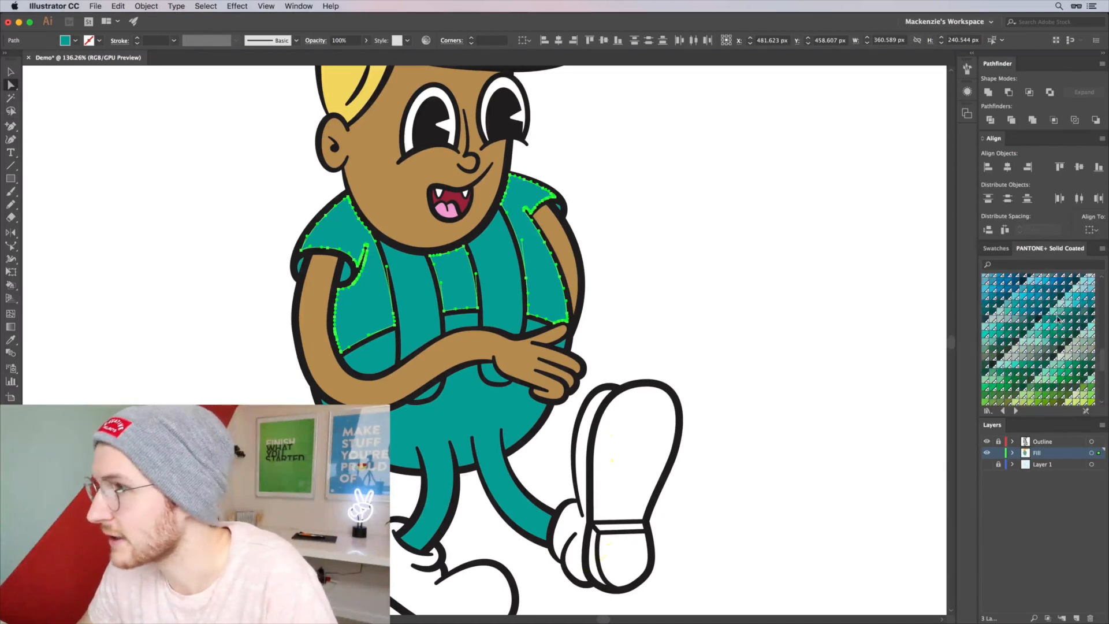
pyautogui.click(1092, 398)
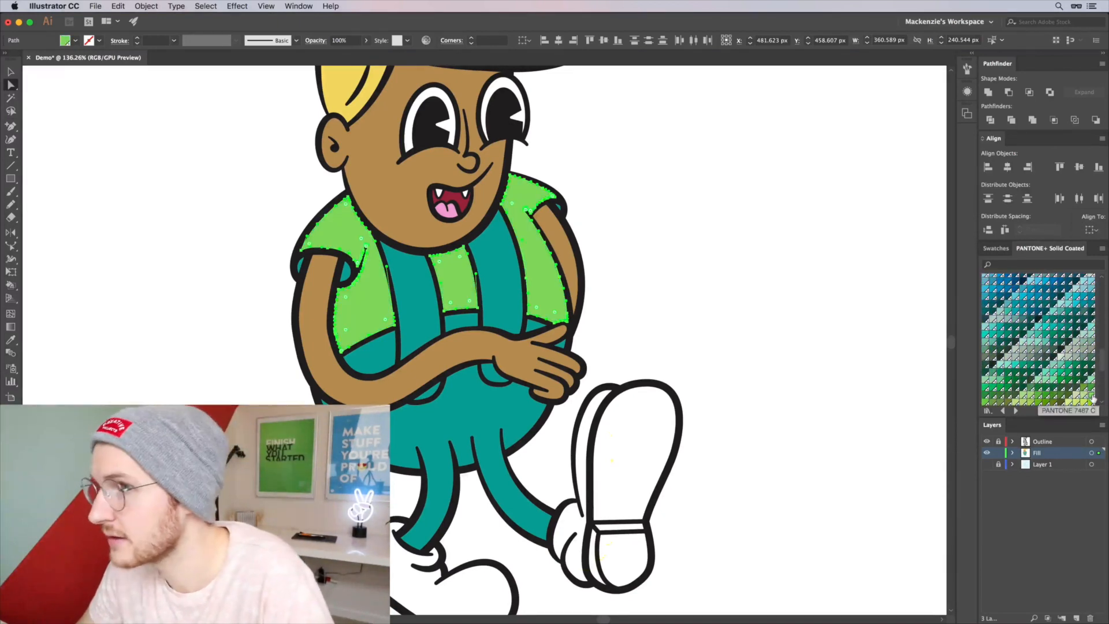
pyautogui.click(638, 315)
# Fill both suspender straps, including their lower ends beneath the arms, with white sampled from the canvas.
pyautogui.press('a')
pyautogui.click(504, 273)
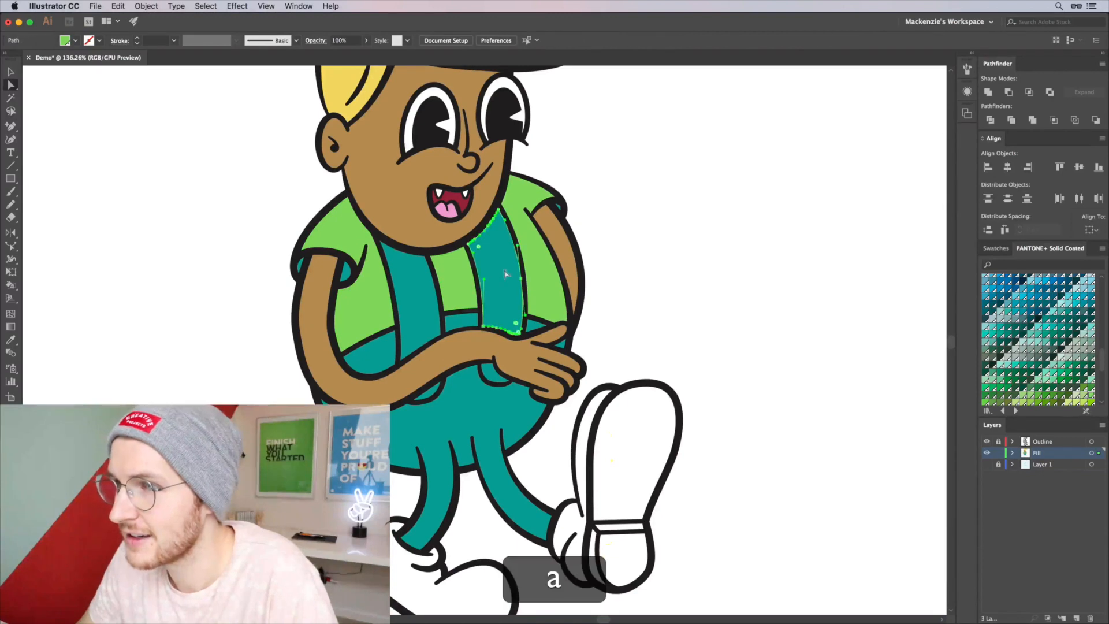
pyautogui.keyDown('shift'); pyautogui.click(488, 374); pyautogui.keyUp('shift')
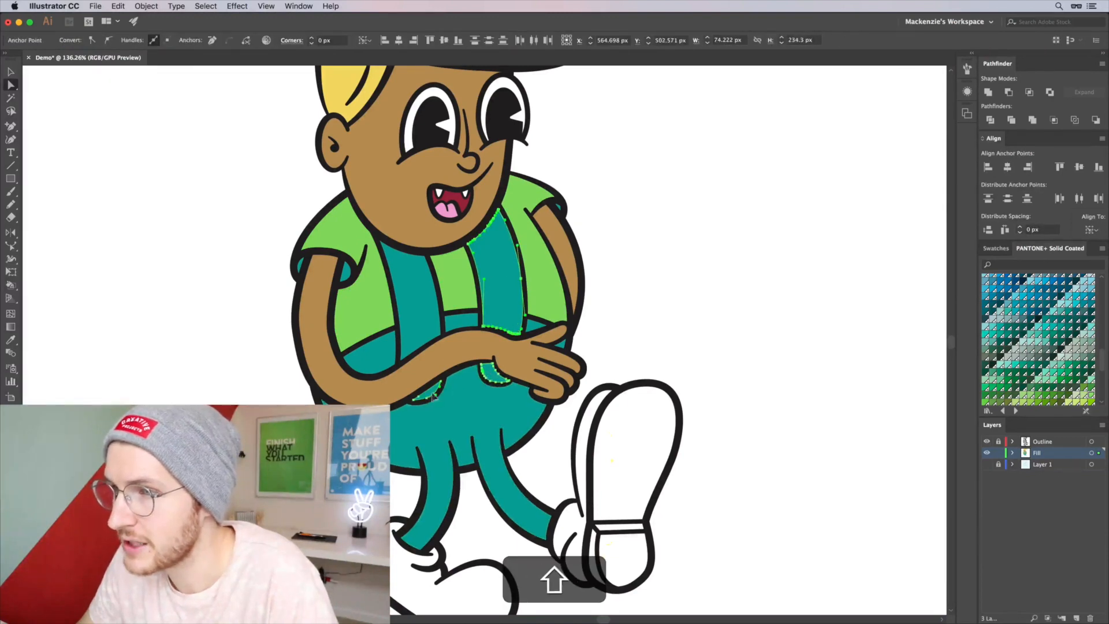
pyautogui.keyDown('shift'); pyautogui.click(491, 363); pyautogui.keyUp('shift')
pyautogui.press('i')
pyautogui.click(636, 438)
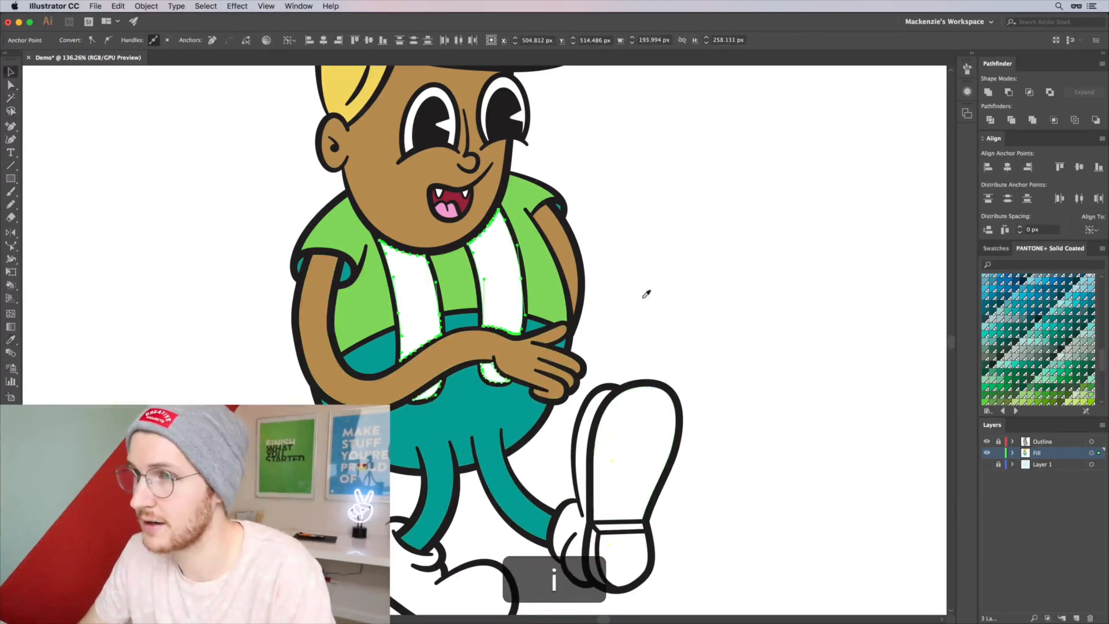
pyautogui.press('a')
pyautogui.click(646, 293)
# Fill the trousers with a purple from the PANTONE+ Solid Coated color book.
pyautogui.click(477, 422)
pyautogui.scroll(15, 1070, 326)
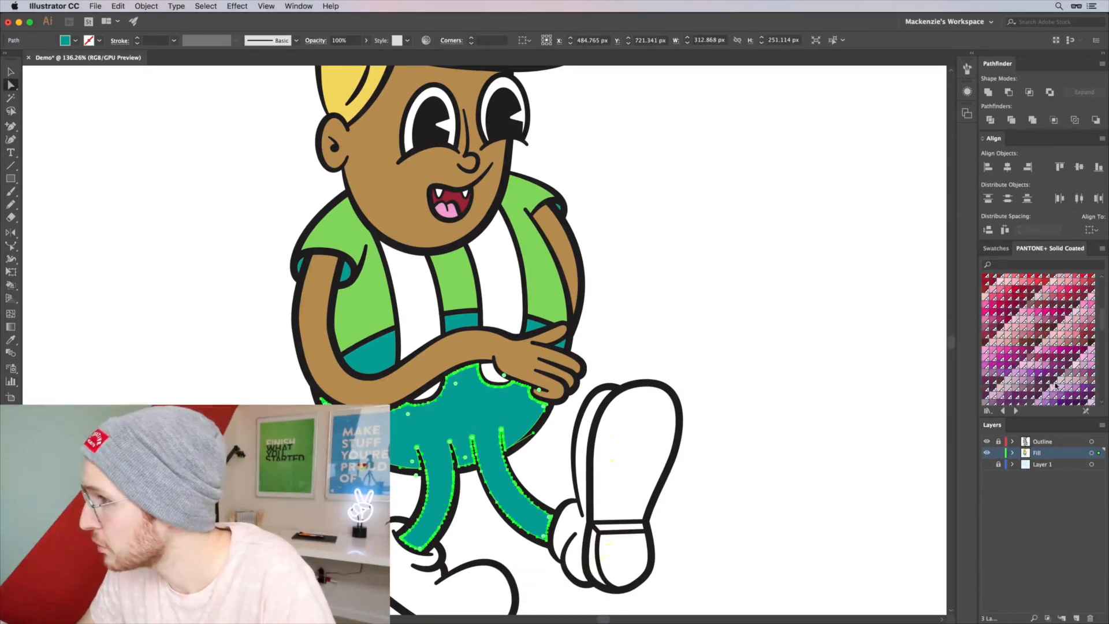
pyautogui.click(1047, 375)
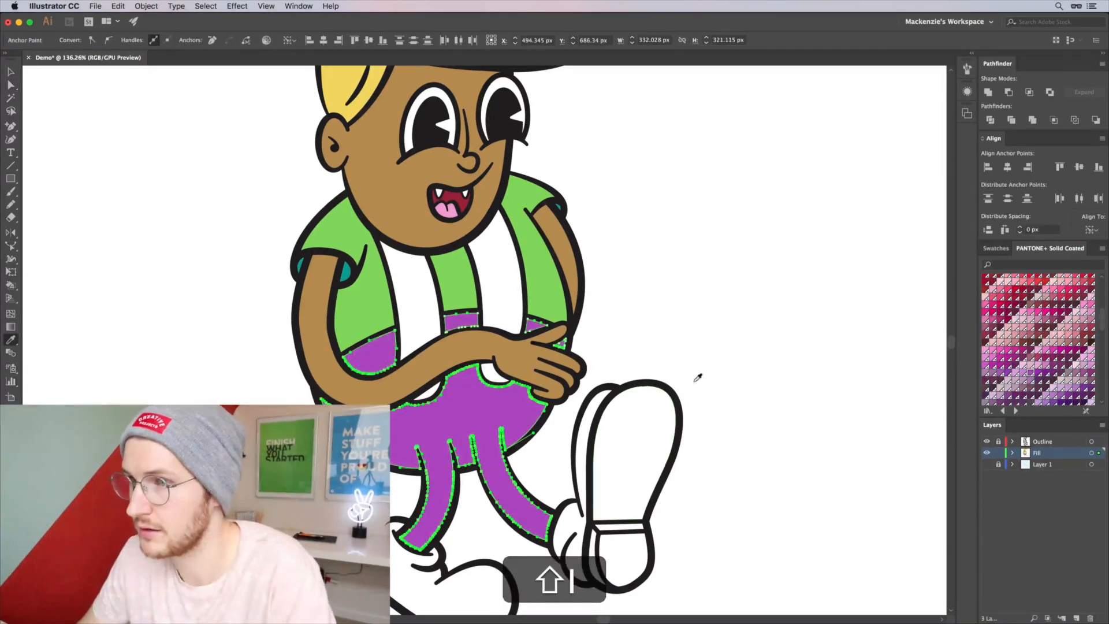
# Recolor the trousers with a lighter purple swatch from the PANTONE+ Solid Coated book.
pyautogui.press('v')
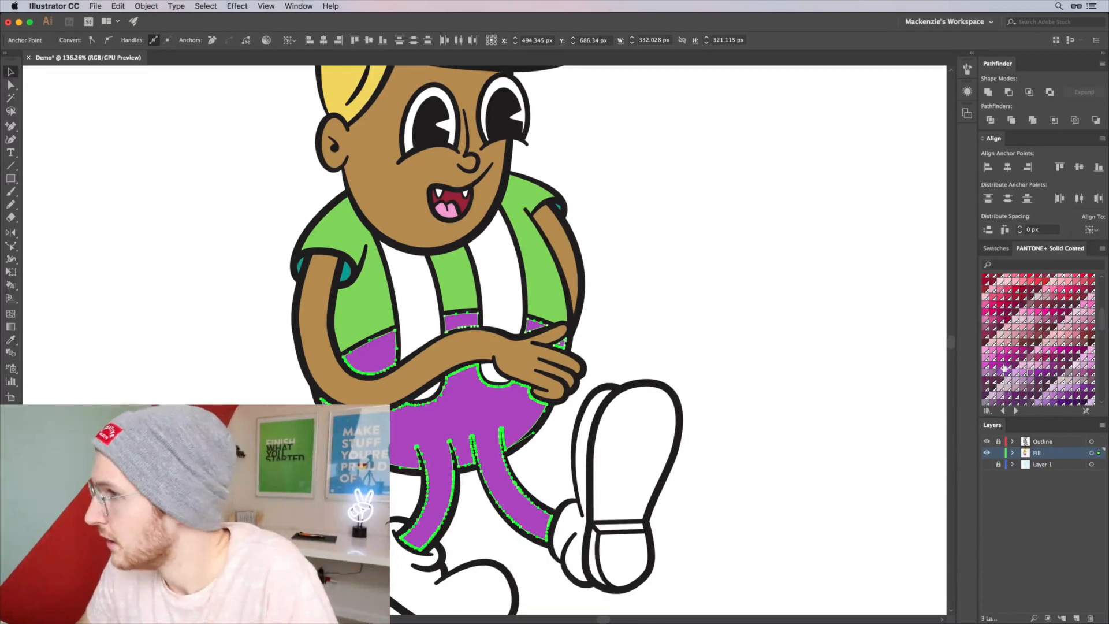
pyautogui.click(1026, 376)
pyautogui.click(1020, 374)
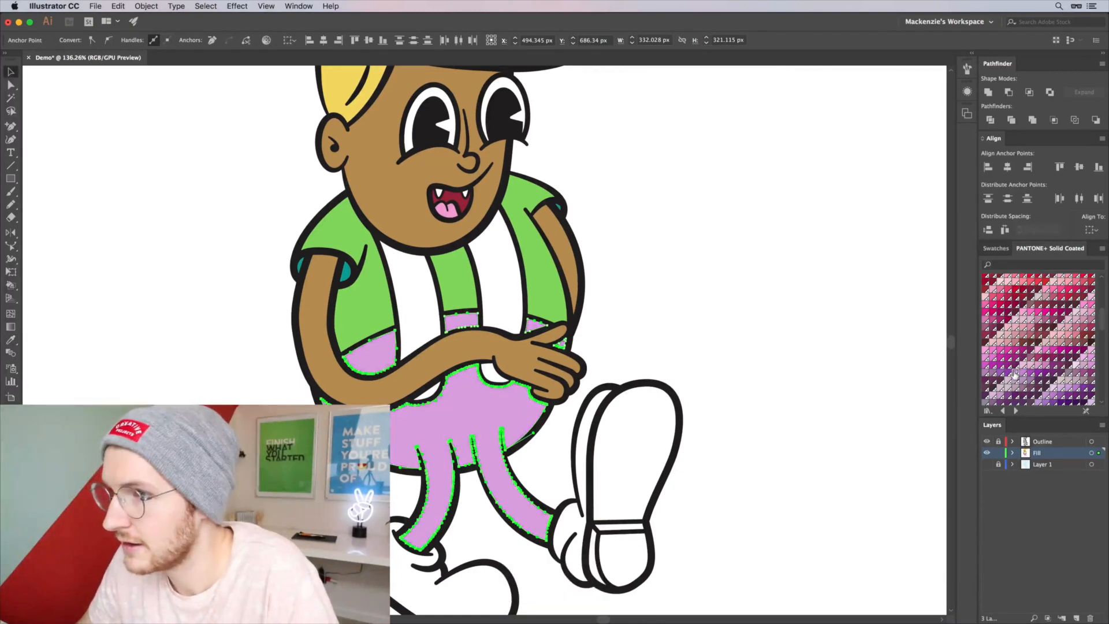
pyautogui.click(1023, 373)
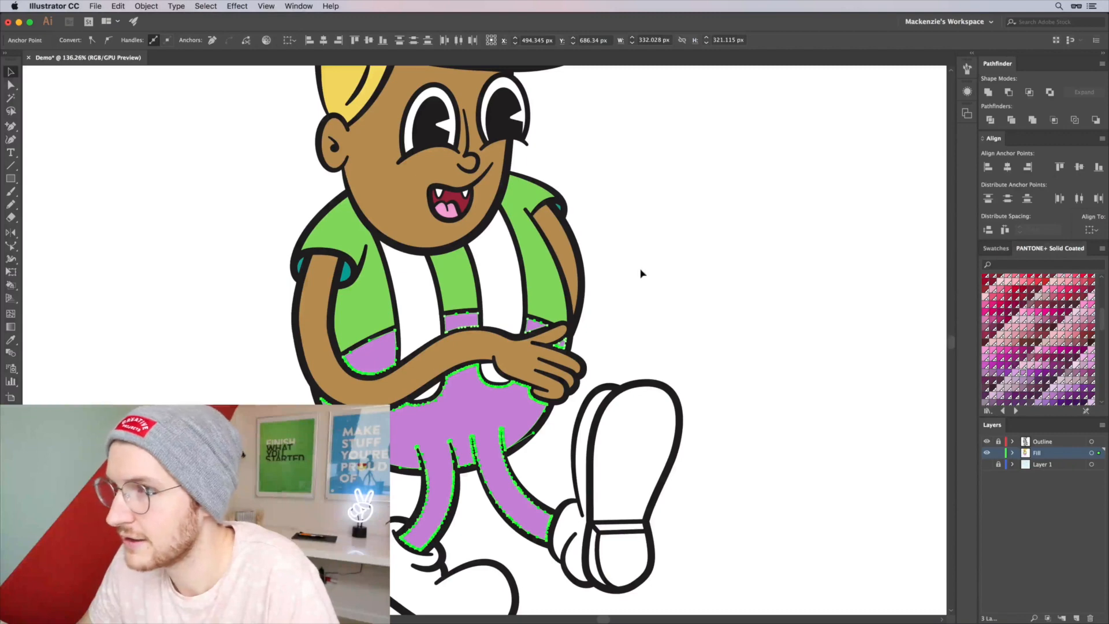
pyautogui.click(641, 273)
# Fill the three visible inner sleeve openings with the shirt's green, darkened in the Color Picker.
pyautogui.moveTo(290, 265); pyautogui.dragTo(342, 306)
pyautogui.click(309, 269)
pyautogui.keyDown('shift'); pyautogui.click(396, 273); pyautogui.keyUp('shift')
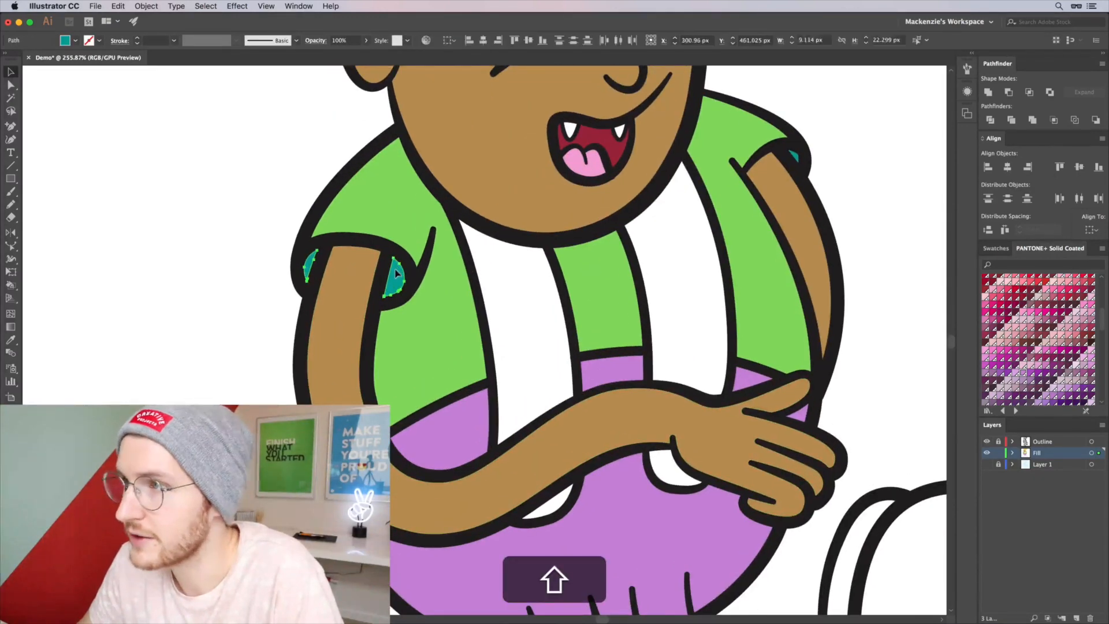
pyautogui.keyDown('shift'); pyautogui.click(796, 155); pyautogui.keyUp('shift')
pyautogui.press('i')
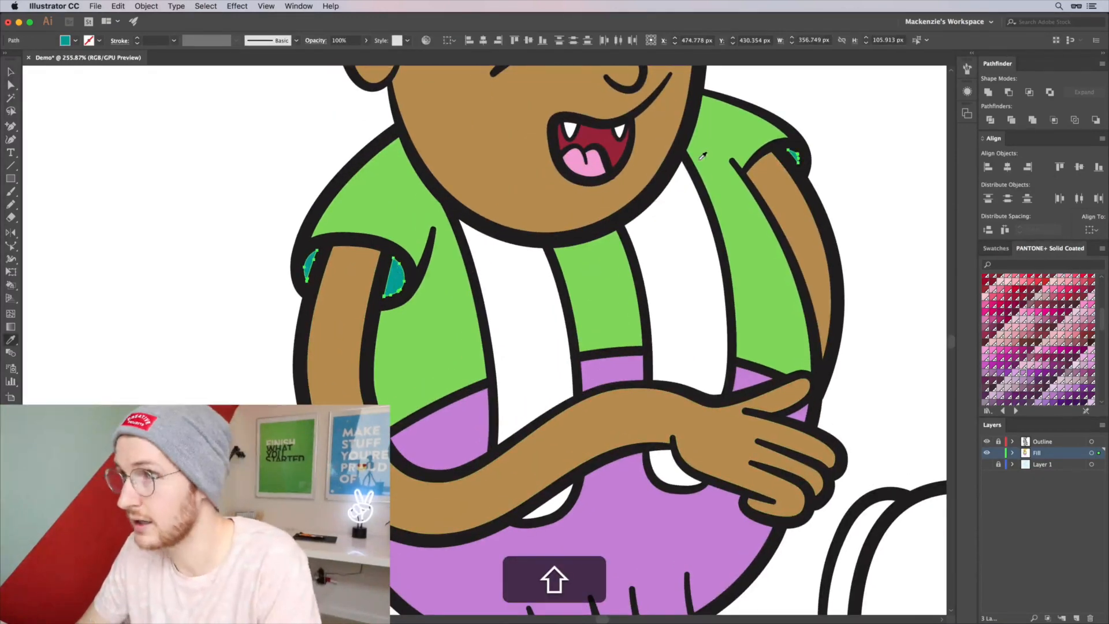
pyautogui.click(727, 146)
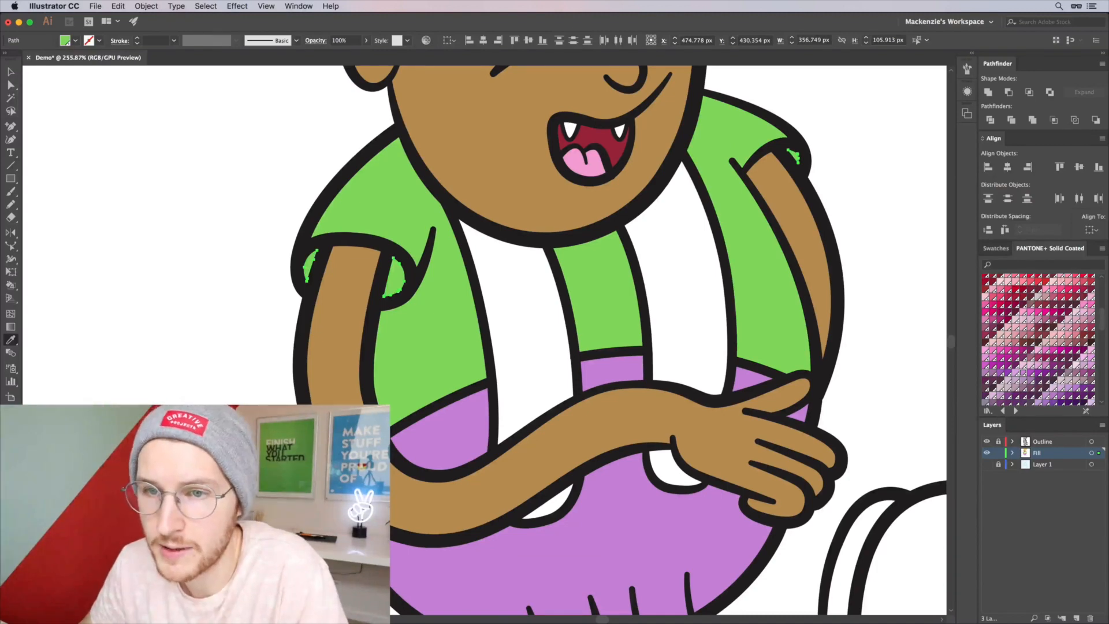
pyautogui.doubleClick(8, 454)
pyautogui.moveTo(426, 228); pyautogui.dragTo(434, 235)
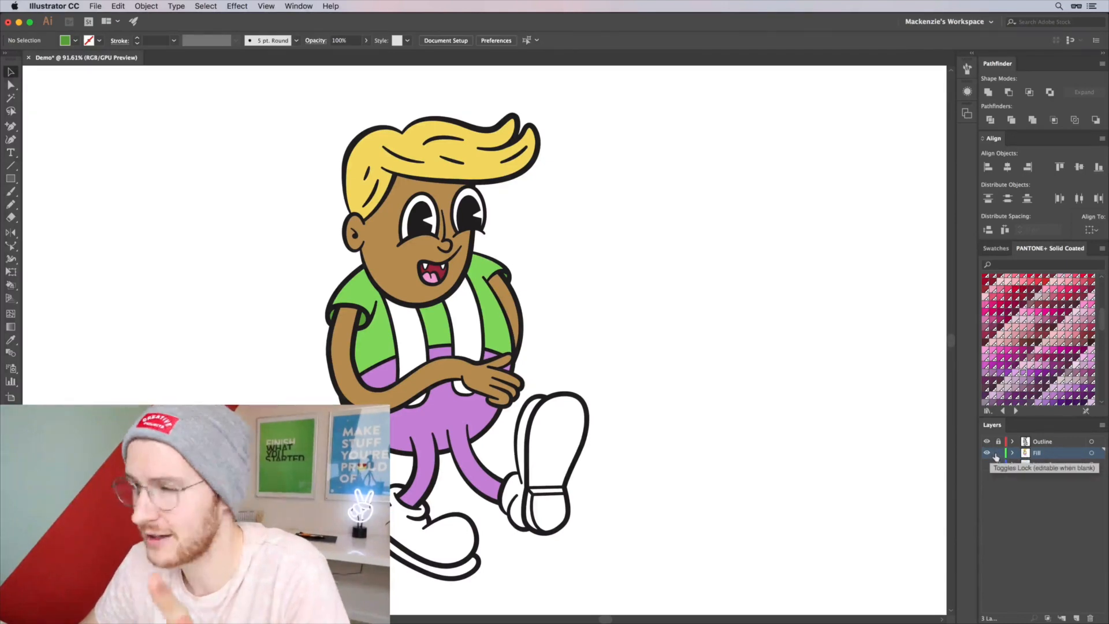
# Add a new layer above the Fill layer and name it "Shadows & Highlights".
pyautogui.click(1076, 617)
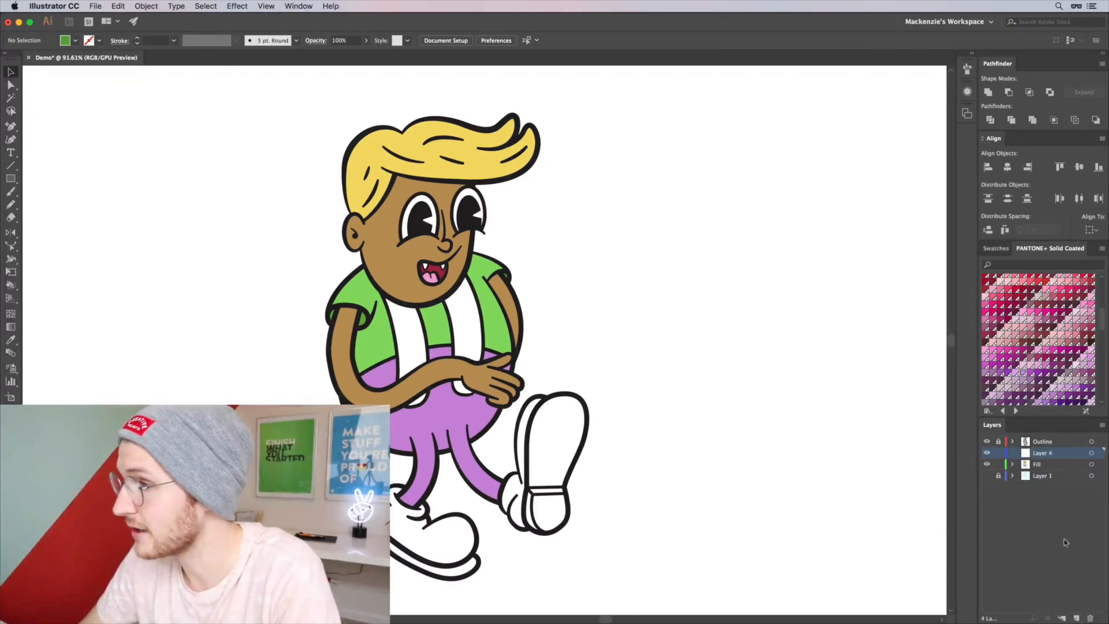
pyautogui.doubleClick(1042, 451)
pyautogui.write('SH')
pyautogui.press('BackSpace')
pyautogui.write('hadows & Highlights')
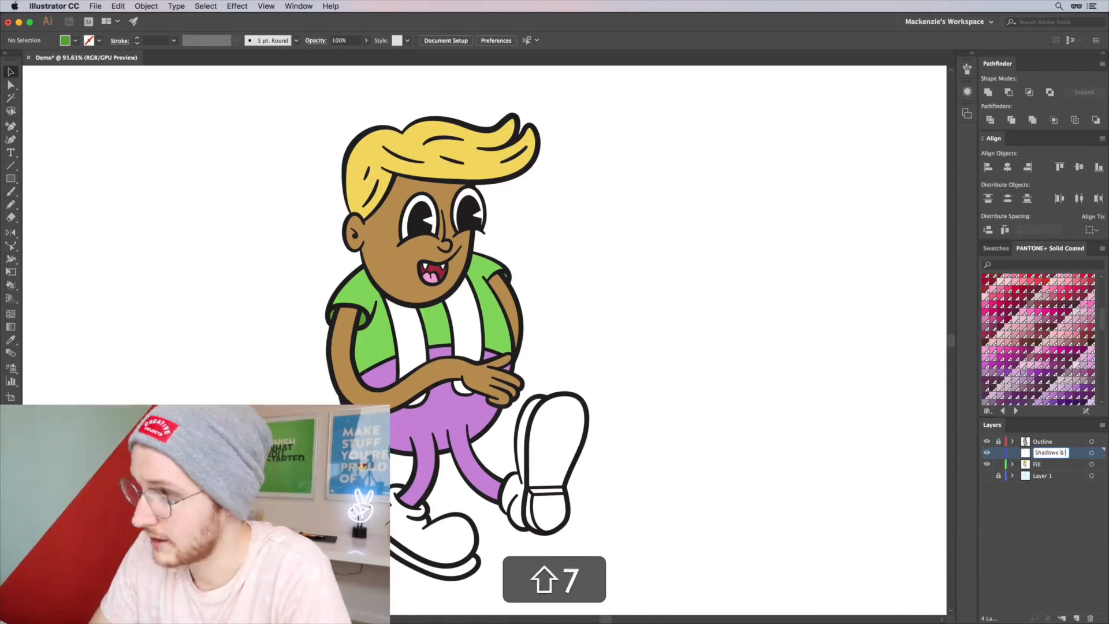
pyautogui.press('Return')
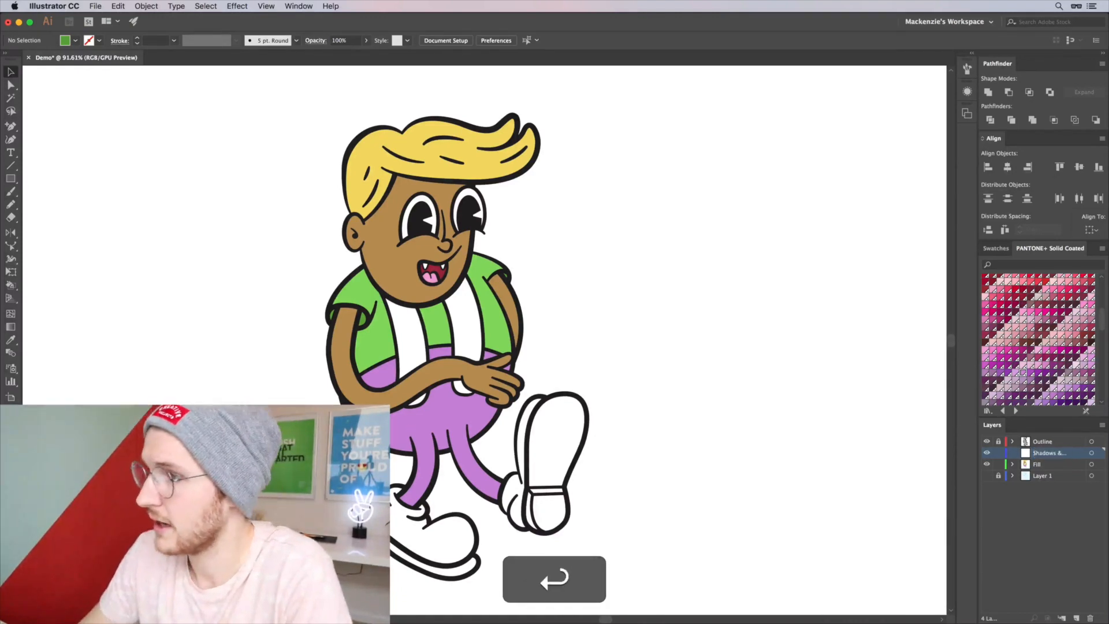
# Lock the Fill layer while keeping the Shadows & Highlights layer active for drawing.
pyautogui.scroll(3, 763, 352)
pyautogui.moveTo(508, 314); pyautogui.dragTo(741, 370)
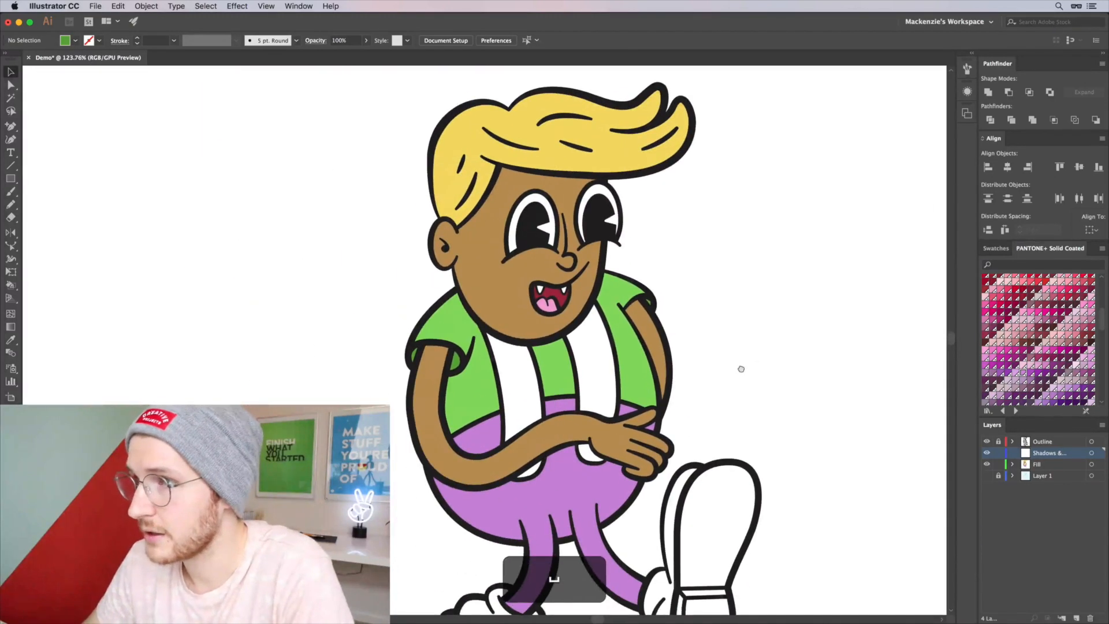
pyautogui.scroll(2, 741, 370)
pyautogui.scroll(2, 742, 370)
pyautogui.moveTo(638, 240); pyautogui.dragTo(686, 420)
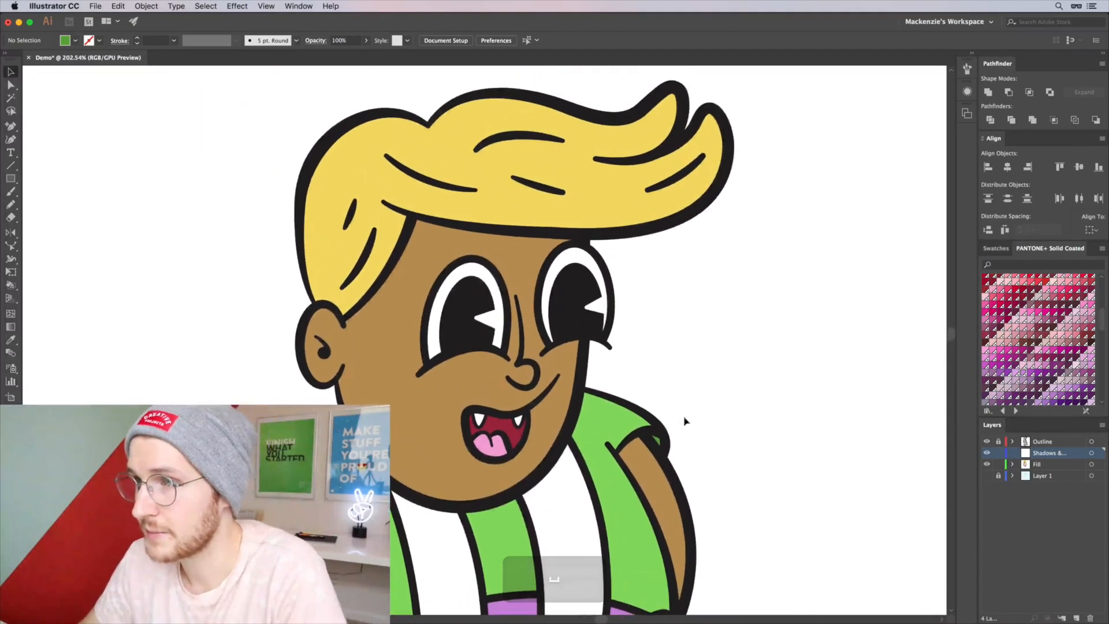
pyautogui.scroll(1, 879, 461)
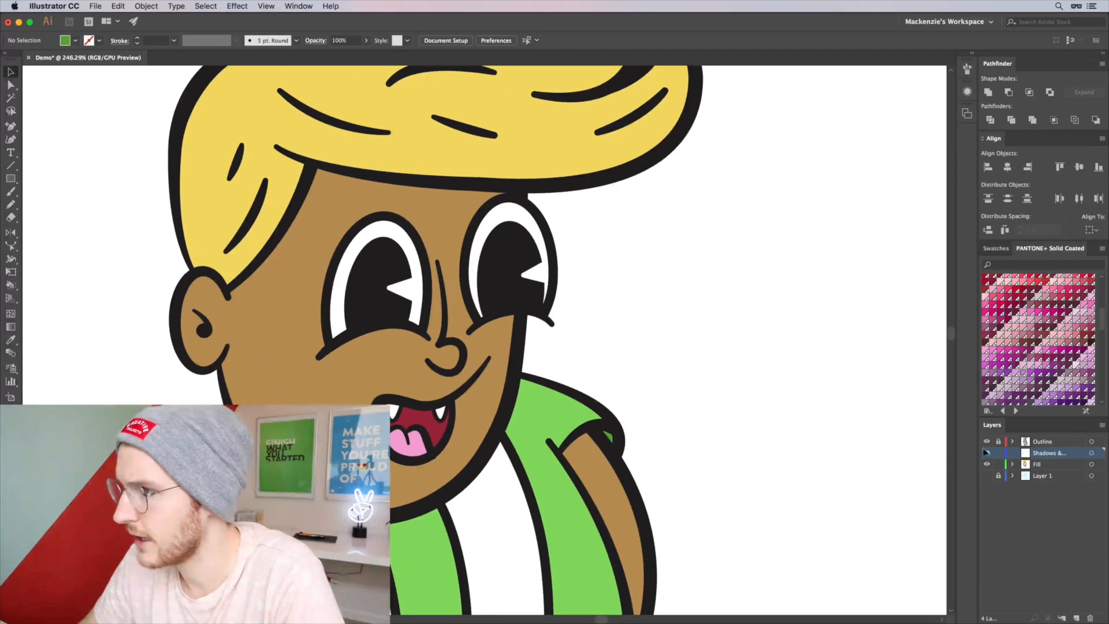
pyautogui.moveTo(461, 317); pyautogui.dragTo(496, 149)
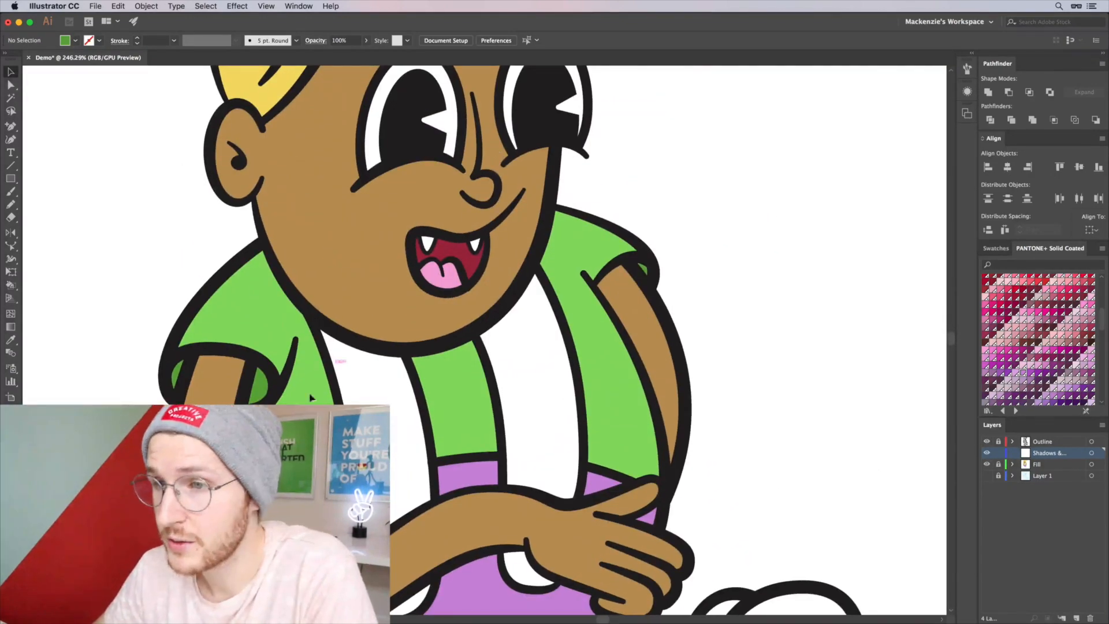
# Draw a closed, curved shadow shape with the Pen tool along the trousers' lower-left edge, from the elbow to the left leg.
pyautogui.moveTo(297, 402); pyautogui.dragTo(309, 299)
pyautogui.moveTo(364, 536); pyautogui.dragTo(325, 369)
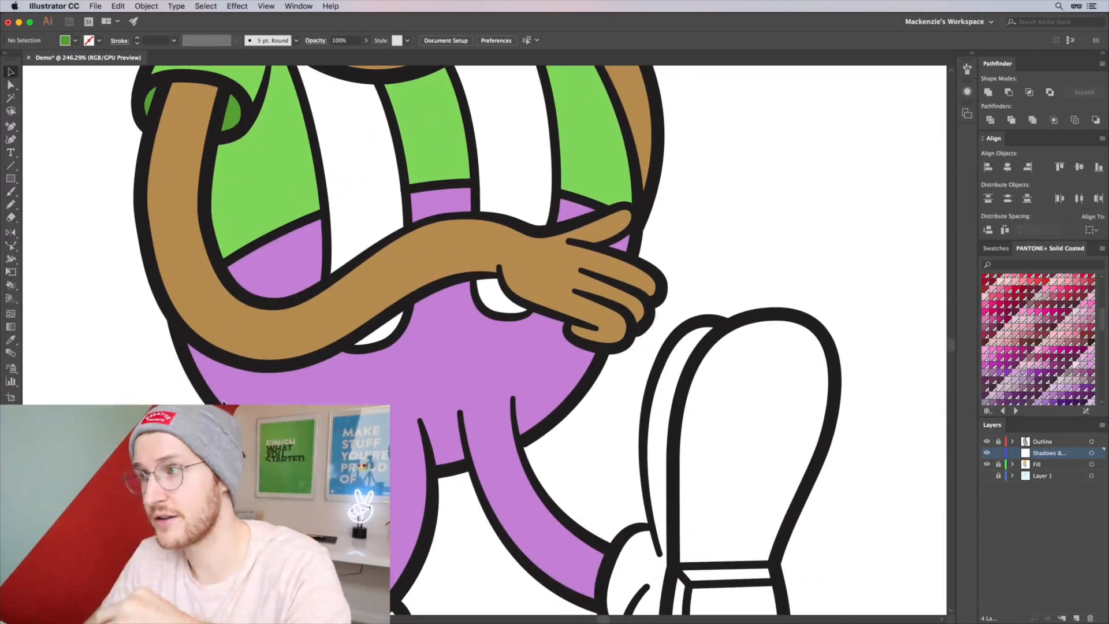
pyautogui.press('p')
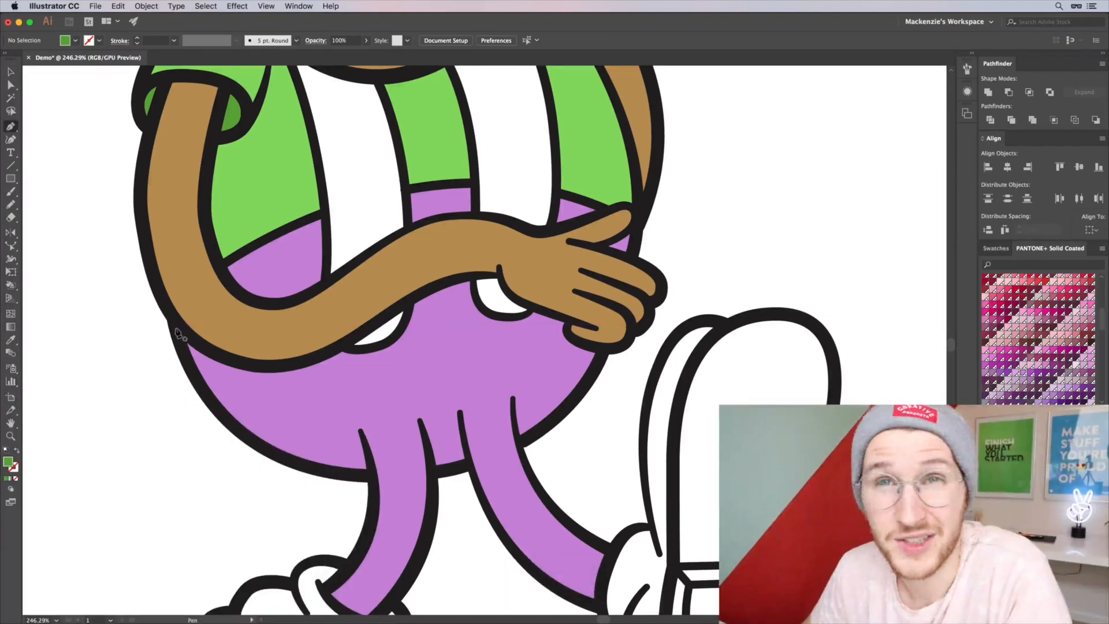
pyautogui.click(173, 320)
pyautogui.moveTo(224, 413); pyautogui.dragTo(266, 451)
pyautogui.moveTo(371, 471); pyautogui.dragTo(367, 440)
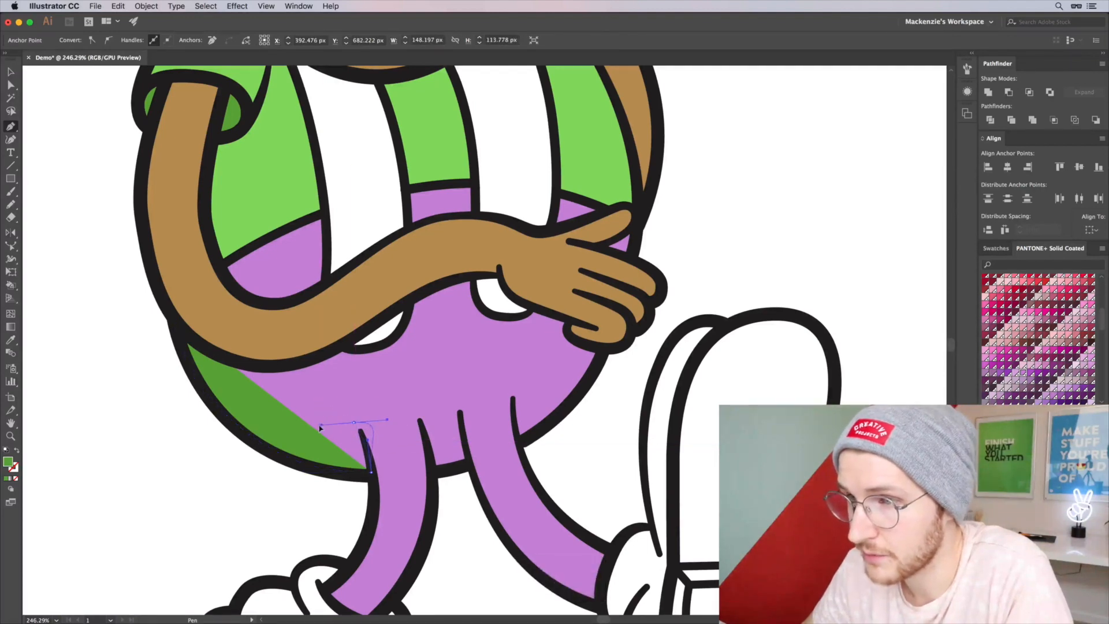
pyautogui.press('super+z')
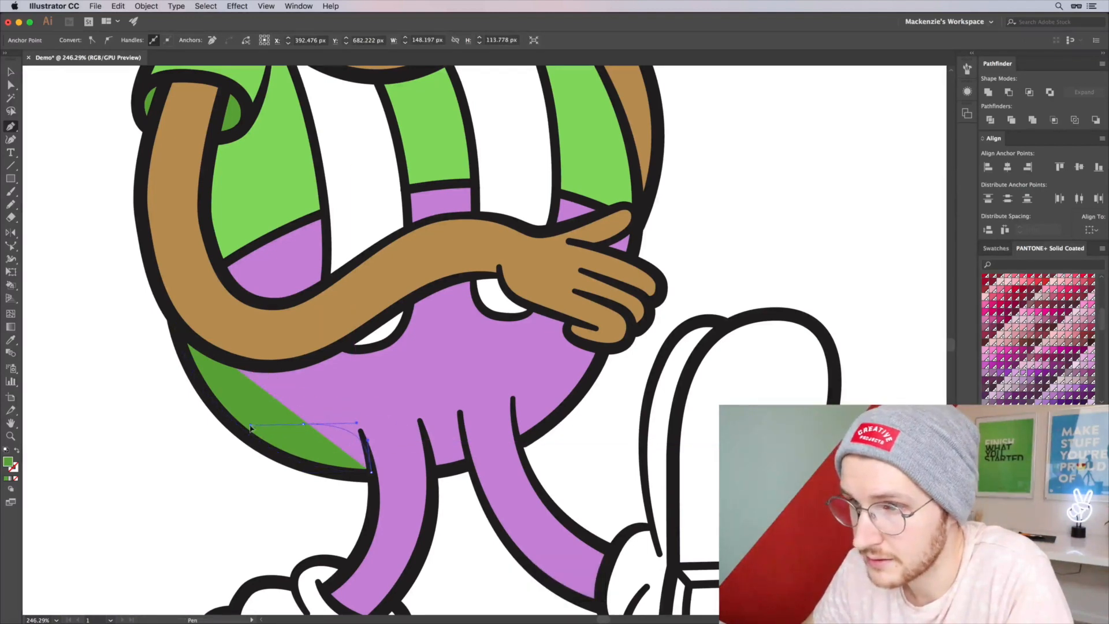
pyautogui.click(241, 428)
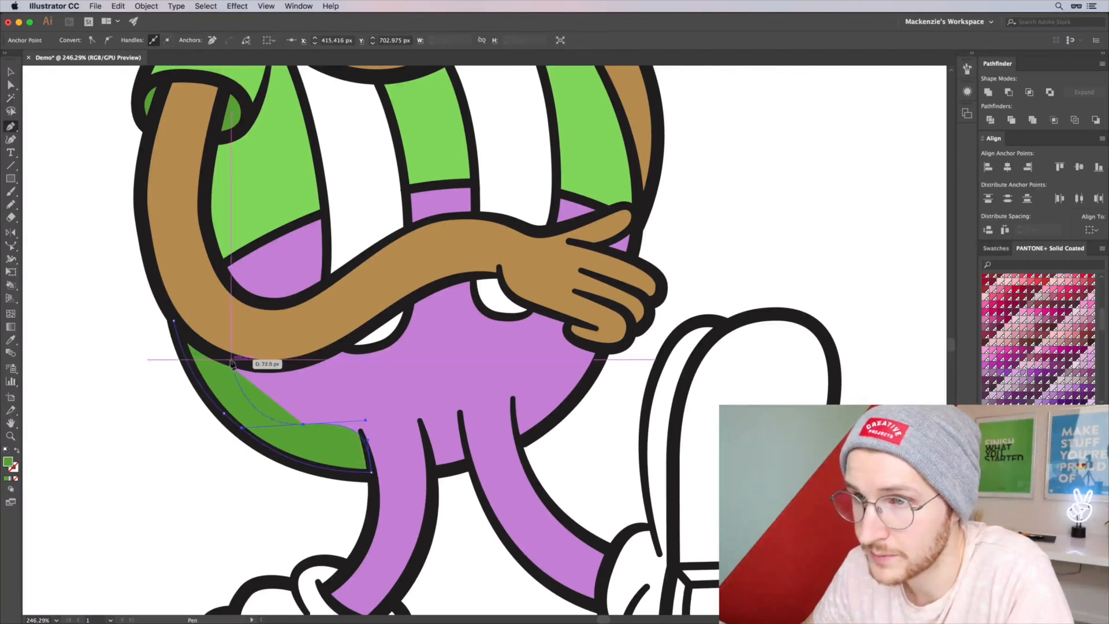
pyautogui.click(174, 321)
pyautogui.press('v')
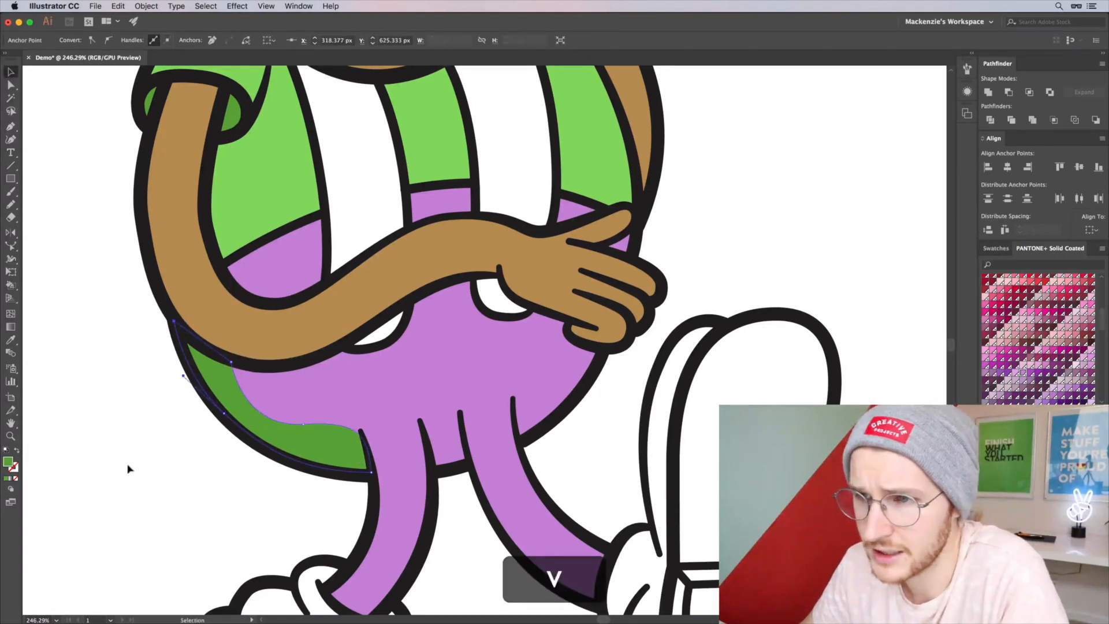
pyautogui.click(128, 467)
# Fill the lower-left trouser shadow with the trousers' purple, darkened in the Color Picker.
pyautogui.click(326, 469)
pyautogui.press('i')
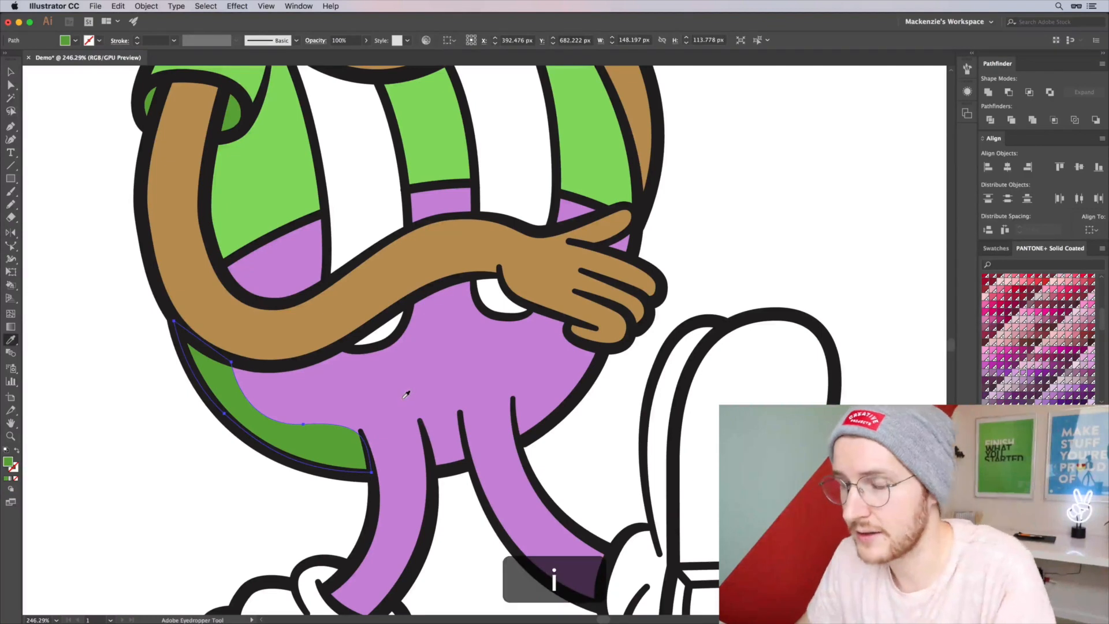
pyautogui.click(398, 397)
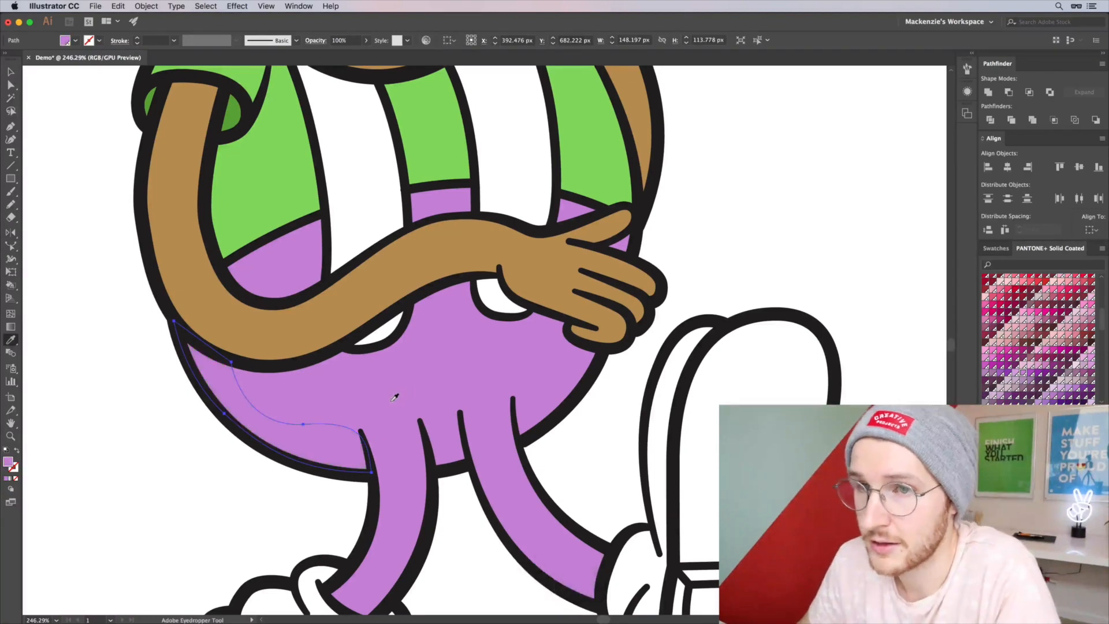
pyautogui.doubleClick(9, 462)
pyautogui.moveTo(422, 233); pyautogui.dragTo(405, 234)
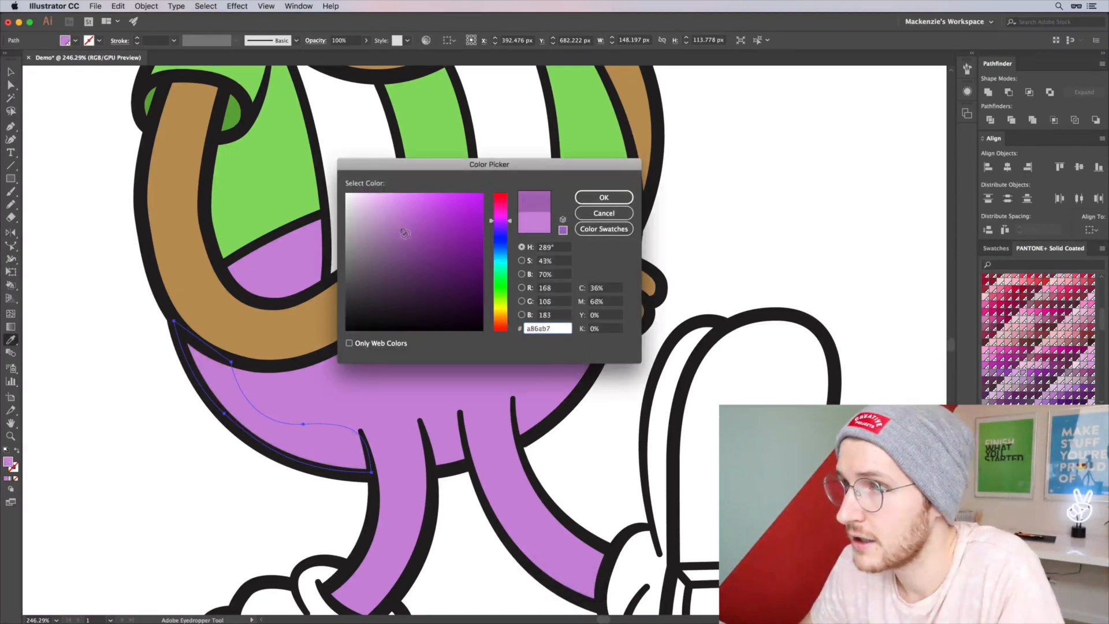
pyautogui.press('Return')
pyautogui.press('v')
pyautogui.click(161, 514)
# Draw a closed darker purple shadow with the Pen tool beneath the crossed forearm, from the trousers' left edge to the hand.
pyautogui.press('space')
pyautogui.moveTo(336, 514); pyautogui.dragTo(348, 543)
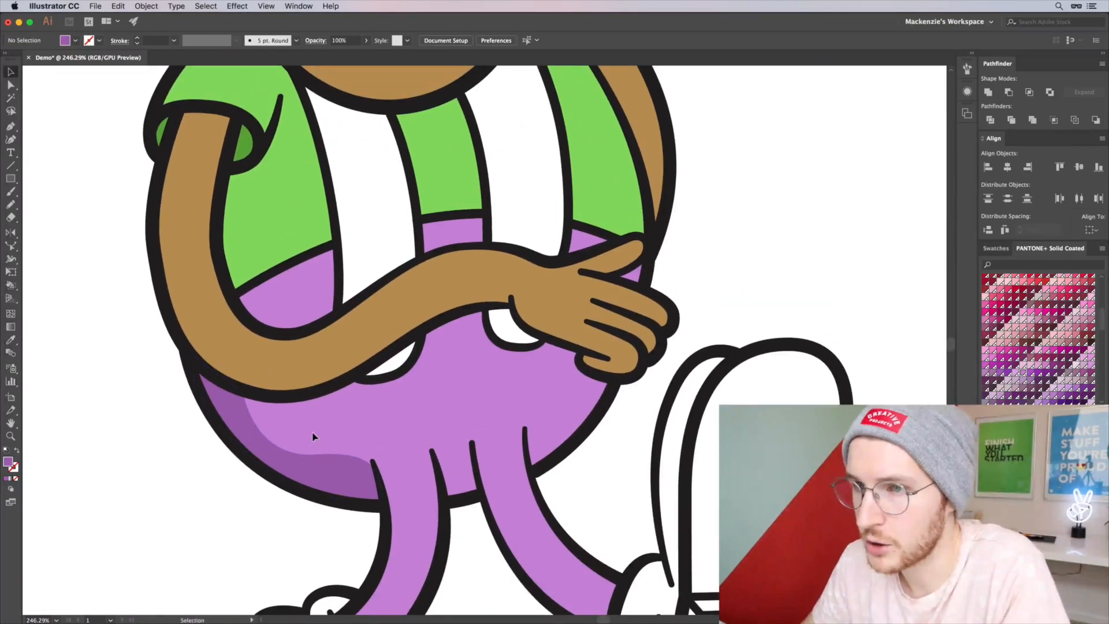
pyautogui.press('p')
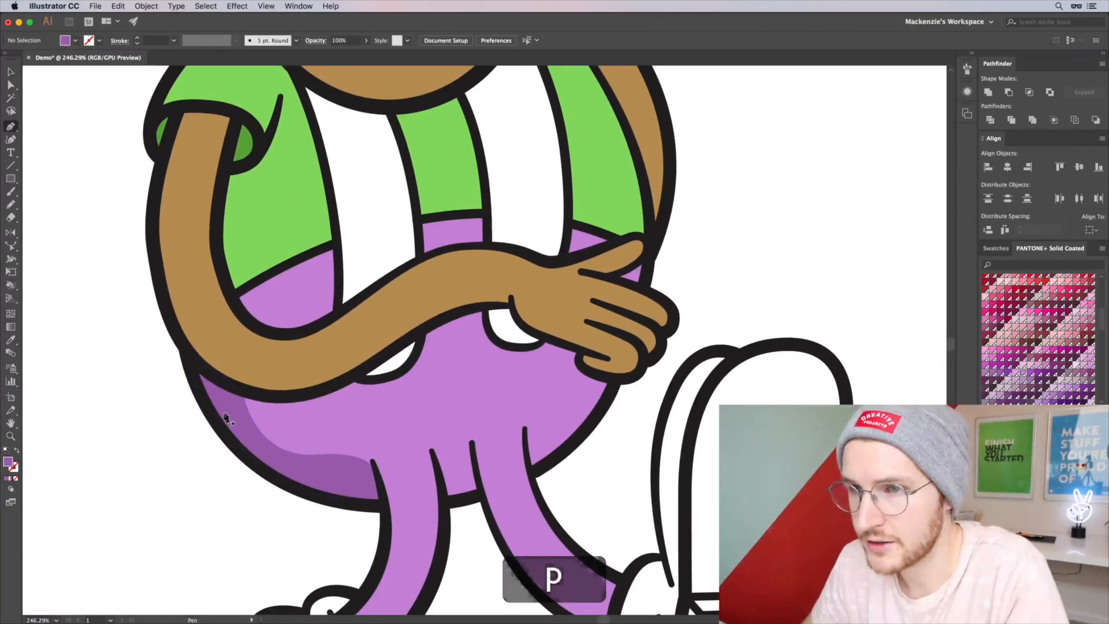
pyautogui.click(207, 378)
pyautogui.press('super+z')
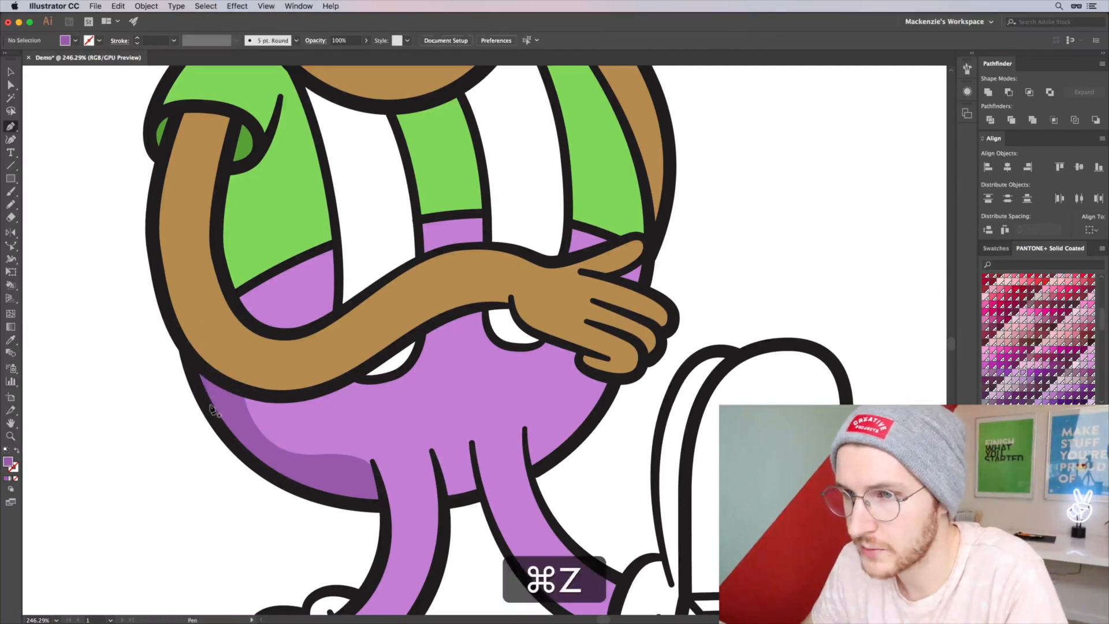
pyautogui.moveTo(343, 412); pyautogui.dragTo(432, 374)
pyautogui.moveTo(535, 333); pyautogui.dragTo(534, 334)
pyautogui.moveTo(602, 353); pyautogui.dragTo(504, 313)
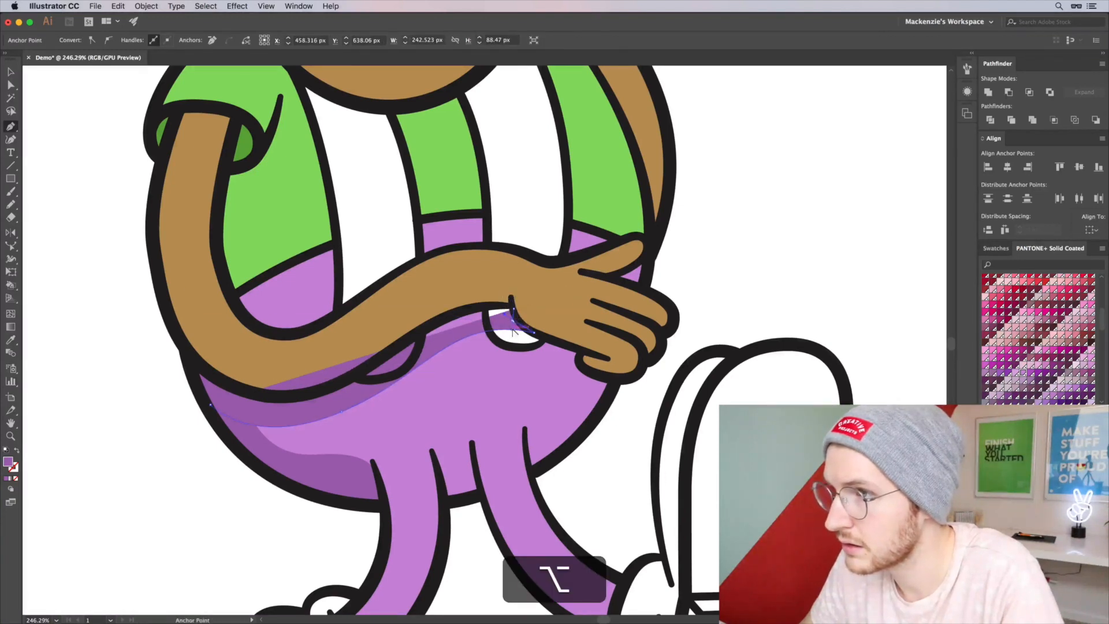
pyautogui.click(467, 313)
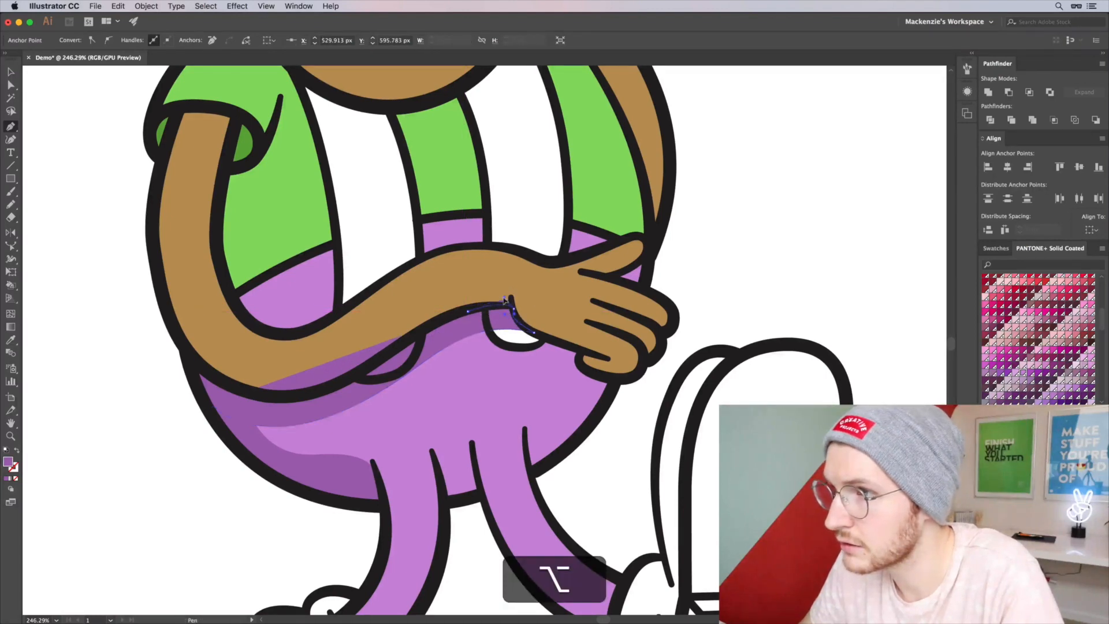
# Hide the Shadows & Highlights layer, then make the Fill layer active and unlock it.
pyautogui.scroll(5, 755, 347)
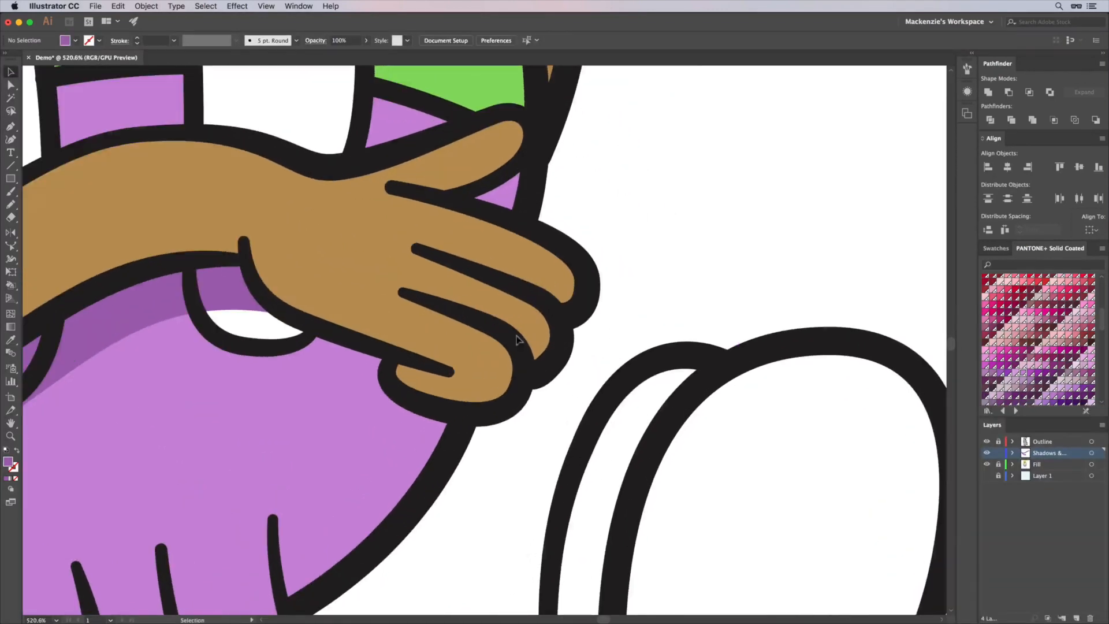
pyautogui.moveTo(353, 359); pyautogui.dragTo(697, 333)
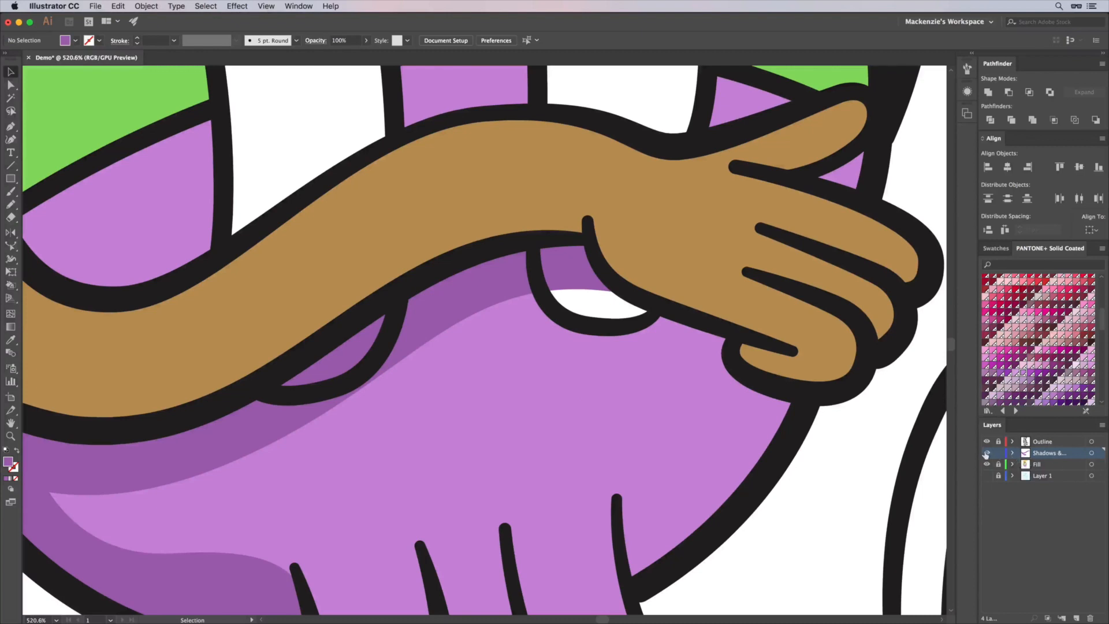
pyautogui.click(986, 453)
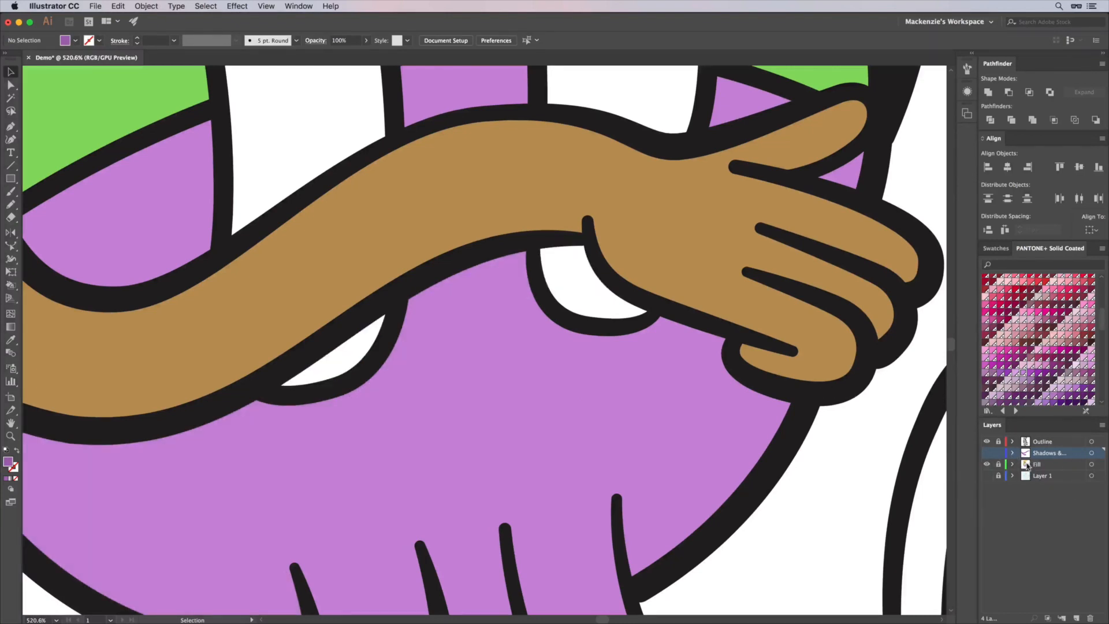
pyautogui.click(1029, 465)
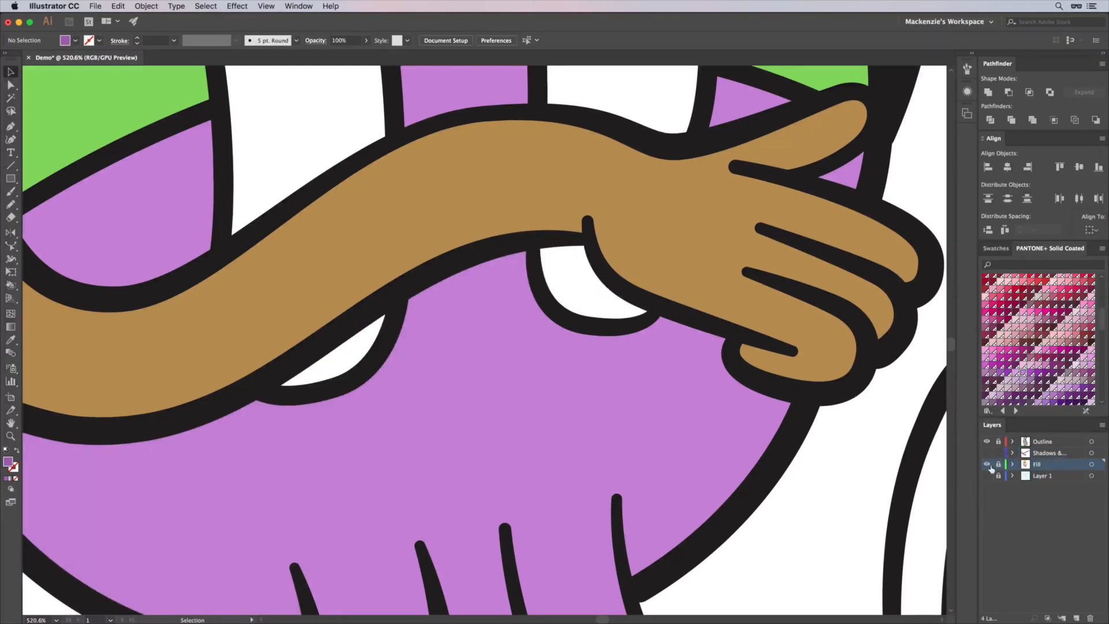
# Select the two white suspender ends beneath the forearm together and copy them.
pyautogui.press('a')
pyautogui.click(564, 299)
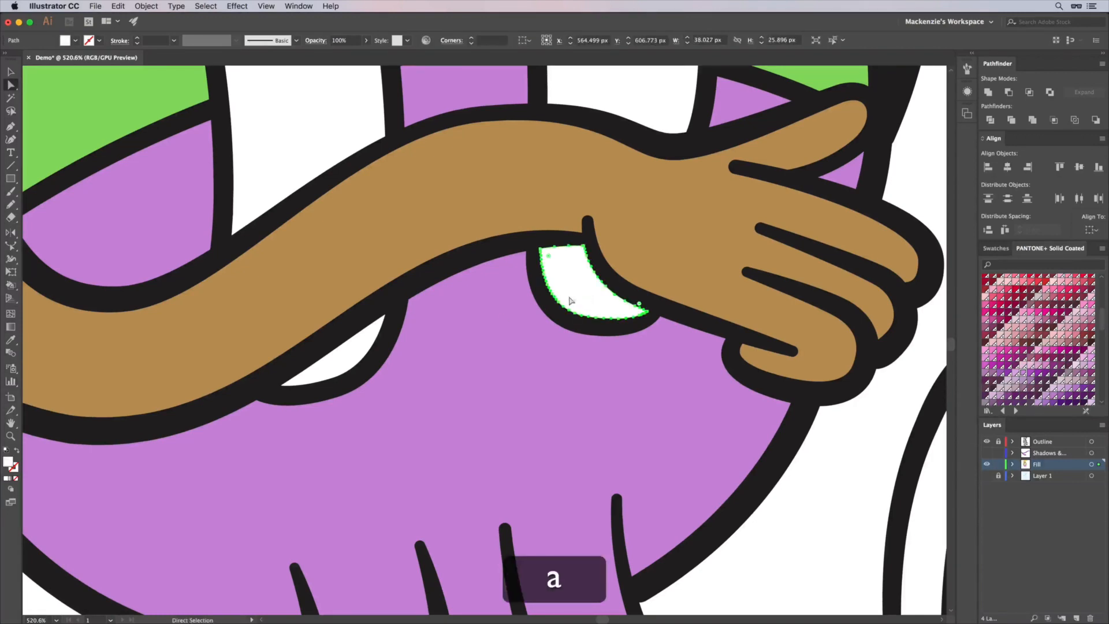
pyautogui.keyDown('shift'); pyautogui.click(346, 361); pyautogui.keyUp('shift')
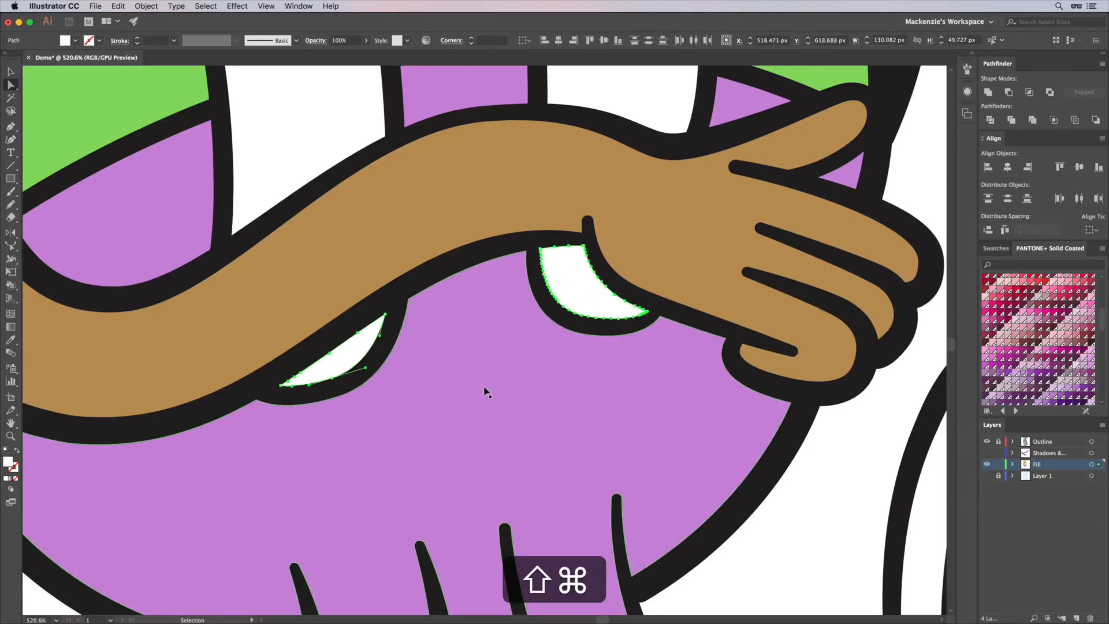
pyautogui.press('super+v')
pyautogui.press('super+c')
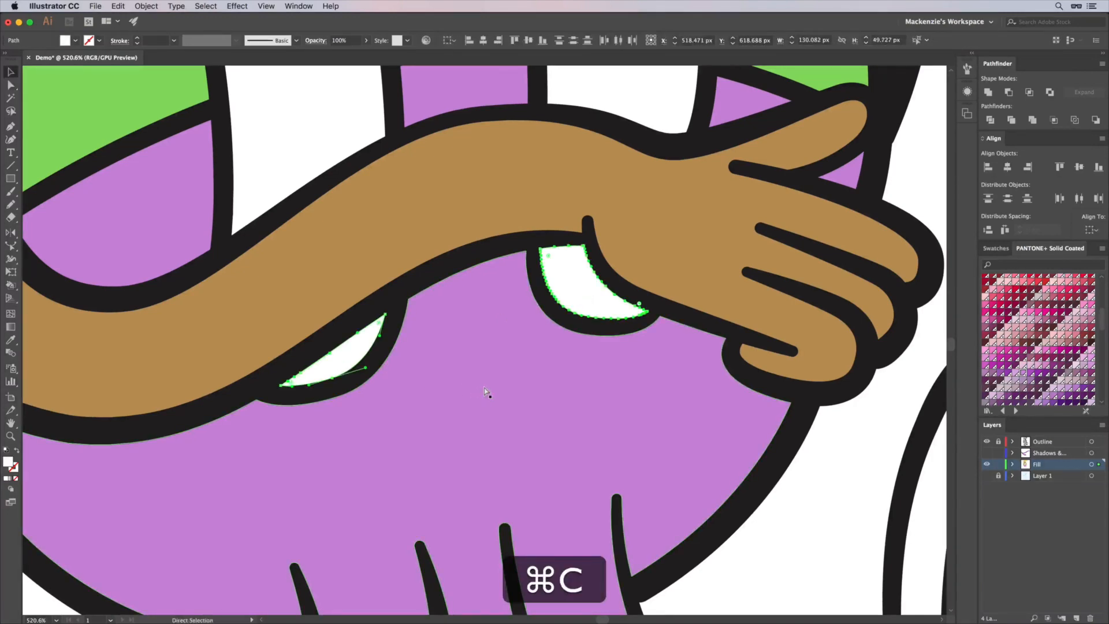
# Show and activate the Shadows & Highlights layer, then paste the copied suspender ends and align them exactly over the originals.
pyautogui.click(987, 452)
pyautogui.click(1044, 452)
pyautogui.press('super+v')
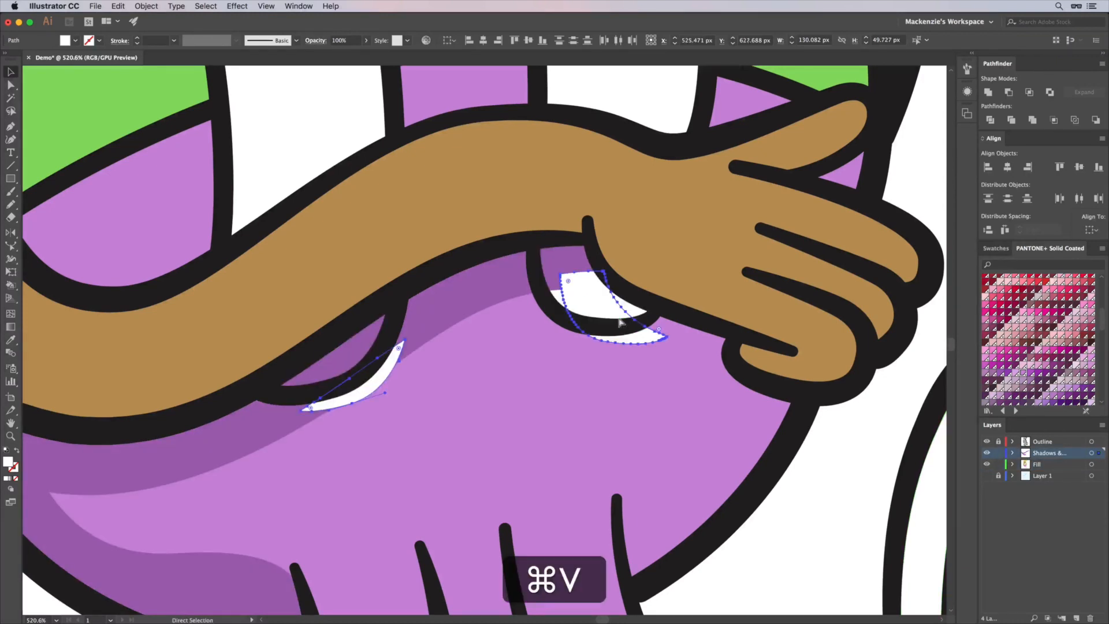
pyautogui.moveTo(641, 340); pyautogui.dragTo(602, 289)
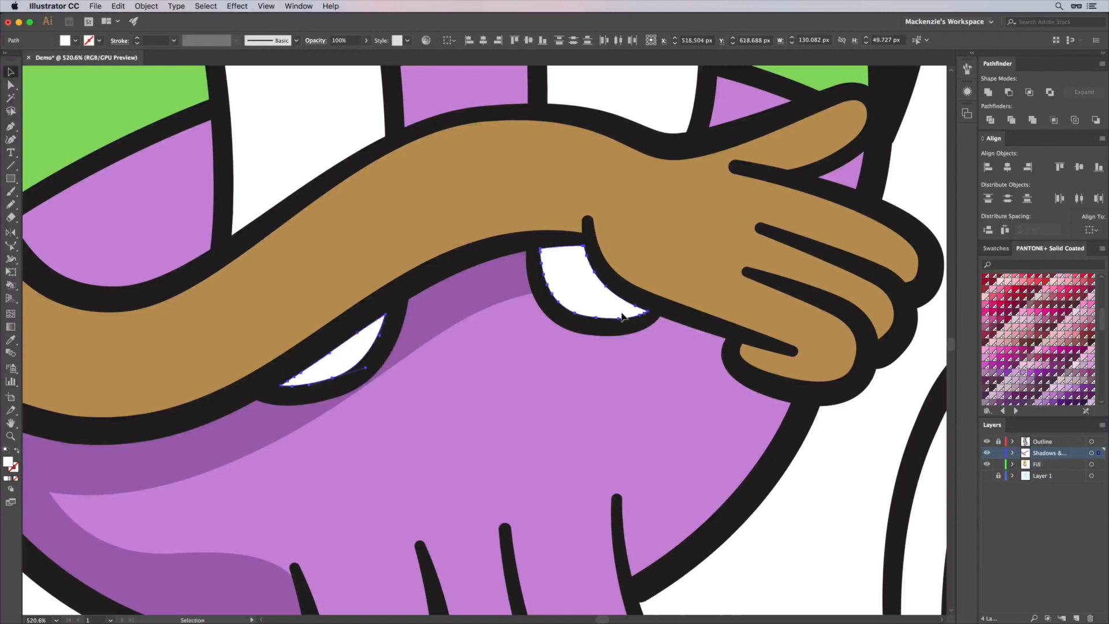
# Try to subtract the two pasted suspender ends from the shadow beneath the crossed forearm, then undo the subtraction.
pyautogui.keyDown('shift'); pyautogui.click(538, 308); pyautogui.keyUp('shift')
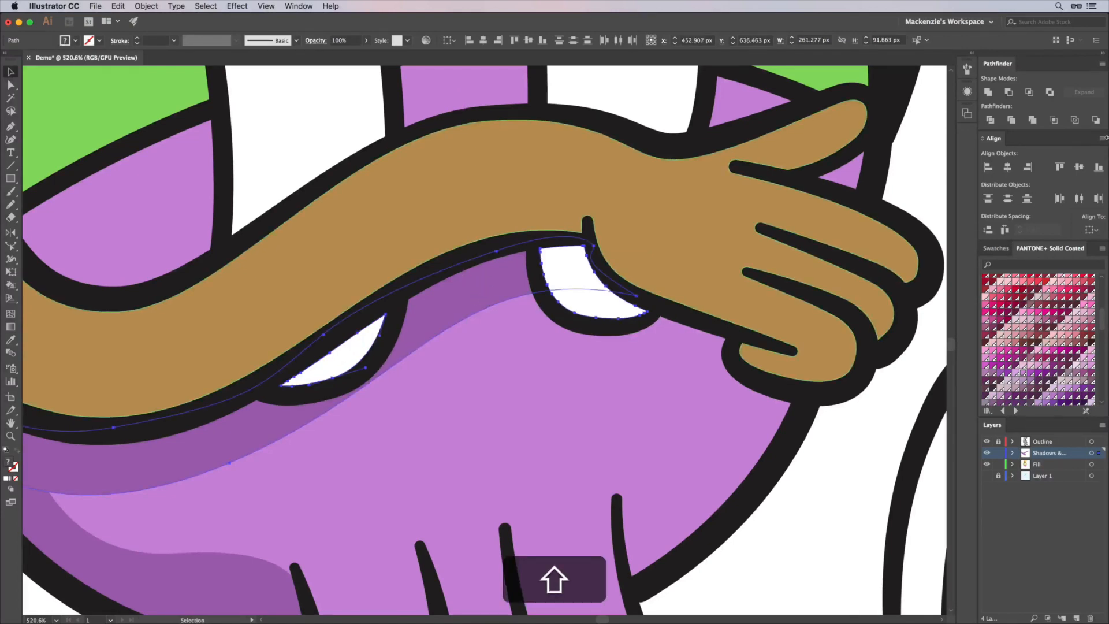
pyautogui.click(1009, 92)
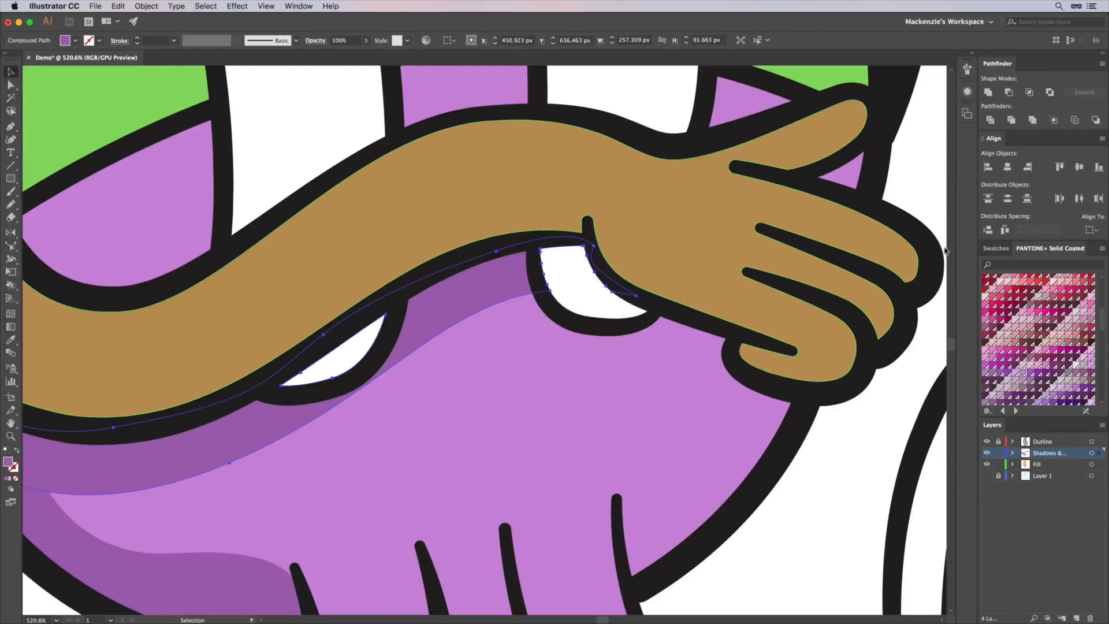
pyautogui.click(841, 476)
pyautogui.scroll(-5, 839, 478)
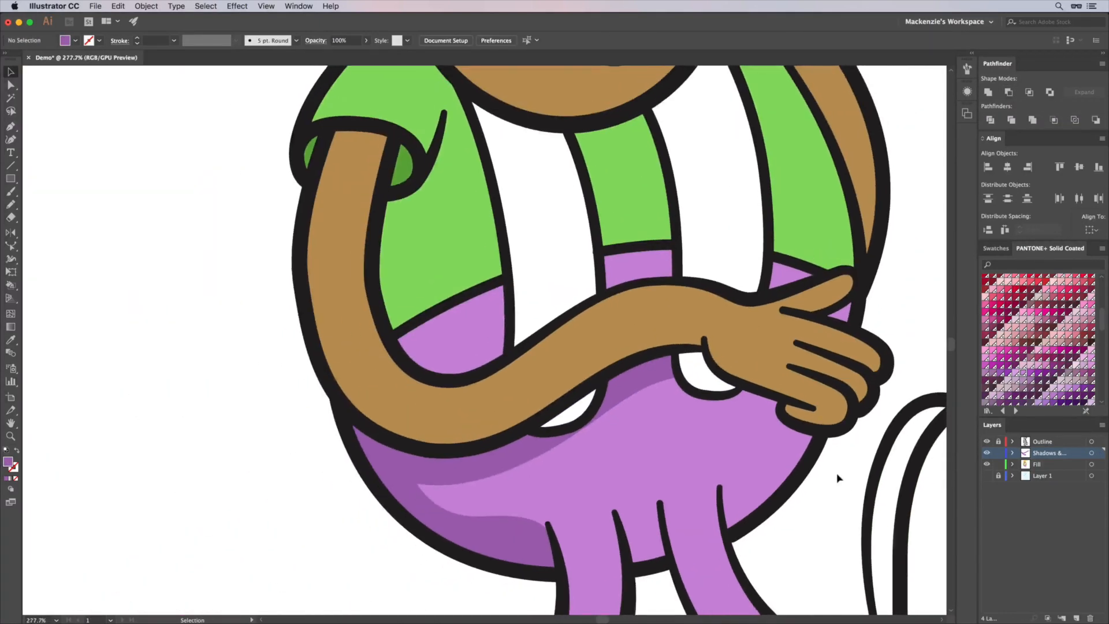
pyautogui.scroll(5, 839, 478)
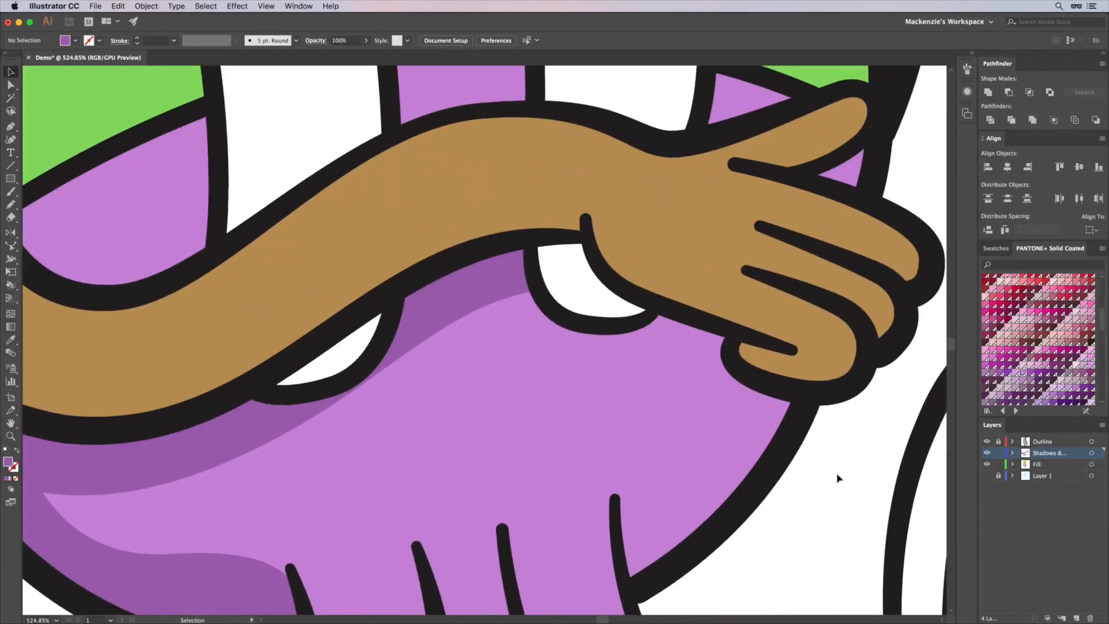
pyautogui.press('super+z')
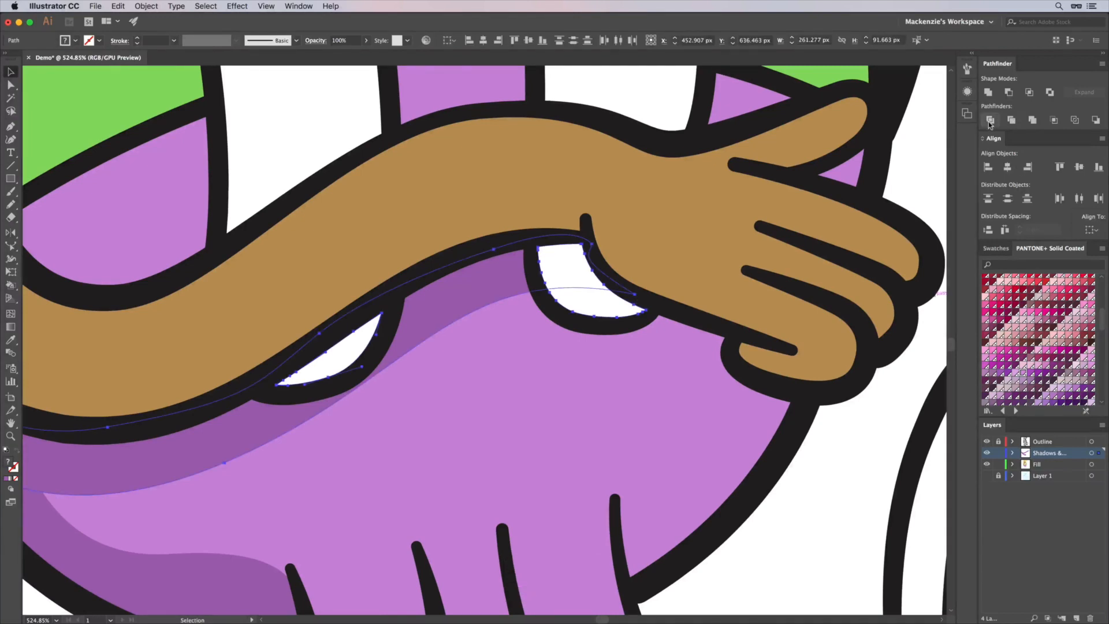
# Divide the forearm shadow with the pasted suspender ends and delete the white piece of the end near the hand that lies outside the shadow.
pyautogui.click(990, 120)
pyautogui.click(826, 568)
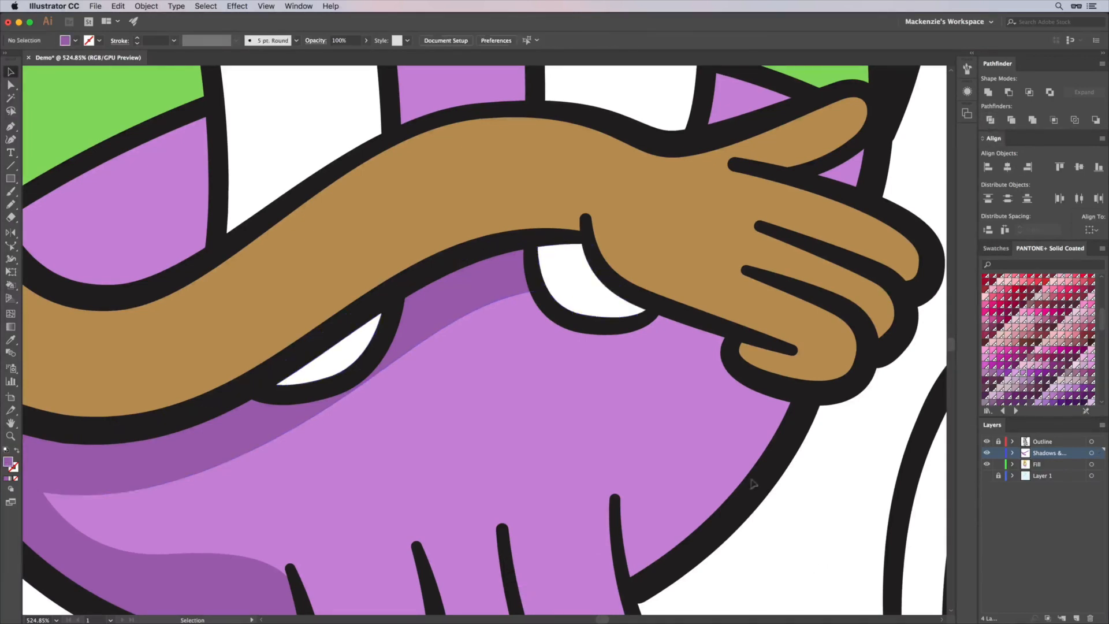
pyautogui.press('a')
pyautogui.click(593, 308)
pyautogui.press('BackSpace')
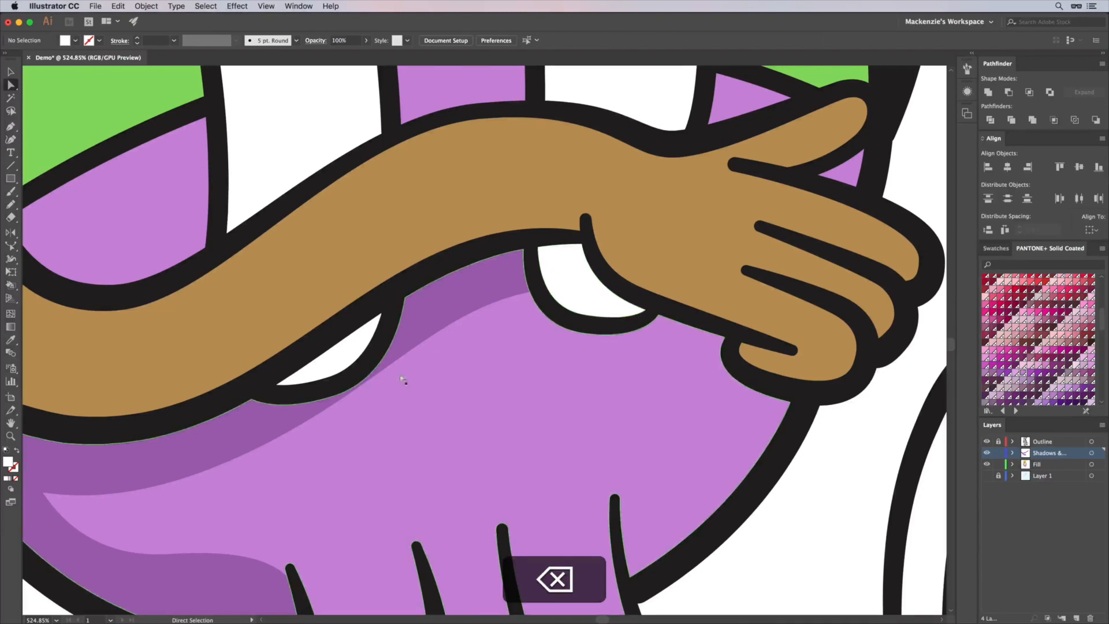
# Select the two remaining suspender-end pieces and fill them with a pale pink swatch from the PANTONE+ Solid Coated library.
pyautogui.click(344, 361)
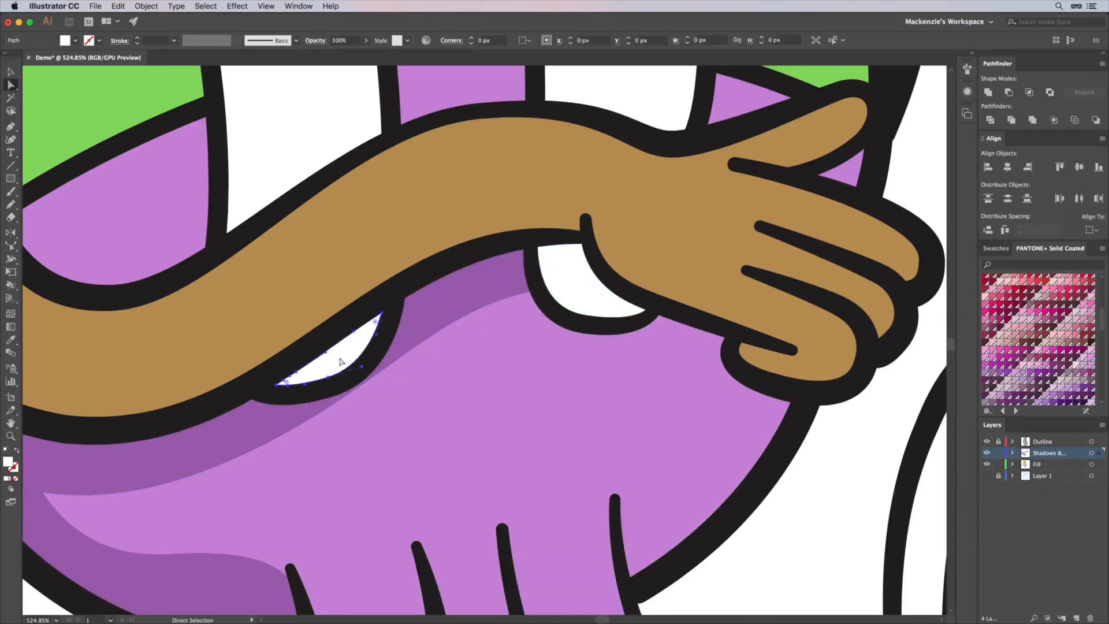
pyautogui.keyDown('shift'); pyautogui.click(574, 260); pyautogui.keyUp('shift')
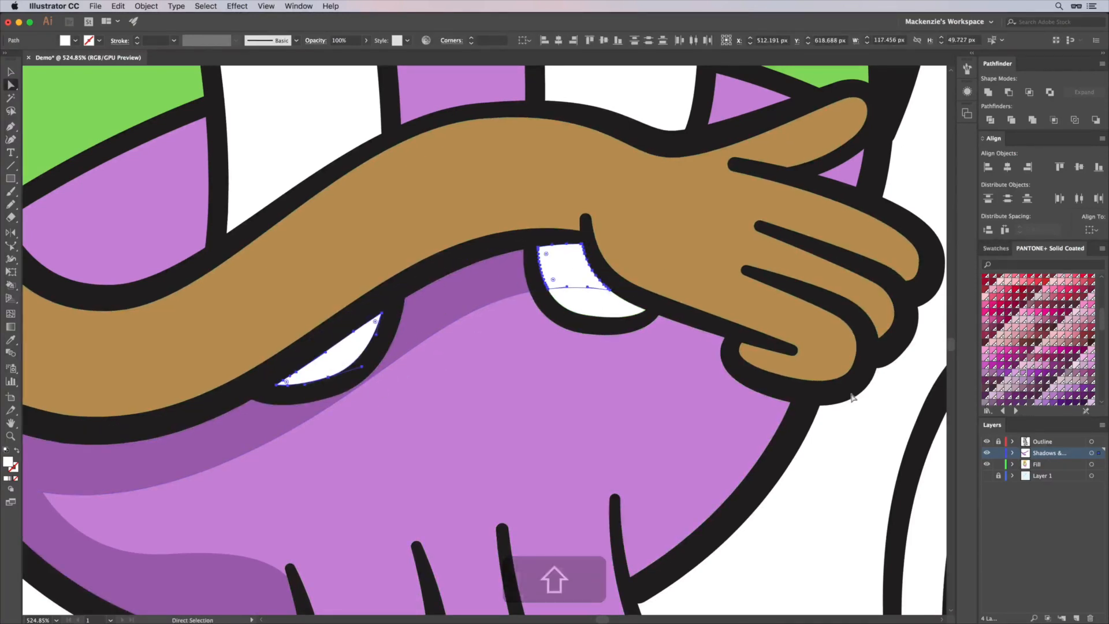
pyautogui.scroll(-2, 856, 397)
pyautogui.scroll(6, 1012, 333)
pyautogui.scroll(-8, 1012, 333)
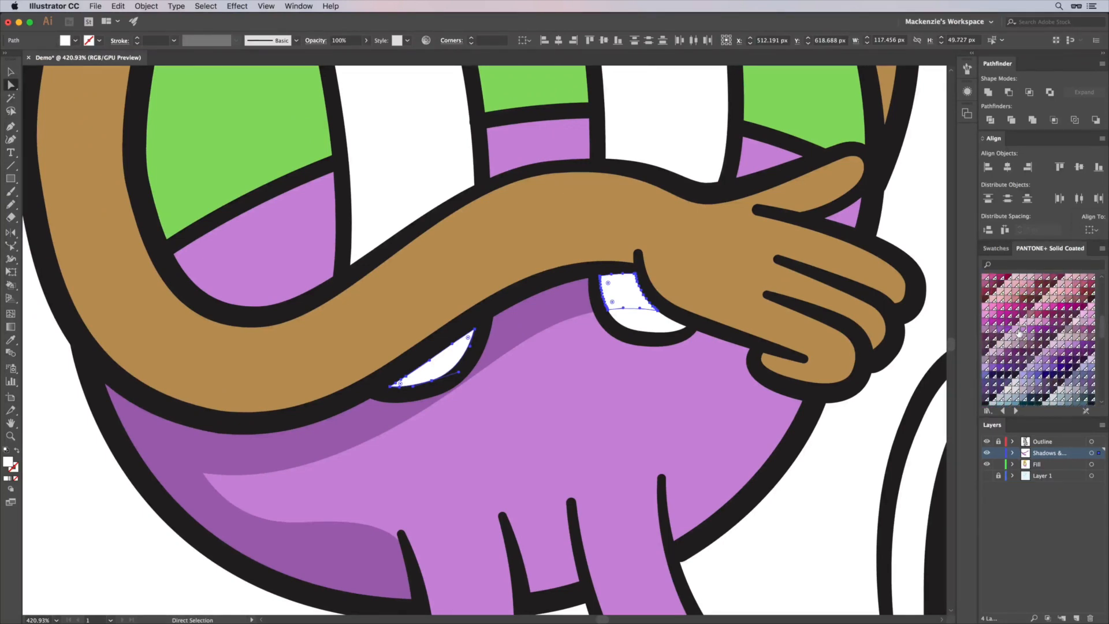
pyautogui.scroll(2, 1020, 334)
pyautogui.click(1015, 287)
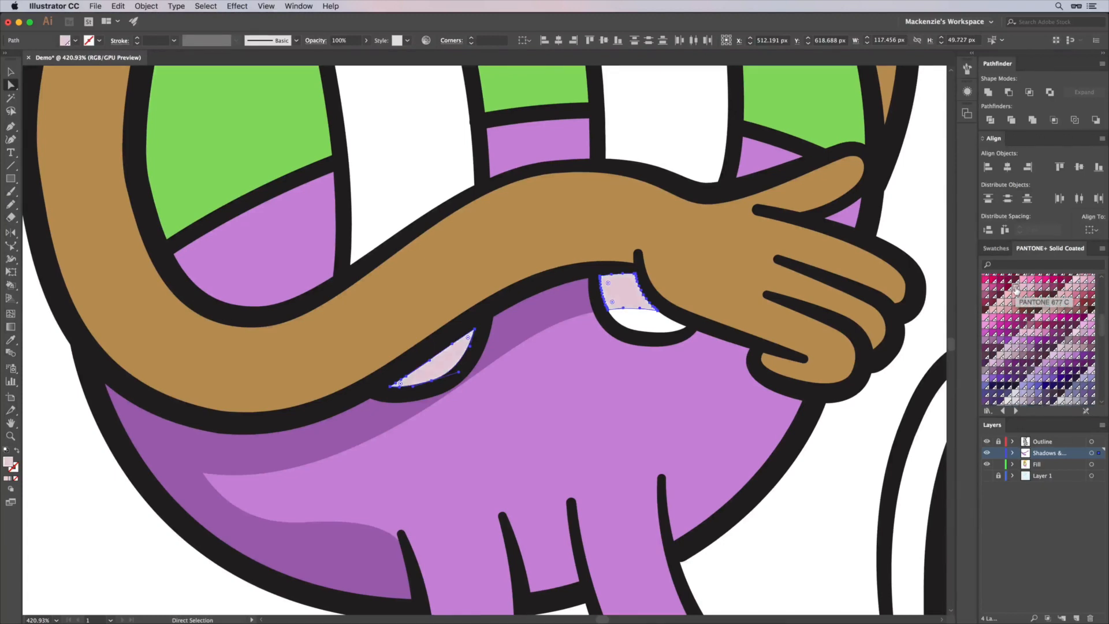
pyautogui.scroll(3, 1016, 342)
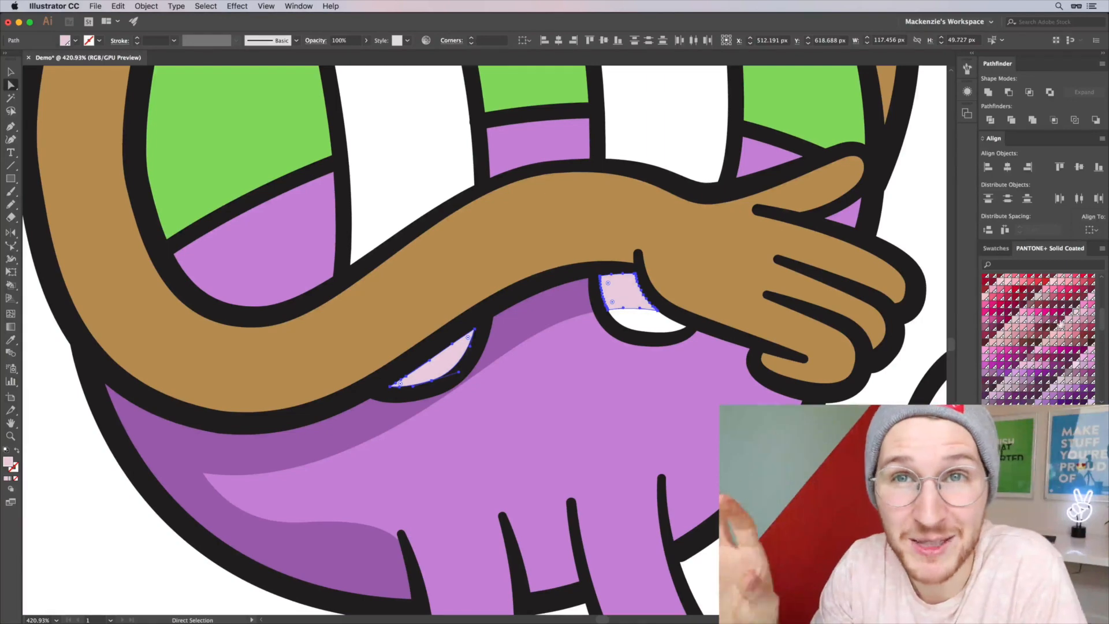
pyautogui.click(1001, 281)
# Draw a closed shadow with the Pen tool along the crossed arm's outer and lower edge, from the sleeve to the fingers.
pyautogui.scroll(-5, 485, 340)
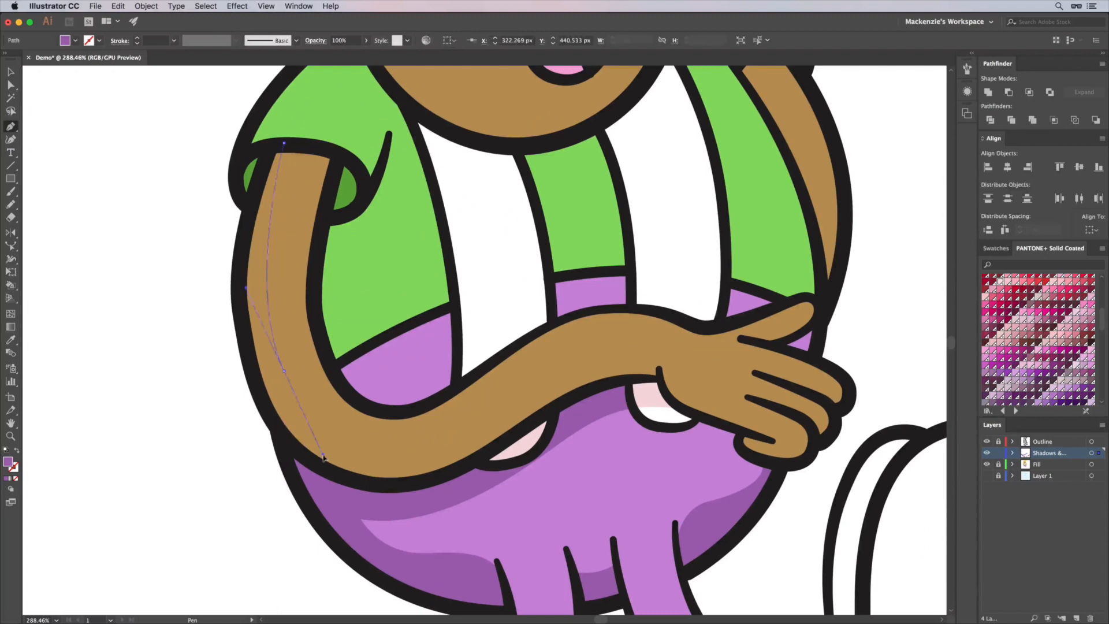
pyautogui.moveTo(323, 457); pyautogui.dragTo(343, 460)
pyautogui.moveTo(397, 451); pyautogui.dragTo(504, 411)
pyautogui.moveTo(647, 359); pyautogui.dragTo(718, 377)
pyautogui.moveTo(699, 399); pyautogui.dragTo(721, 412)
pyautogui.moveTo(800, 461); pyautogui.dragTo(755, 467)
pyautogui.click(738, 446)
pyautogui.click(657, 382)
pyautogui.click(478, 457)
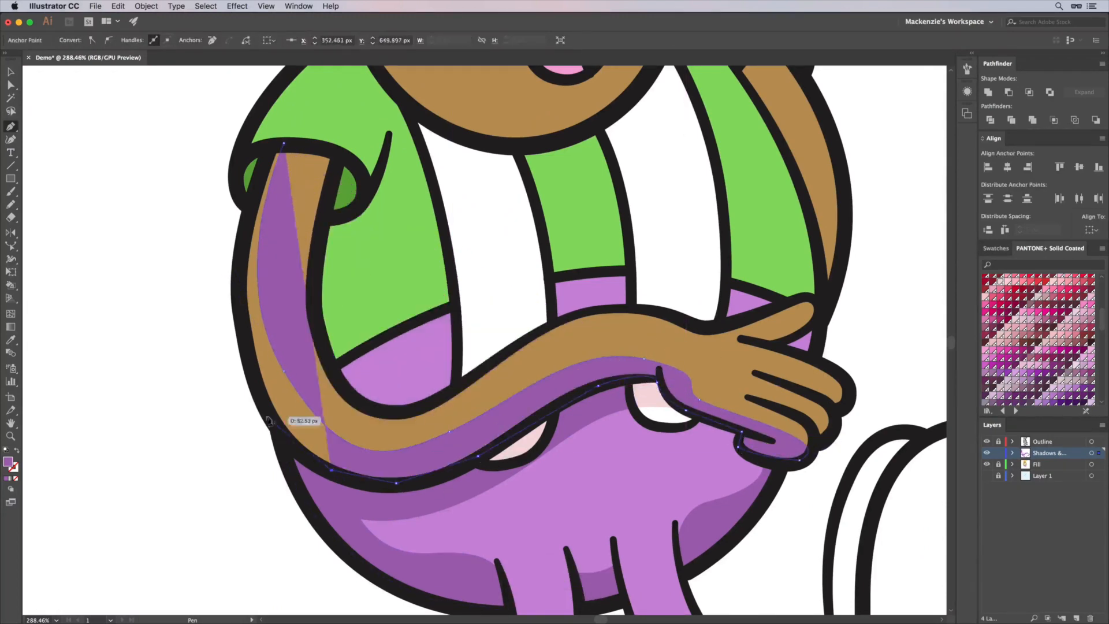
pyautogui.click(283, 143)
# Fill the crossed arm's shadow with the sampled skin brown, darkened in the Color Picker.
pyautogui.press('i')
pyautogui.click(296, 288)
pyautogui.doubleClick(8, 461)
pyautogui.click(437, 246)
pyautogui.click(604, 198)
# Adjust the anchor points of the arm shadow so its inner curve follows the forearm smoothly.
pyautogui.press('super+z')
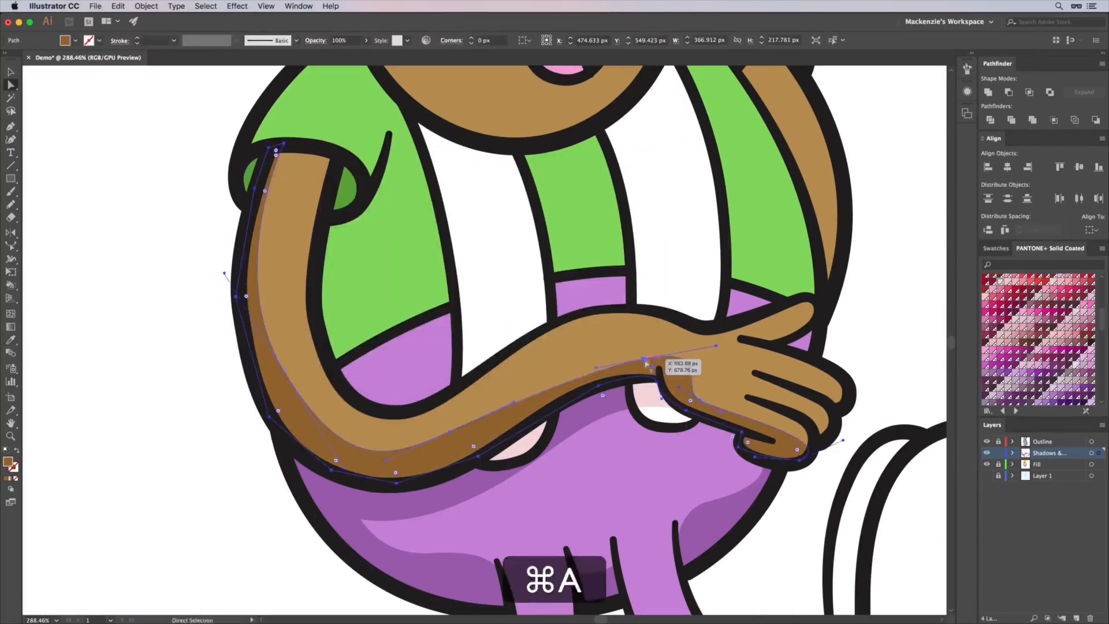
pyautogui.press('a')
pyautogui.moveTo(449, 432); pyautogui.dragTo(455, 439)
pyautogui.moveTo(577, 363); pyautogui.dragTo(584, 370)
pyautogui.click(265, 417)
# Draw a dark brown shadow across the top of the crossed arm, directly beneath the sleeve cuff.
pyautogui.press('a')
pyautogui.click(259, 279)
pyautogui.moveTo(383, 174); pyautogui.dragTo(578, 383)
pyautogui.press('p')
pyautogui.click(292, 391)
pyautogui.moveTo(430, 392); pyautogui.dragTo(497, 437)
pyautogui.press('v')
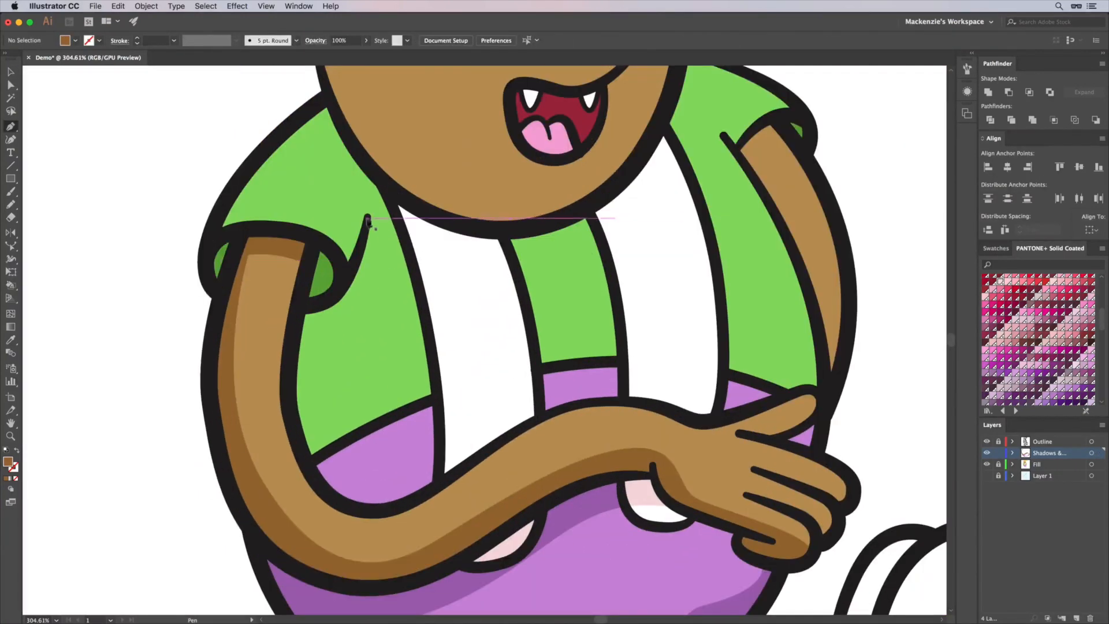
# Draw a closed shadow on the shirt from the tip of the sleeve crease down along the arm's inner edge to the trousers.
pyautogui.click(372, 218)
pyautogui.moveTo(340, 367); pyautogui.dragTo(321, 396)
pyautogui.click(345, 507)
pyautogui.click(298, 446)
pyautogui.click(291, 367)
pyautogui.click(299, 304)
pyautogui.click(349, 279)
pyautogui.click(372, 218)
# Fill the shirt shadow with the sampled shirt green, darkened in the Color Picker.
pyautogui.press('i')
pyautogui.click(393, 312)
pyautogui.doubleClick(8, 461)
pyautogui.click(439, 239)
pyautogui.click(603, 198)
# Copy the purple trouser piece above the forearm onto the Shadows & Highlights layer in place and divide it with the shirt shadow.
pyautogui.press('v')
pyautogui.scroll(-2, 167, 493)
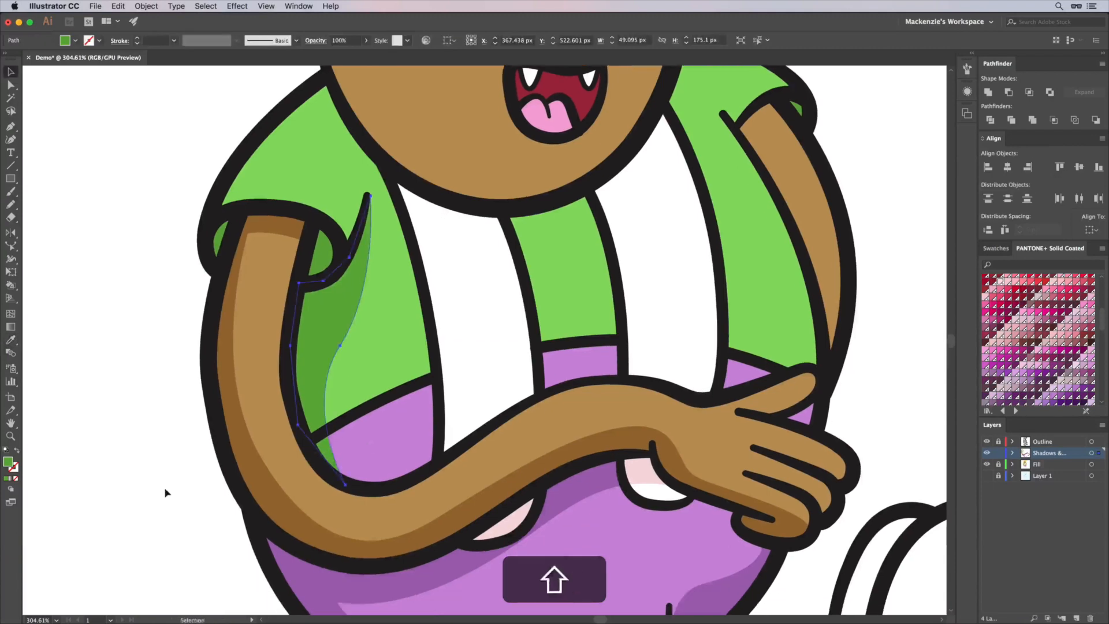
pyautogui.press('a')
pyautogui.click(378, 434)
pyautogui.press('super+c')
pyautogui.click(999, 464)
pyautogui.press('super+f')
pyautogui.press('v')
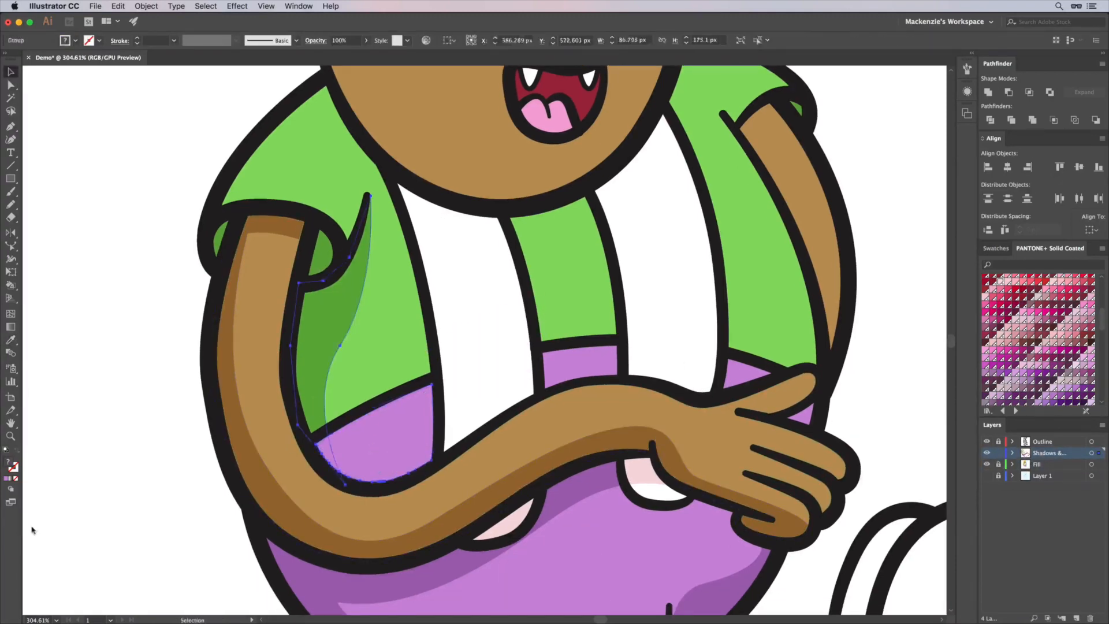
# Fill the part of the shirt shadow that overlaps the trousers with the dark purple of the existing trouser shadow.
pyautogui.press('i')
pyautogui.click(310, 582)
pyautogui.press('v')
pyautogui.click(191, 581)
# Draw a closed crescent shadow with the Pen tool beneath the chin, spanning the shirt and both suspenders from shoulder to shoulder.
pyautogui.scroll(-6, 191, 580)
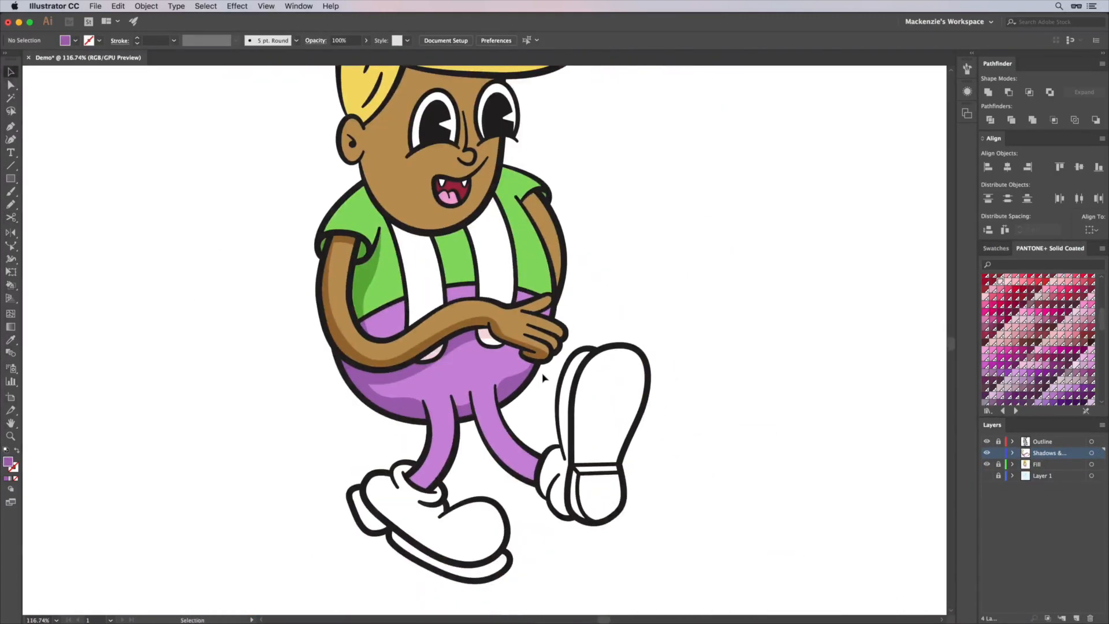
pyautogui.scroll(5, 722, 376)
pyautogui.scroll(-3, 636, 396)
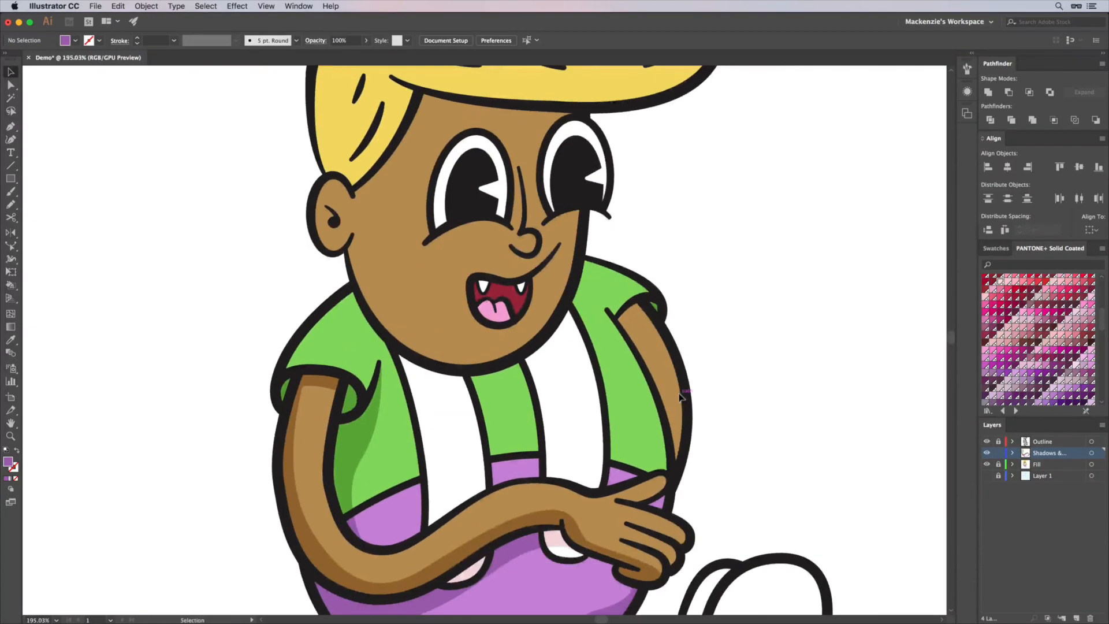
pyautogui.press('super+equal')
pyautogui.press('super+equal')
pyautogui.press('p')
pyautogui.click(279, 254)
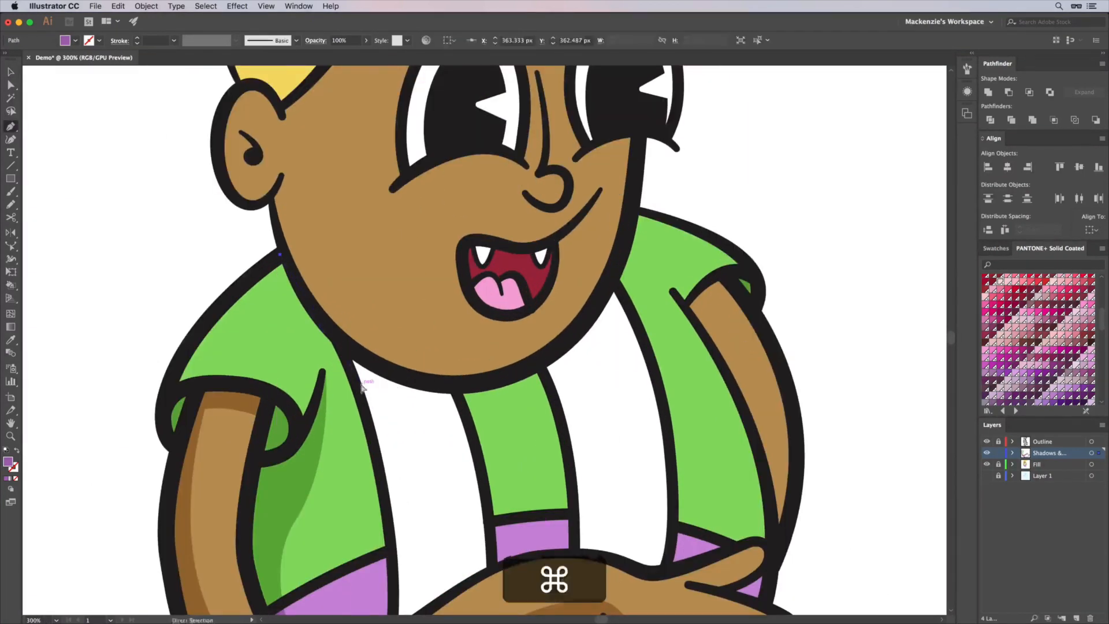
pyautogui.click(281, 255)
pyautogui.moveTo(380, 402); pyautogui.dragTo(482, 438)
pyautogui.moveTo(598, 359); pyautogui.dragTo(635, 315)
pyautogui.click(634, 213)
pyautogui.click(588, 316)
pyautogui.click(282, 255)
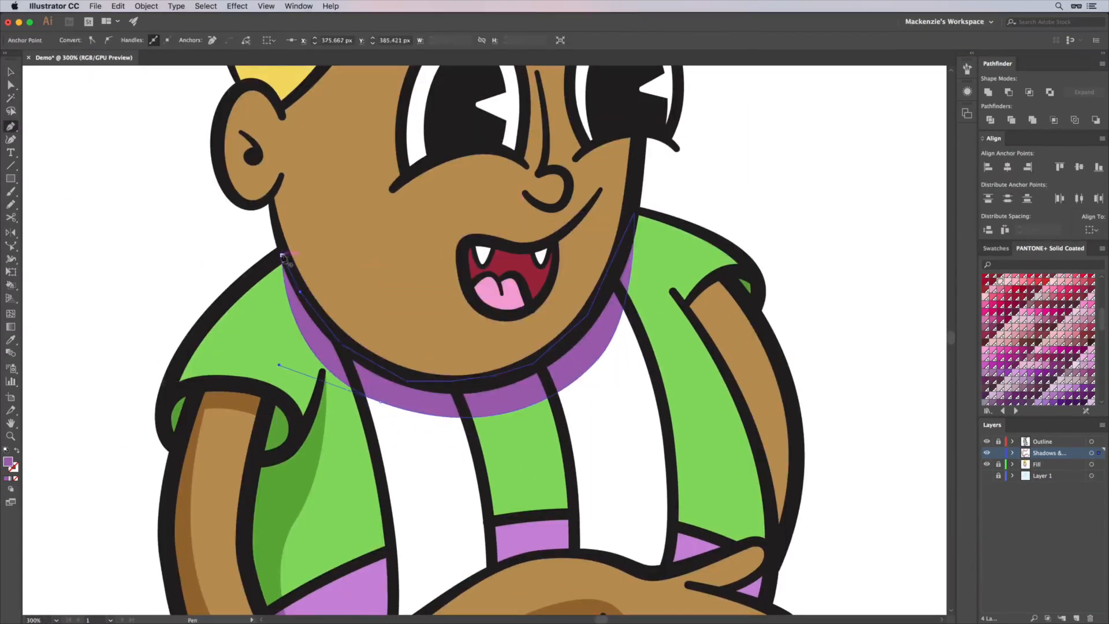
# Fill the chin shadow with the sleeve opening's dark green and divide it using copies of the white suspenders from the Fill layer.
pyautogui.press('i')
pyautogui.click(747, 286)
pyautogui.press('a')
pyautogui.click(998, 464)
pyautogui.click(435, 455)
pyautogui.press('super+c')
pyautogui.click(1049, 453)
pyautogui.press('super+v')
pyautogui.moveTo(587, 324); pyautogui.dragTo(606, 434)
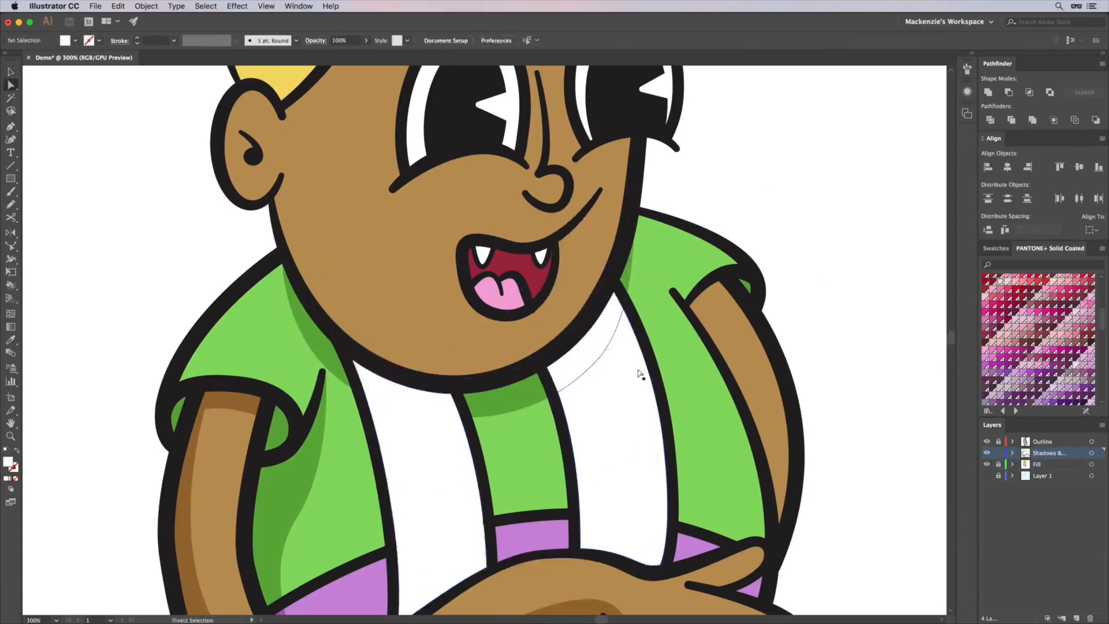
# Fill the chin-shadow pieces on the suspenders with the pale pink sampled from the suspender ends.
pyautogui.scroll(-5, 614, 479)
pyautogui.press('i')
pyautogui.click(592, 430)
pyautogui.scroll(-3, 614, 479)
# Select both chin-shadow pieces on the suspenders and recolor them with a very pale tint of the shirt green.
pyautogui.click(658, 329)
pyautogui.scroll(-4, 659, 329)
pyautogui.keyDown('shift'); pyautogui.click(472, 250); pyautogui.keyUp('shift')
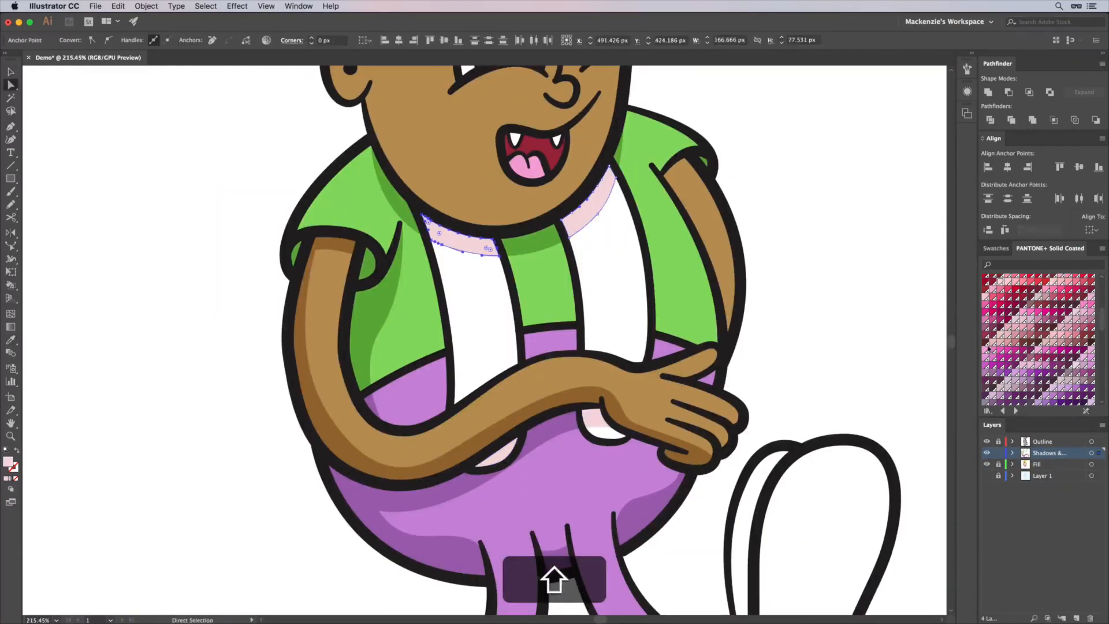
pyautogui.scroll(-10, 1021, 330)
pyautogui.click(1001, 297)
pyautogui.press('i')
pyautogui.click(431, 313)
pyautogui.doubleClick(8, 461)
# Draw a closed shadow along the far arm's inner edge and fill it with the crossed arm's dark brown shadow color.
pyautogui.press('p')
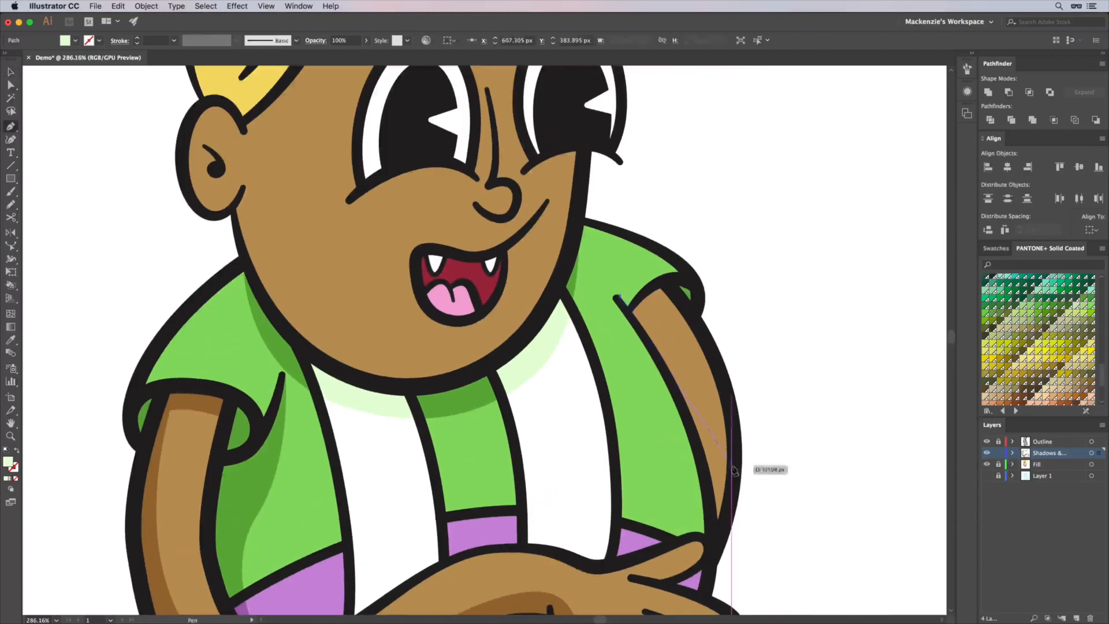
pyautogui.click(731, 467)
pyautogui.click(711, 541)
pyautogui.click(620, 295)
pyautogui.moveTo(732, 467); pyautogui.dragTo(735, 487)
pyautogui.moveTo(665, 418); pyautogui.dragTo(685, 408)
pyautogui.press('i')
pyautogui.click(153, 471)
# Extend the far arm's dark brown shading at the top of the arm, beneath the sleeve edge.
pyautogui.scroll(5, 678, 299)
pyautogui.press('p')
pyautogui.click(573, 331)
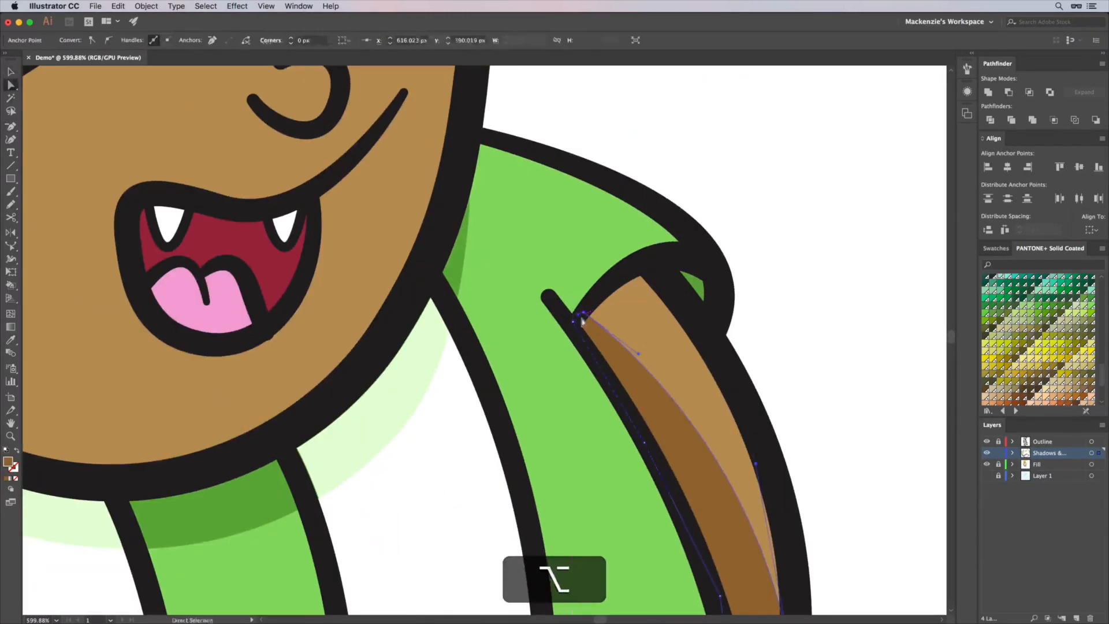
pyautogui.moveTo(635, 267); pyautogui.dragTo(679, 253)
pyautogui.click(682, 301)
# Draw a closed dark brown shadow on the face along the inside of the jawline, from beneath the ear around the chin.
pyautogui.scroll(-6, 819, 318)
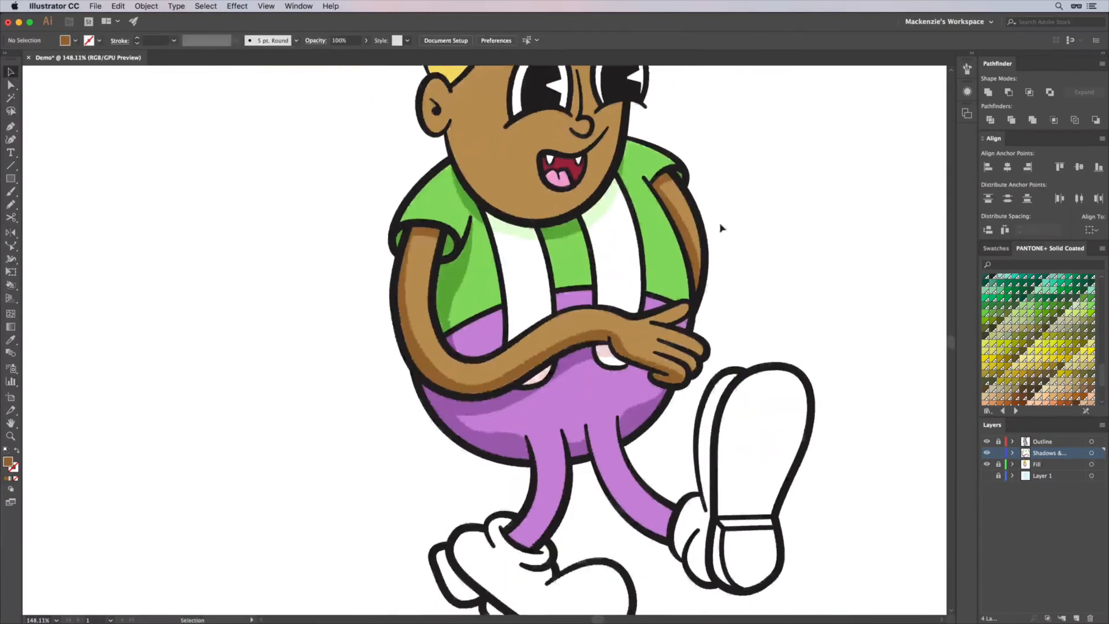
pyautogui.scroll(4, 720, 223)
pyautogui.press('p')
pyautogui.click(362, 295)
pyautogui.moveTo(477, 438); pyautogui.dragTo(563, 461)
pyautogui.moveTo(707, 214); pyautogui.dragTo(708, 209)
pyautogui.click(362, 294)
pyautogui.press('v')
pyautogui.click(762, 366)
pyautogui.press('a')
pyautogui.click(250, 416)
# Draw a closed shadow across the upper part of the tongue and fill it with a darker pink.
pyautogui.scroll(6, 611, 420)
pyautogui.press('p')
pyautogui.click(399, 364)
pyautogui.moveTo(470, 364); pyautogui.dragTo(492, 407)
pyautogui.keyDown('alt'); pyautogui.click(470, 363); pyautogui.keyUp('alt')
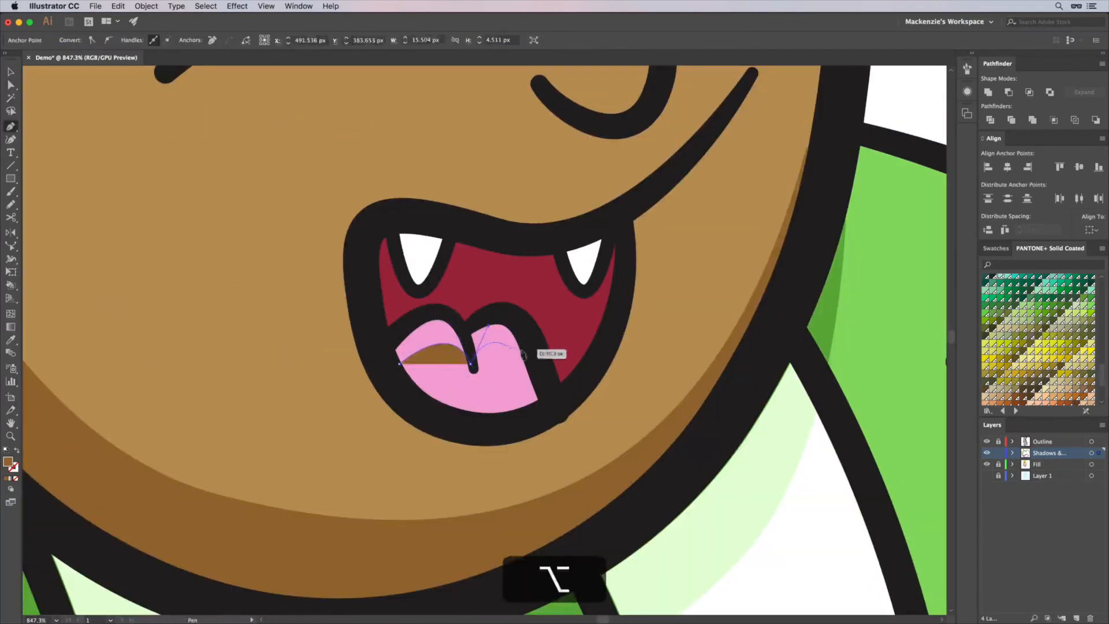
pyautogui.moveTo(524, 354); pyautogui.dragTo(540, 384)
pyautogui.click(516, 320)
pyautogui.click(483, 313)
pyautogui.click(461, 334)
pyautogui.click(448, 314)
pyautogui.click(499, 370)
pyautogui.doubleClick(8, 462)
pyautogui.press('v')
pyautogui.click(730, 317)
# Draw a closed shadow across the upper mouth interior, behind the fangs, and fill it with a darker red.
pyautogui.press('p')
pyautogui.click(370, 311)
pyautogui.moveTo(503, 279); pyautogui.dragTo(585, 294)
pyautogui.click(607, 339)
pyautogui.doubleClick(8, 462)
pyautogui.press('v')
# Copy the fang shapes in front on the Shadows & Highlights layer and use Pathfinder to cut them out of the mouth shadow.
pyautogui.click(987, 452)
pyautogui.keyDown('shift'); pyautogui.click(421, 265); pyautogui.keyUp('shift')
pyautogui.click(986, 453)
pyautogui.click(1049, 453)
pyautogui.press('super+f')
pyautogui.keyDown('shift'); pyautogui.click(501, 266); pyautogui.keyUp('shift')
pyautogui.click(990, 119)
pyautogui.press('a')
pyautogui.click(584, 262)
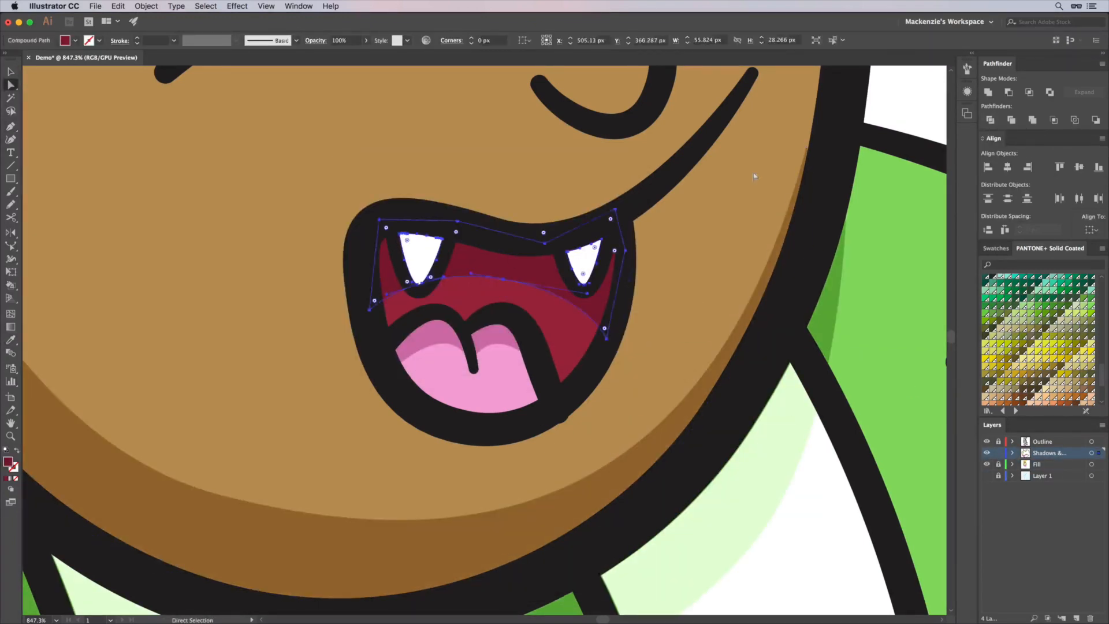
# Draw a closed shadow shape across the upper ends of both fangs.
pyautogui.scroll(5, 671, 195)
pyautogui.press('p')
pyautogui.click(479, 315)
pyautogui.moveTo(566, 293); pyautogui.dragTo(592, 303)
pyautogui.click(280, 260)
pyautogui.moveTo(178, 292); pyautogui.dragTo(143, 307)
pyautogui.press('v')
pyautogui.scroll(-10, 528, 288)
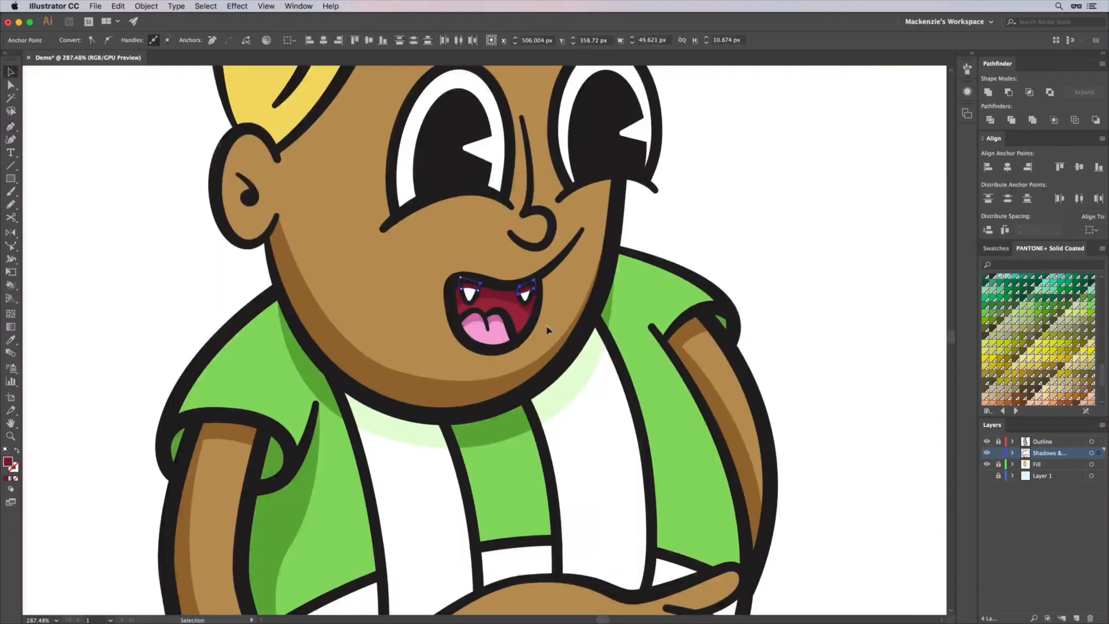
# Recolor the fang shadow with a pale lavender fill.
pyautogui.doubleClick(8, 462)
pyautogui.press('v')
pyautogui.scroll(8, 491, 289)
pyautogui.doubleClick(8, 462)
pyautogui.click(499, 240)
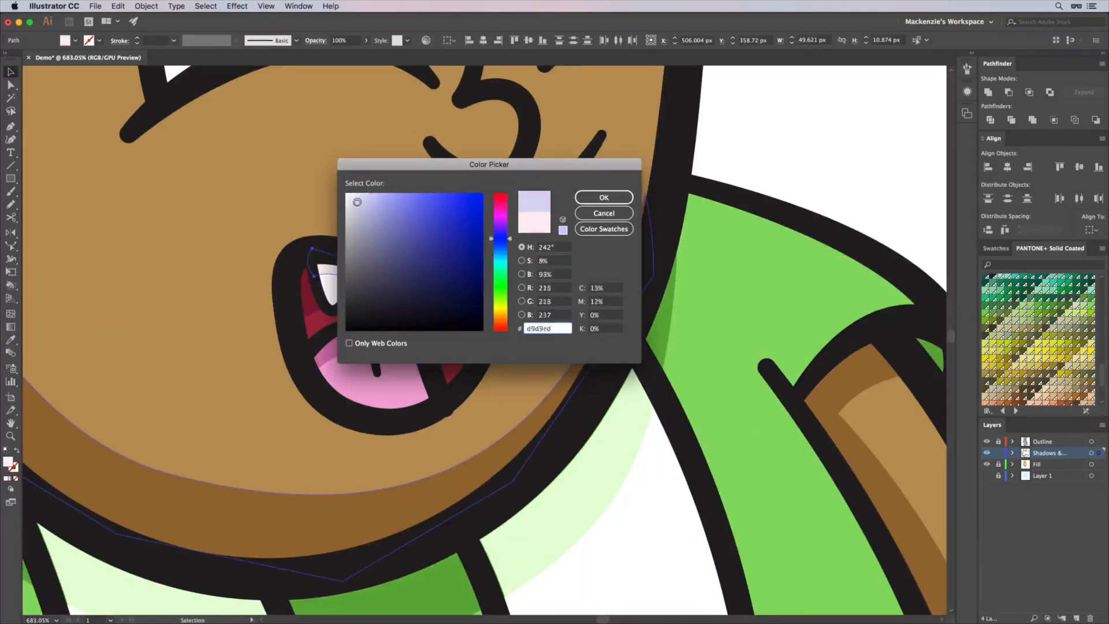
# Select both chin-shadow pieces on the suspenders and recolor them with the pale lavender of the fang shadow.
pyautogui.click(514, 332)
pyautogui.keyDown('shift'); pyautogui.click(693, 283); pyautogui.keyUp('shift')
pyautogui.hotkey('shift', 'i')
pyautogui.click(646, 183)
pyautogui.press('v')
pyautogui.click(730, 416)
# Draw closed pale lavender shadows along the outer side of the whites of both eyes.
pyautogui.scroll(8, 491, 289)
pyautogui.press('p')
pyautogui.click(443, 178)
pyautogui.moveTo(463, 408); pyautogui.dragTo(491, 456)
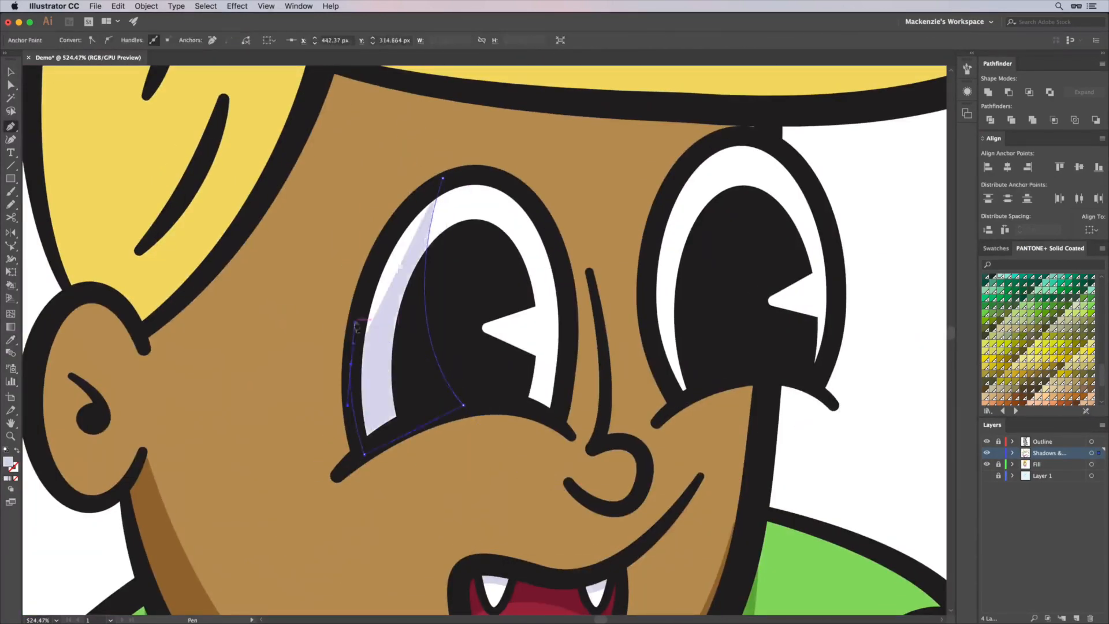
pyautogui.click(509, 165)
pyautogui.moveTo(490, 325); pyautogui.dragTo(482, 399)
pyautogui.click(453, 432)
pyautogui.click(509, 165)
# Draw a closed pale lavender shadow on the raised shoe's upper, following the edge of the sole from toe to heel.
pyautogui.scroll(-10, 547, 449)
pyautogui.scroll(8, 547, 449)
pyautogui.click(552, 79)
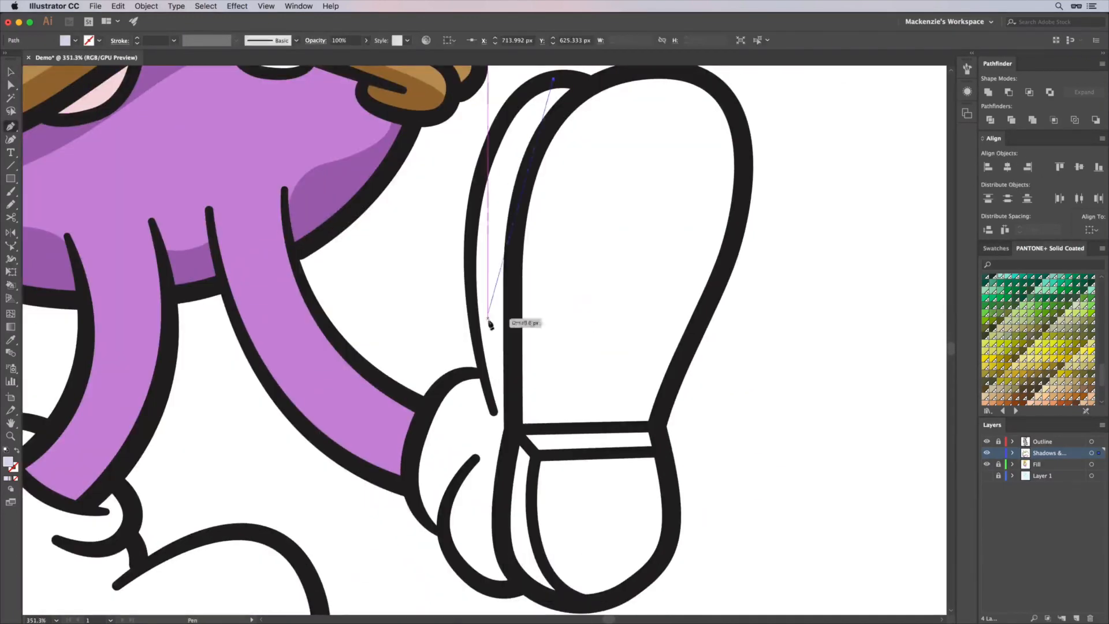
pyautogui.moveTo(488, 321); pyautogui.dragTo(506, 470)
pyautogui.click(513, 429)
pyautogui.moveTo(469, 517); pyautogui.dragTo(477, 557)
pyautogui.click(509, 581)
pyautogui.click(513, 422)
pyautogui.keyDown('alt'); pyautogui.click(553, 78); pyautogui.keyUp('alt')
# Draw a closed pale lavender shadow down the inner side of the raised shoe's sole.
pyautogui.scroll(2, 612, 174)
pyautogui.click(648, 95)
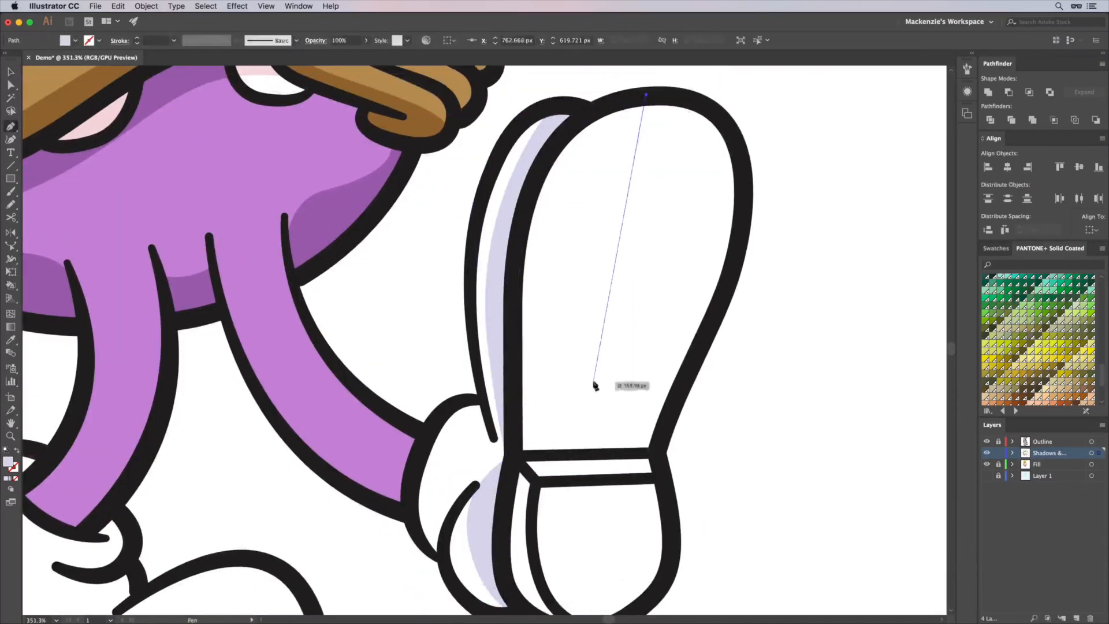
pyautogui.moveTo(589, 301); pyautogui.dragTo(606, 369)
pyautogui.moveTo(512, 278); pyautogui.dragTo(527, 193)
pyautogui.click(639, 105)
# Draw a closed pale lavender shadow along the inner side of the raised shoe's heel.
pyautogui.scroll(-4, 621, 335)
pyautogui.press('p')
pyautogui.click(616, 329)
pyautogui.click(595, 353)
pyautogui.click(589, 358)
pyautogui.moveTo(608, 483); pyautogui.dragTo(708, 549)
pyautogui.moveTo(495, 468); pyautogui.dragTo(484, 416)
pyautogui.click(505, 345)
pyautogui.click(589, 359)
# Reshape the shadow on the raised shoe's upper by moving its curve anchor beside the heel slightly outward.
pyautogui.scroll(-5, 671, 459)
pyautogui.scroll(5, 672, 460)
pyautogui.press('a')
pyautogui.click(469, 462)
pyautogui.moveTo(460, 524); pyautogui.dragTo(454, 523)
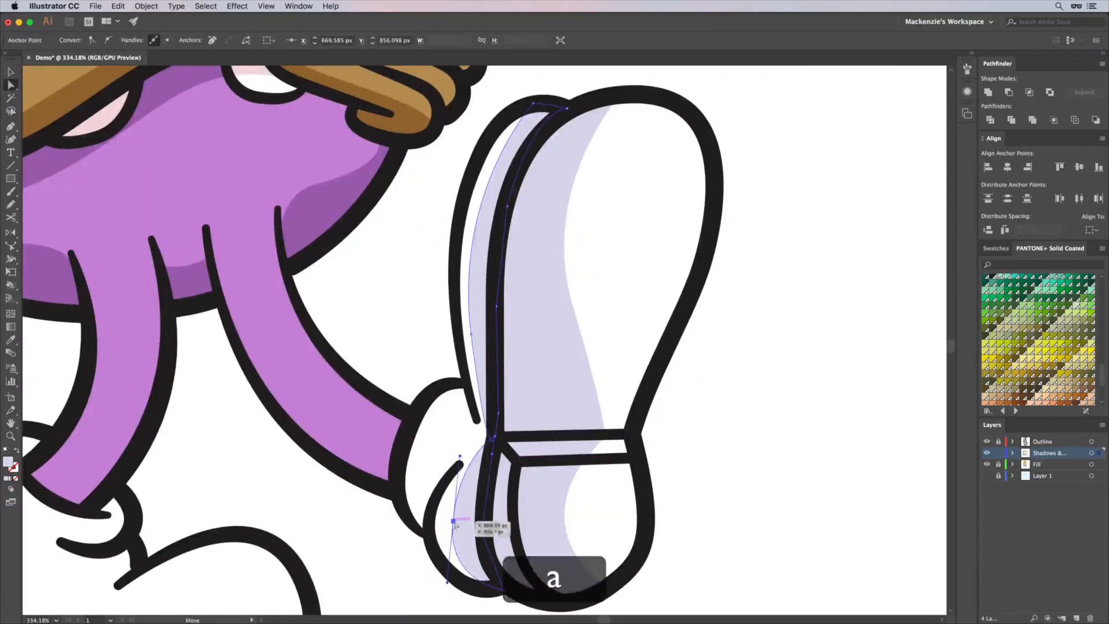
# Draw two small pale lavender shadows on the raised shoe's ankle, beneath the top fold and beside the lower crease.
pyautogui.press('p')
pyautogui.click(618, 380)
pyautogui.moveTo(583, 352); pyautogui.dragTo(580, 317)
pyautogui.click(619, 380)
pyautogui.scroll(-3, 603, 369)
pyautogui.click(601, 366)
pyautogui.moveTo(549, 400); pyautogui.dragTo(528, 445)
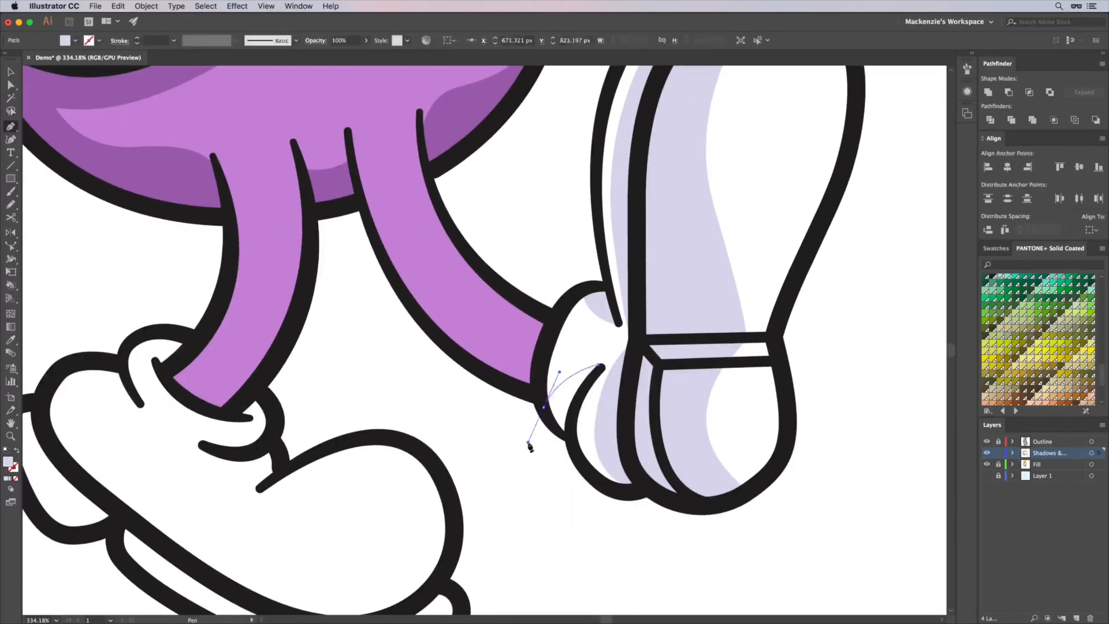
pyautogui.click(601, 367)
pyautogui.press('v')
# Draw a closed shadow along the underside of the raised leg and fill it with the pants' darker purple shadow color.
pyautogui.scroll(-3, 495, 471)
pyautogui.press('p')
pyautogui.click(431, 303)
pyautogui.moveTo(432, 247); pyautogui.dragTo(450, 237)
pyautogui.moveTo(465, 295); pyautogui.dragTo(467, 315)
pyautogui.moveTo(602, 464); pyautogui.dragTo(667, 493)
pyautogui.click(602, 487)
pyautogui.click(541, 463)
pyautogui.click(432, 303)
pyautogui.press('i')
pyautogui.click(416, 310)
# Draw a closed dark purple shadow along the outer side of the standing leg and refine its curve.
pyautogui.press('p')
pyautogui.click(376, 283)
pyautogui.moveTo(375, 248); pyautogui.dragTo(396, 243)
pyautogui.moveTo(420, 313); pyautogui.dragTo(422, 368)
pyautogui.moveTo(368, 481); pyautogui.dragTo(279, 571)
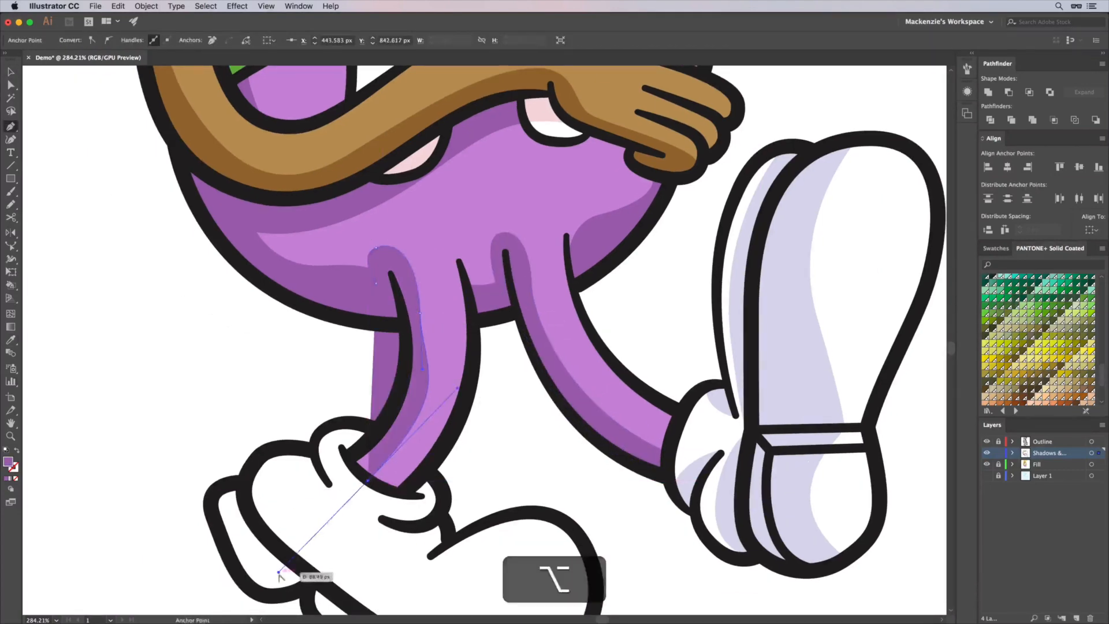
pyautogui.click(408, 356)
pyautogui.click(401, 304)
pyautogui.moveTo(376, 283); pyautogui.dragTo(428, 312)
pyautogui.press('a')
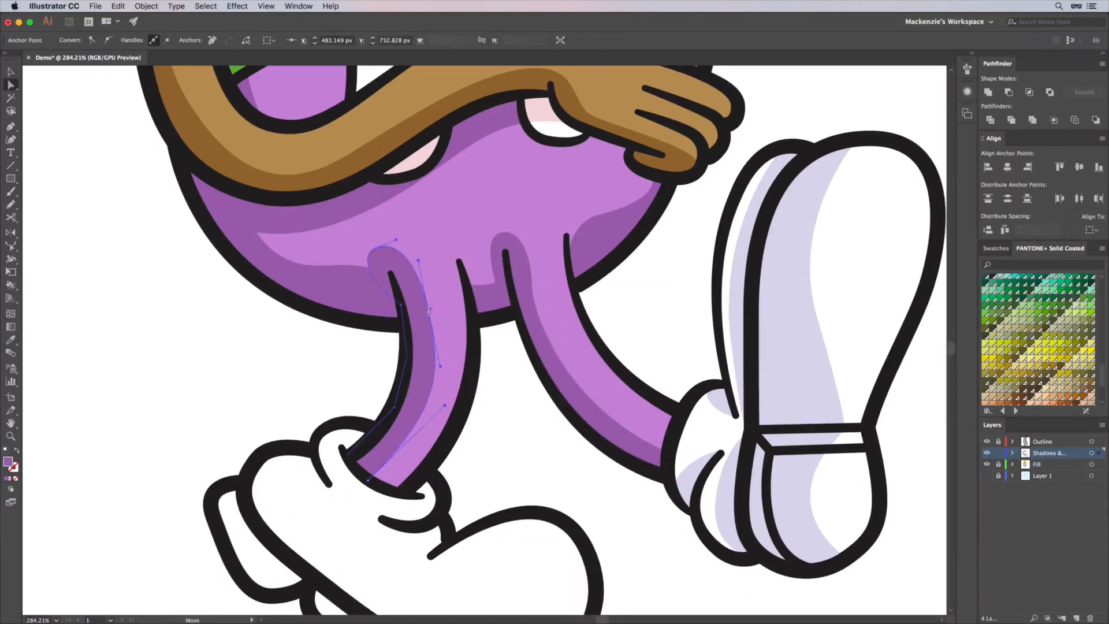
pyautogui.scroll(-5, 439, 490)
pyautogui.click(260, 443)
# Draw closed pale lavender shadows on the standing foot's shoe, at its cuff and along its body.
pyautogui.scroll(5, 428, 520)
pyautogui.press('p')
pyautogui.click(378, 249)
pyautogui.click(361, 212)
pyautogui.click(378, 249)
pyautogui.moveTo(330, 218)
pyautogui.mouseDown()
pyautogui.moveTo(324, 187)
pyautogui.moveTo(305, 228)
pyautogui.mouseUp()
pyautogui.click(357, 343)
pyautogui.press('super+z')
pyautogui.moveTo(539, 408); pyautogui.dragTo(634, 391)
pyautogui.moveTo(575, 485); pyautogui.dragTo(508, 461)
pyautogui.click(435, 439)
pyautogui.moveTo(317, 365); pyautogui.dragTo(265, 320)
pyautogui.moveTo(282, 247); pyautogui.dragTo(318, 182)
pyautogui.click(336, 216)
pyautogui.press('super+shift+a')
# Add another small closed pale lavender shadow to the standing foot's shoe.
pyautogui.scroll(4, 388, 414)
pyautogui.moveTo(388, 414); pyautogui.dragTo(465, 334)
pyautogui.click(410, 415)
pyautogui.click(433, 366)
pyautogui.press('v')
pyautogui.scroll(-5, 495, 425)
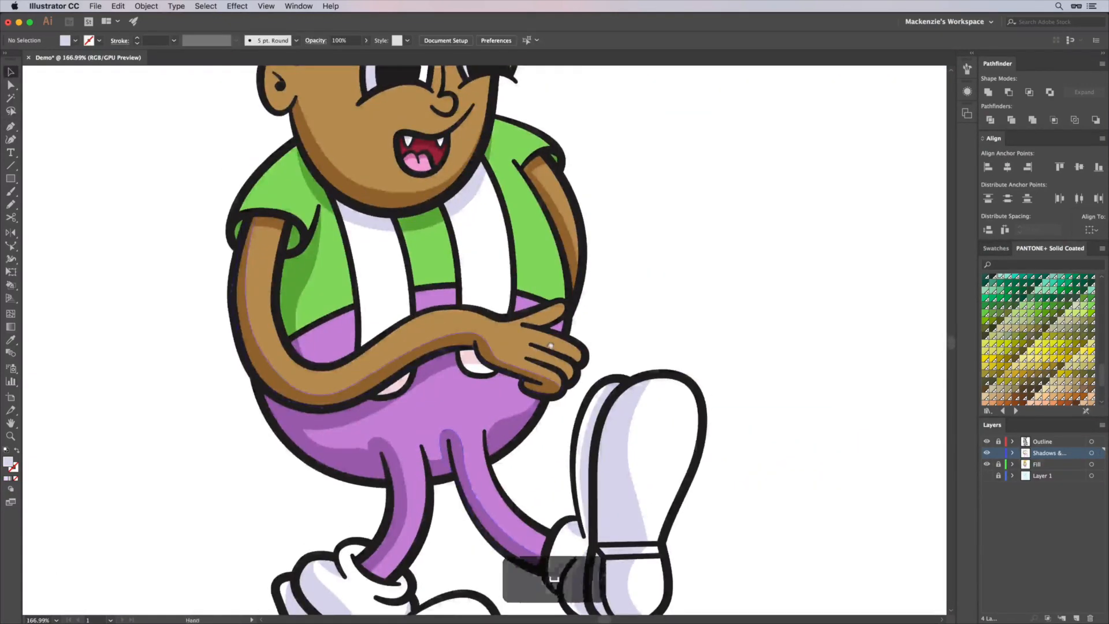
# Draw a closed shadow shape along the underside of the character's hair, following the swept fringe.
pyautogui.scroll(5, 495, 425)
pyautogui.press('p')
pyautogui.click(637, 187)
pyautogui.moveTo(378, 255); pyautogui.dragTo(312, 231)
pyautogui.moveTo(219, 245); pyautogui.dragTo(203, 297)
pyautogui.moveTo(176, 372); pyautogui.dragTo(155, 380)
pyautogui.click(201, 388)
pyautogui.moveTo(244, 341); pyautogui.dragTo(264, 302)
pyautogui.moveTo(561, 292); pyautogui.dragTo(604, 277)
pyautogui.click(637, 188)
# Fill the hair's underside shadow with a darker mustard yellow and adjust its curve.
pyautogui.press('i')
pyautogui.doubleClick(8, 462)
pyautogui.press('v')
pyautogui.press('a')
pyautogui.moveTo(232, 204); pyautogui.dragTo(257, 225)
pyautogui.moveTo(221, 210); pyautogui.dragTo(230, 209)
# Draw a closed mustard shadow beneath the upper swept hair tip and refine its lower curve.
pyautogui.press('p')
pyautogui.click(573, 128)
pyautogui.moveTo(481, 191); pyautogui.dragTo(388, 186)
pyautogui.click(498, 222)
pyautogui.moveTo(573, 129)
pyautogui.mouseDown()
pyautogui.moveTo(516, 54)
pyautogui.moveTo(510, 203)
pyautogui.mouseUp()
pyautogui.press('a')
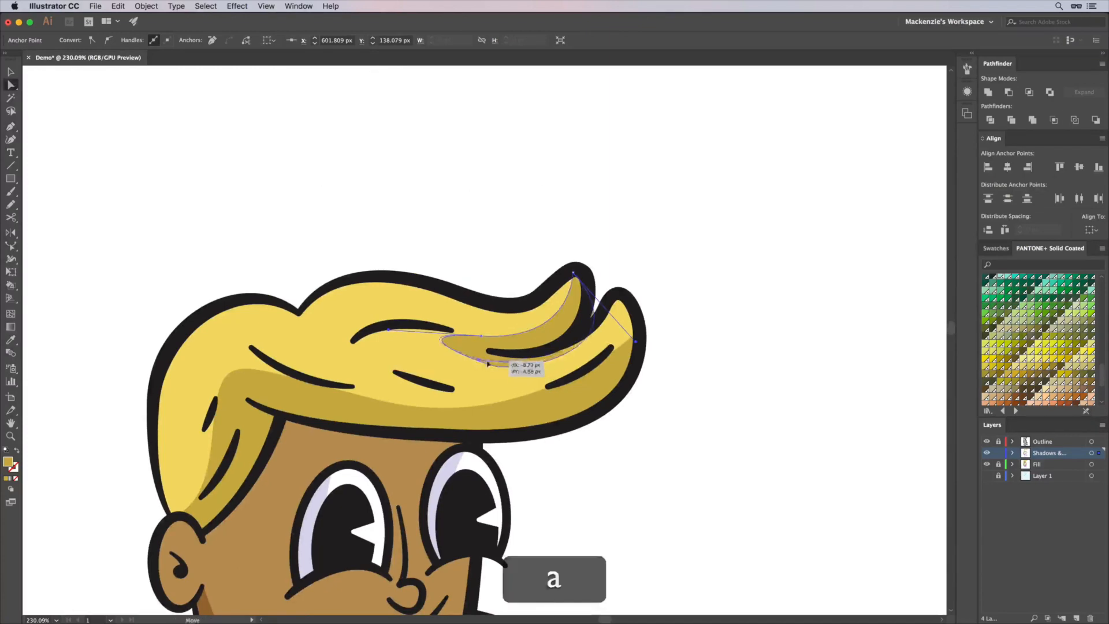
pyautogui.press('v')
pyautogui.click(671, 284)
# Draw a small closed shadow on the ear and fill it with the skin's darker brown.
pyautogui.scroll(5, 277, 445)
pyautogui.press('p')
pyautogui.click(224, 183)
pyautogui.moveTo(260, 240); pyautogui.dragTo(302, 251)
pyautogui.moveTo(224, 183); pyautogui.dragTo(201, 186)
pyautogui.press('i')
pyautogui.click(357, 349)
# Draw a longer closed brown shadow along the ear and refine its curve.
pyautogui.press('p')
pyautogui.click(254, 98)
pyautogui.moveTo(231, 262); pyautogui.dragTo(271, 362)
pyautogui.click(329, 317)
pyautogui.moveTo(254, 99); pyautogui.dragTo(289, 99)
pyautogui.press('a')
pyautogui.click(232, 263)
pyautogui.press('v')
pyautogui.click(405, 289)
# Draw a closed brown crescent shadow under the nose.
pyautogui.scroll(-5, 347, 346)
pyautogui.press('p')
pyautogui.click(389, 370)
pyautogui.moveTo(469, 364); pyautogui.dragTo(481, 327)
pyautogui.moveTo(389, 370); pyautogui.dragTo(398, 362)
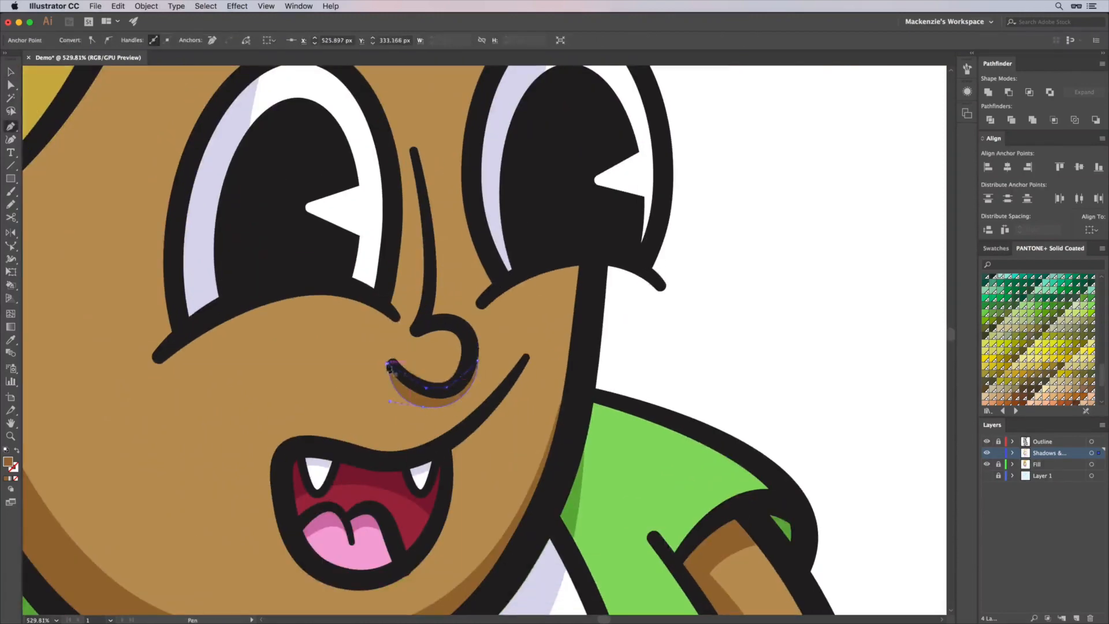
pyautogui.press('v')
# Draw a highlight shape along the top of the hair and fill it with a lighter tint of the hair's yellow.
pyautogui.press('p')
pyautogui.click(568, 327)
pyautogui.moveTo(455, 398); pyautogui.dragTo(371, 386)
pyautogui.moveTo(240, 391); pyautogui.dragTo(196, 413)
pyautogui.click(288, 380)
pyautogui.click(491, 237)
pyautogui.moveTo(752, 221); pyautogui.dragTo(843, 252)
pyautogui.click(884, 182)
pyautogui.press('i')
pyautogui.click(583, 306)
pyautogui.doubleClick(8, 461)
# Draw a closed highlight along the front edge of the face and fill it with a lighter tan than the skin.
pyautogui.scroll(-5, 520, 347)
pyautogui.click(548, 267)
pyautogui.moveTo(504, 443); pyautogui.dragTo(476, 498)
pyautogui.click(548, 268)
pyautogui.press('i')
pyautogui.doubleClick(8, 462)
pyautogui.press('Return')
pyautogui.press('v')
# Draw a light tan highlight along the outer edge of the far arm below the sleeve.
pyautogui.moveTo(741, 467); pyautogui.dragTo(643, 287)
pyautogui.press('p')
pyautogui.click(535, 266)
pyautogui.moveTo(606, 426); pyautogui.dragTo(620, 465)
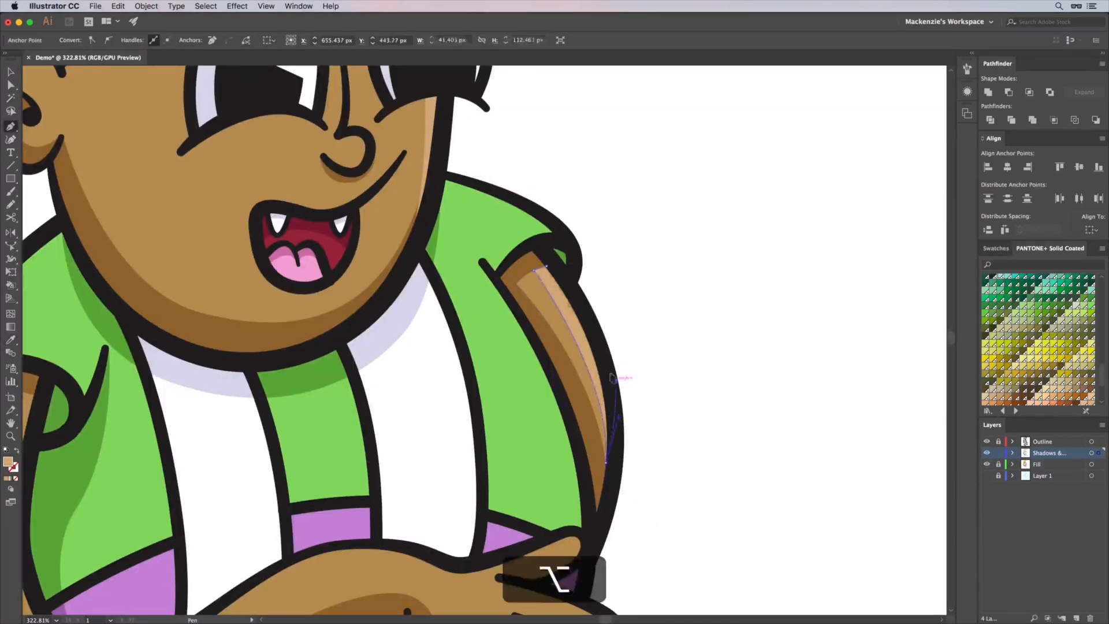
pyautogui.press('v')
# Draw a closed light tan highlight along the upper edge of the front hand's index finger.
pyautogui.moveTo(613, 371); pyautogui.dragTo(376, 164)
pyautogui.press('p')
pyautogui.click(380, 288)
pyautogui.moveTo(535, 351); pyautogui.dragTo(592, 406)
pyautogui.keyDown('alt'); pyautogui.click(535, 351); pyautogui.keyUp('alt')
pyautogui.click(532, 333)
pyautogui.click(380, 289)
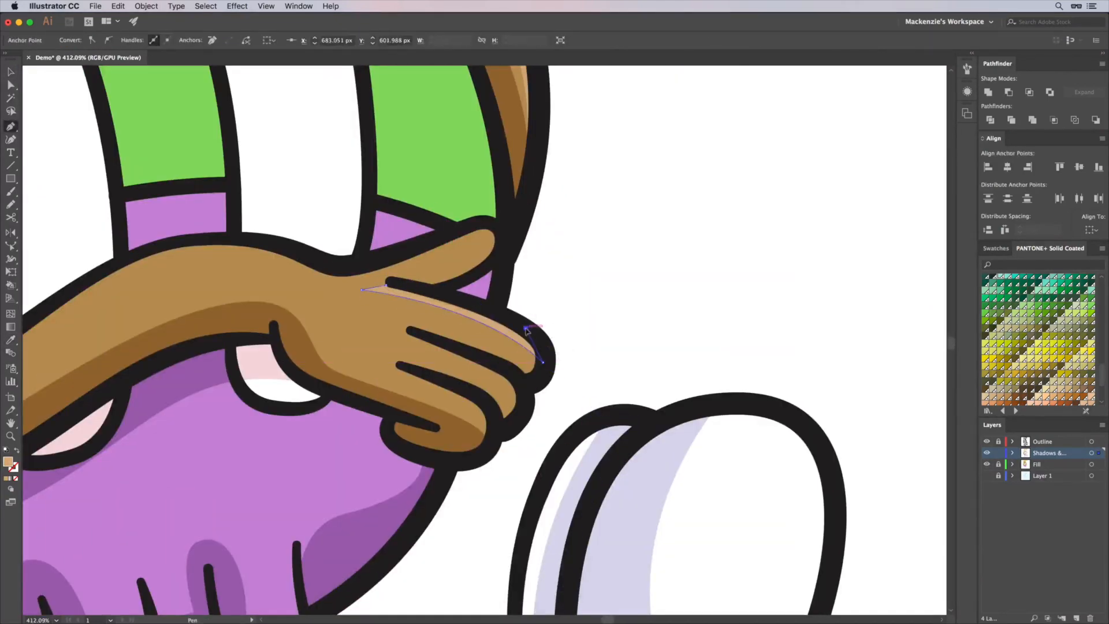
pyautogui.press('v')
# Draw a closed light tan highlight along the middle finger and round its inner corner.
pyautogui.press('p')
pyautogui.click(520, 409)
pyautogui.moveTo(406, 344)
pyautogui.mouseDown()
pyautogui.moveTo(317, 306)
pyautogui.moveTo(301, 311)
pyautogui.mouseUp()
pyautogui.moveTo(471, 352); pyautogui.dragTo(525, 374)
pyautogui.moveTo(520, 409); pyautogui.dragTo(514, 420)
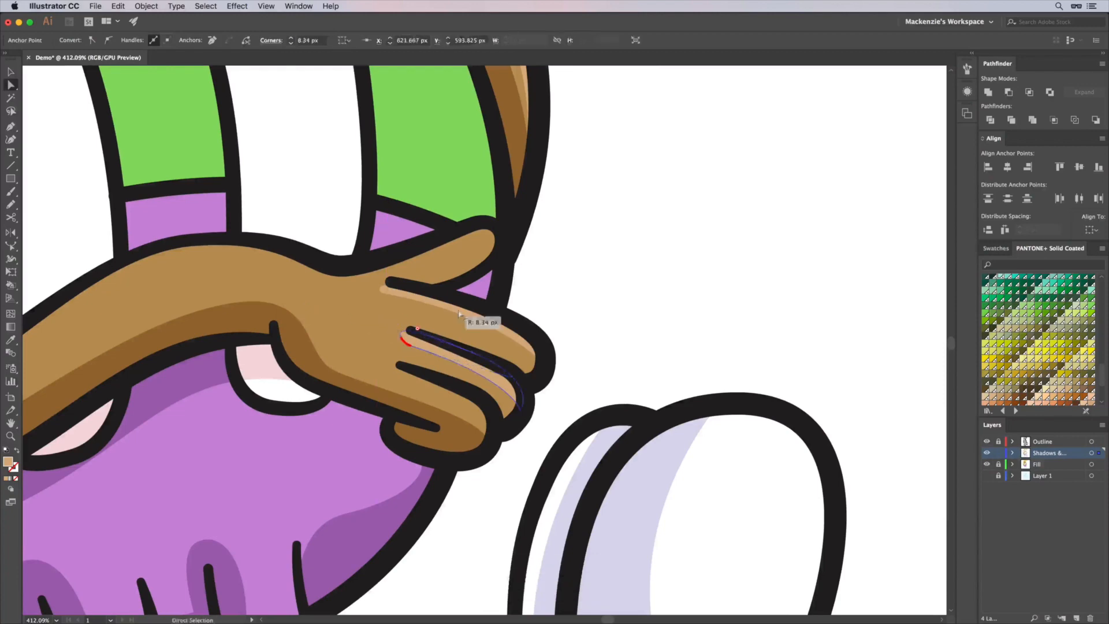
# Draw further closed light tan highlights on the remaining fingers of the front hand.
pyautogui.press('p')
pyautogui.click(510, 269)
pyautogui.moveTo(601, 322); pyautogui.dragTo(604, 381)
pyautogui.click(510, 269)
pyautogui.press('v')
pyautogui.scroll(-5, 743, 293)
pyautogui.scroll(5, 578, 260)
pyautogui.press('p')
pyautogui.click(580, 257)
pyautogui.click(580, 257)
pyautogui.press('v')
# Draw a long closed light tan highlight from the thumb tip along the front arm's upper edge up to the sleeve.
pyautogui.scroll(-5, 680, 454)
pyautogui.press('p')
pyautogui.click(690, 333)
pyautogui.moveTo(689, 333); pyautogui.dragTo(620, 334)
pyautogui.moveTo(540, 320); pyautogui.dragTo(459, 352)
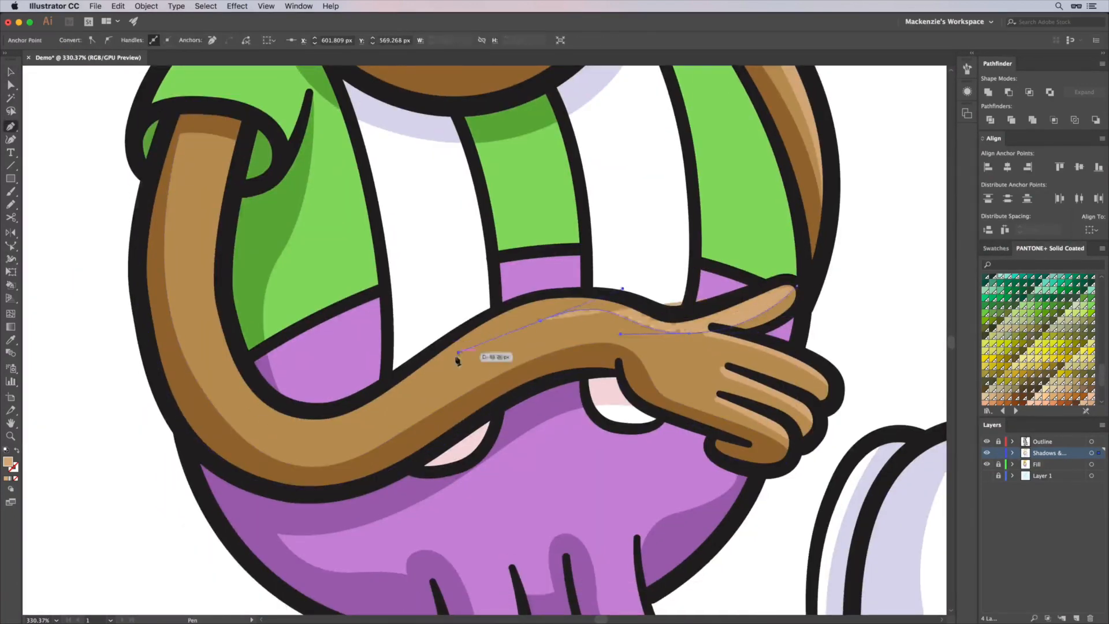
pyautogui.moveTo(364, 424); pyautogui.dragTo(315, 436)
pyautogui.moveTo(234, 395); pyautogui.dragTo(211, 342)
pyautogui.click(216, 135)
pyautogui.click(237, 140)
pyautogui.click(222, 292)
pyautogui.click(293, 409)
pyautogui.click(469, 325)
pyautogui.click(720, 297)
pyautogui.click(798, 285)
# Refine the front arm highlight's curve near the sleeve.
pyautogui.press('a')
pyautogui.moveTo(208, 169); pyautogui.dragTo(208, 186)
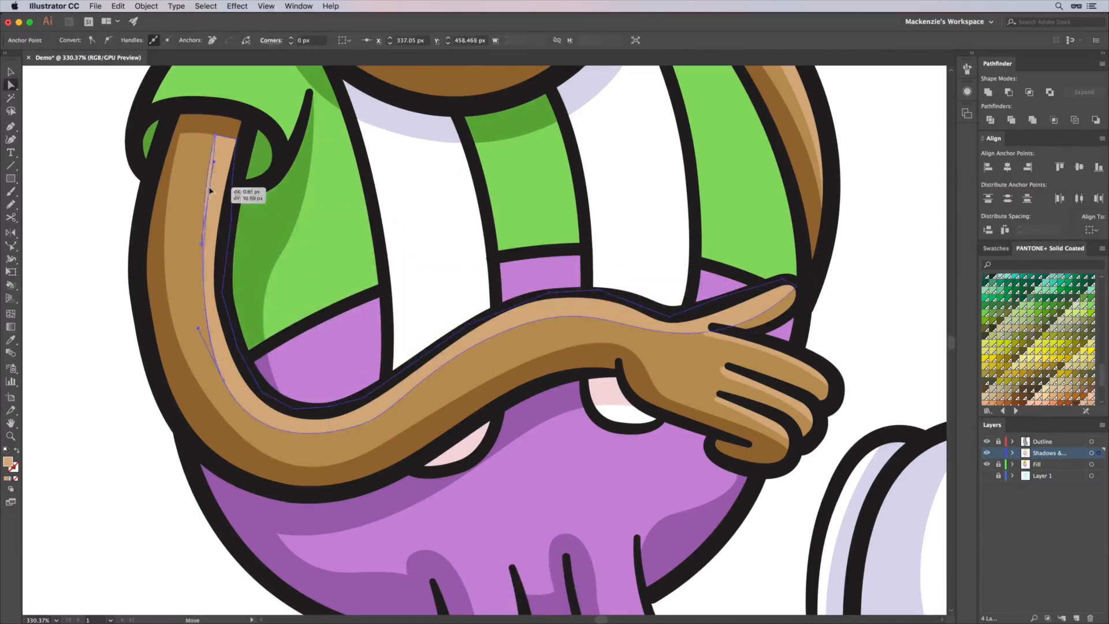
pyautogui.click(112, 423)
# Draw a closed highlight along the upper edge of the raised leg, from the shoe cuff to the crease line.
pyautogui.scroll(-10, 529, 379)
pyautogui.press('p')
pyautogui.click(555, 482)
pyautogui.moveTo(440, 390); pyautogui.dragTo(413, 343)
pyautogui.click(410, 259)
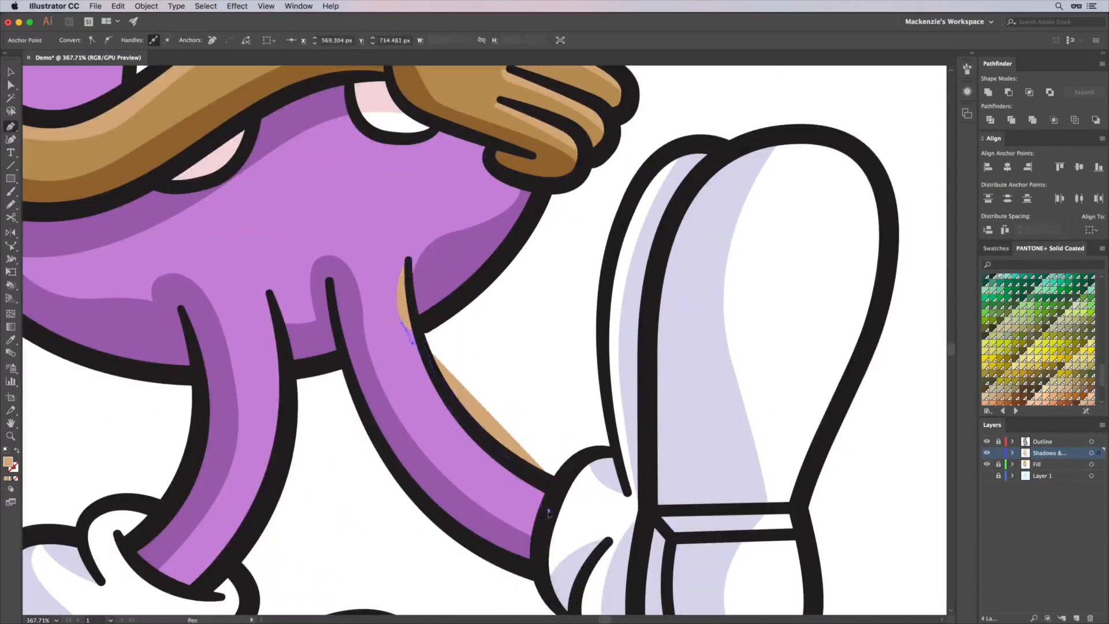
pyautogui.moveTo(549, 510); pyautogui.dragTo(708, 588)
pyautogui.click(555, 482)
# Refine the raised leg highlight's curve and fill it with a lighter purple than the pants.
pyautogui.press('a')
pyautogui.press('super+a')
pyautogui.moveTo(402, 321); pyautogui.dragTo(399, 293)
pyautogui.doubleClick(8, 462)
pyautogui.press('v')
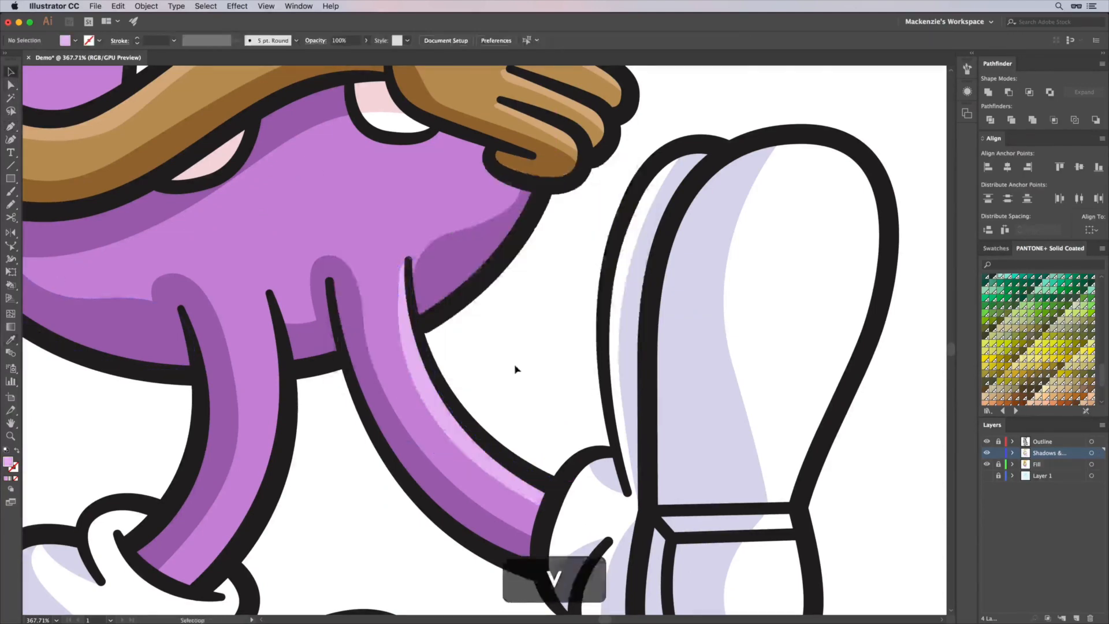
pyautogui.click(516, 370)
# Add a light purple highlight to the standing leg.
pyautogui.scroll(-3, 516, 369)
pyautogui.press('p')
pyautogui.click(390, 239)
pyautogui.press('v')
pyautogui.click(648, 290)
pyautogui.scroll(-10, 648, 290)
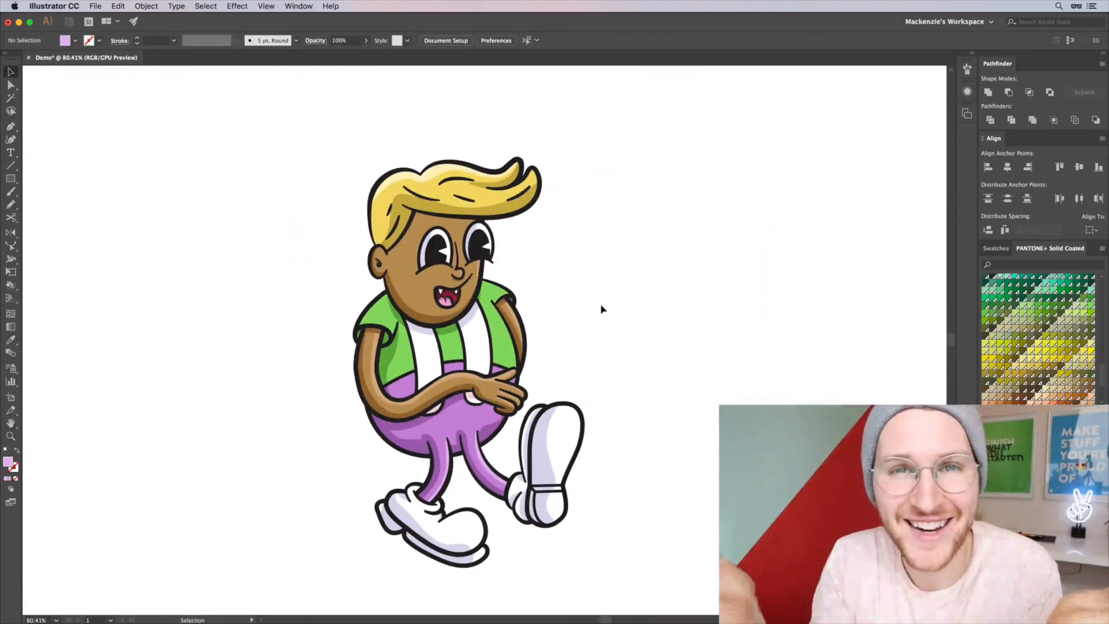